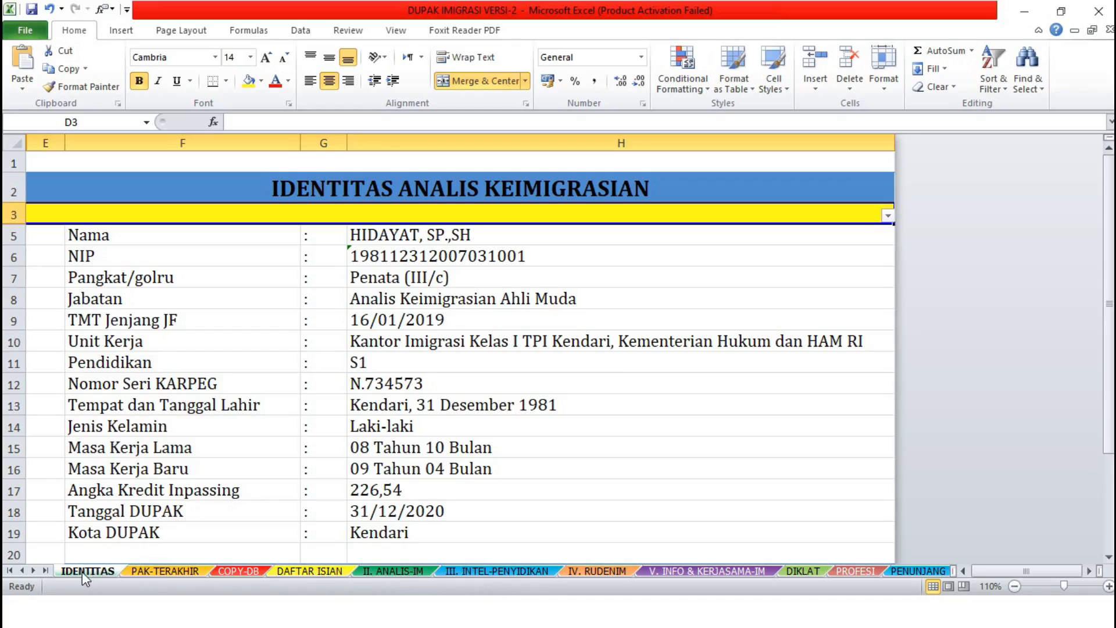
# Set the job level on the IDENTITAS sheet to MUDA / AHLI MUDA.
pyautogui.click(46, 571)
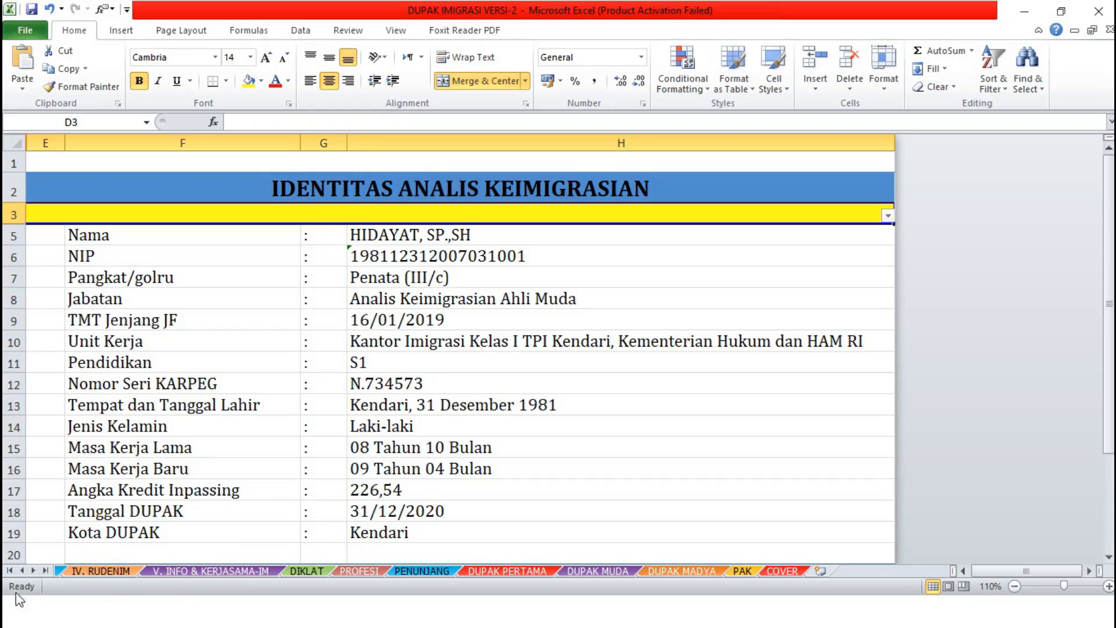
pyautogui.click(10, 571)
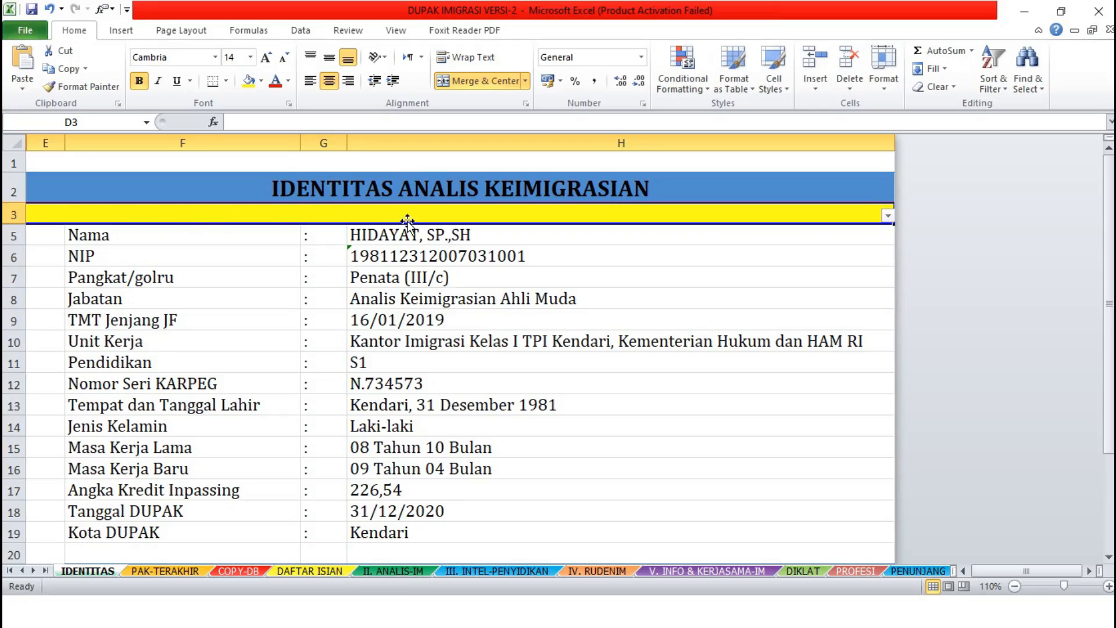
pyautogui.click(888, 216)
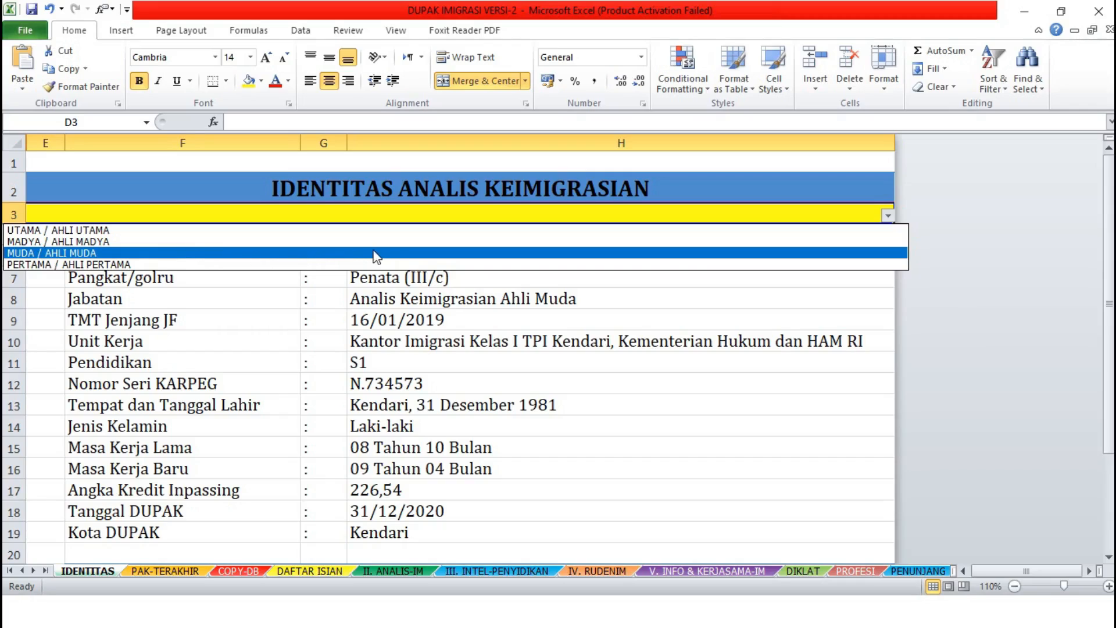
pyautogui.click(469, 254)
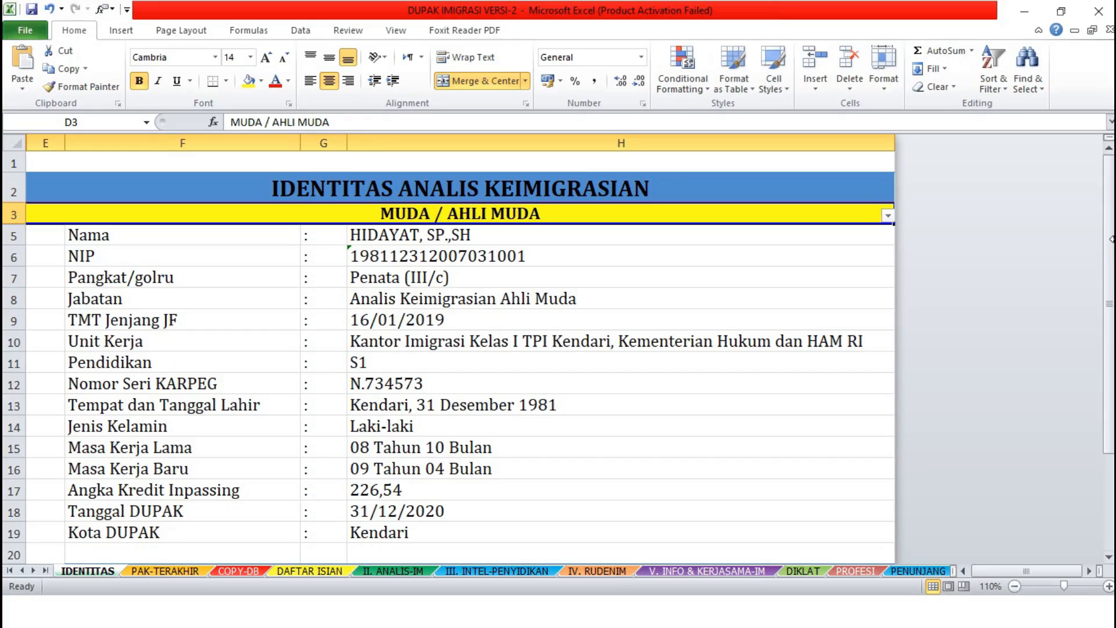
# Review the remaining entries on the IDENTITAS sheet and the last credit values on the PAK-TERAKHIR sheet.
pyautogui.moveTo(1111, 246); pyautogui.dragTo(1099, 226)
pyautogui.scroll(-1, 535, 399)
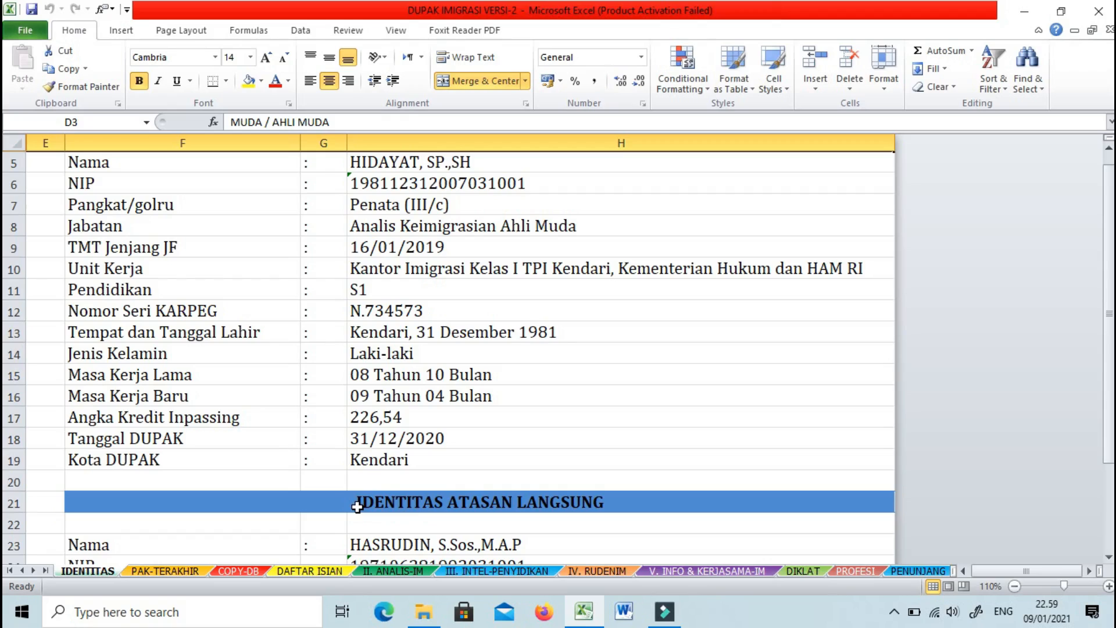
pyautogui.click(165, 572)
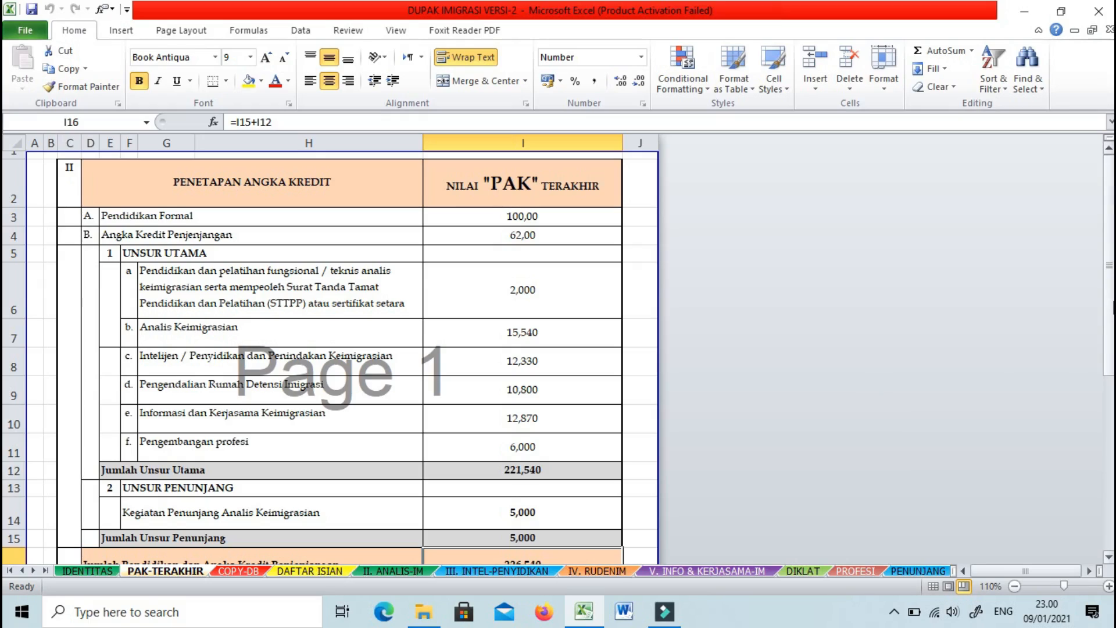
pyautogui.moveTo(1113, 308); pyautogui.dragTo(1111, 295)
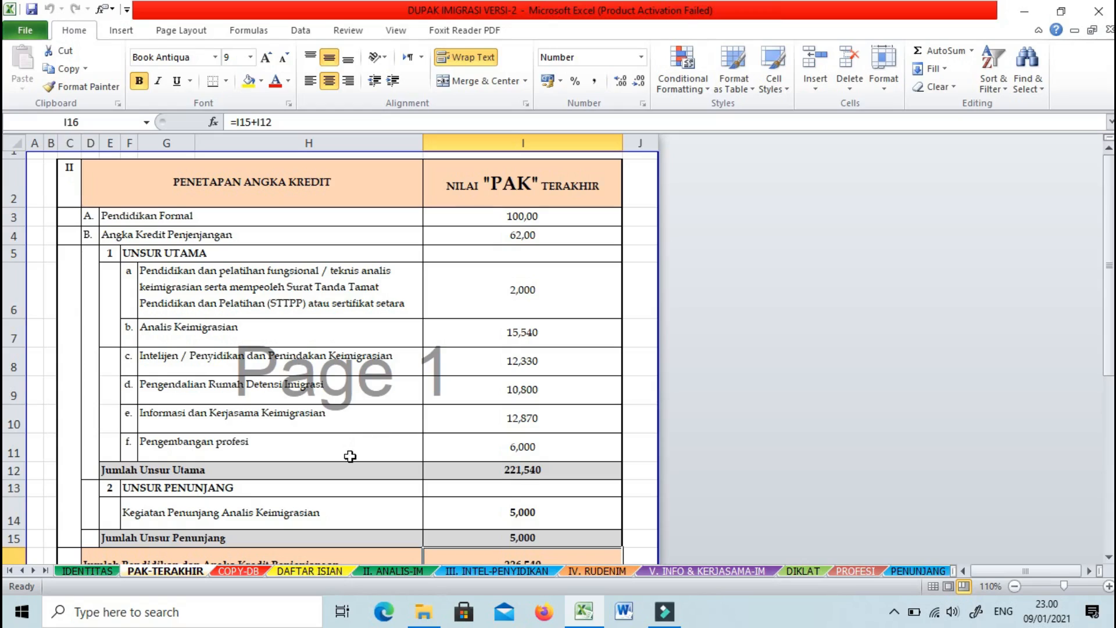
# Copy the activity "Menyusun berita acara pembatalan dokumen perjalanan" (code II.A.12) from cell G31 of the COPY-DB sheet.
pyautogui.click(308, 572)
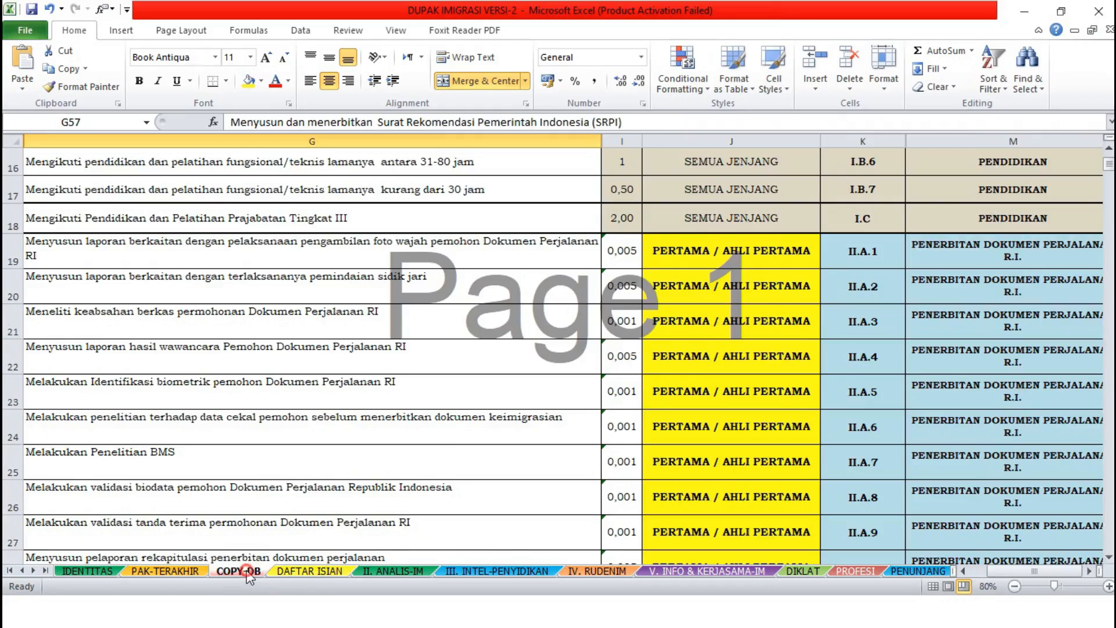
pyautogui.click(239, 571)
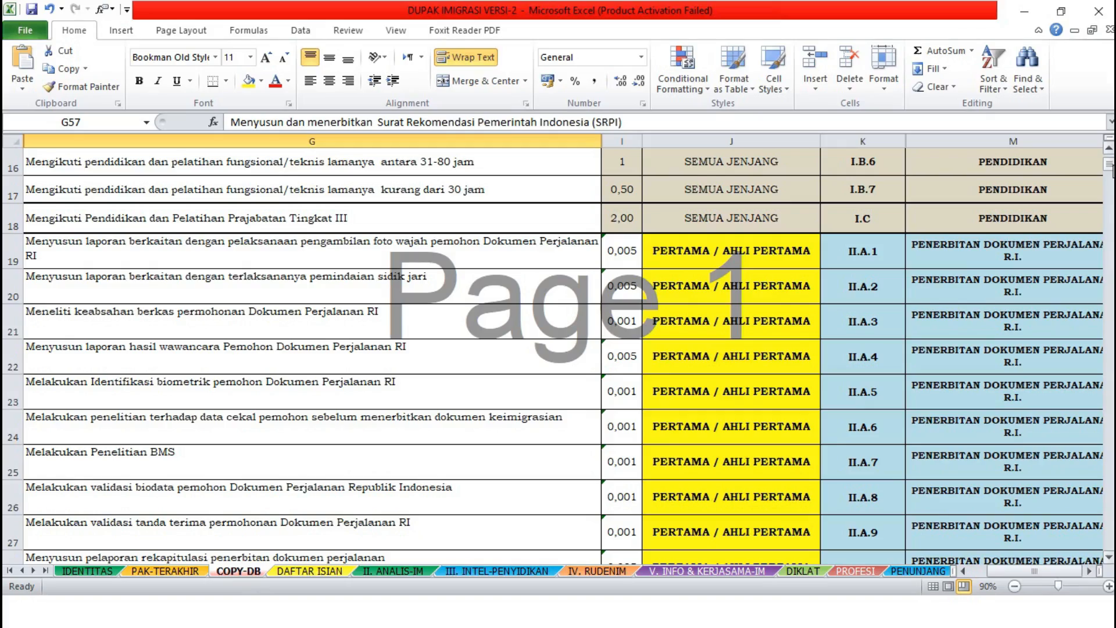
pyautogui.moveTo(1110, 165); pyautogui.dragTo(1112, 173)
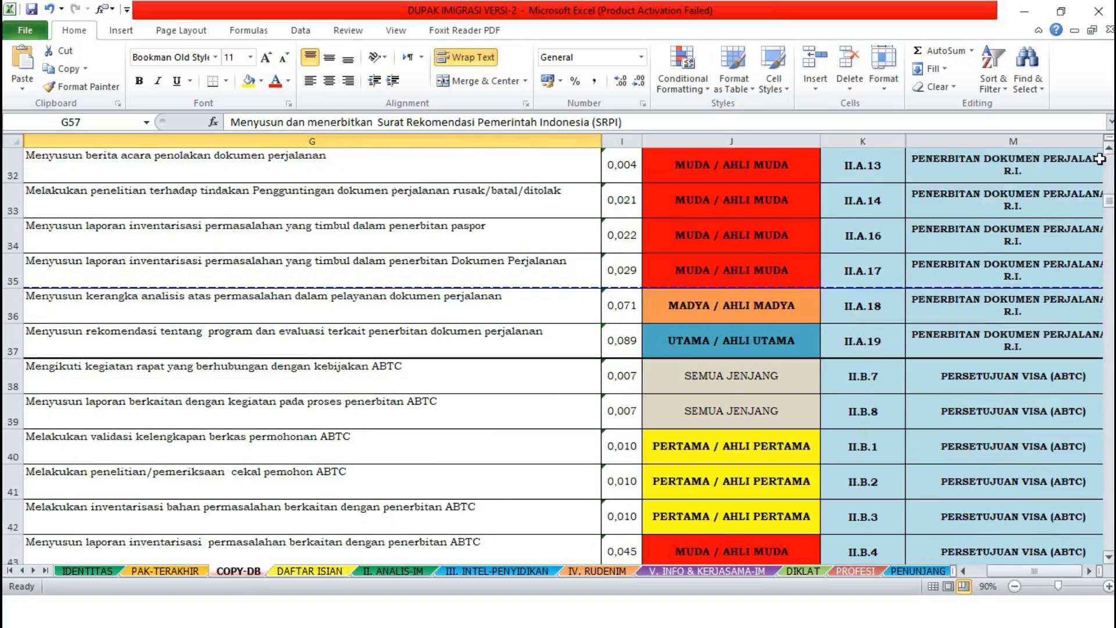
pyautogui.click(341, 210)
pyautogui.press('Up')
pyautogui.press('Up')
pyautogui.press('Up')
pyautogui.press('Up')
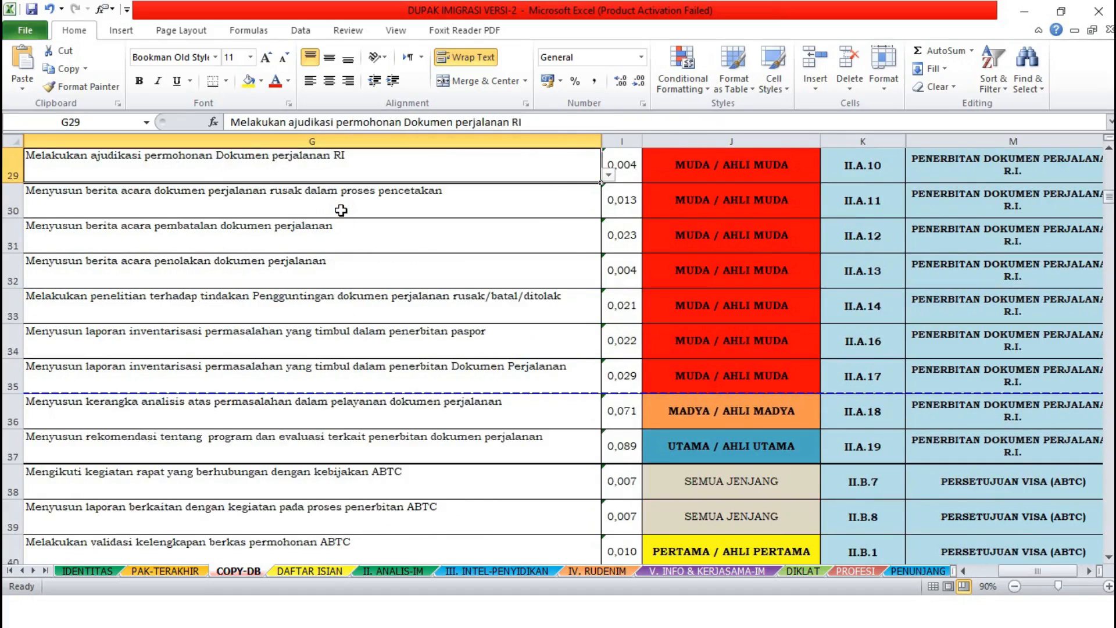
pyautogui.scroll(1, 341, 210)
pyautogui.press('Down')
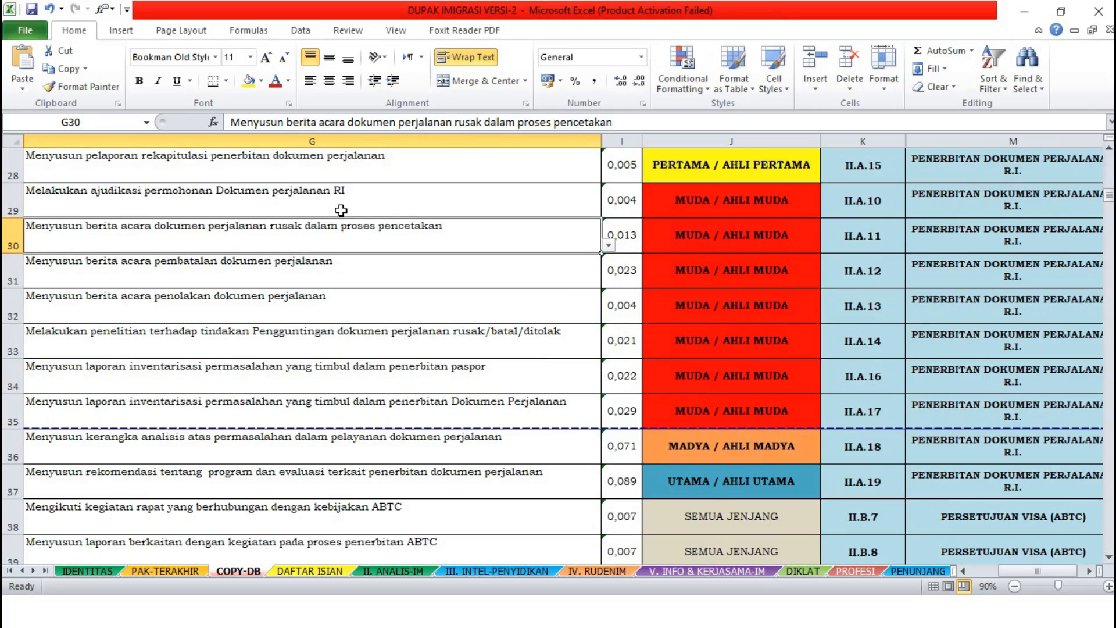
pyautogui.press('Down')
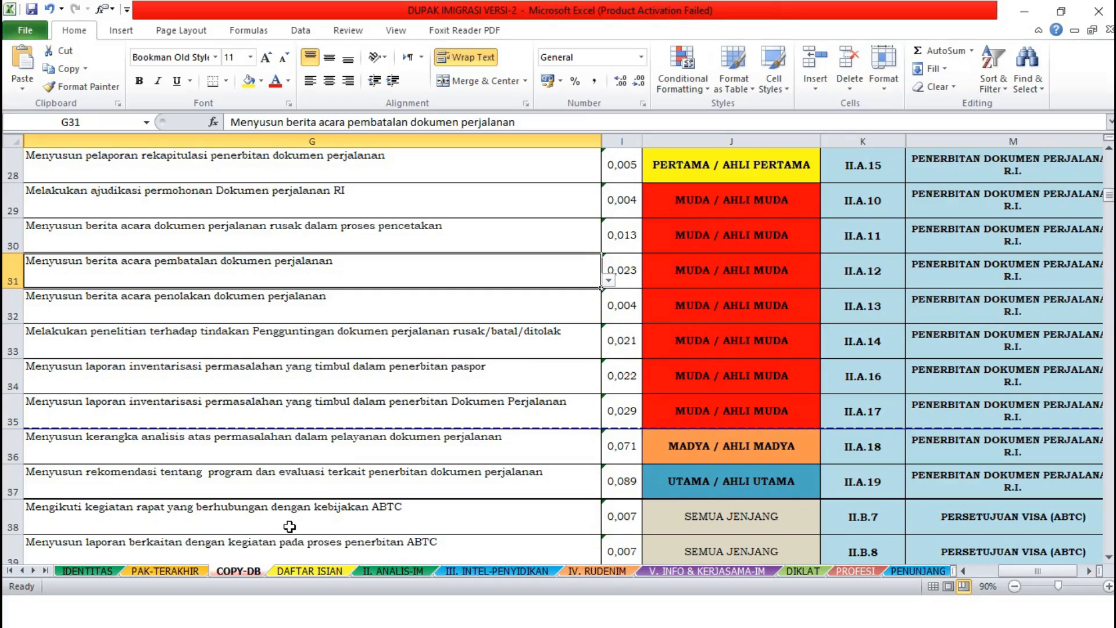
pyautogui.click(237, 572)
pyautogui.rightClick(381, 284)
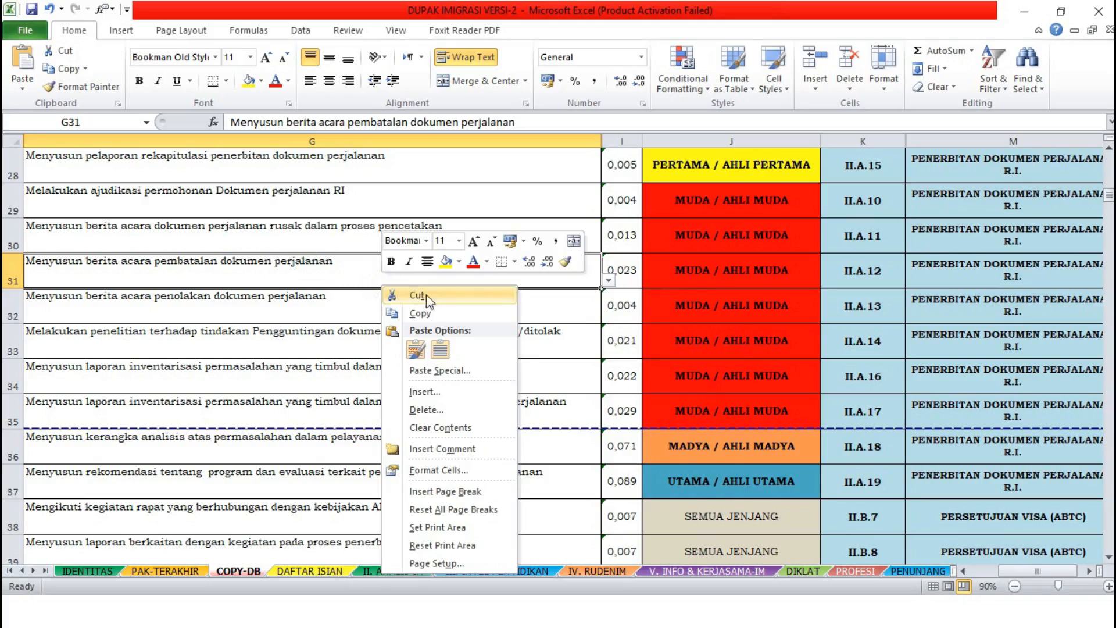
pyautogui.click(441, 313)
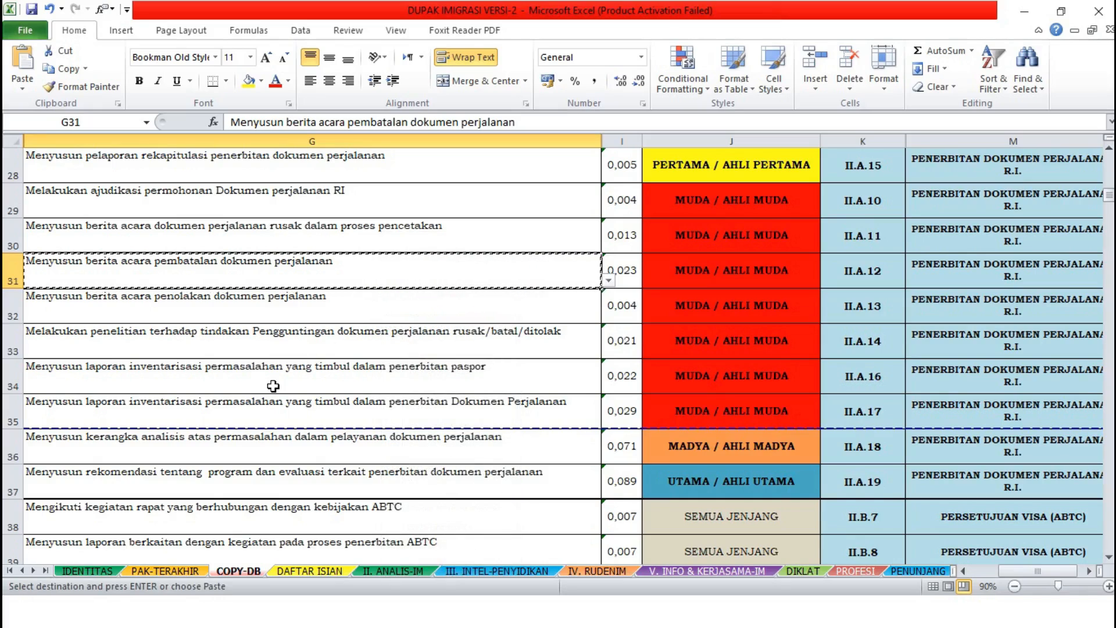
# Paste the copied activity into the first URAIAN TUGAS entry, cell C14, on the DAFTAR ISIAN sheet.
pyautogui.click(306, 571)
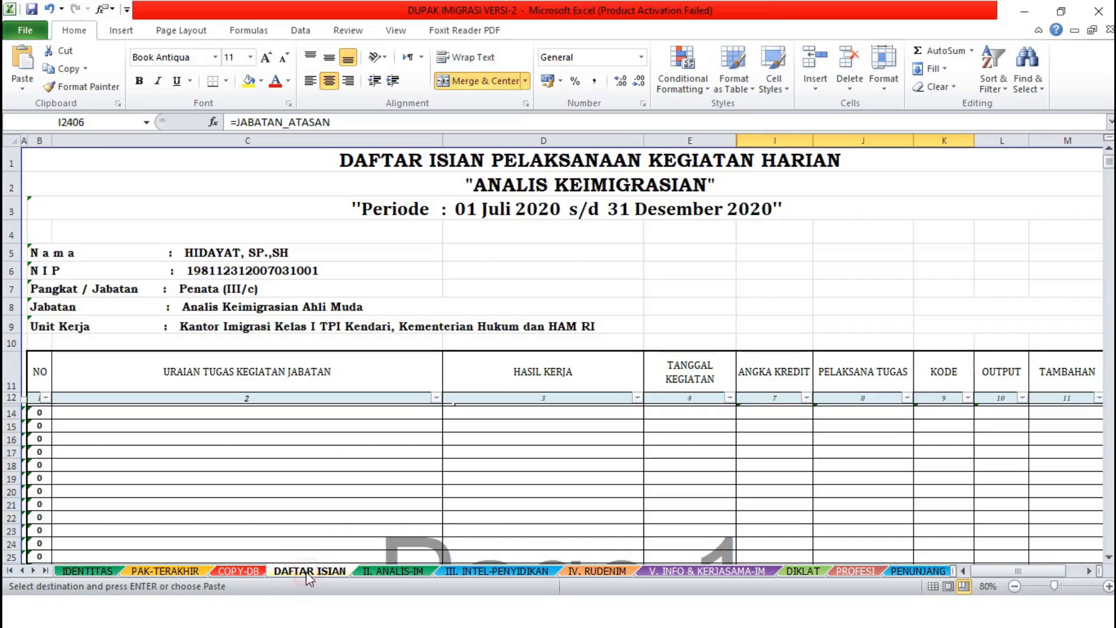
pyautogui.click(208, 416)
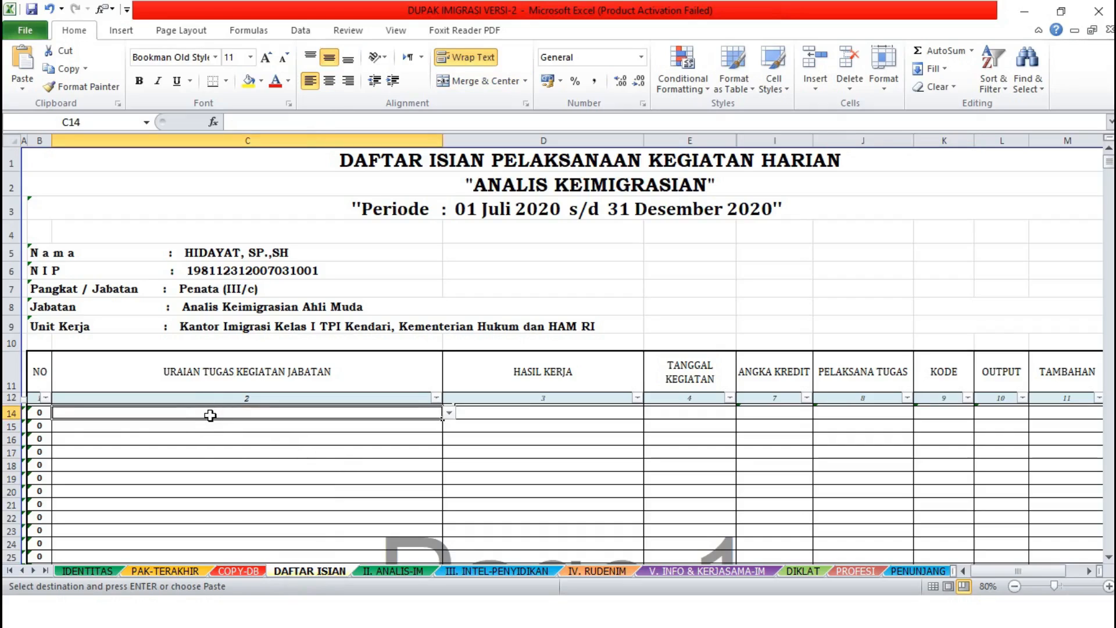
pyautogui.rightClick(240, 416)
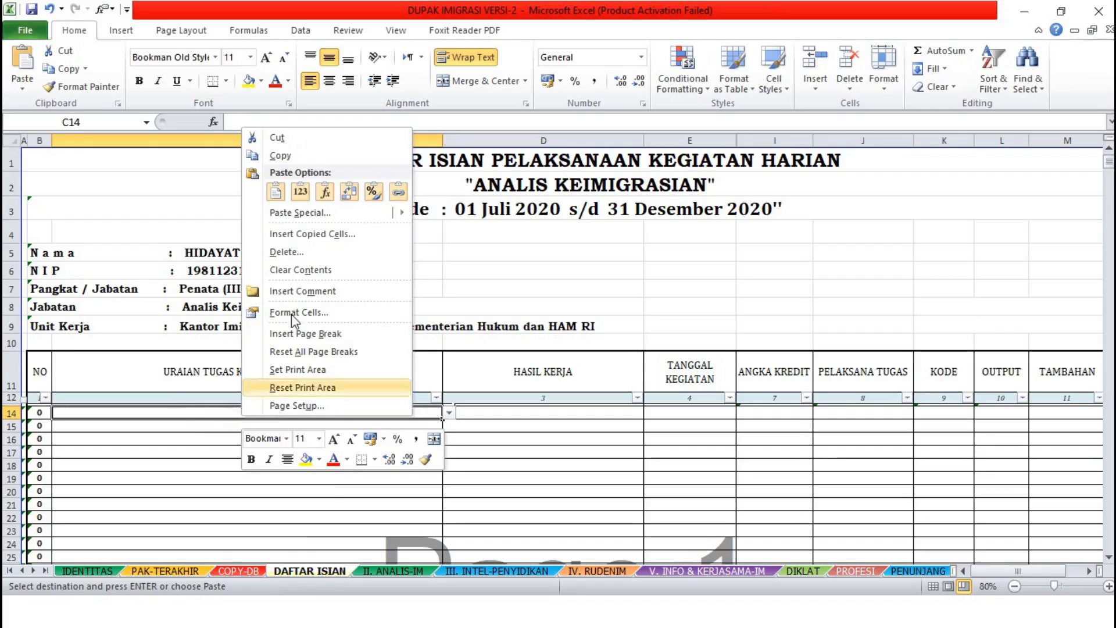
pyautogui.click(275, 193)
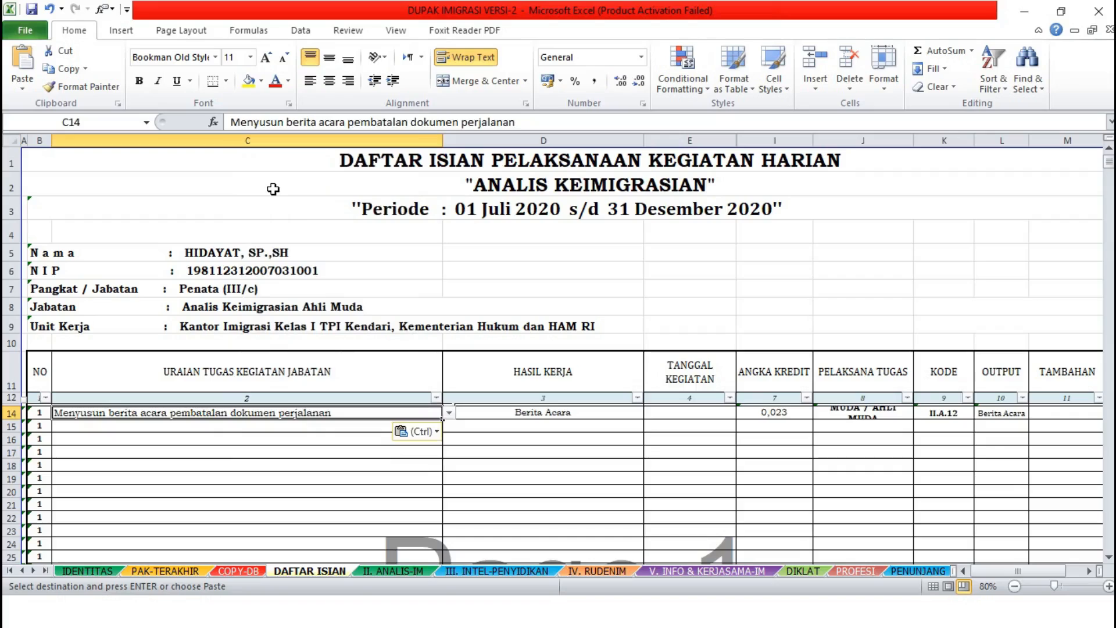
pyautogui.press('Down')
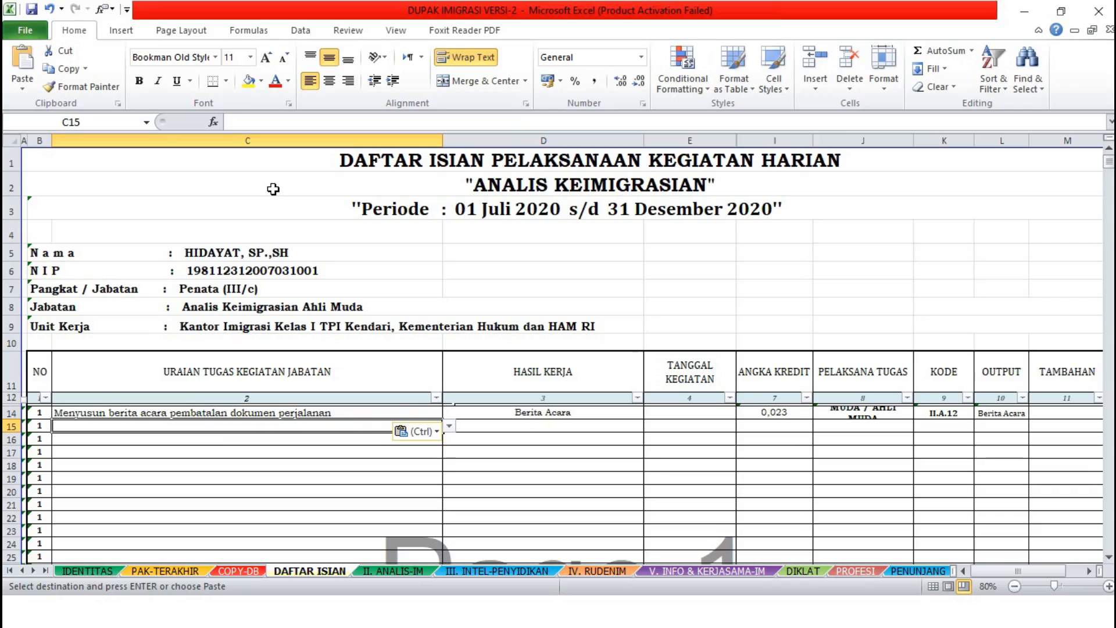
pyautogui.hotkey('shift', 'Down')
pyautogui.hotkey('shift', 'Down')
pyautogui.hotkey('shift', 'Down')
pyautogui.hotkey('shift', 'Down')
pyautogui.hotkey('shift', 'Down')
pyautogui.hotkey('shift', 'Down')
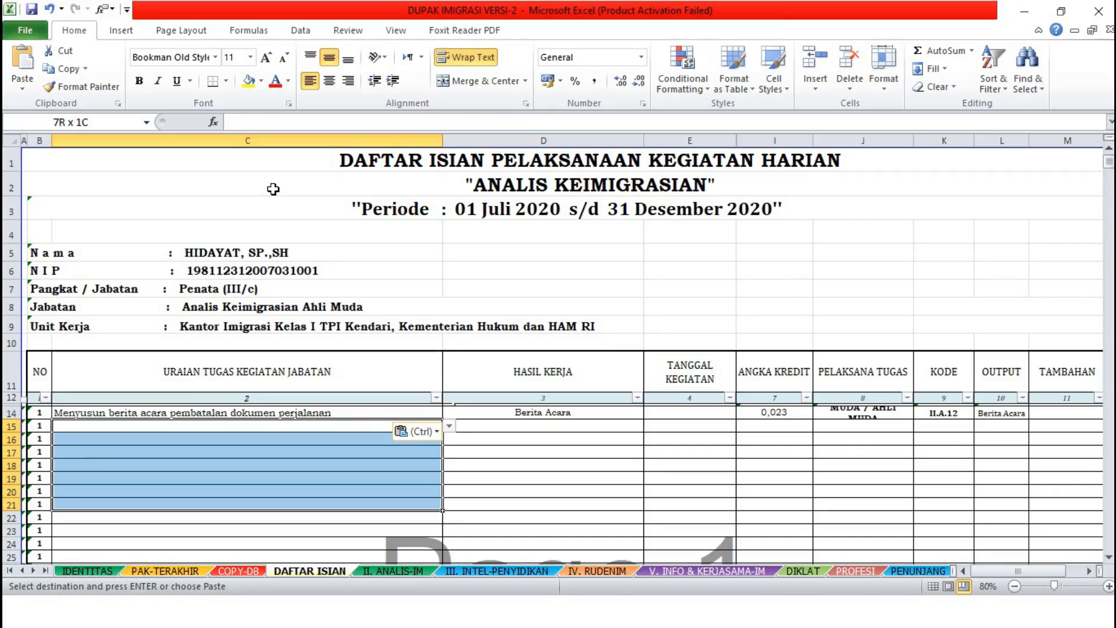
pyautogui.hotkey('shift', 'Down')
pyautogui.hotkey('shift', 'Up')
pyautogui.hotkey('shift', 'Up')
pyautogui.hotkey('shift', 'Up')
pyautogui.hotkey('shift', 'Up')
pyautogui.hotkey('shift', 'Up')
pyautogui.hotkey('shift', 'Up')
pyautogui.hotkey('shift', 'Up')
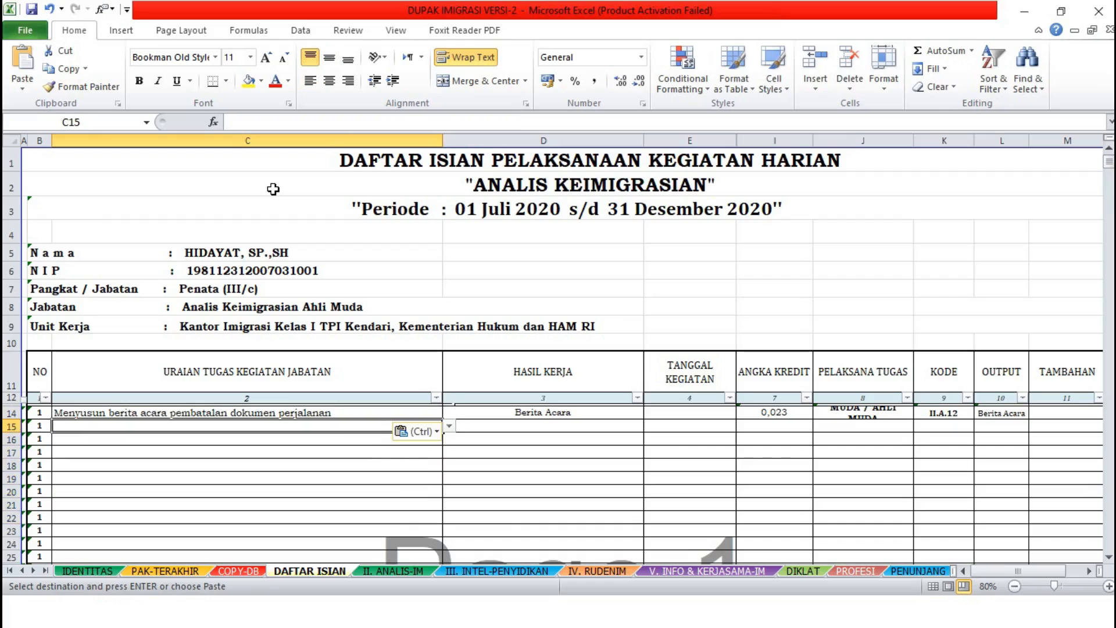
# Fill cells C15 to C33 with the copied activity "Menyusun berita acara pembatalan dokumen perjalanan".
pyautogui.hotkey('shift', 'Down')
pyautogui.hotkey('shift', 'Down')
pyautogui.hotkey('shift', 'Down')
pyautogui.hotkey('shift', 'Down')
pyautogui.hotkey('shift', 'Down')
pyautogui.hotkey('shift', 'Down')
pyautogui.hotkey('shift', 'Down')
pyautogui.hotkey('shift', 'Down')
pyautogui.hotkey('shift', 'Down')
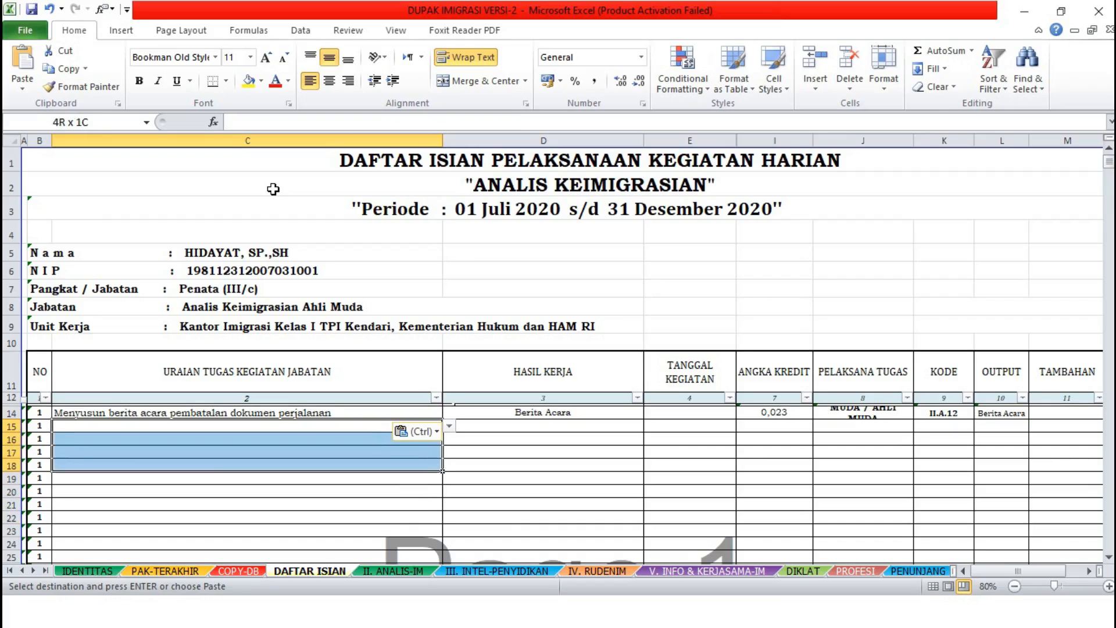
pyautogui.hotkey('shift', 'Down')
pyautogui.hotkey('shift', 'Down')
pyautogui.hotkey('shift', 'Down')
pyautogui.hotkey('shift', 'Down')
pyautogui.hotkey('shift', 'Down')
pyautogui.hotkey('shift', 'Down')
pyautogui.hotkey('shift', 'Down')
pyautogui.hotkey('shift', 'Down')
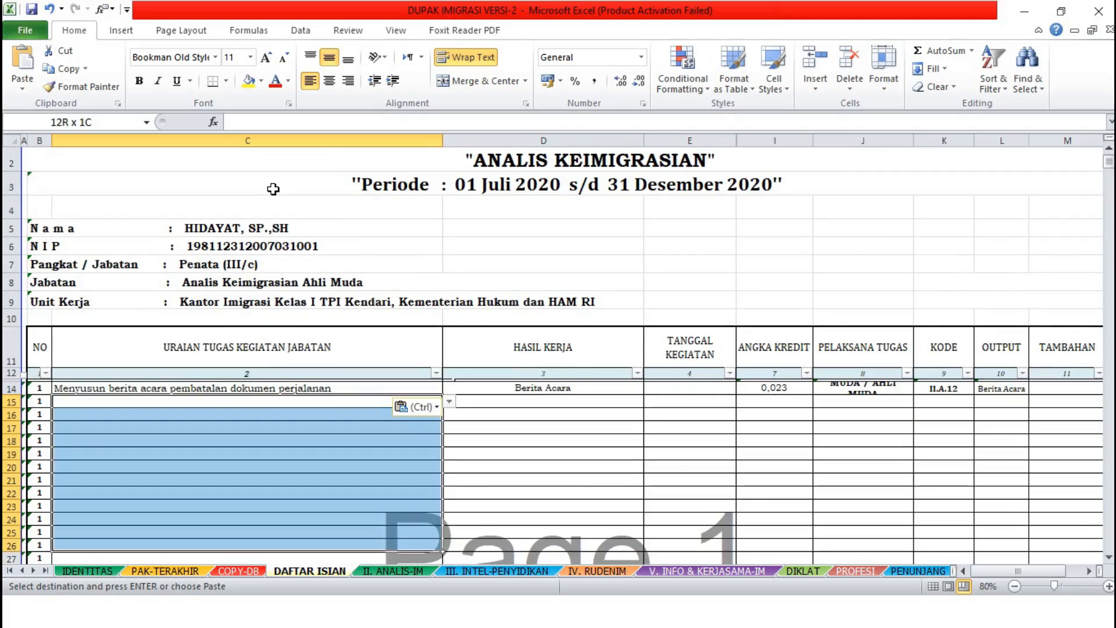
pyautogui.hotkey('ctrl', 'v')
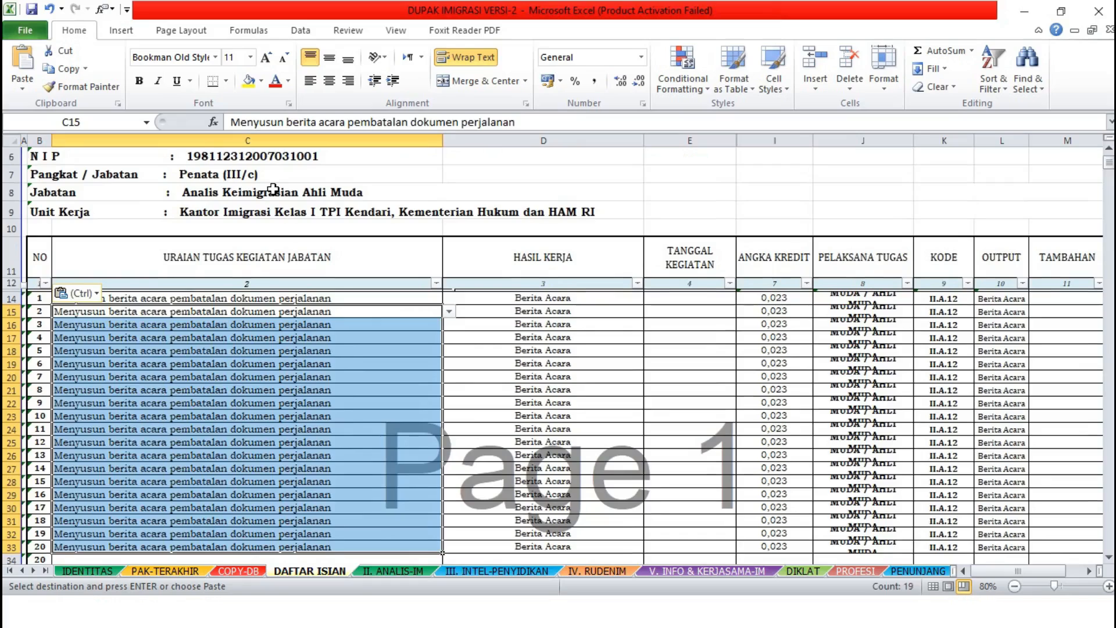
pyautogui.press('Escape')
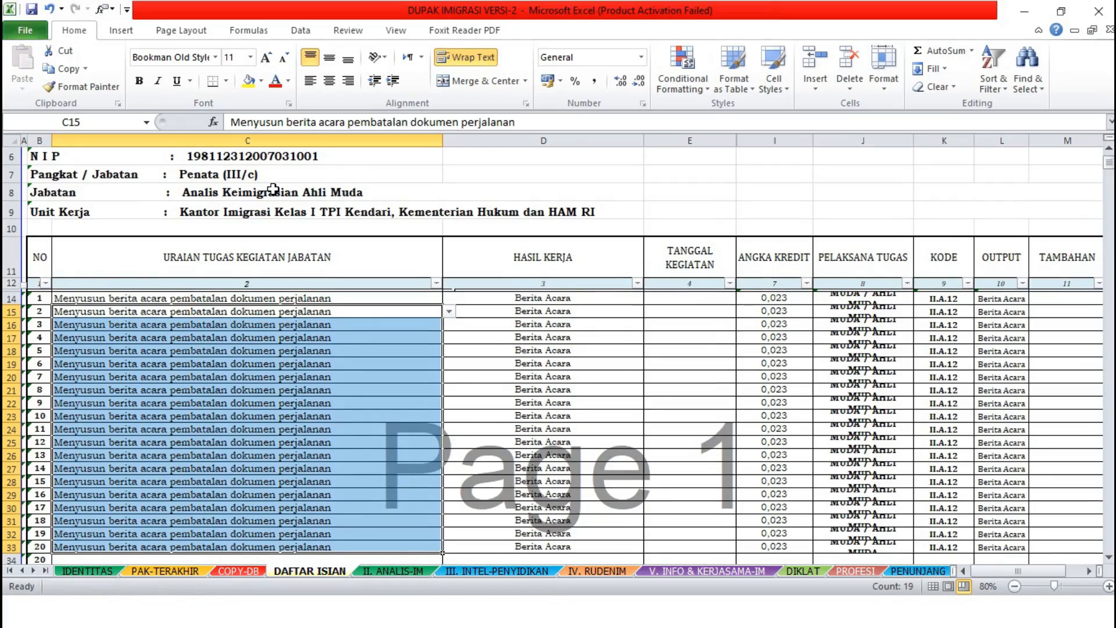
# Check the pasted activities in the URAIAN TUGAS column down to row 33.
pyautogui.press('Down')
pyautogui.press('Down')
pyautogui.press('Down')
pyautogui.press('Down')
pyautogui.press('Down')
pyautogui.press('Down')
pyautogui.press('Down')
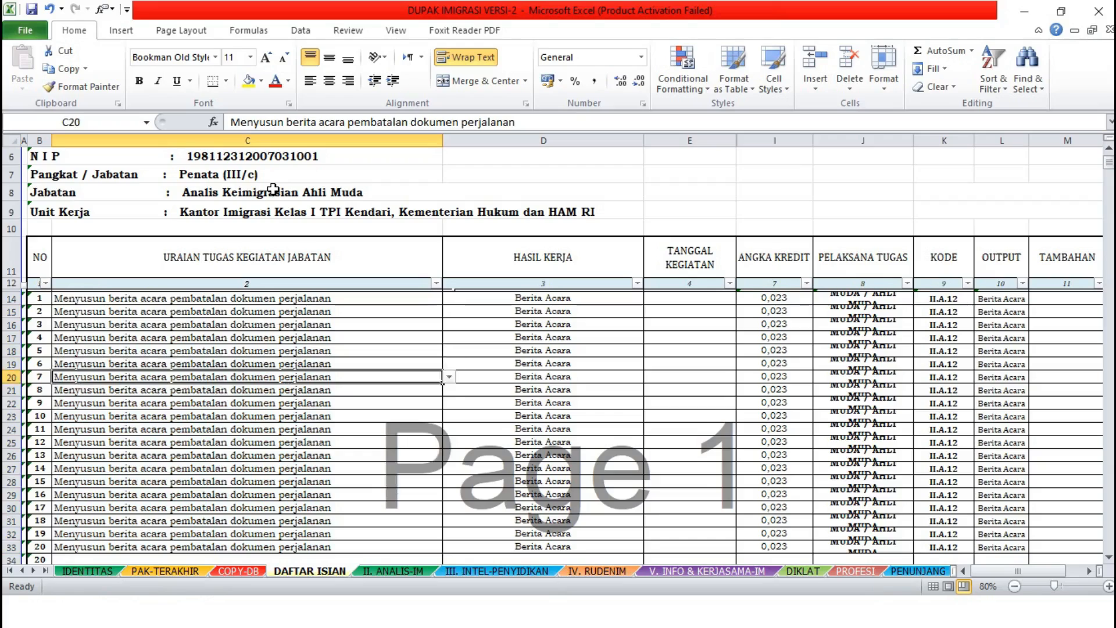
pyautogui.press('Down')
pyautogui.press('Down')
pyautogui.press('Down')
pyautogui.press('Down')
pyautogui.press('Down')
pyautogui.press('Down')
pyautogui.press('Down')
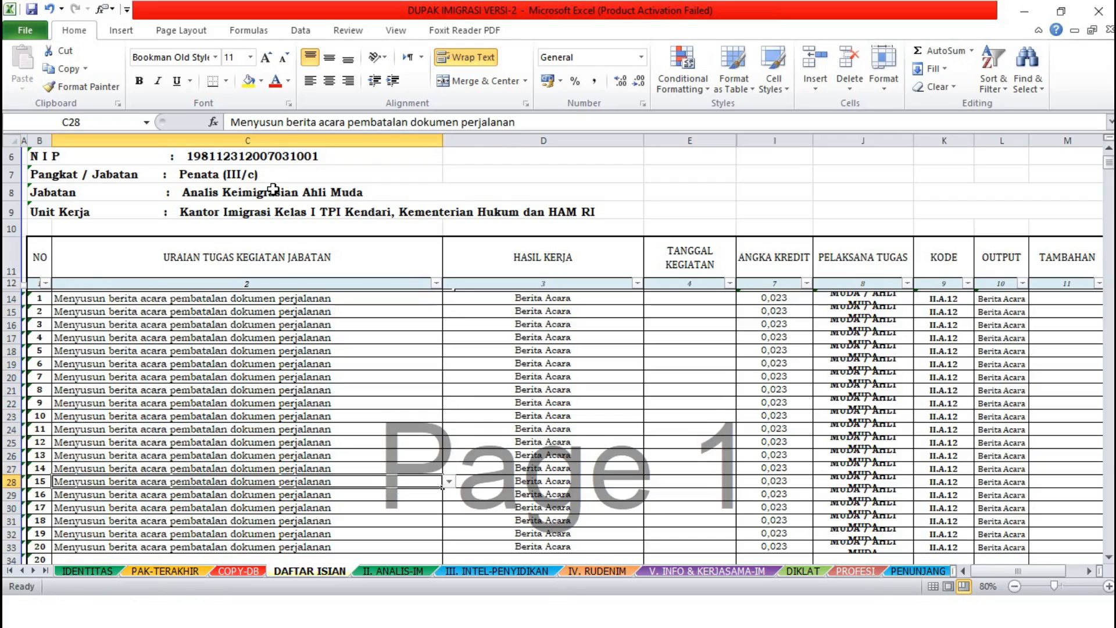
pyautogui.press('Down')
pyautogui.press('Down')
pyautogui.press('Down')
pyautogui.press('Down')
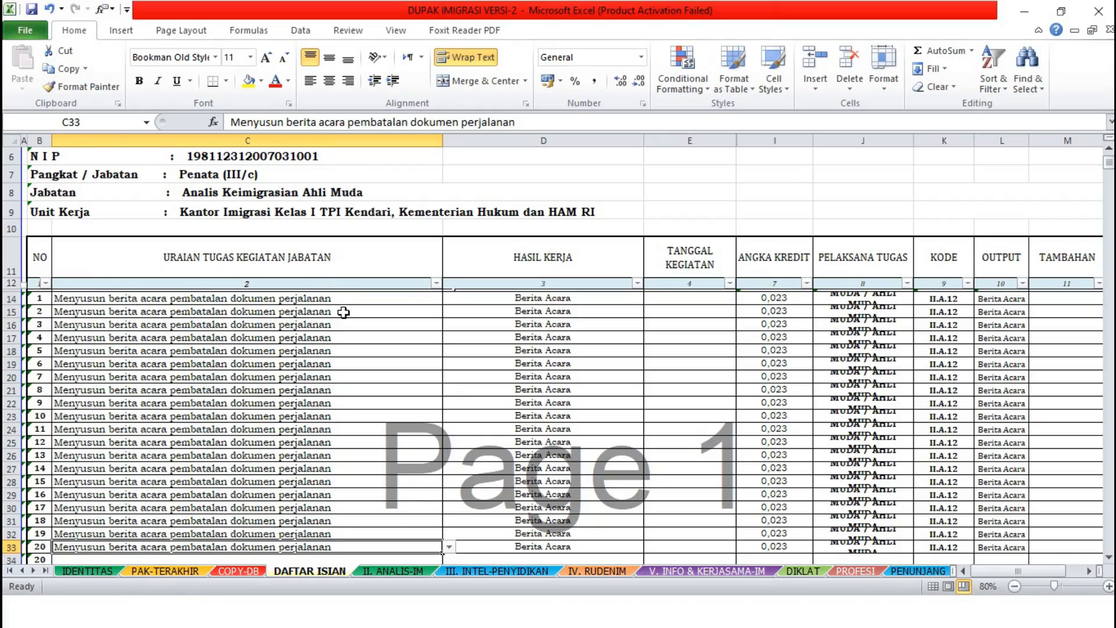
# Increase the height of rows 14 to 33 together so the two-line PELAKSANA TUGAS text fits.
pyautogui.moveTo(9, 299); pyautogui.dragTo(6, 546)
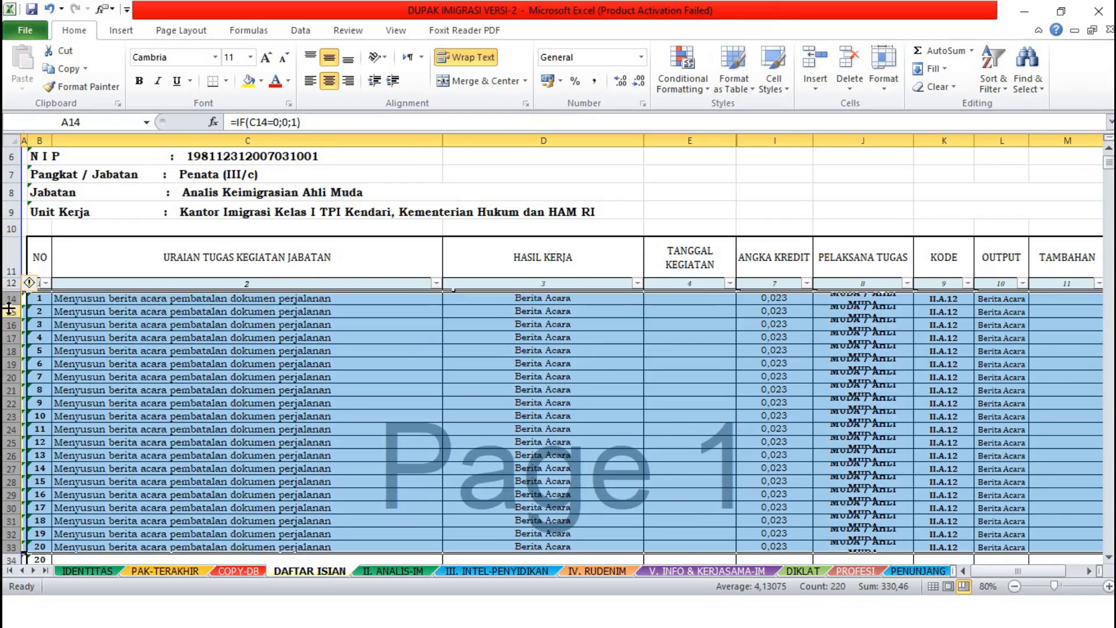
pyautogui.moveTo(10, 306); pyautogui.dragTo(10, 318)
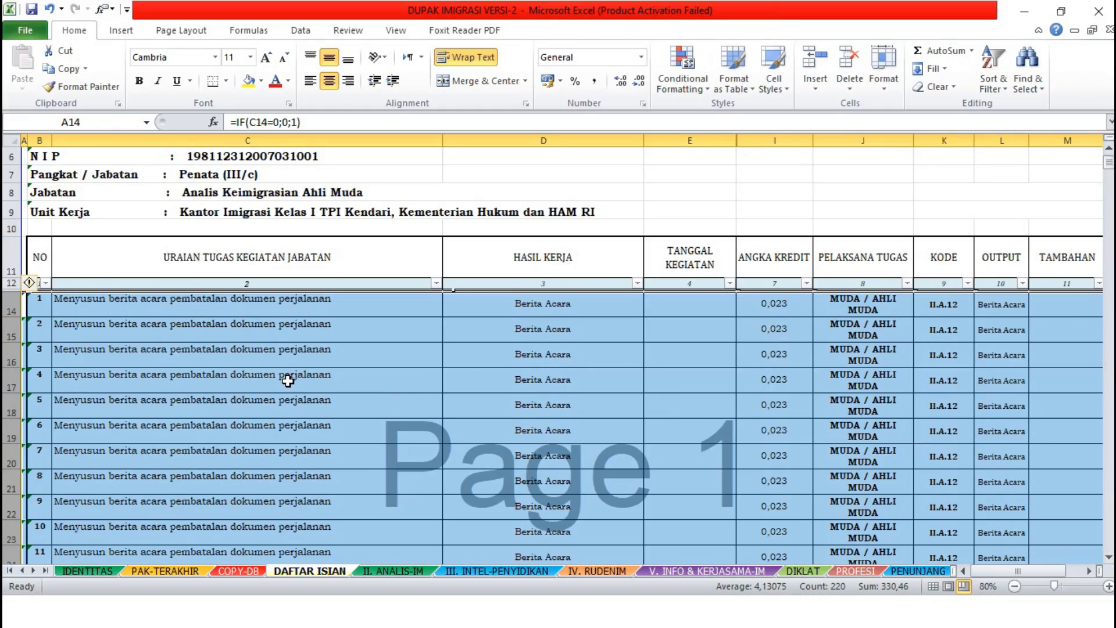
pyautogui.click(249, 324)
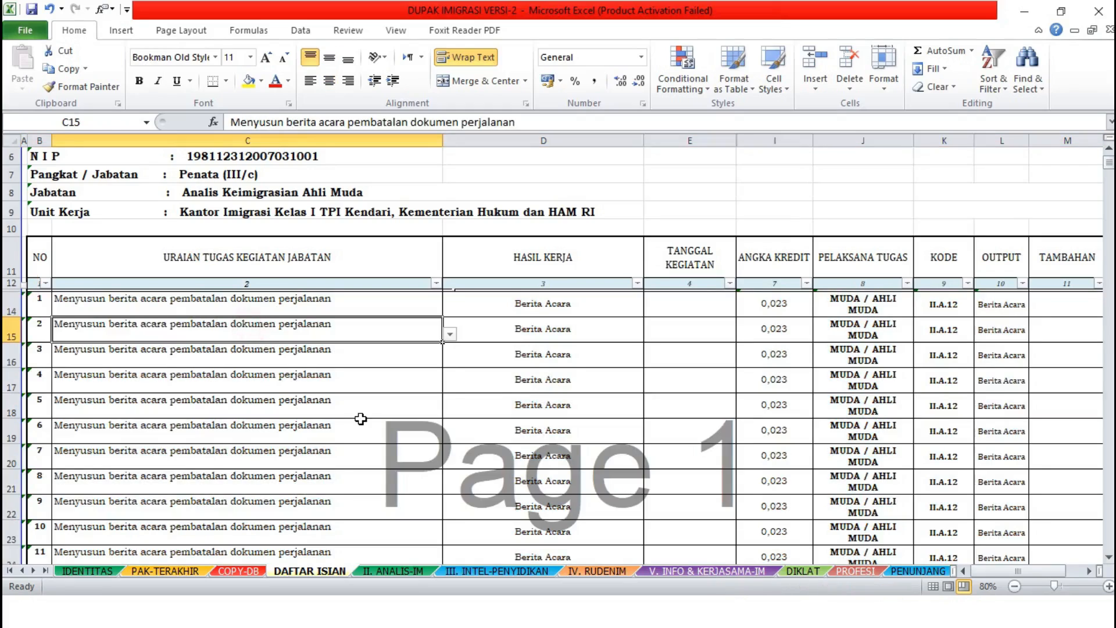
# Examine the HASIL KERJA entries and their lookup formulas in the filled rows down to row 28.
pyautogui.press('Down')
pyautogui.press('Down')
pyautogui.press('Down')
pyautogui.press('Right')
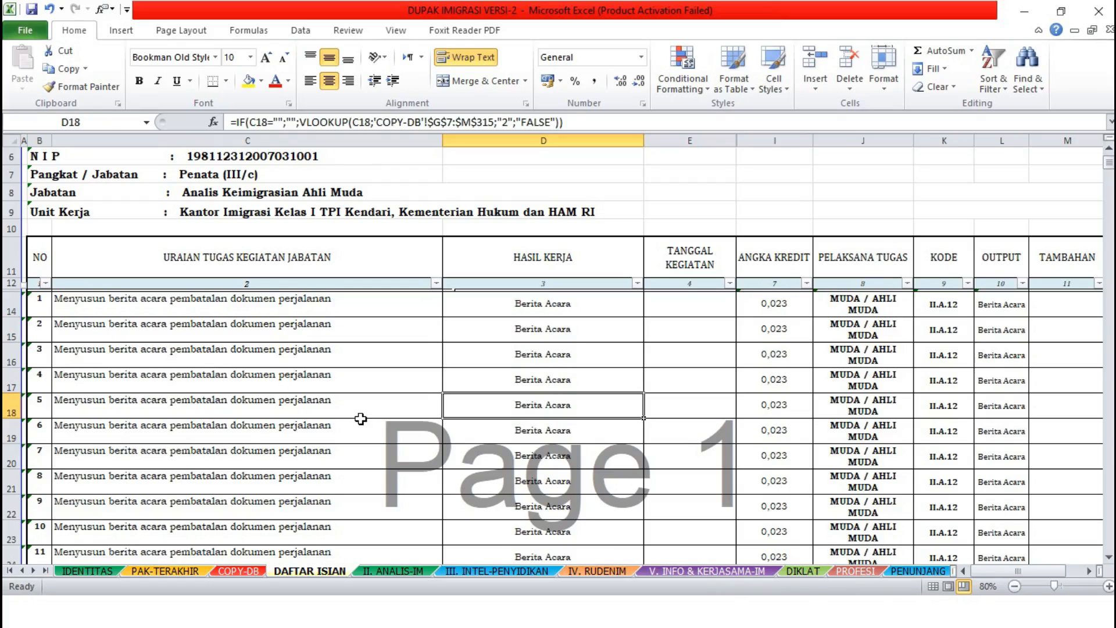
pyautogui.press('Down')
pyautogui.press('Down')
pyautogui.press('Down')
pyautogui.press('Down')
pyautogui.press('Down')
pyautogui.press('Down')
pyautogui.press('Down')
pyautogui.press('Down')
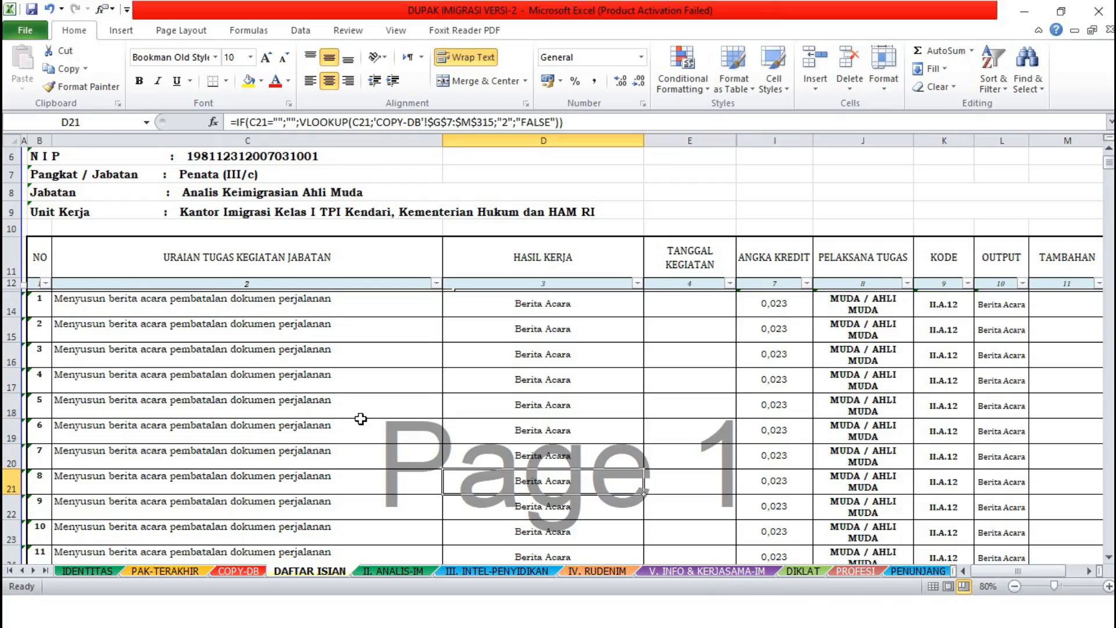
pyautogui.press('Down')
pyautogui.press('Down')
pyautogui.press('Down')
pyautogui.press('Down')
pyautogui.press('Down')
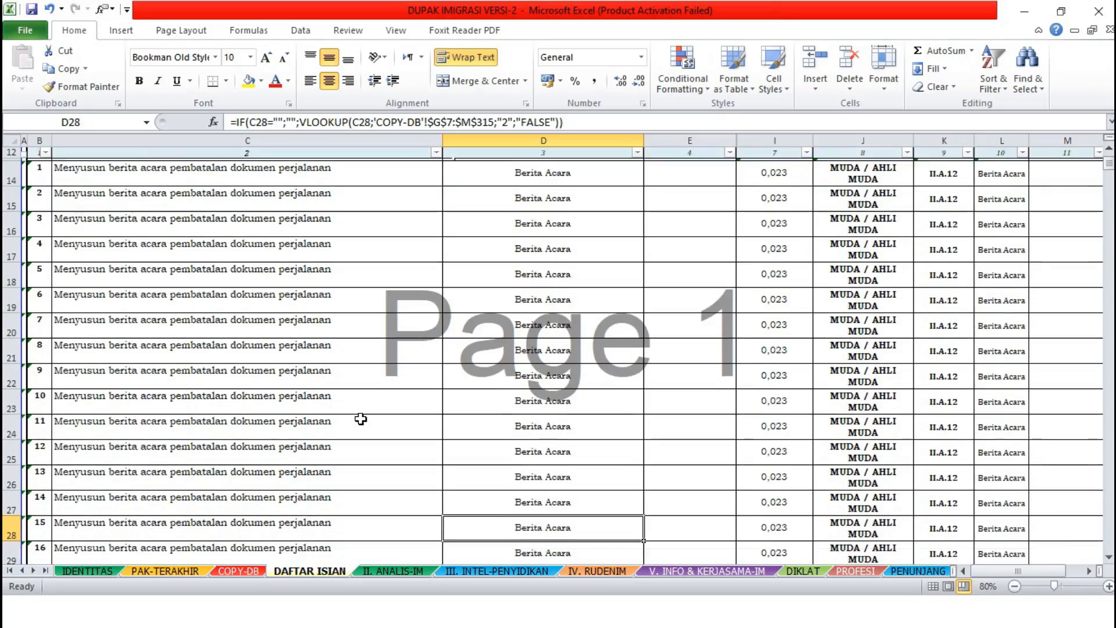
# Examine the TANGGAL KEGIATAN column of the filled rows, from row 31 up to its header in E11.
pyautogui.press('Right')
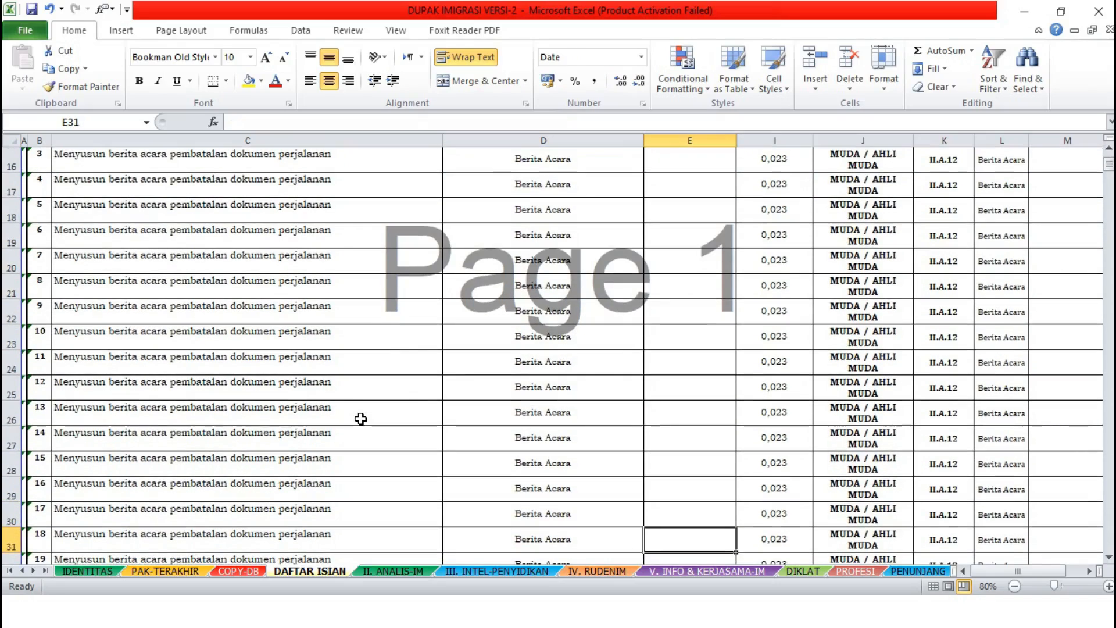
pyautogui.press('Up')
pyautogui.press('Up')
pyautogui.press('Up')
pyautogui.press('Up')
pyautogui.press('Up')
pyautogui.press('Up')
pyautogui.press('Up')
pyautogui.press('Up')
pyautogui.press('Up')
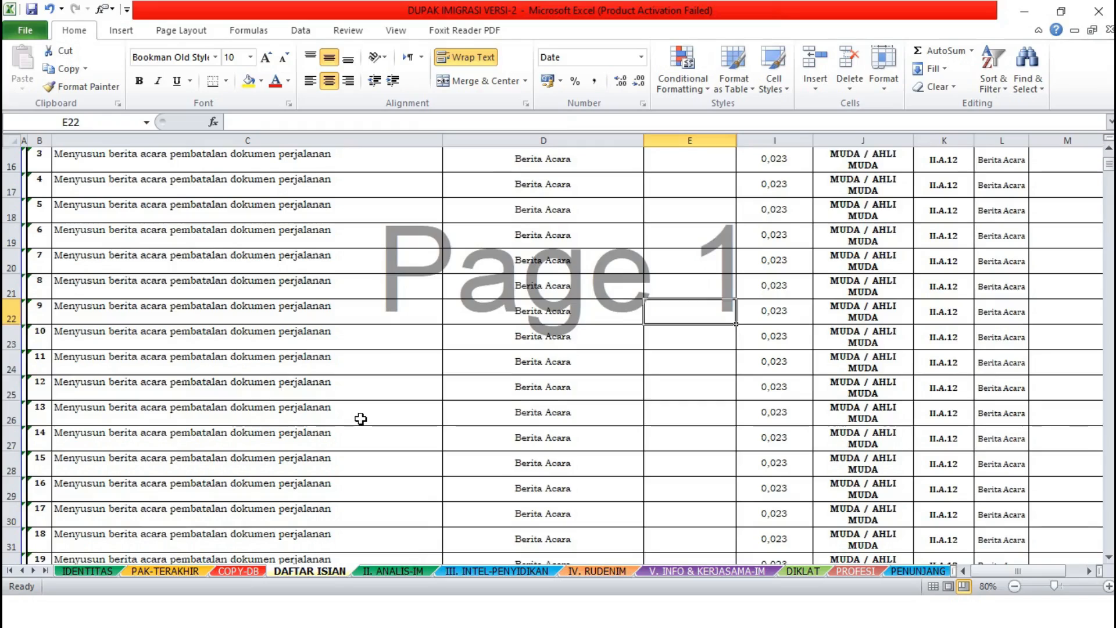
pyautogui.press('Up')
pyautogui.press('Up')
pyautogui.press('Up')
pyautogui.press('Up')
pyautogui.press('Up')
pyautogui.press('Up')
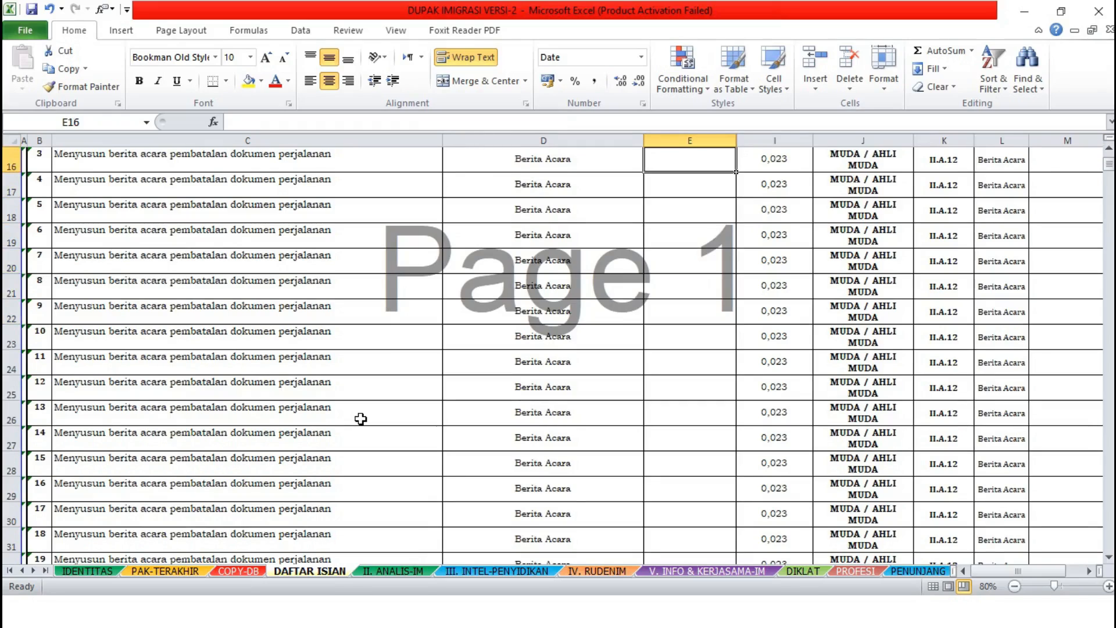
pyautogui.press('Up')
pyautogui.press('Up')
pyautogui.press('Up')
pyautogui.press('Up')
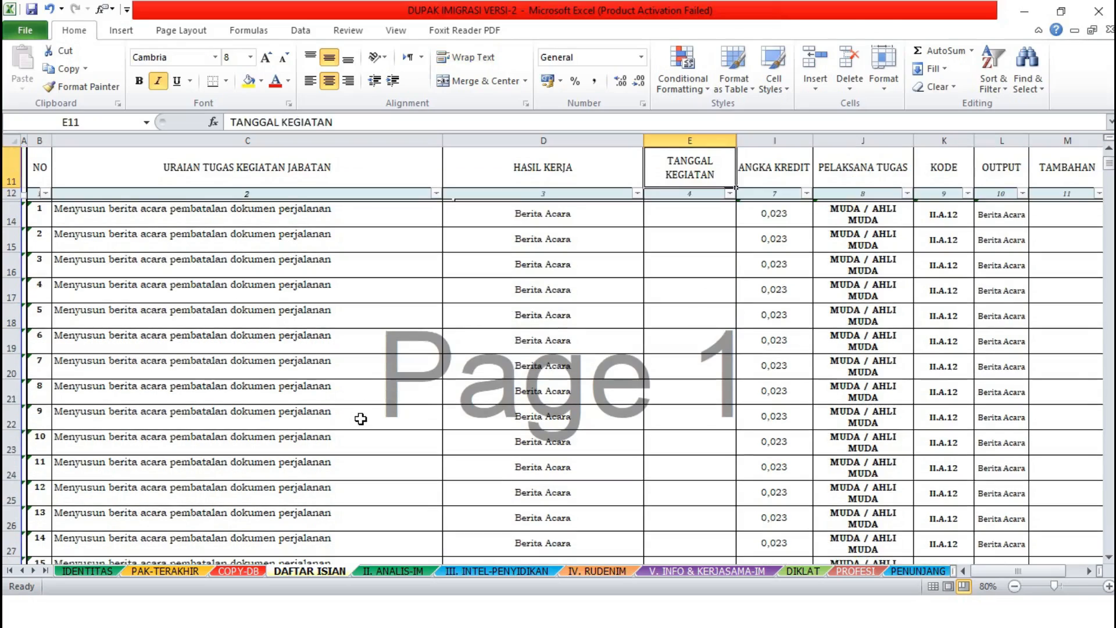
# Examine the lookup formulas in the first filled rows of the PELAKSANA TUGAS, KODE and OUTPUT columns.
pyautogui.press('Down')
pyautogui.press('Down')
pyautogui.press('Right')
pyautogui.press('Right')
pyautogui.press('Down')
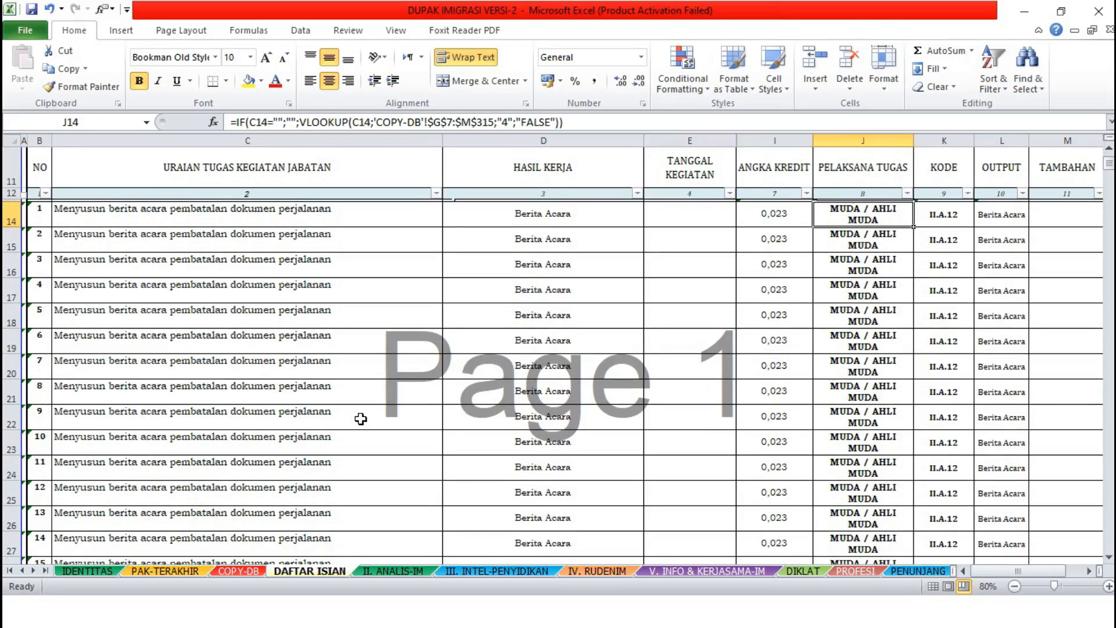
pyautogui.press('Down')
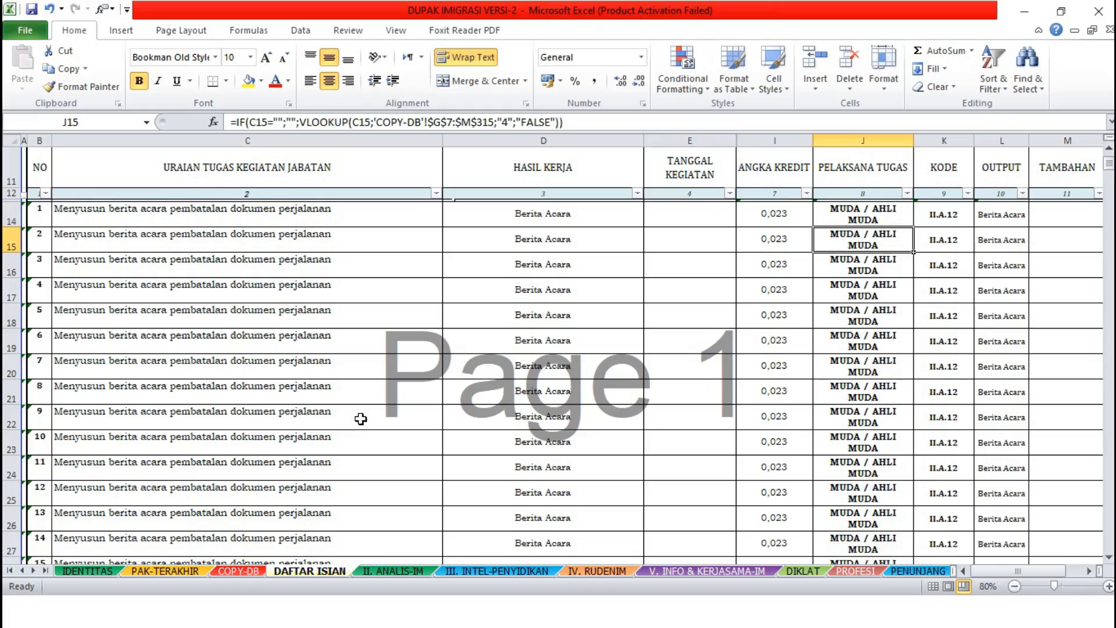
pyautogui.press('Right')
pyautogui.press('Up')
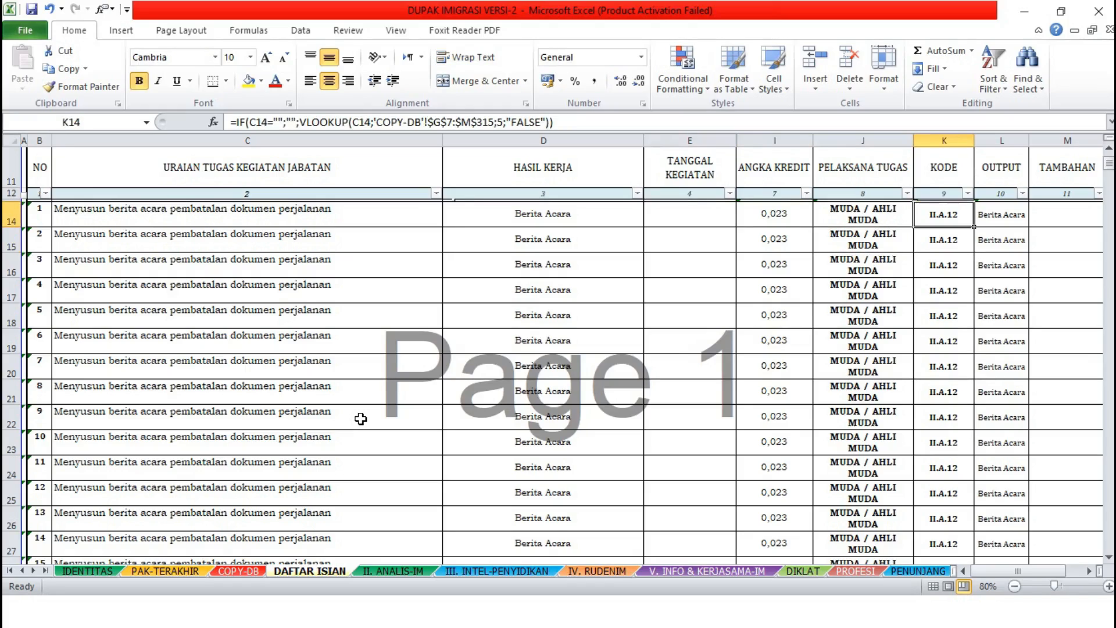
pyautogui.press('Right')
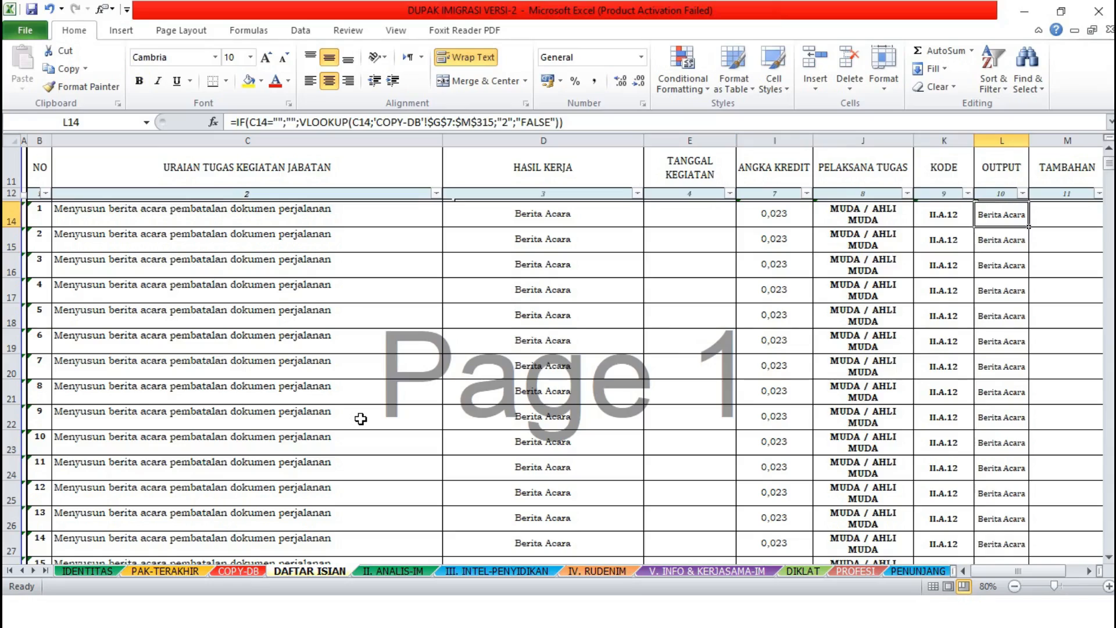
# Enter the activity dates 23/7/2020 in E14 and 14/9/20 in E15 of the TANGGAL KEGIATAN column.
pyautogui.press('Left')
pyautogui.press('Left')
pyautogui.press('Left')
pyautogui.press('Left')
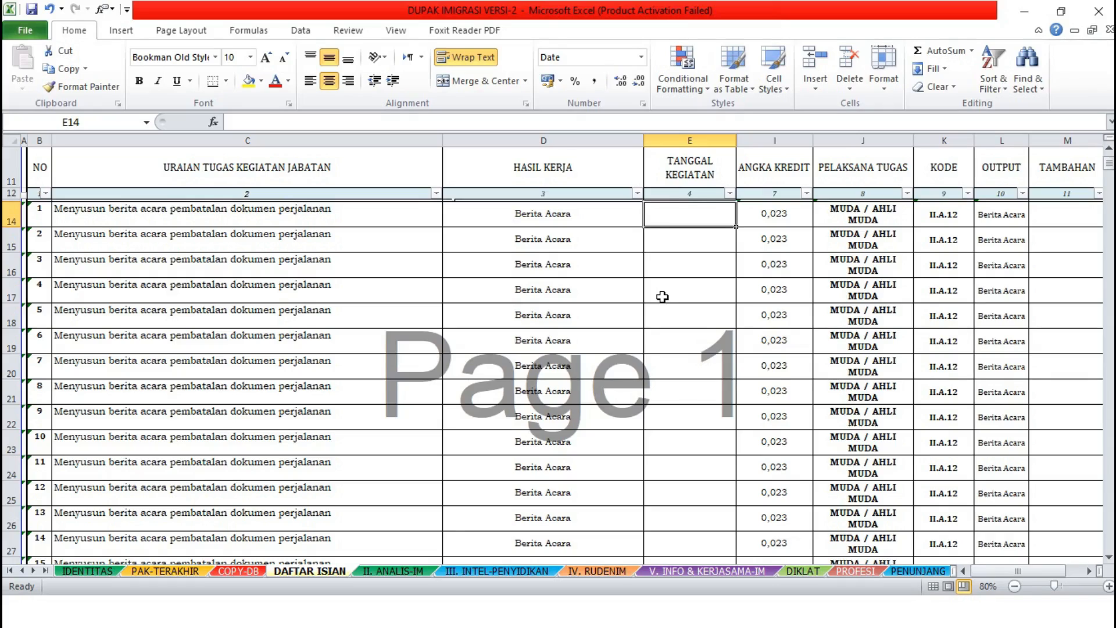
pyautogui.write('23/')
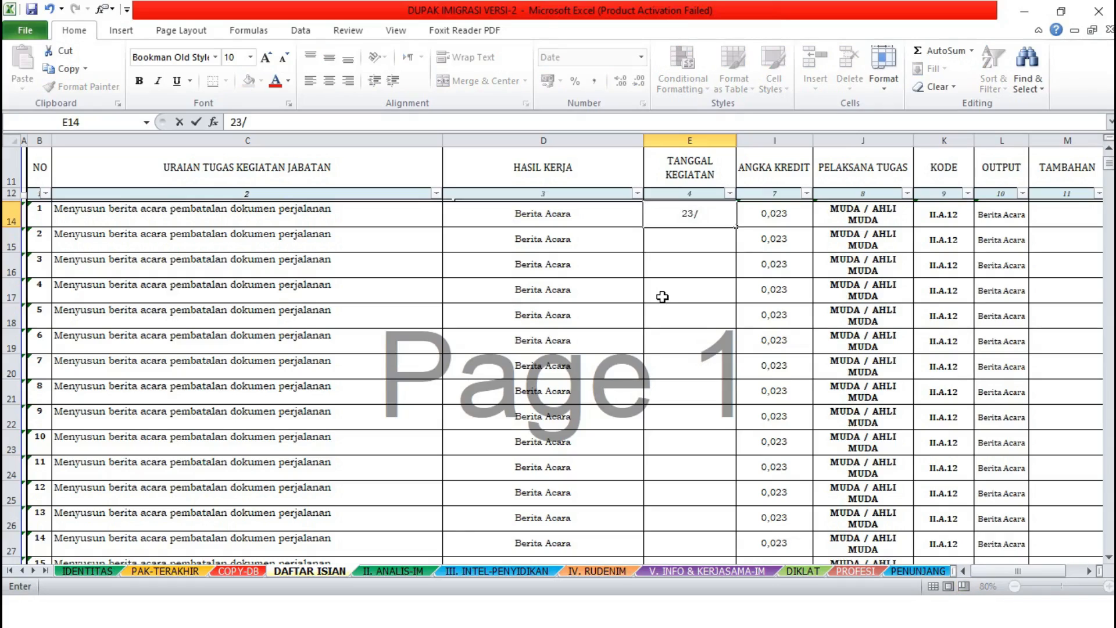
pyautogui.write('7/2020')
pyautogui.press('Return')
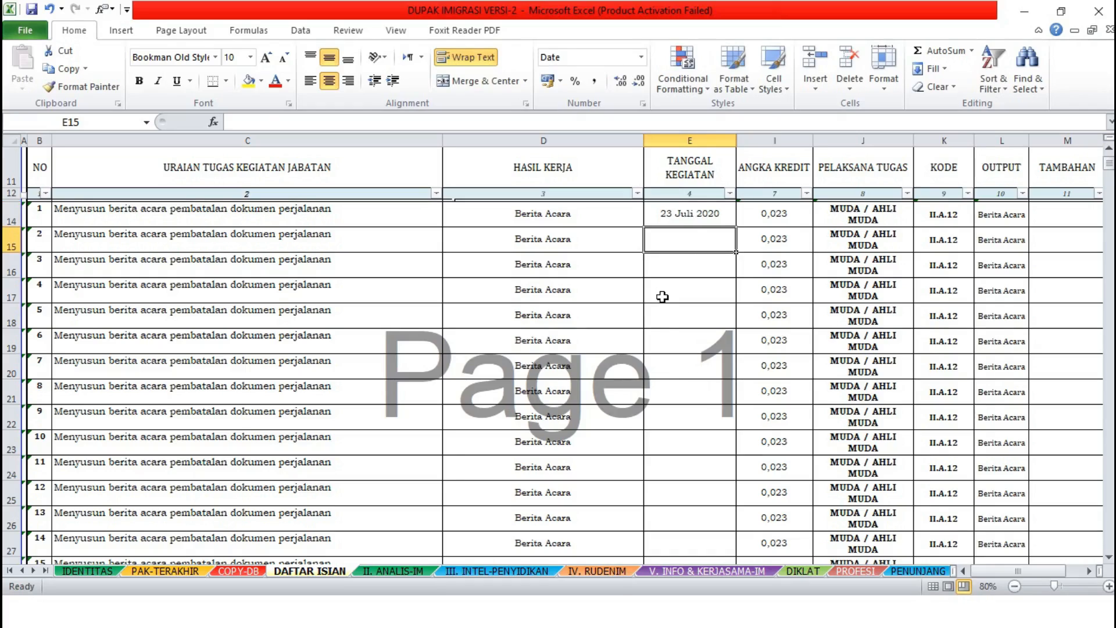
pyautogui.write('14/9')
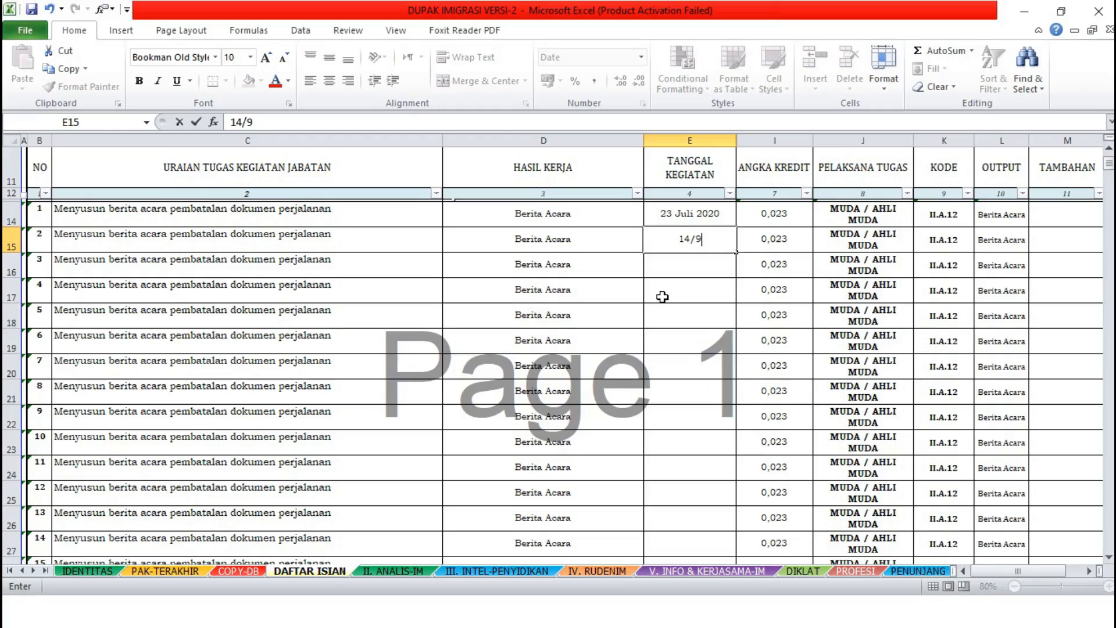
pyautogui.write('/20')
pyautogui.press('Return')
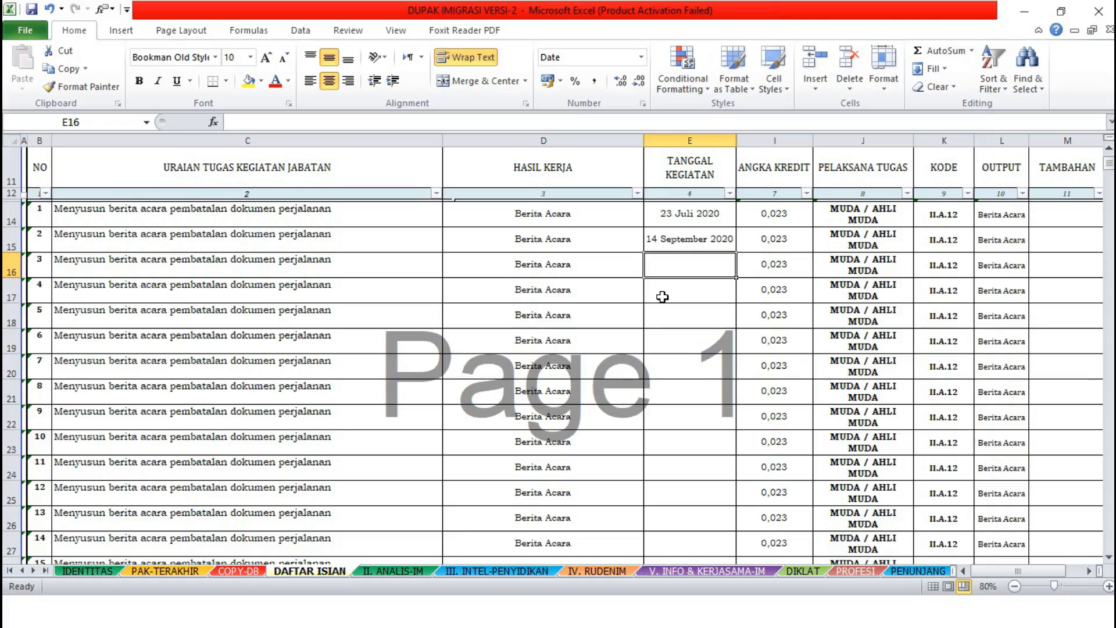
# Enter the activity dates 27/10/20 in E16 and 15/9/20 in E17.
pyautogui.write('27')
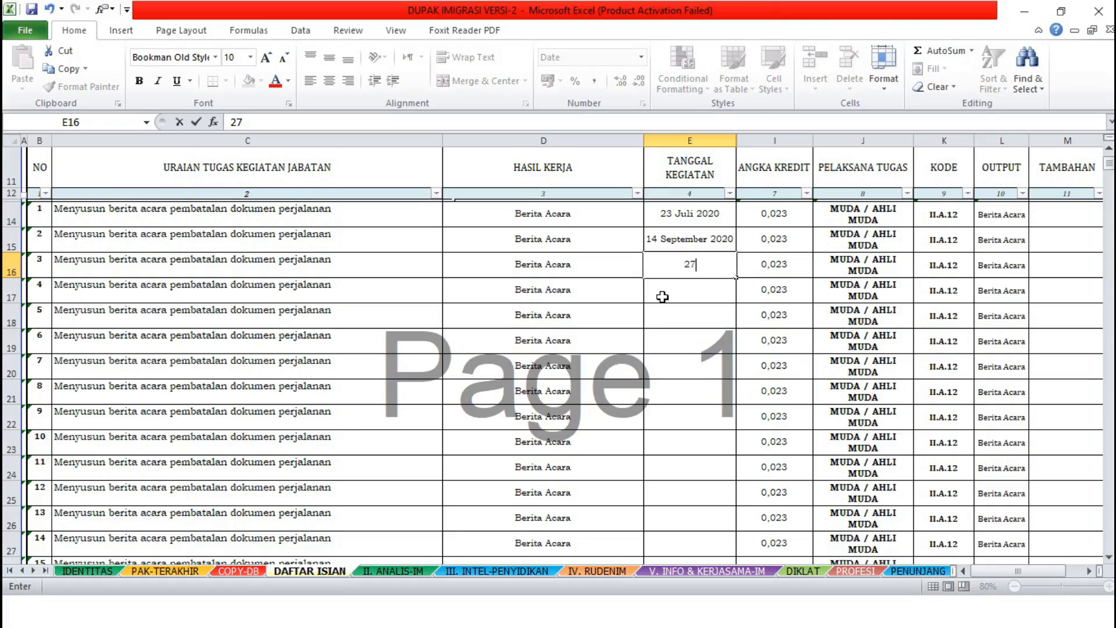
pyautogui.write('/10/20')
pyautogui.press('Return')
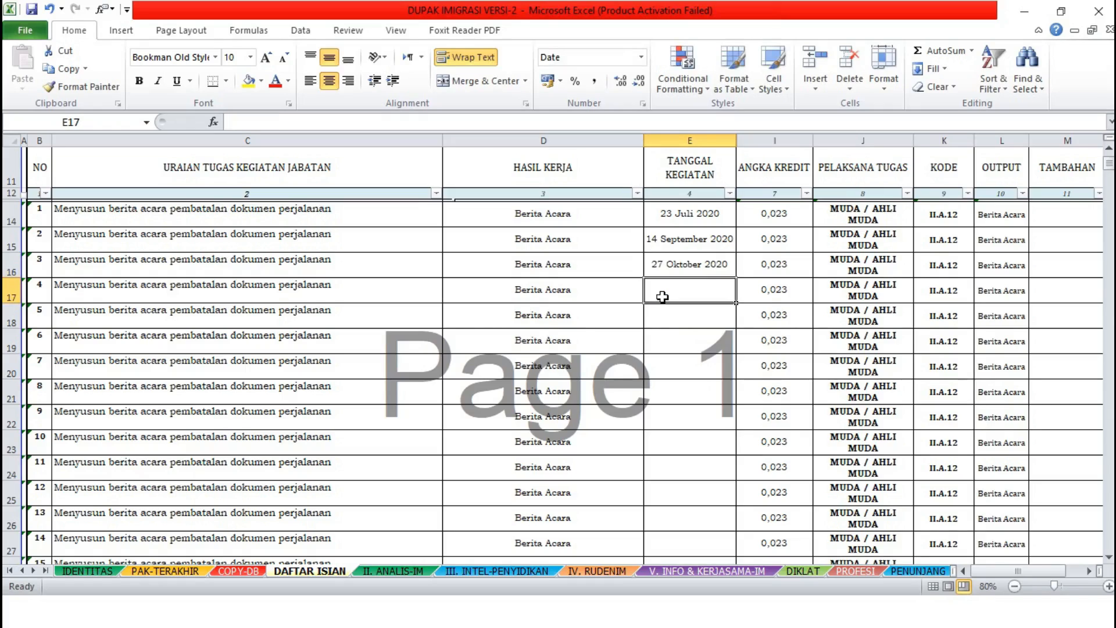
pyautogui.write('15')
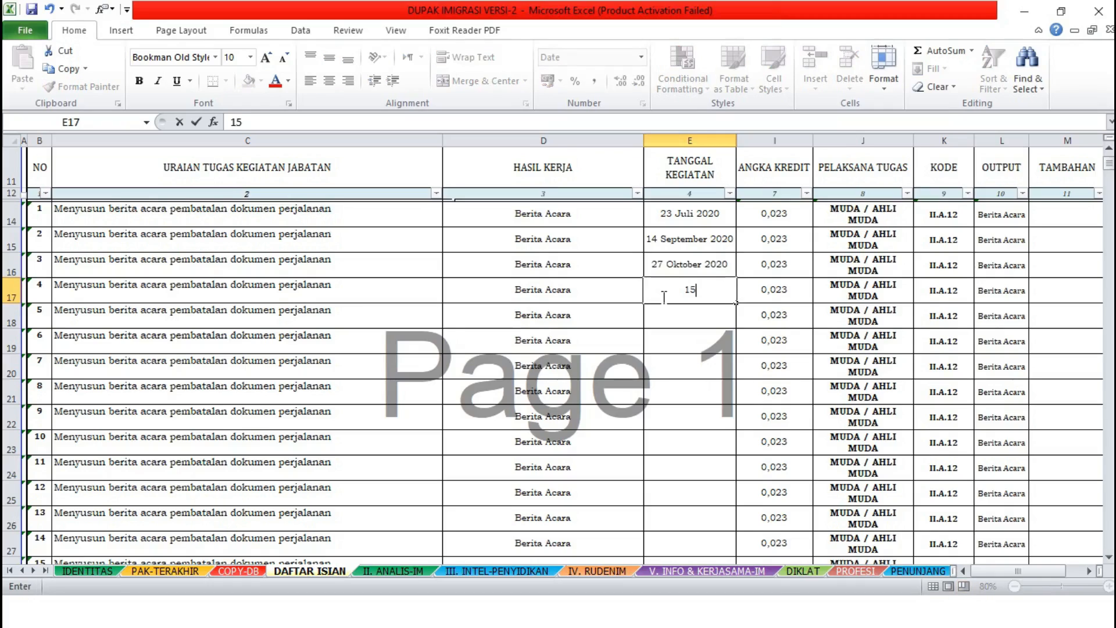
pyautogui.write('/9/20')
pyautogui.press('Return')
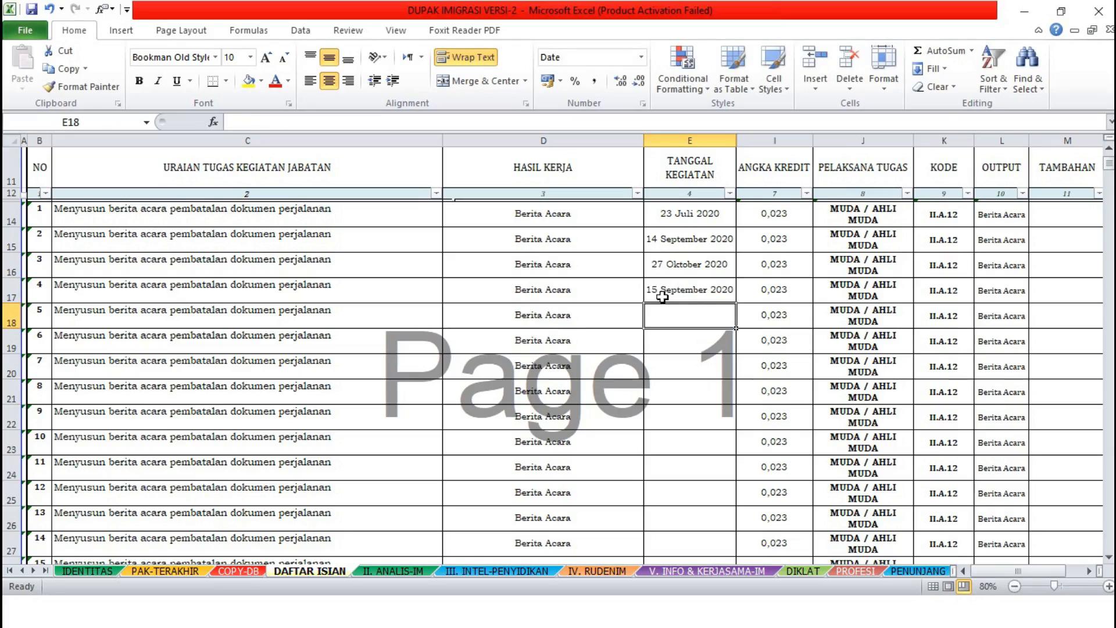
# Enter the activity dates 9/12/20 in E18 and 22/12/20 in E19.
pyautogui.write('9/12')
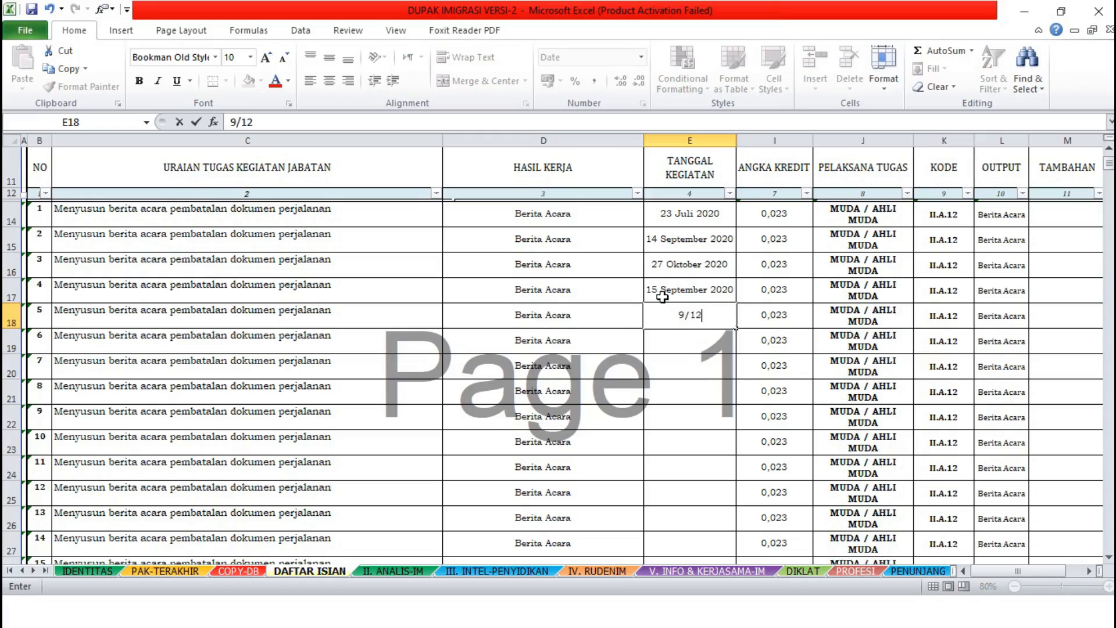
pyautogui.write('/20')
pyautogui.press('Return')
pyautogui.write('2')
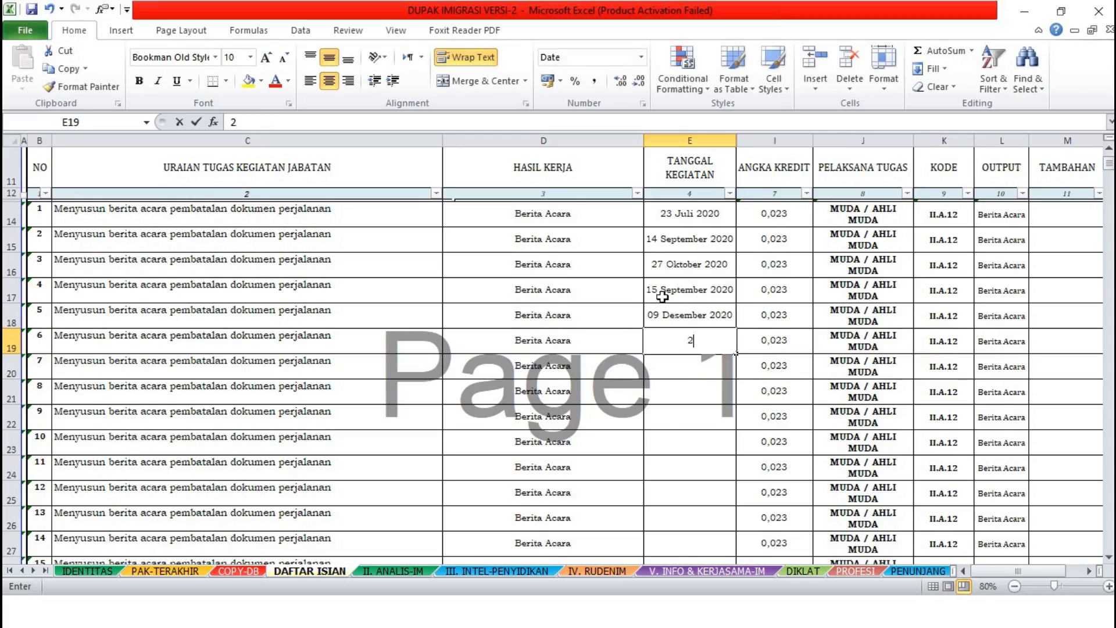
pyautogui.write('2/12/2')
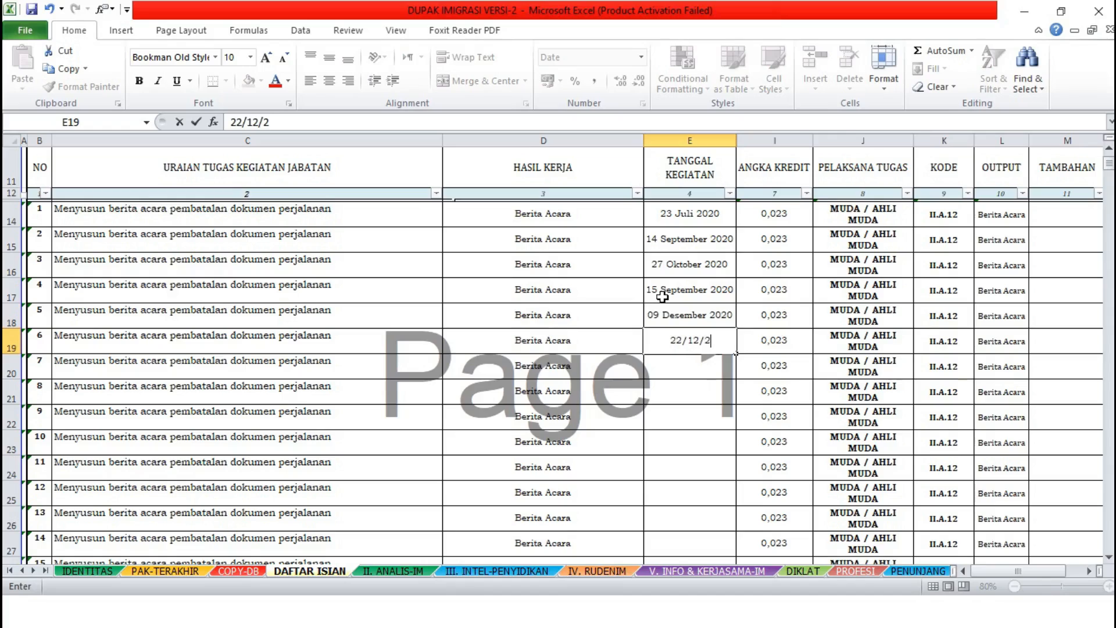
pyautogui.write('0')
pyautogui.press('Return')
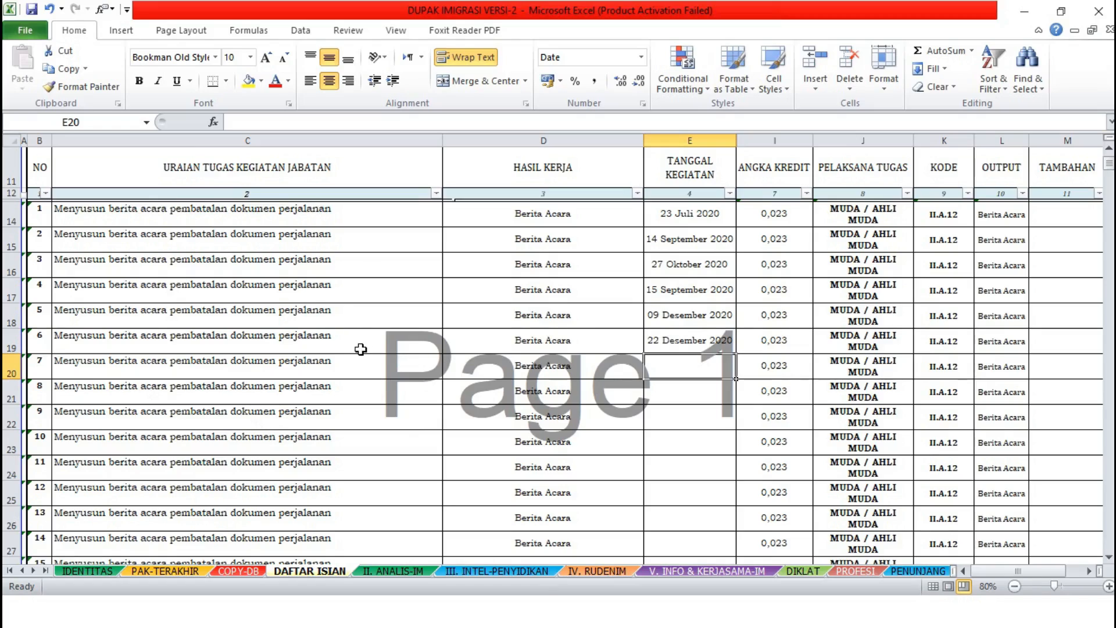
# Select the first empty URAIAN TUGAS cell, C34, below the filled activities.
pyautogui.click(234, 424)
pyautogui.press('Down')
pyautogui.press('Down')
pyautogui.press('Down')
pyautogui.press('Down')
pyautogui.press('Down')
pyautogui.press('Down')
pyautogui.press('Down')
pyautogui.press('Down')
pyautogui.press('Down')
pyautogui.press('Down')
pyautogui.press('Down')
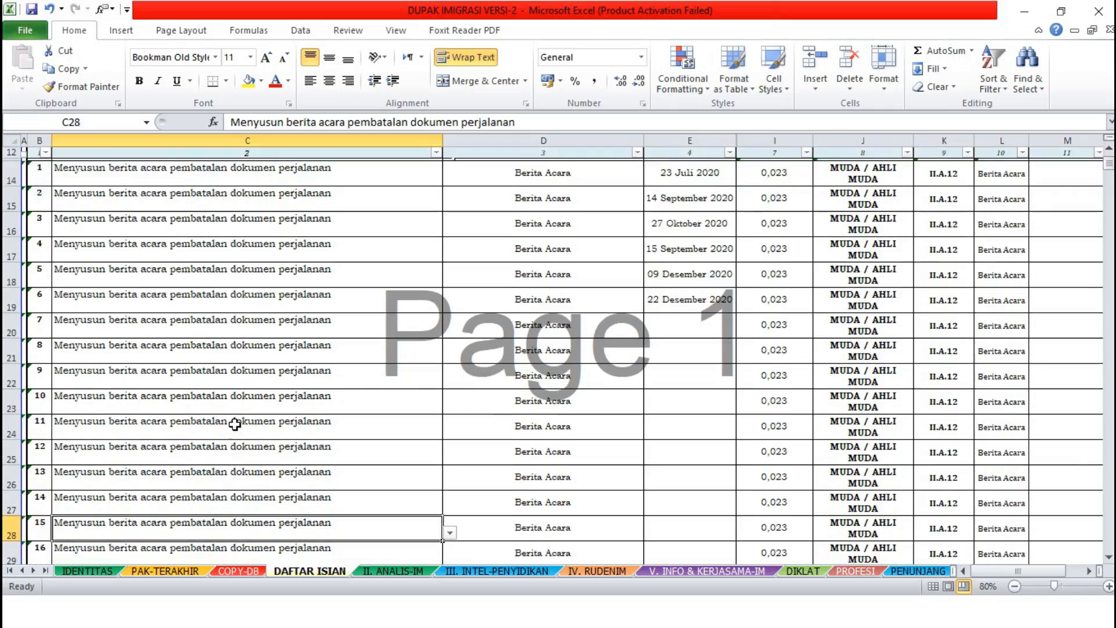
pyautogui.press('Down')
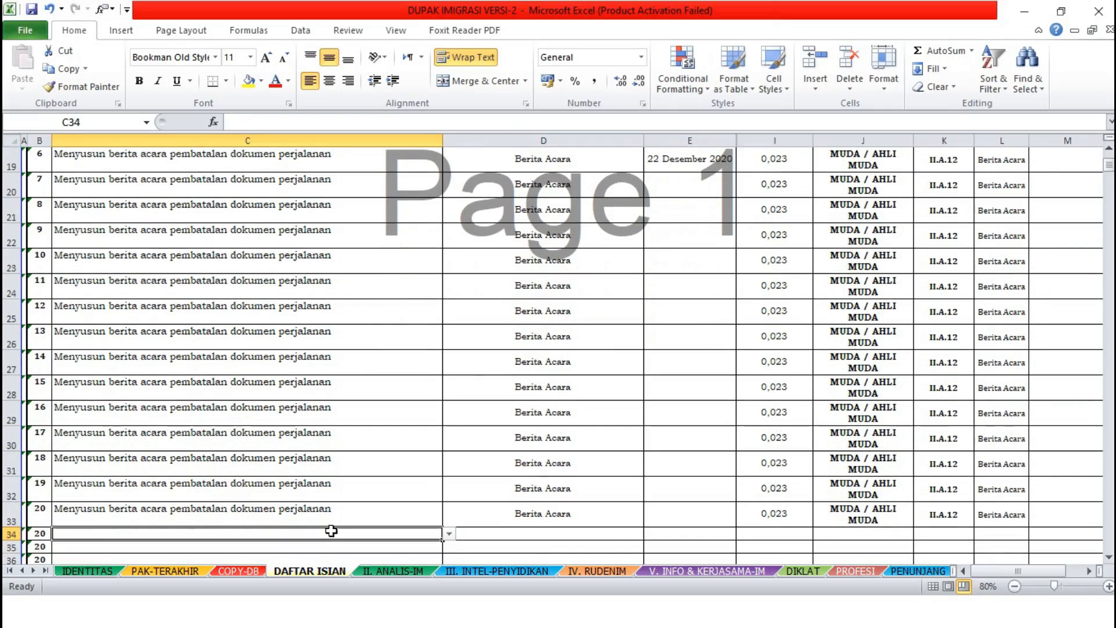
# Look through the activity list on the COPY-DB sheet down to the visa approval tasks around row 78.
pyautogui.click(247, 571)
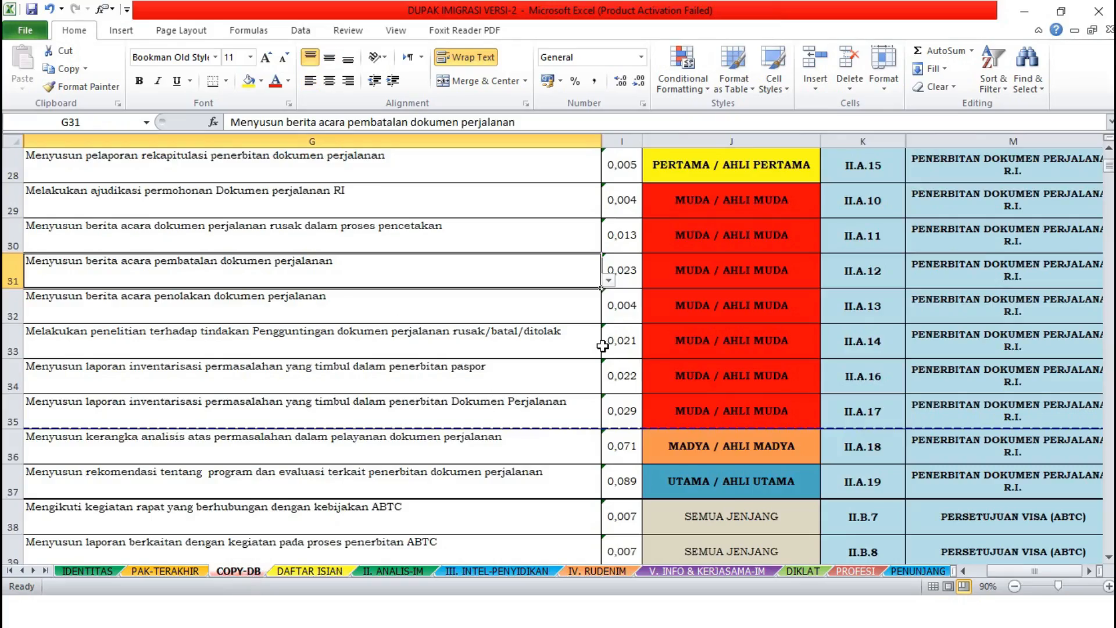
pyautogui.press('Down')
pyautogui.press('Down')
pyautogui.press('Down')
pyautogui.press('Down')
pyautogui.press('Down')
pyautogui.press('Down')
pyautogui.press('Down')
pyautogui.press('Down')
pyautogui.press('Down')
pyautogui.press('Down')
pyautogui.press('Down')
pyautogui.press('Down')
pyautogui.press('Down')
pyautogui.press('Down')
pyautogui.press('Down')
pyautogui.press('Down')
pyautogui.press('Down')
pyautogui.press('Down')
pyautogui.press('Down')
pyautogui.press('Down')
pyautogui.press('Down')
pyautogui.press('Down')
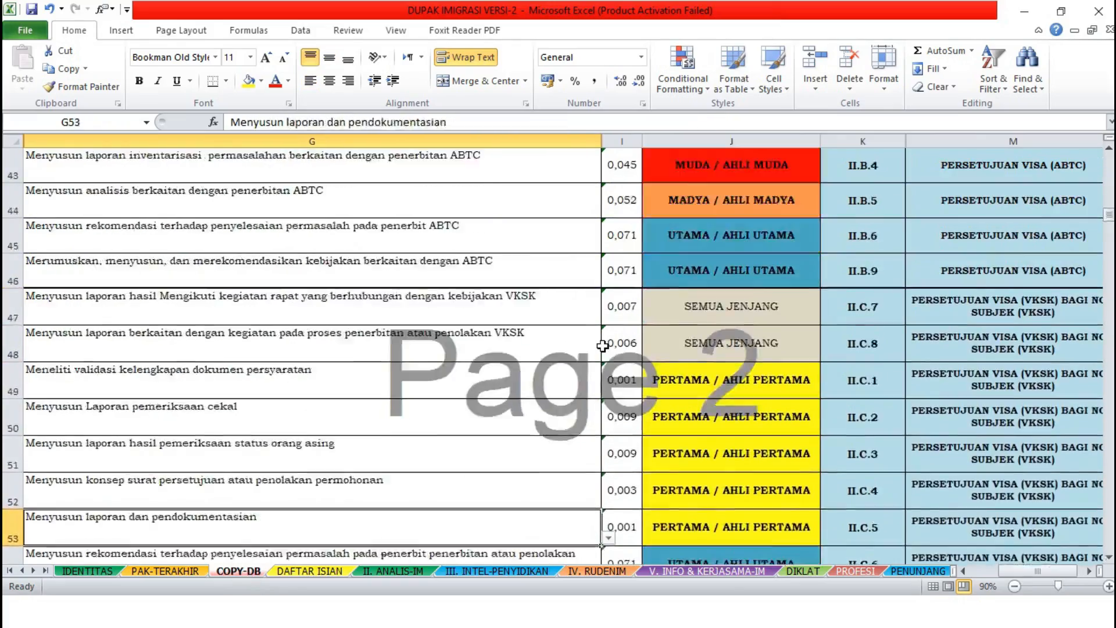
pyautogui.press('Down')
pyautogui.press('Down')
pyautogui.press('Down')
pyautogui.press('Down')
pyautogui.press('Down')
pyautogui.press('Down')
pyautogui.press('Down')
pyautogui.press('Down')
pyautogui.press('Down')
pyautogui.press('Down')
pyautogui.press('Down')
pyautogui.press('Down')
pyautogui.press('Down')
pyautogui.press('Down')
pyautogui.press('Down')
pyautogui.press('Down')
pyautogui.press('Down')
pyautogui.press('Down')
pyautogui.press('Down')
pyautogui.press('Down')
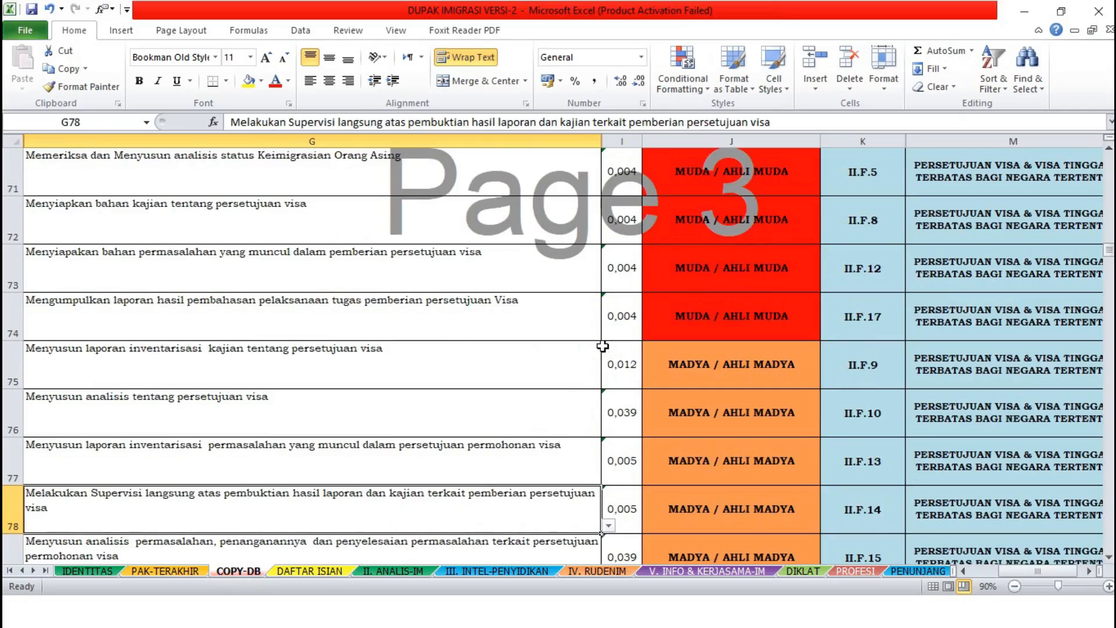
# Copy the MUDA / AHLI MUDA activity "Meneliti status cekal Orang Asing" from cell G70 of COPY-DB.
pyautogui.press('Up')
pyautogui.press('Up')
pyautogui.press('Up')
pyautogui.press('Up')
pyautogui.press('Up')
pyautogui.press('Up')
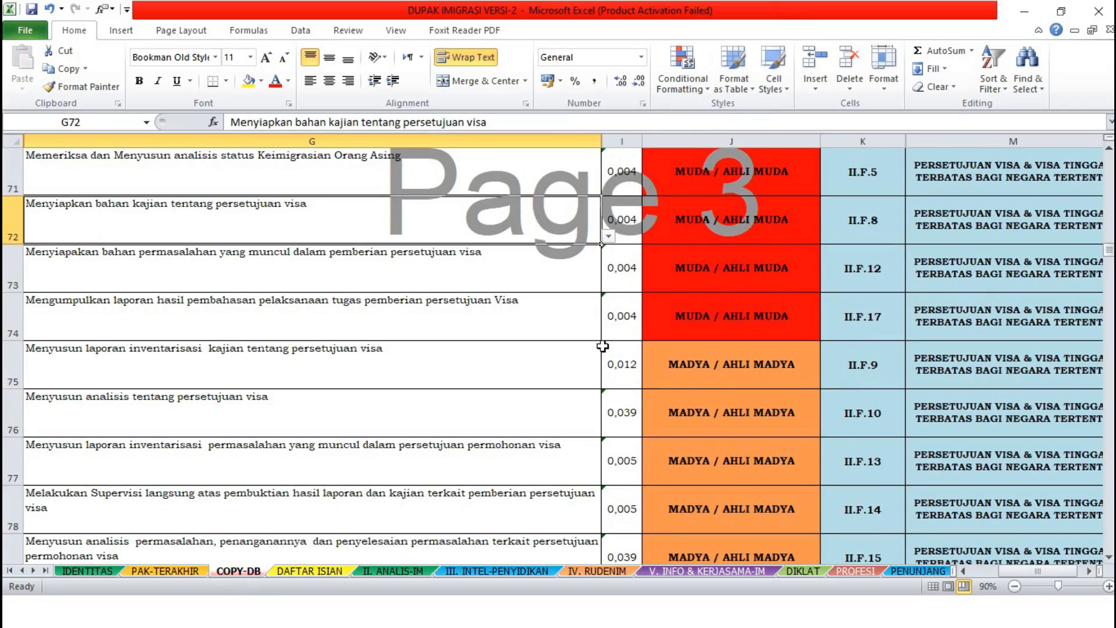
pyautogui.press('Up')
pyautogui.press('Up')
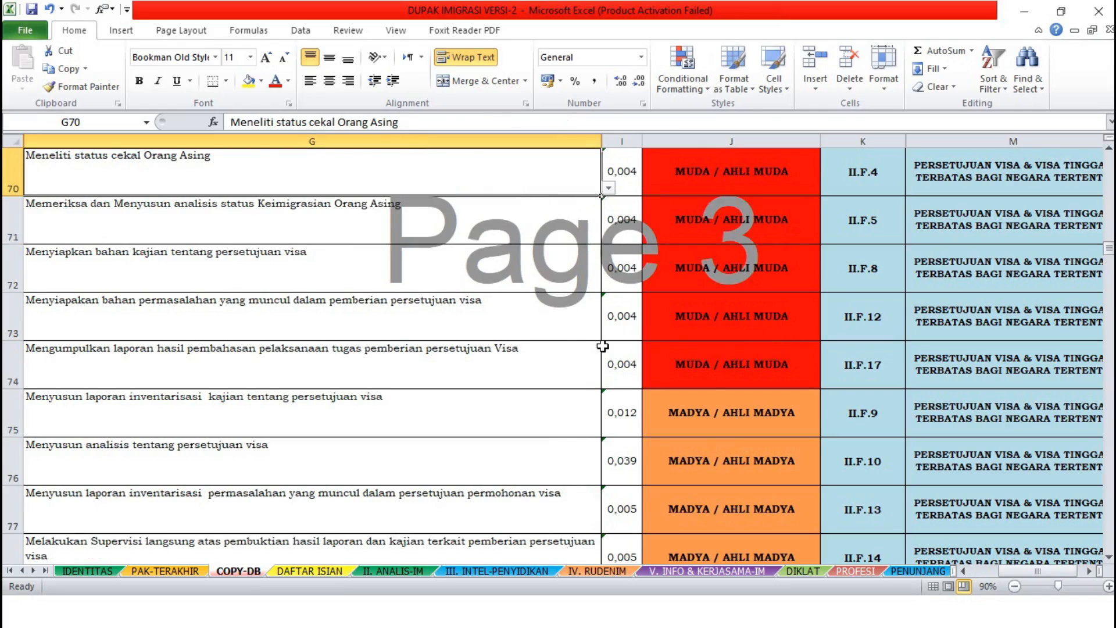
pyautogui.press('Up')
pyautogui.press('Down')
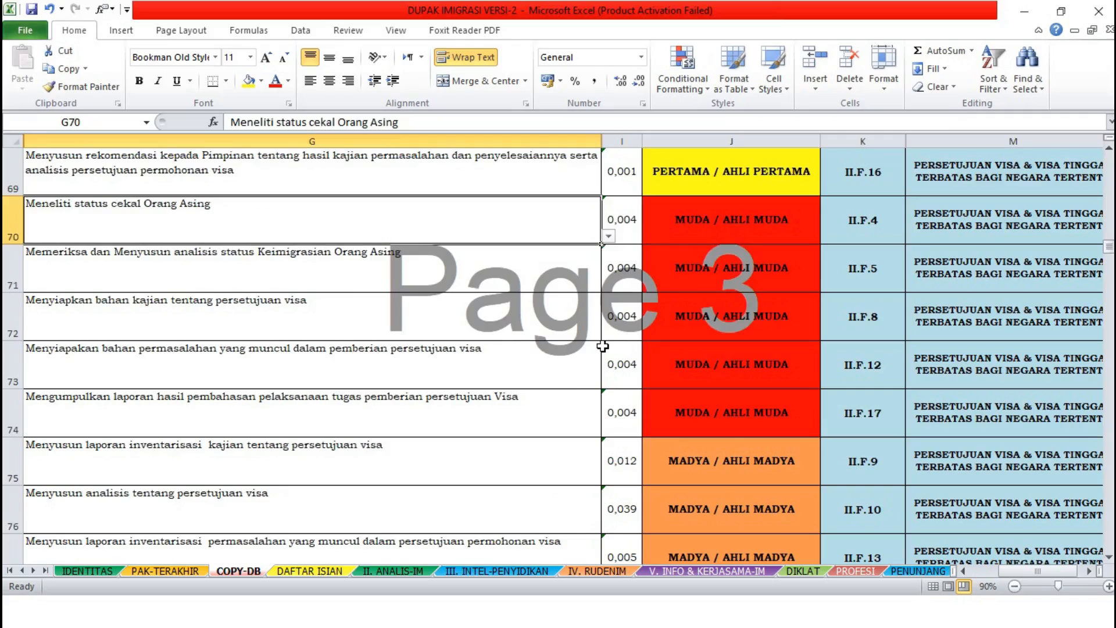
pyautogui.rightClick(386, 232)
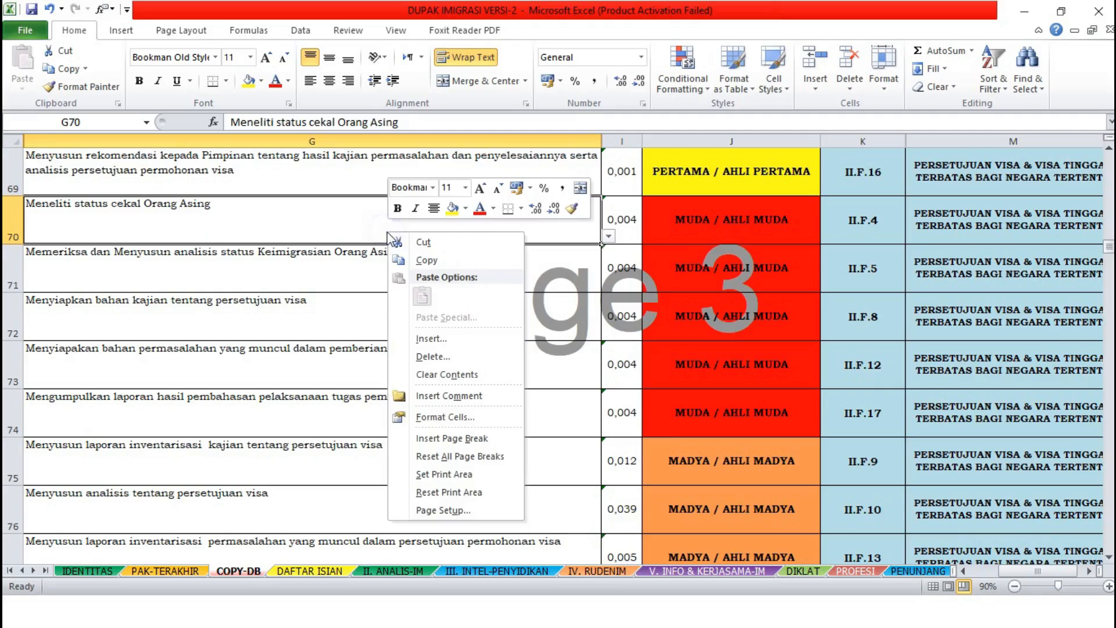
pyautogui.click(448, 260)
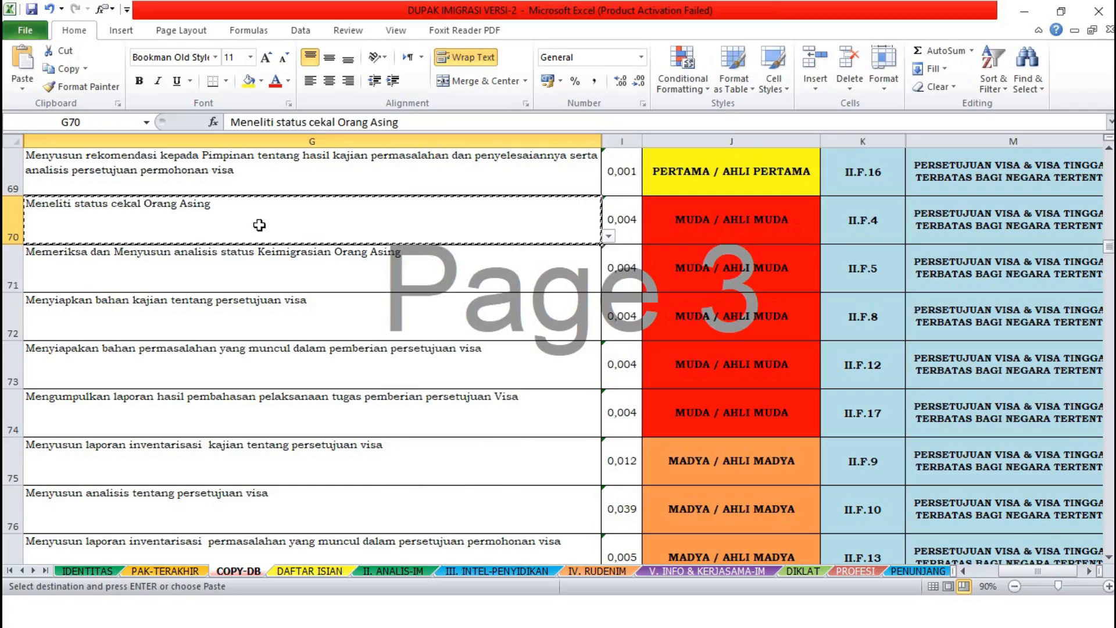
# Fill cells C34 to C46 of DAFTAR ISIAN with the copied activity "Meneliti status cekal Orang Asing".
pyautogui.click(309, 573)
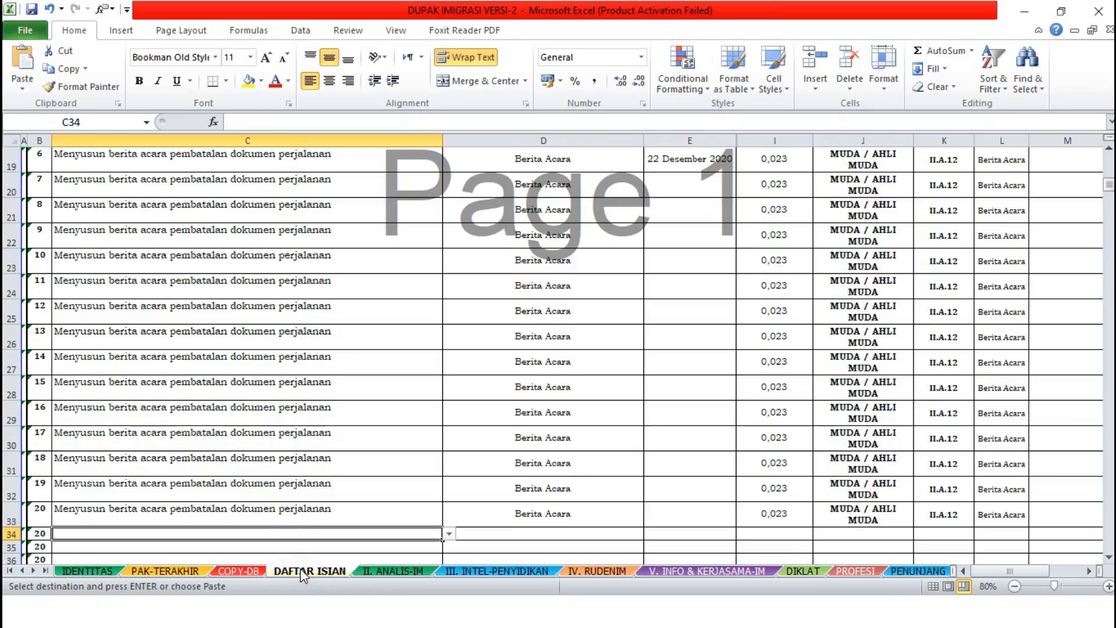
pyautogui.hotkey('shift', 'Down')
pyautogui.hotkey('shift', 'Down')
pyautogui.hotkey('shift', 'Down')
pyautogui.hotkey('shift', 'Down')
pyautogui.hotkey('shift', 'Down')
pyautogui.hotkey('shift', 'Down')
pyautogui.hotkey('shift', 'Down')
pyautogui.hotkey('shift', 'Down')
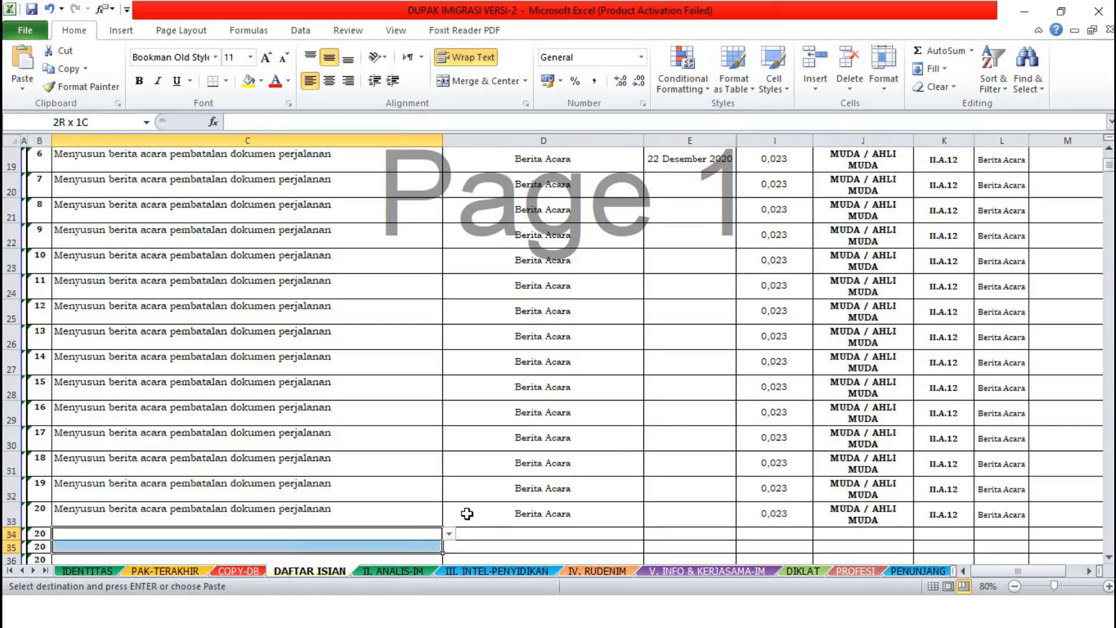
pyautogui.hotkey('shift', 'Down')
pyautogui.hotkey('shift', 'Down')
pyautogui.hotkey('shift', 'Down')
pyautogui.hotkey('shift', 'Down')
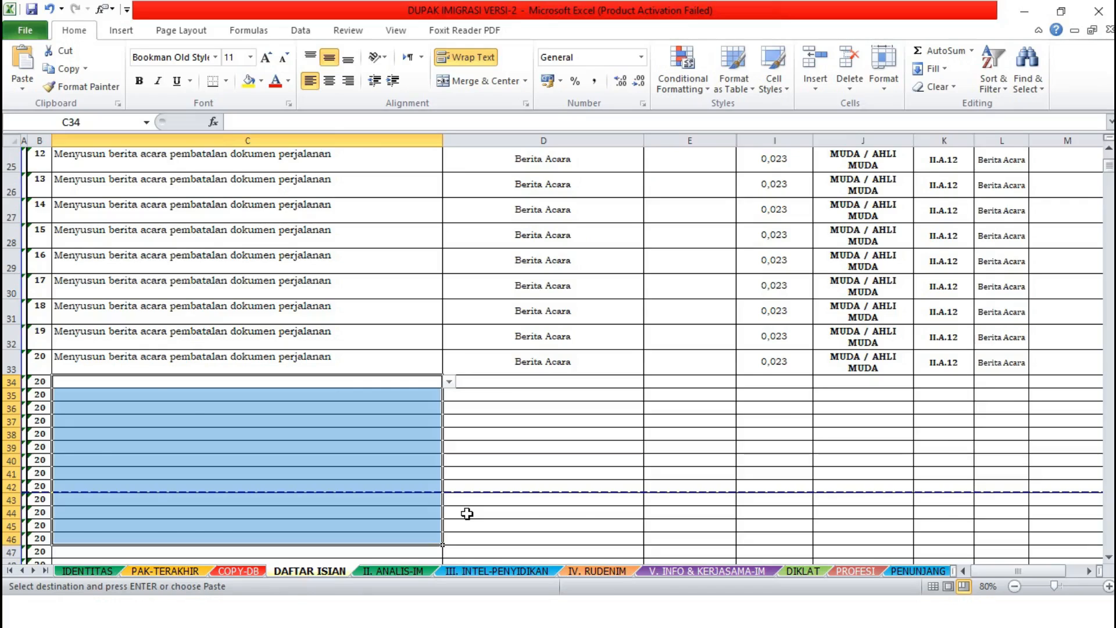
pyautogui.press('Return')
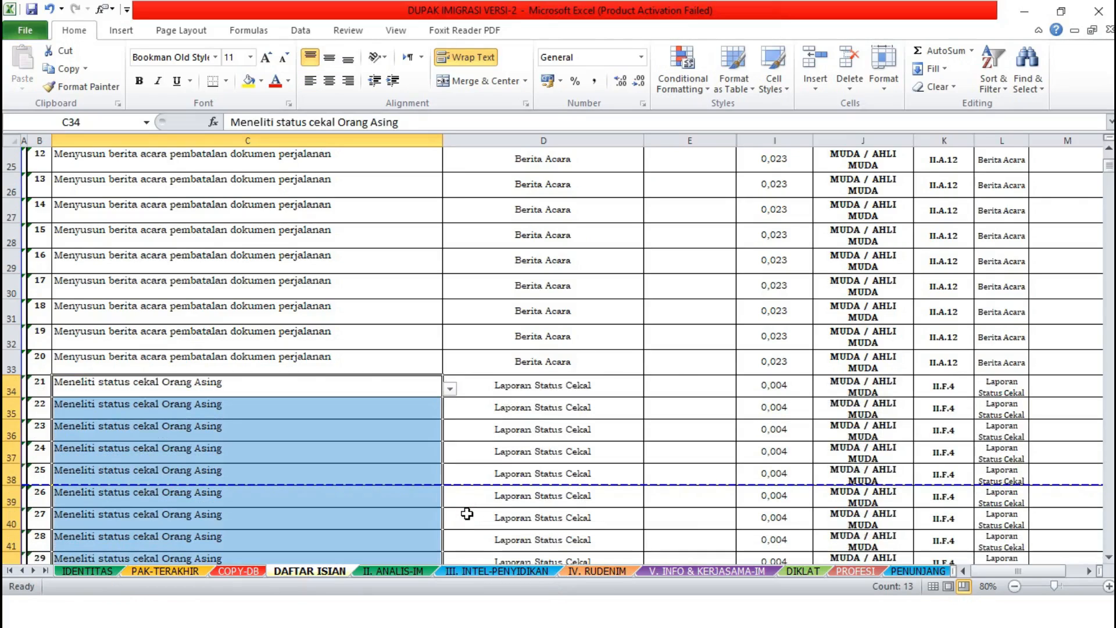
# Select the empty URAIAN TUGAS cell C48 just below the filled "Meneliti status cekal Orang Asing" activities.
pyautogui.press('Down')
pyautogui.press('Down')
pyautogui.press('Down')
pyautogui.press('Down')
pyautogui.press('Down')
pyautogui.press('Down')
pyautogui.press('Down')
pyautogui.press('Down')
pyautogui.press('Down')
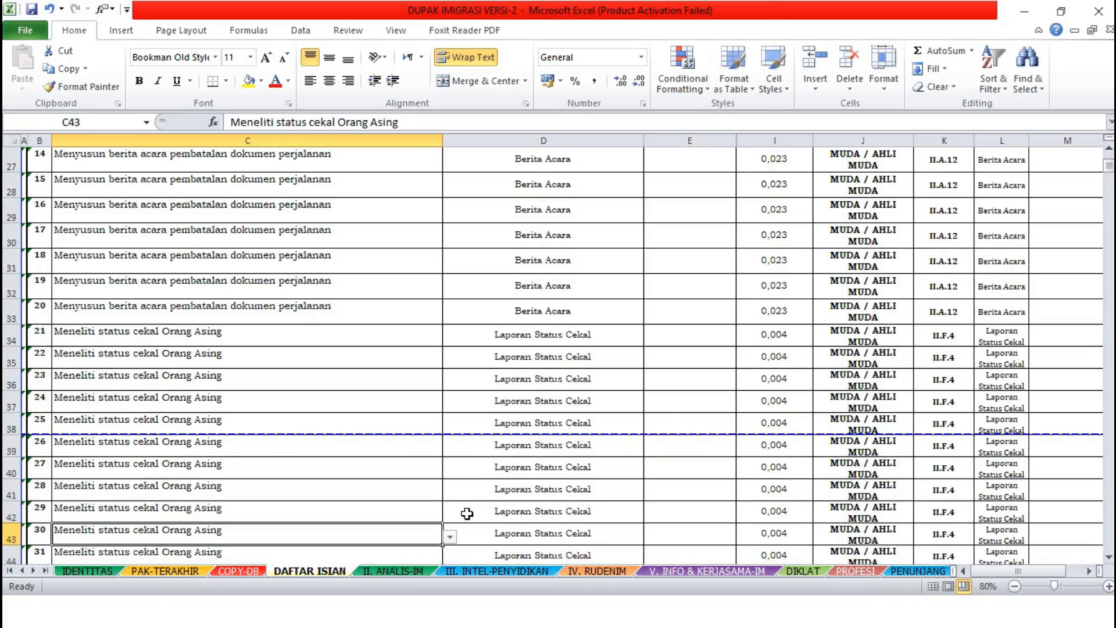
pyautogui.press('Down')
pyautogui.press('Down')
pyautogui.press('Down')
pyautogui.press('Down')
pyautogui.press('Down')
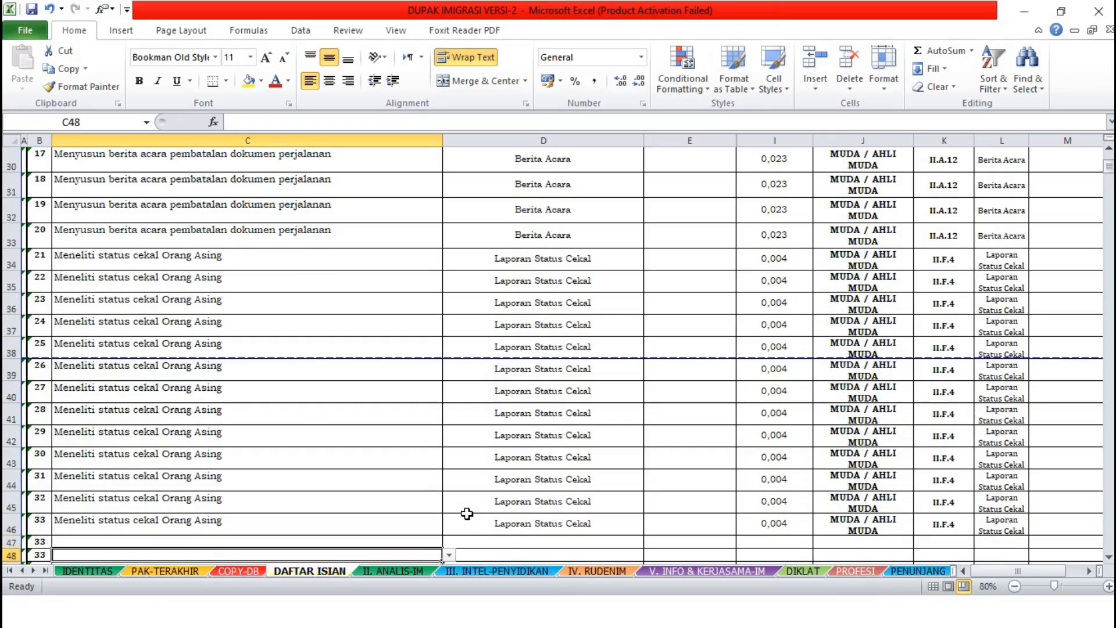
# Copy the activity "Menyusun analisis/telahaan tentang penolakan izin masuk dan penundaan keberangkatan yang tidak memenuhi persyaratan" from cell G96 of COPY-DB.
pyautogui.click(235, 571)
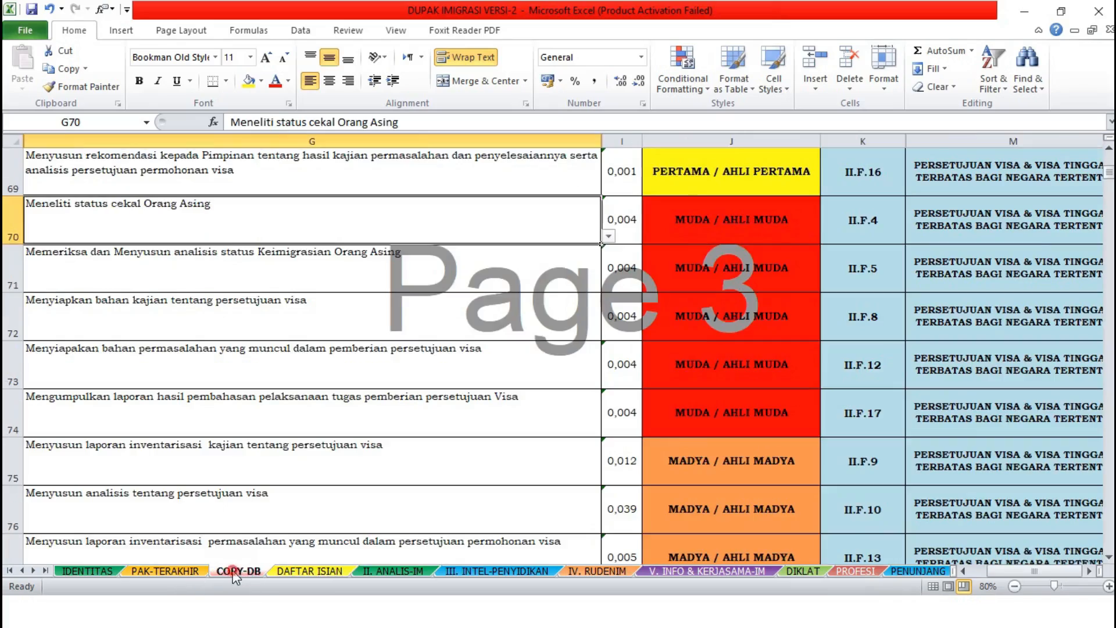
pyautogui.press('Down')
pyautogui.press('Down')
pyautogui.press('Down')
pyautogui.press('Down')
pyautogui.press('Down')
pyautogui.press('Down')
pyautogui.press('Down')
pyautogui.press('Down')
pyautogui.press('Down')
pyautogui.press('Down')
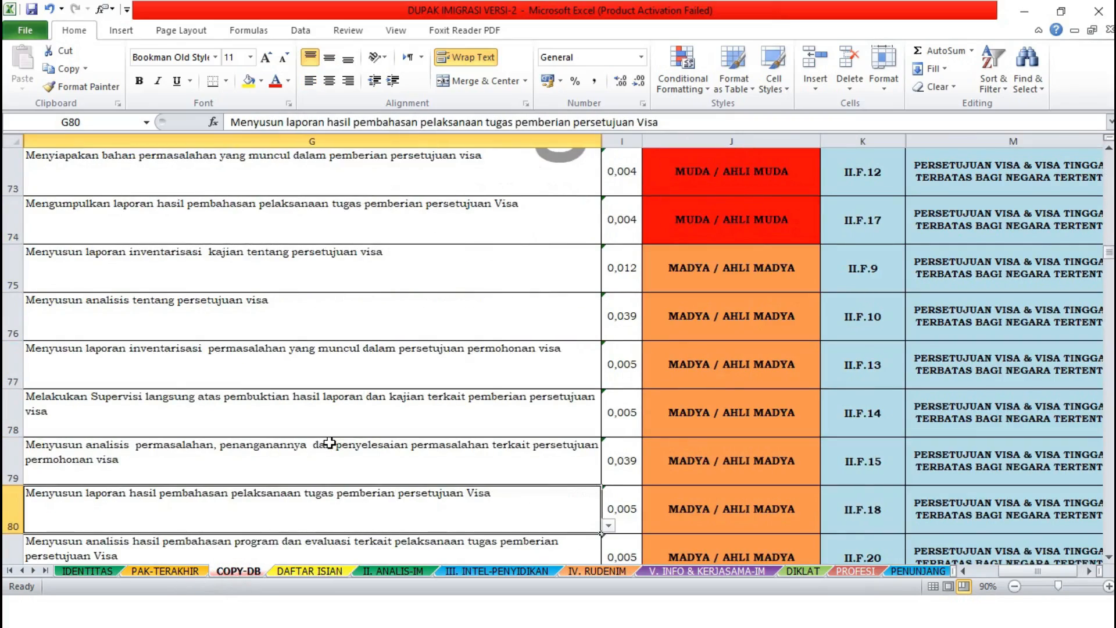
pyautogui.press('Down')
pyautogui.press('Down')
pyautogui.press('Down')
pyautogui.press('Down')
pyautogui.press('Down')
pyautogui.press('Down')
pyautogui.press('Down')
pyautogui.press('Down')
pyautogui.press('Down')
pyautogui.press('Down')
pyautogui.press('Down')
pyautogui.press('Down')
pyautogui.press('Down')
pyautogui.press('Down')
pyautogui.press('Down')
pyautogui.press('Down')
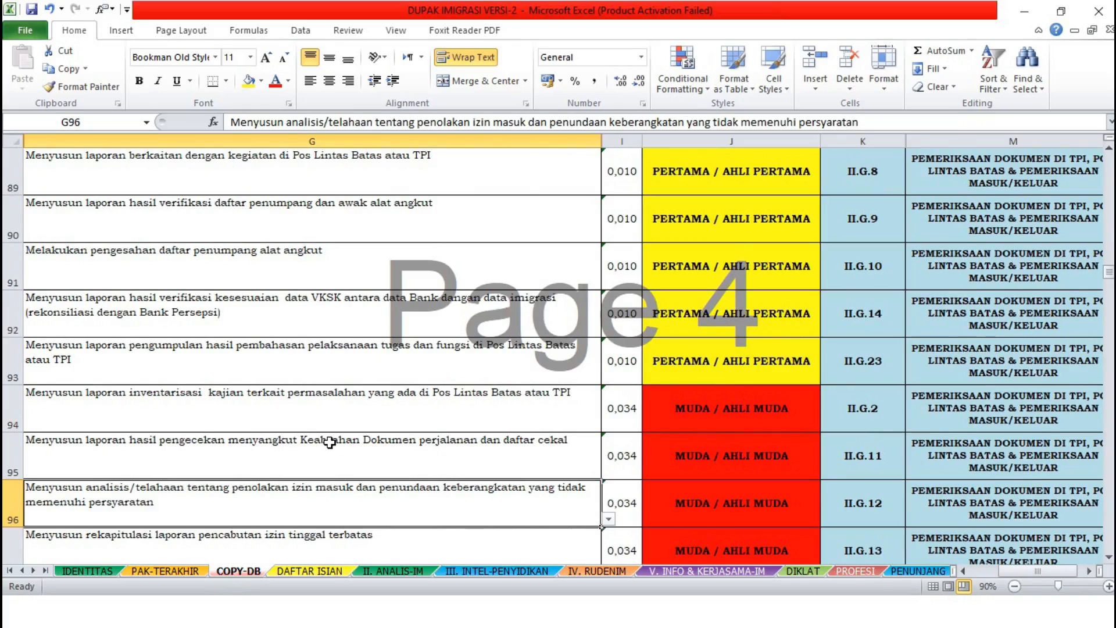
pyautogui.hotkey('ctrl', 'c')
# Fill cells C47 to C81 of DAFTAR ISIAN with the copied activity about refused entry and delayed departure.
pyautogui.click(310, 571)
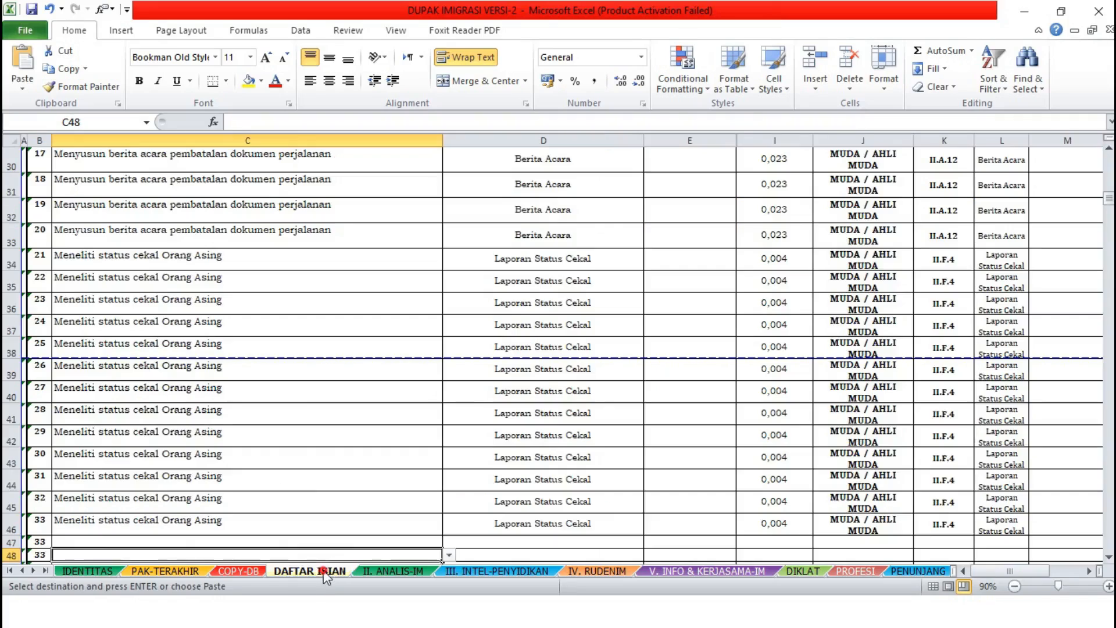
pyautogui.hotkey('shift', 'Down')
pyautogui.hotkey('shift', 'Down')
pyautogui.hotkey('shift', 'Down')
pyautogui.hotkey('shift', 'Down')
pyautogui.hotkey('shift', 'Down')
pyautogui.hotkey('shift', 'Down')
pyautogui.hotkey('shift', 'Down')
pyautogui.hotkey('shift', 'Down')
pyautogui.hotkey('shift', 'Down')
pyautogui.hotkey('shift', 'Down')
pyautogui.hotkey('shift', 'Down')
pyautogui.hotkey('shift', 'Down')
pyautogui.hotkey('shift', 'Down')
pyautogui.hotkey('shift', 'Down')
pyautogui.hotkey('shift', 'Down')
pyautogui.hotkey('shift', 'Down')
pyautogui.hotkey('shift', 'Down')
pyautogui.hotkey('shift', 'Down')
pyautogui.hotkey('shift', 'Down')
pyautogui.hotkey('shift', 'Down')
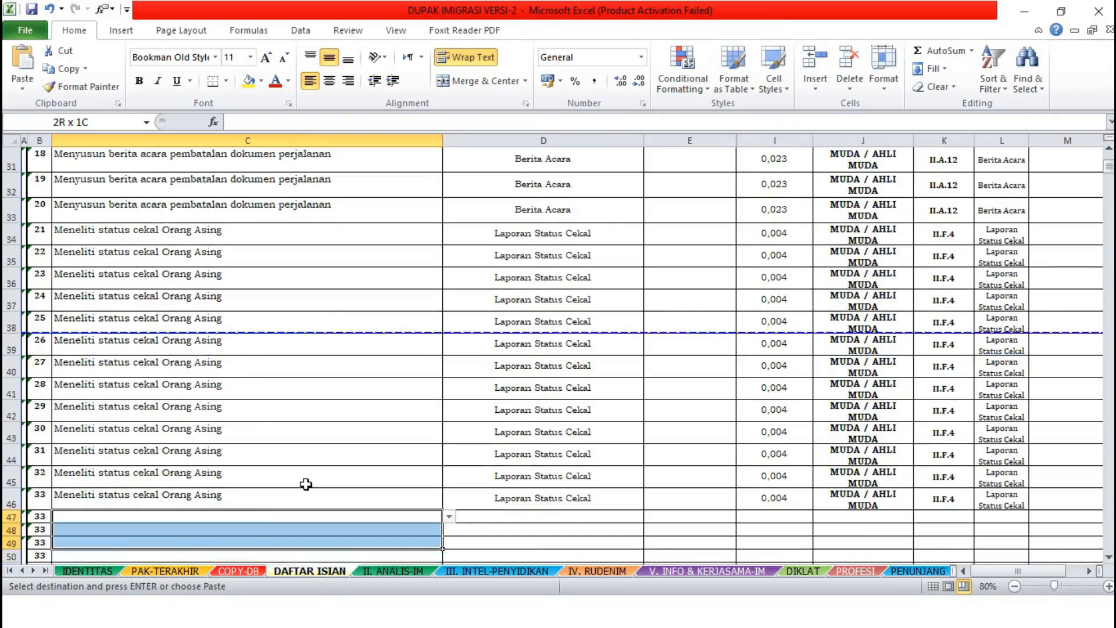
pyautogui.hotkey('shift', 'Down')
pyautogui.hotkey('shift', 'Down')
pyautogui.hotkey('ctrl', 'v')
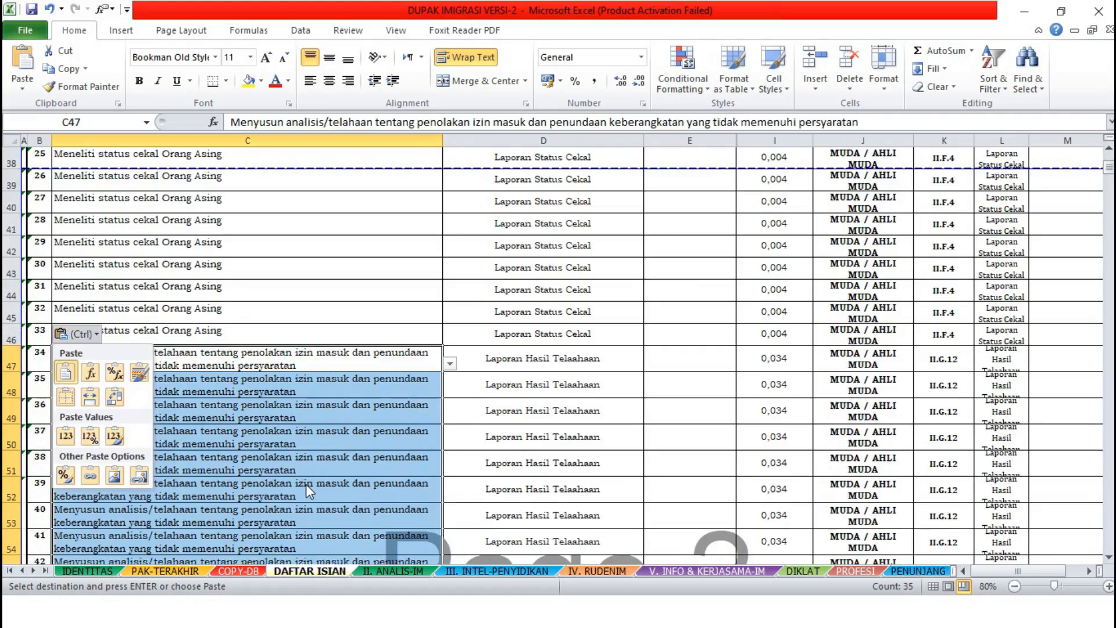
# Select the first empty URAIAN TUGAS cell, C82, below the pasted activities.
pyautogui.press('Escape')
pyautogui.press('Down')
pyautogui.press('Down')
pyautogui.press('Down')
pyautogui.press('Down')
pyautogui.press('Down')
pyautogui.press('Down')
pyautogui.press('Down')
pyautogui.press('Down')
pyautogui.press('Down')
pyautogui.press('Down')
pyautogui.press('Down')
pyautogui.press('Down')
pyautogui.press('Down')
pyautogui.press('Down')
pyautogui.press('Down')
pyautogui.press('Down')
pyautogui.press('Down')
pyautogui.press('Down')
pyautogui.press('Down')
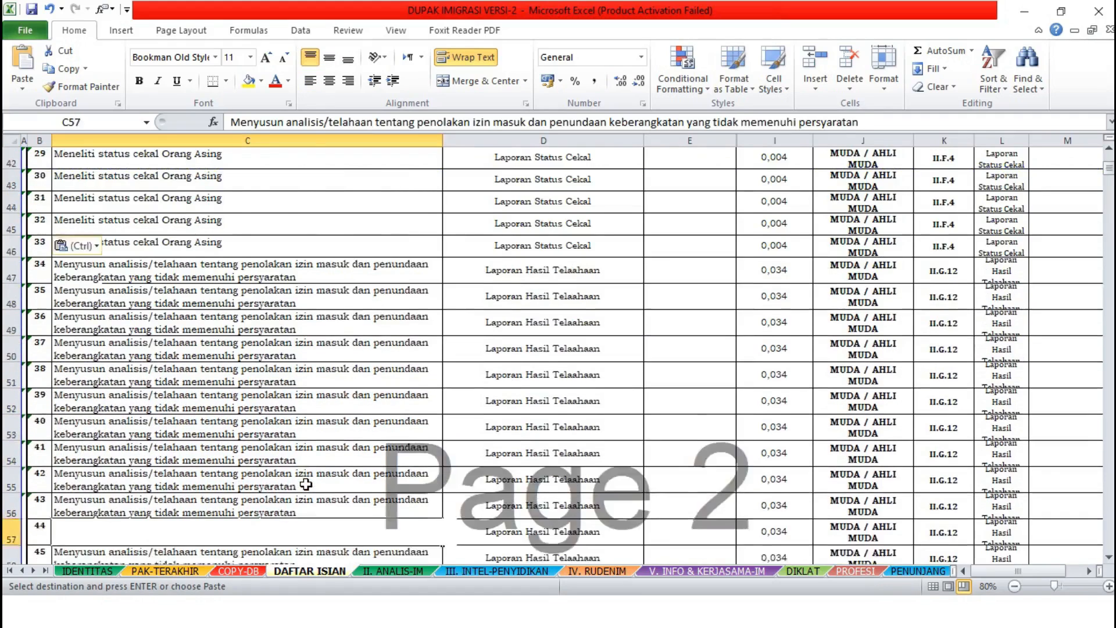
pyautogui.press('Down')
pyautogui.press('Down')
pyautogui.press('Down')
pyautogui.press('Down')
pyautogui.press('Down')
pyautogui.press('Down')
pyautogui.press('Down')
pyautogui.press('Down')
pyautogui.press('Down')
pyautogui.press('Down')
pyautogui.press('Down')
pyautogui.press('Down')
pyautogui.press('Down')
pyautogui.press('Down')
pyautogui.press('Down')
pyautogui.press('Down')
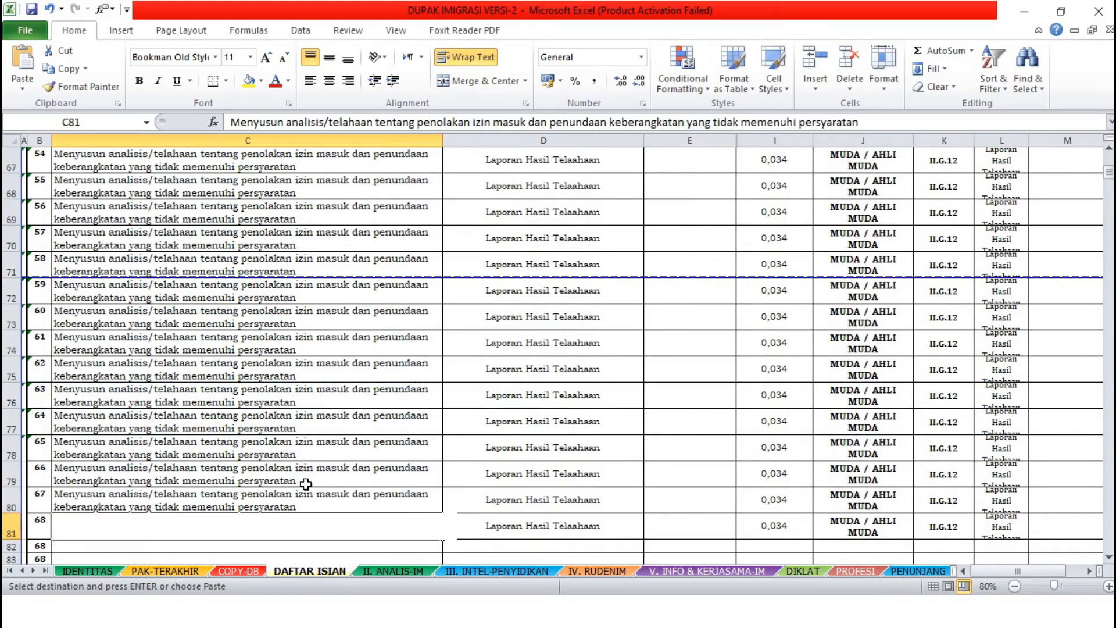
# Look through the COPY-DB activity list from the border inspection tasks down to the PENGAWASAN / INTELIJEN tasks around row 145.
pyautogui.click(238, 571)
pyautogui.press('Down')
pyautogui.press('Down')
pyautogui.press('Down')
pyautogui.press('Down')
pyautogui.press('Down')
pyautogui.press('Down')
pyautogui.press('Down')
pyautogui.press('Down')
pyautogui.press('Down')
pyautogui.press('Down')
pyautogui.press('Down')
pyautogui.press('Down')
pyautogui.press('Down')
pyautogui.press('Down')
pyautogui.press('Down')
pyautogui.press('Down')
pyautogui.press('Down')
pyautogui.press('Down')
pyautogui.press('Down')
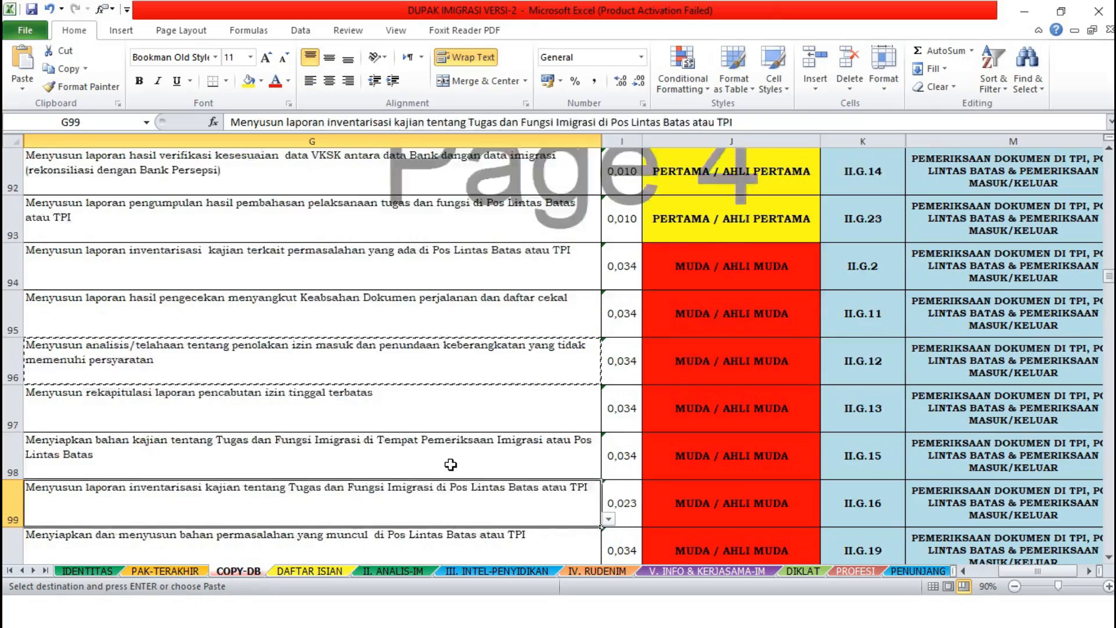
pyautogui.press('Down')
pyautogui.press('Down')
pyautogui.press('Down')
pyautogui.press('Down')
pyautogui.press('Down')
pyautogui.press('Down')
pyautogui.press('Down')
pyautogui.press('Down')
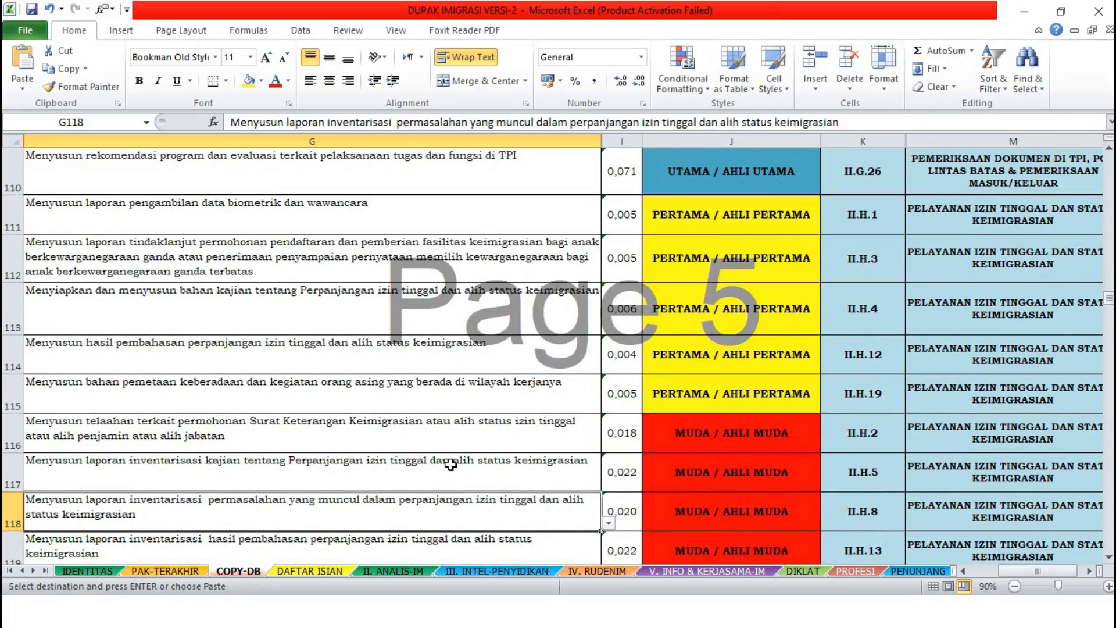
pyautogui.press('Down')
pyautogui.press('Down')
pyautogui.press('Down')
pyautogui.press('Down')
pyautogui.press('Down')
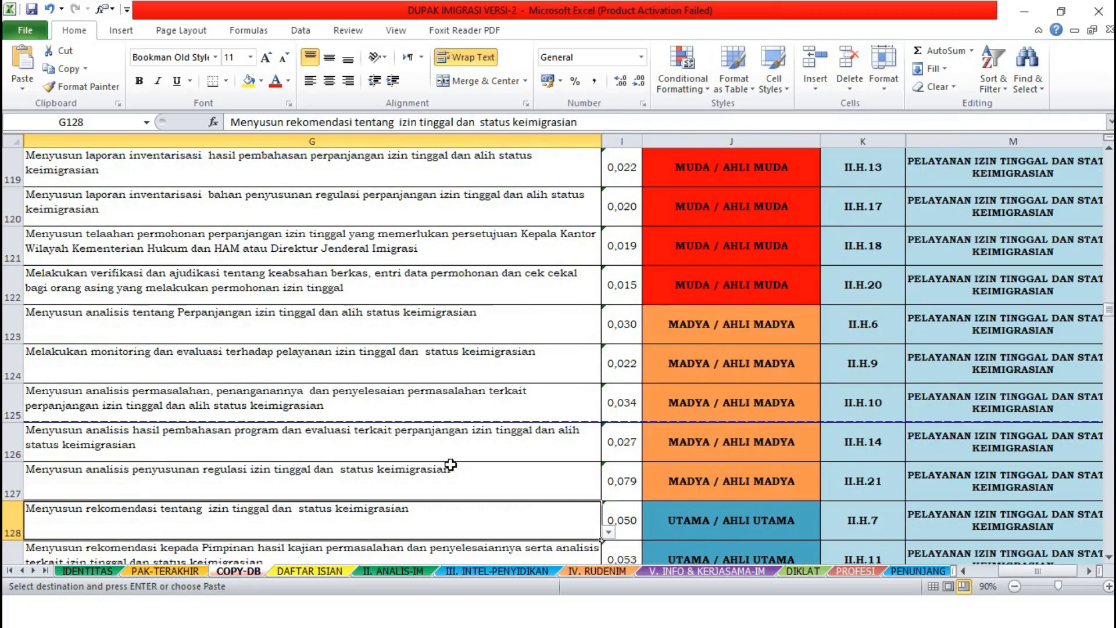
pyautogui.press('Down')
pyautogui.press('Down')
pyautogui.press('Down')
pyautogui.press('Down')
pyautogui.press('Down')
pyautogui.press('Down')
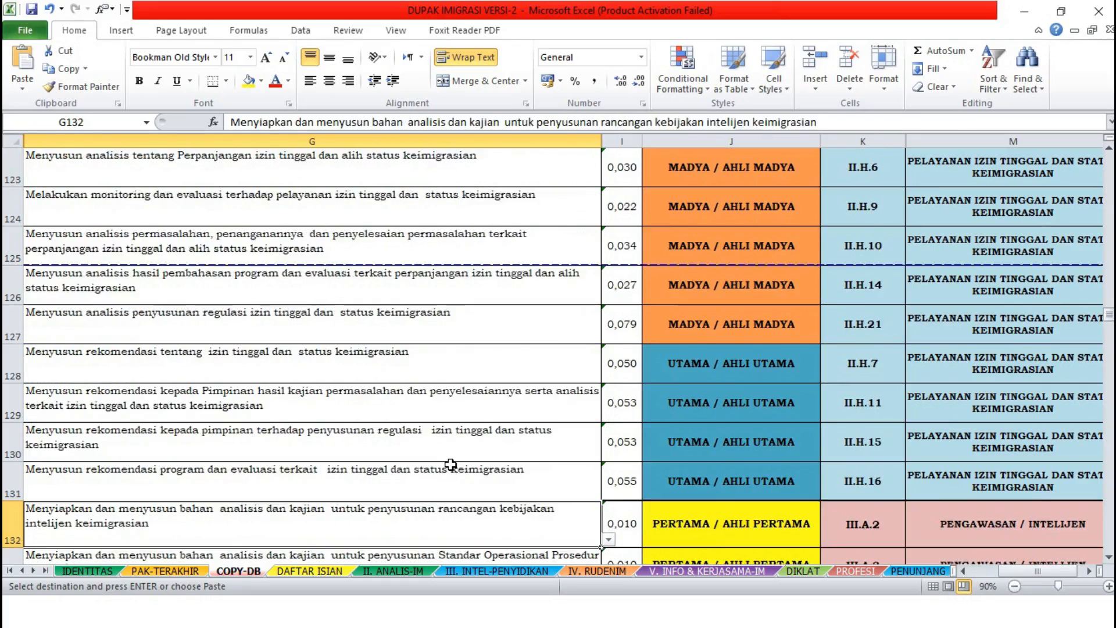
pyautogui.press('Down')
pyautogui.press('Down')
pyautogui.press('Down')
pyautogui.press('Down')
pyautogui.press('Down')
pyautogui.press('Down')
pyautogui.press('Down')
pyautogui.press('Down')
pyautogui.press('Down')
pyautogui.press('Down')
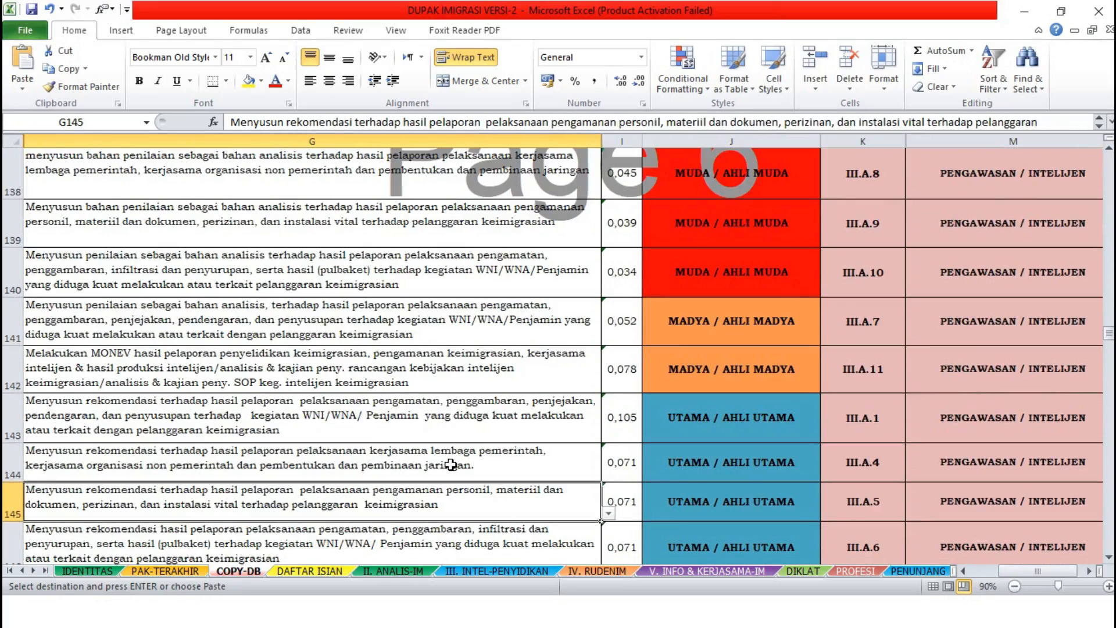
# Copy the MUDA activity "Menyusun bahan penilaian sebagai bahan analisis terhadap hasil pelaporan pelaksanaan pengamanan personil, materiil dan dokumen..." from cell G139 of COPY-DB.
pyautogui.press('Up')
pyautogui.press('Up')
pyautogui.press('Up')
pyautogui.press('Up')
pyautogui.press('Up')
pyautogui.press('Up')
pyautogui.press('Down')
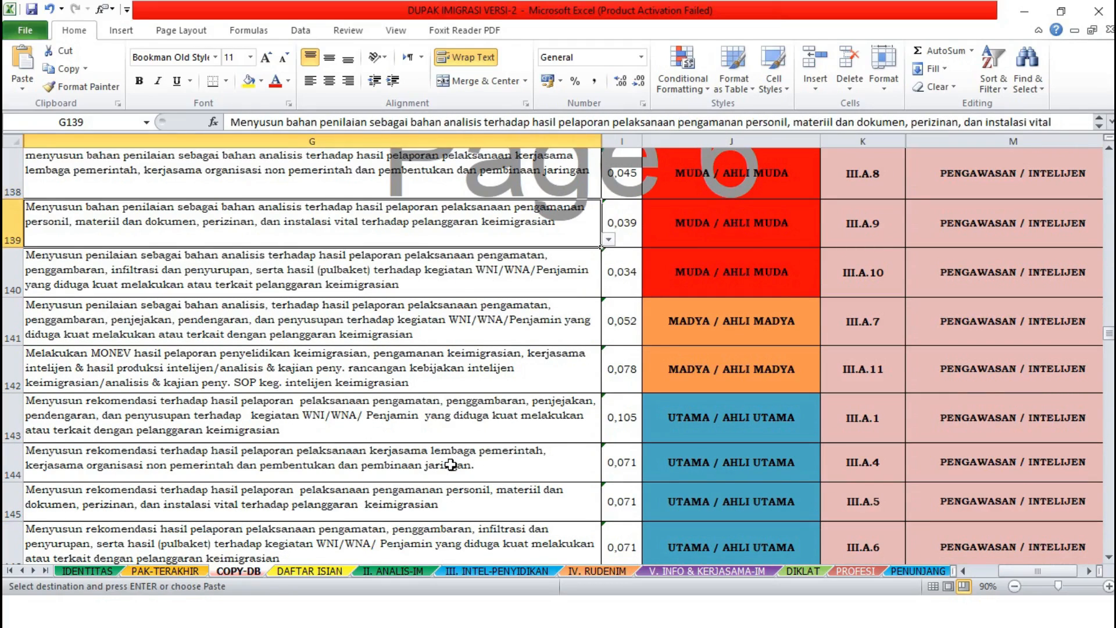
# Fill cells C82 to C113 of DAFTAR ISIAN with the copied activity about securing personnel, material and documents.
pyautogui.click(302, 572)
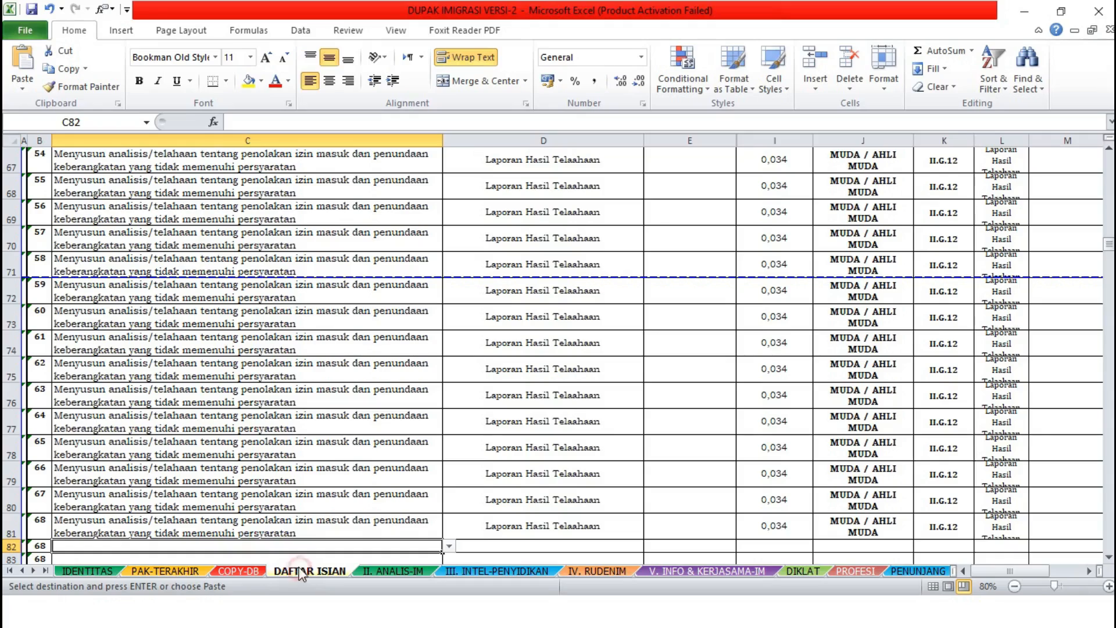
pyautogui.hotkey('ctrl', 'shift', 'Down')
pyautogui.hotkey('ctrl', 'shift', 'Up')
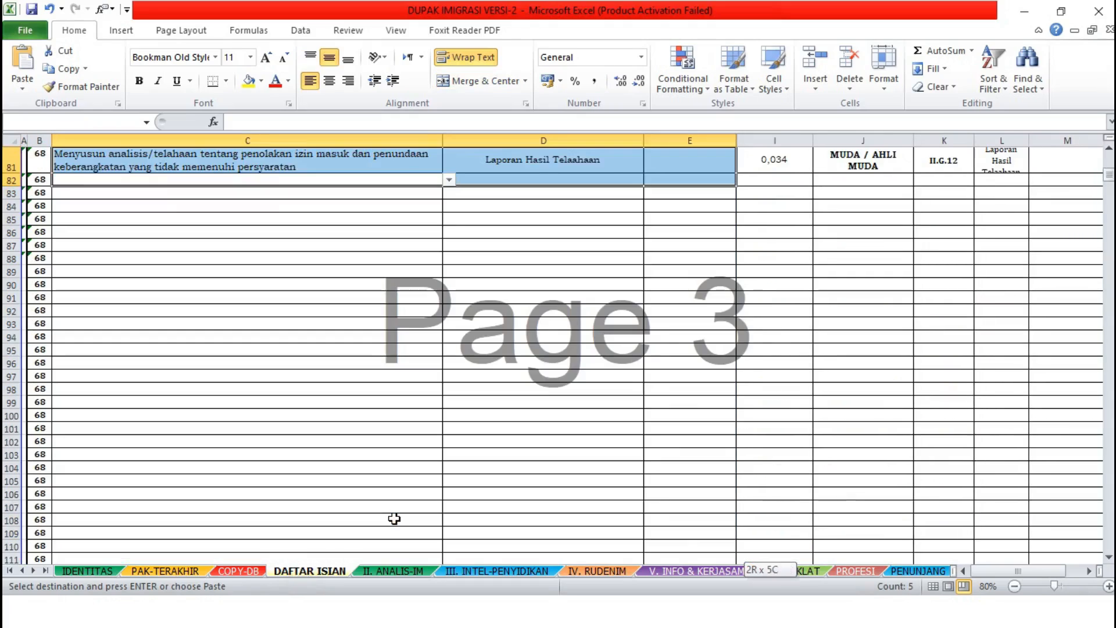
pyautogui.hotkey('shift', 'Down')
pyautogui.hotkey('shift', 'Down')
pyautogui.hotkey('shift', 'Down')
pyautogui.hotkey('shift', 'Down')
pyautogui.hotkey('shift', 'Down')
pyautogui.hotkey('shift', 'Down')
pyautogui.hotkey('shift', 'Down')
pyautogui.hotkey('shift', 'Down')
pyautogui.hotkey('shift', 'Down')
pyautogui.hotkey('shift', 'Down')
pyautogui.hotkey('shift', 'Down')
pyautogui.hotkey('shift', 'Down')
pyautogui.hotkey('shift', 'Down')
pyautogui.hotkey('shift', 'Down')
pyautogui.hotkey('shift', 'Down')
pyautogui.hotkey('shift', 'Down')
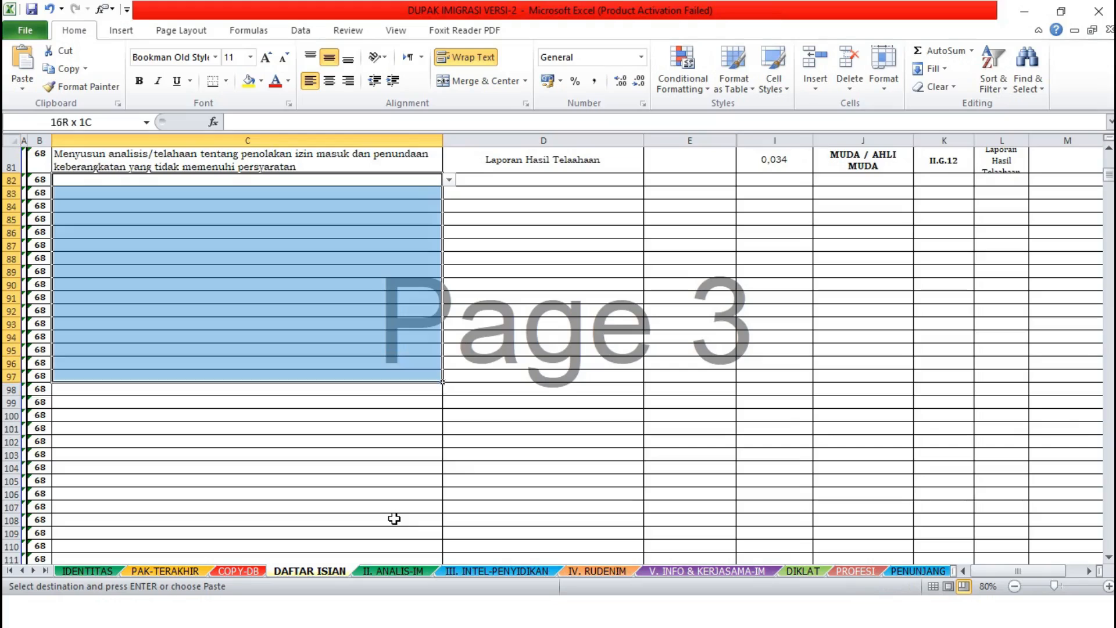
pyautogui.press('Return')
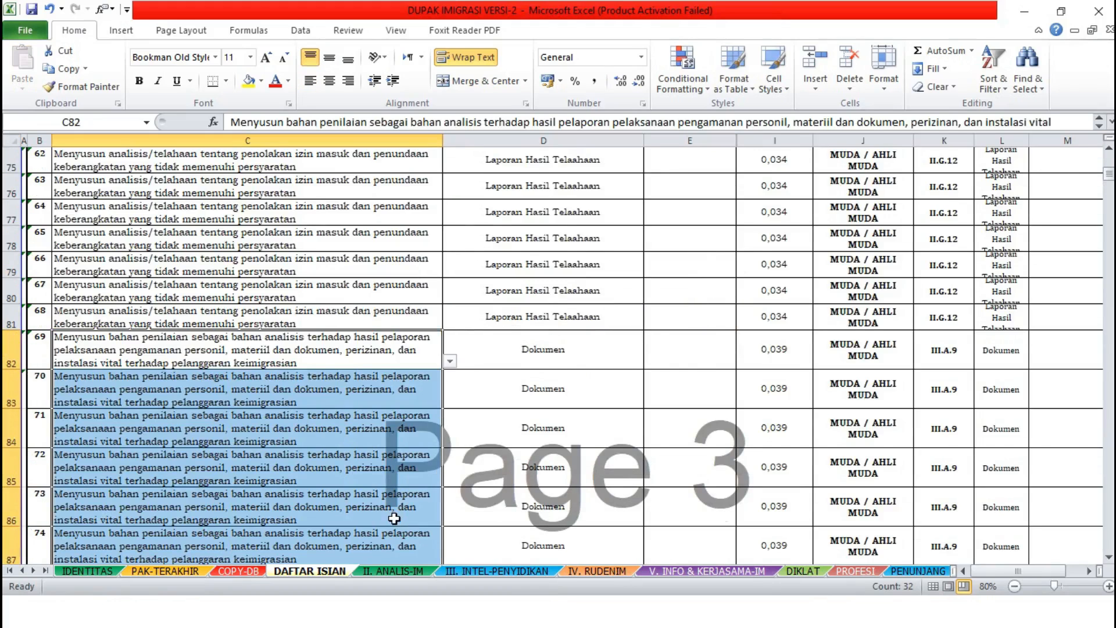
# Look through the PENYIDIKAN DAN PENINDAKAN KEIMIGRASIAN activities in COPY-DB down to the MUDA / AHLI MUDA tasks around row 175.
pyautogui.click(251, 570)
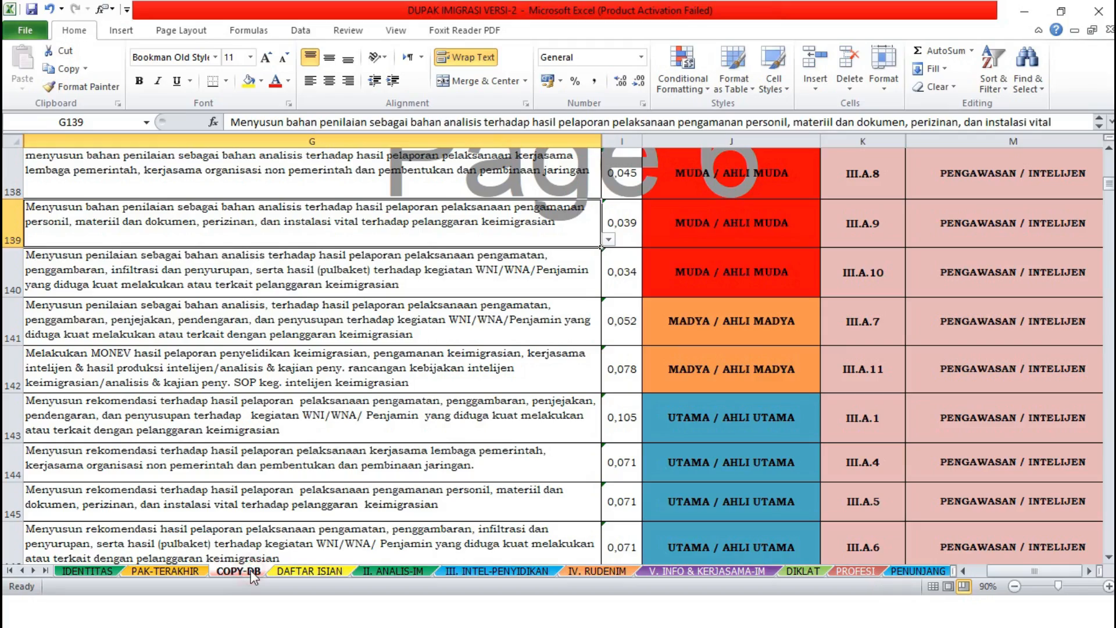
pyautogui.press('Down')
pyautogui.press('Down')
pyautogui.press('Down')
pyautogui.press('Down')
pyautogui.press('Down')
pyautogui.press('Down')
pyautogui.press('Down')
pyautogui.press('Down')
pyautogui.press('Down')
pyautogui.press('Down')
pyautogui.press('Down')
pyautogui.press('Down')
pyautogui.press('Down')
pyautogui.press('Down')
pyautogui.press('Down')
pyautogui.press('Down')
pyautogui.press('Down')
pyautogui.press('Down')
pyautogui.press('Down')
pyautogui.press('Down')
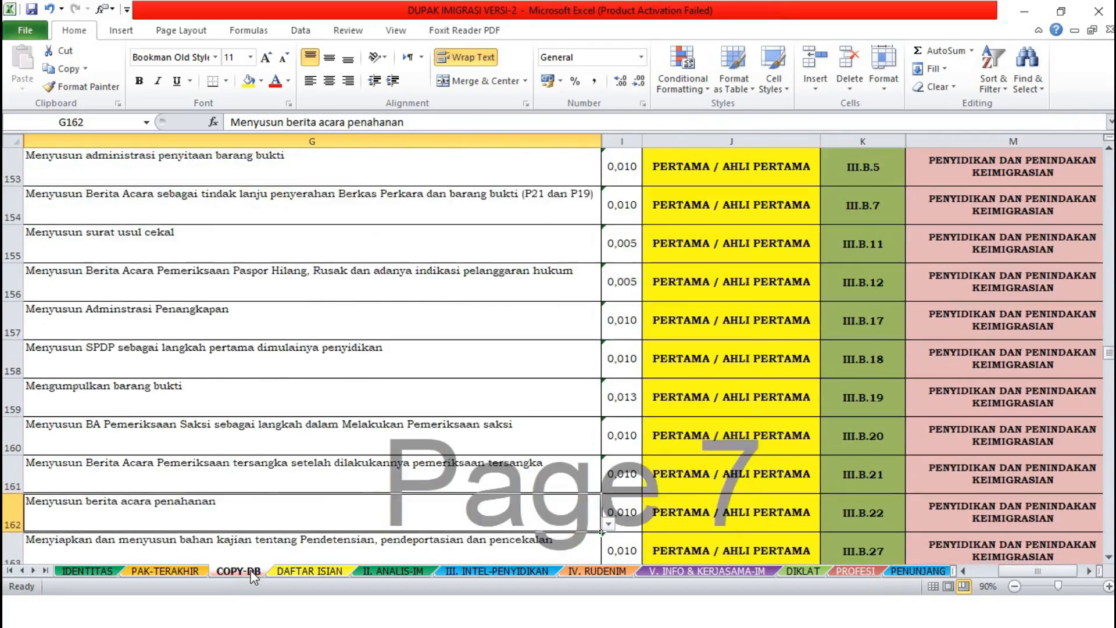
pyautogui.press('Down')
pyautogui.press('Down')
pyautogui.press('Down')
pyautogui.press('Down')
pyautogui.press('Down')
pyautogui.press('Down')
pyautogui.press('Down')
pyautogui.press('Down')
pyautogui.press('Down')
pyautogui.press('Up')
pyautogui.press('Up')
pyautogui.press('Up')
pyautogui.press('Up')
pyautogui.press('Up')
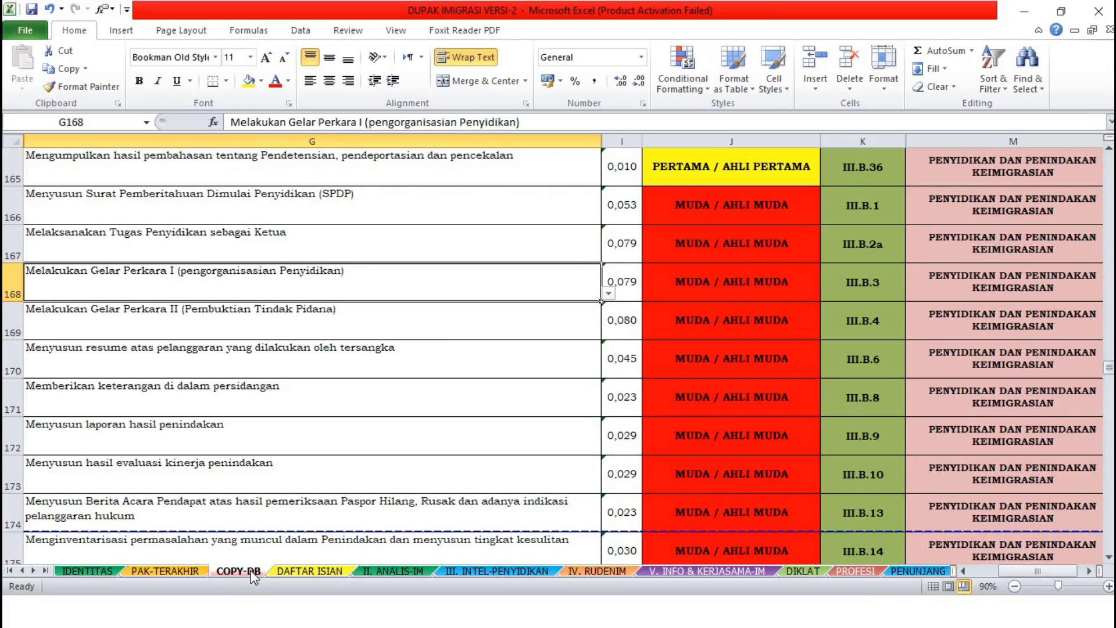
pyautogui.press('Up')
pyautogui.press('Up')
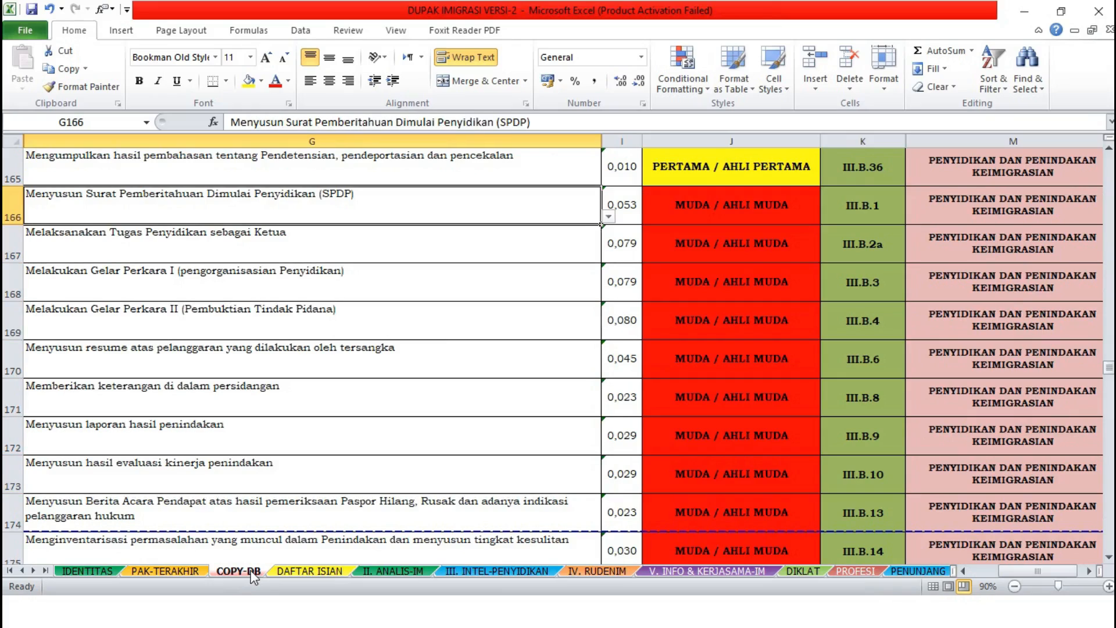
pyautogui.press('Down')
pyautogui.press('Down')
pyautogui.press('Down')
pyautogui.press('Down')
pyautogui.press('Down')
pyautogui.press('Down')
pyautogui.press('Down')
pyautogui.press('Down')
pyautogui.press('Down')
pyautogui.press('Down')
pyautogui.press('Down')
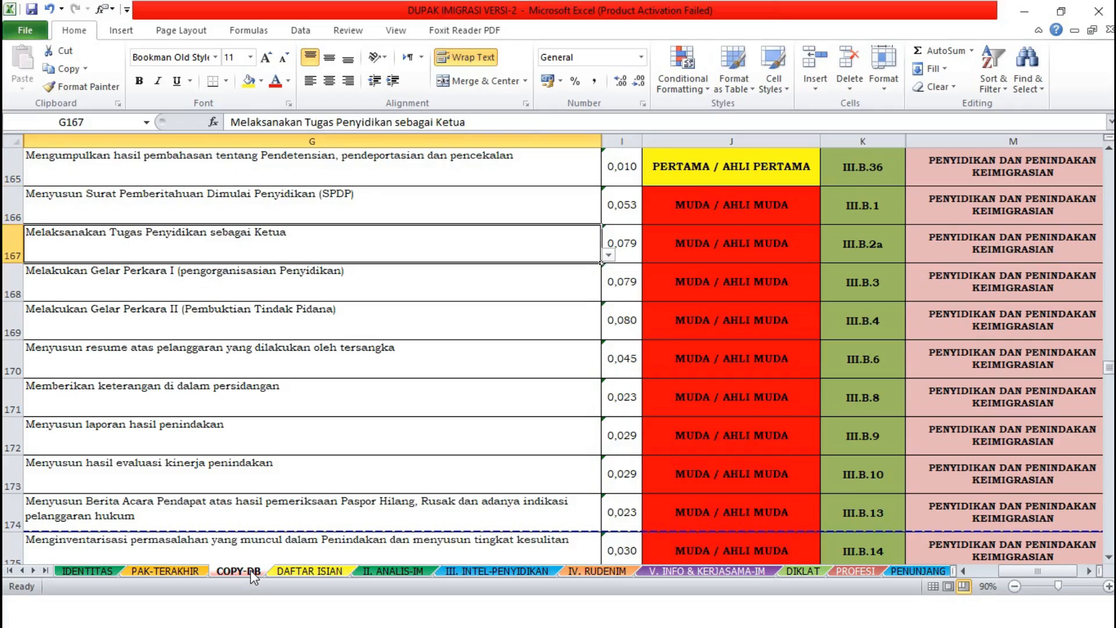
pyautogui.press('Up')
pyautogui.press('Up')
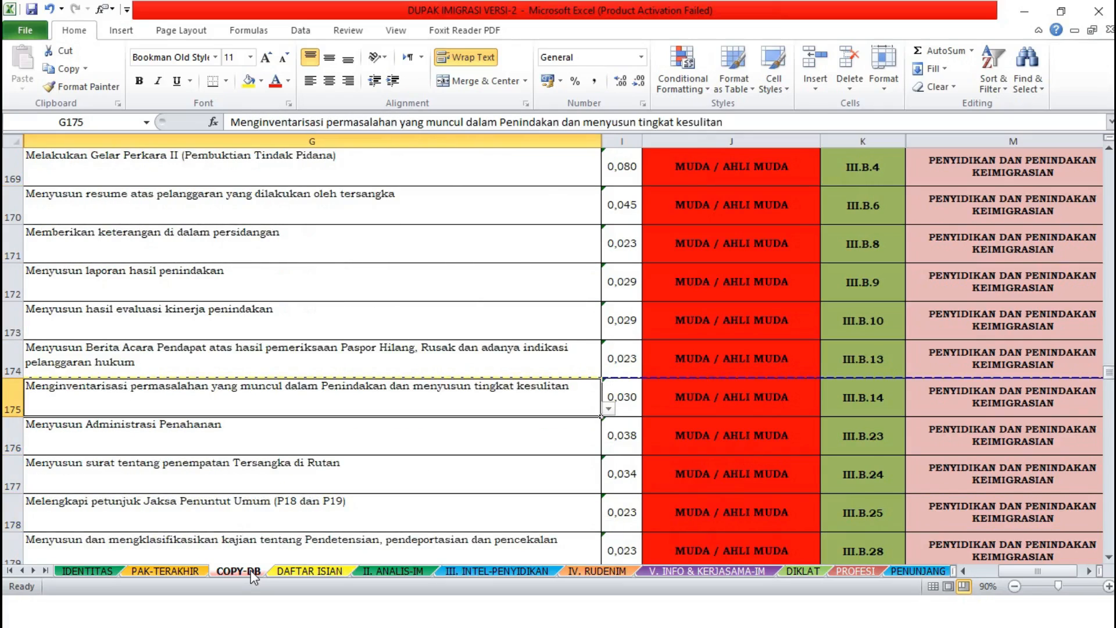
pyautogui.press('Down')
pyautogui.press('Up')
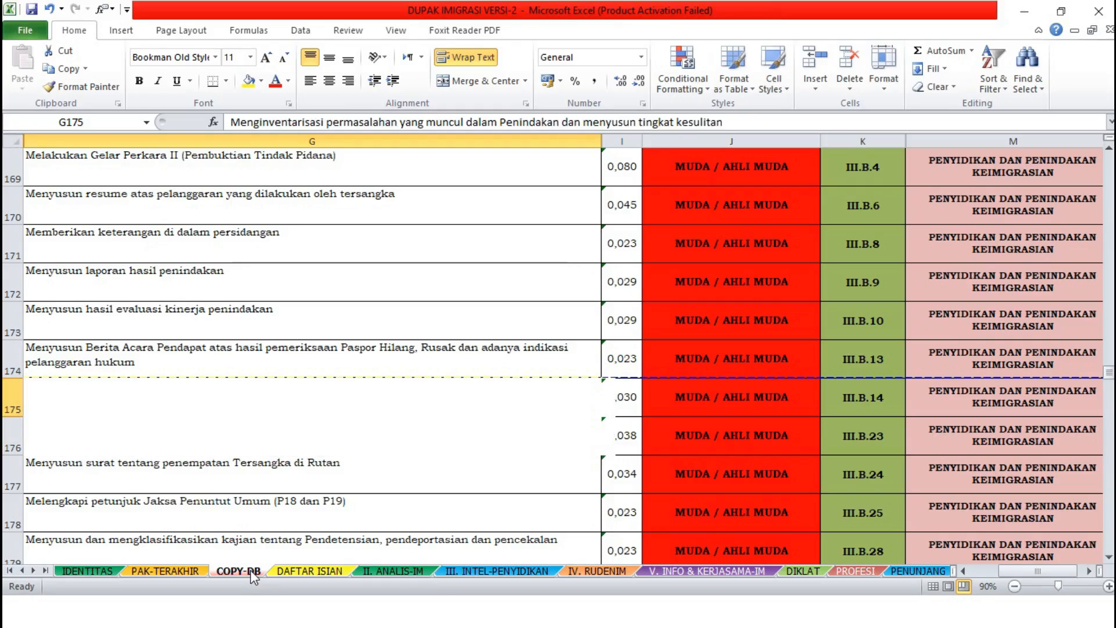
# Copy the activity "Menyusun laporan hasil penindakan" from cell G172 of COPY-DB.
pyautogui.press('Up')
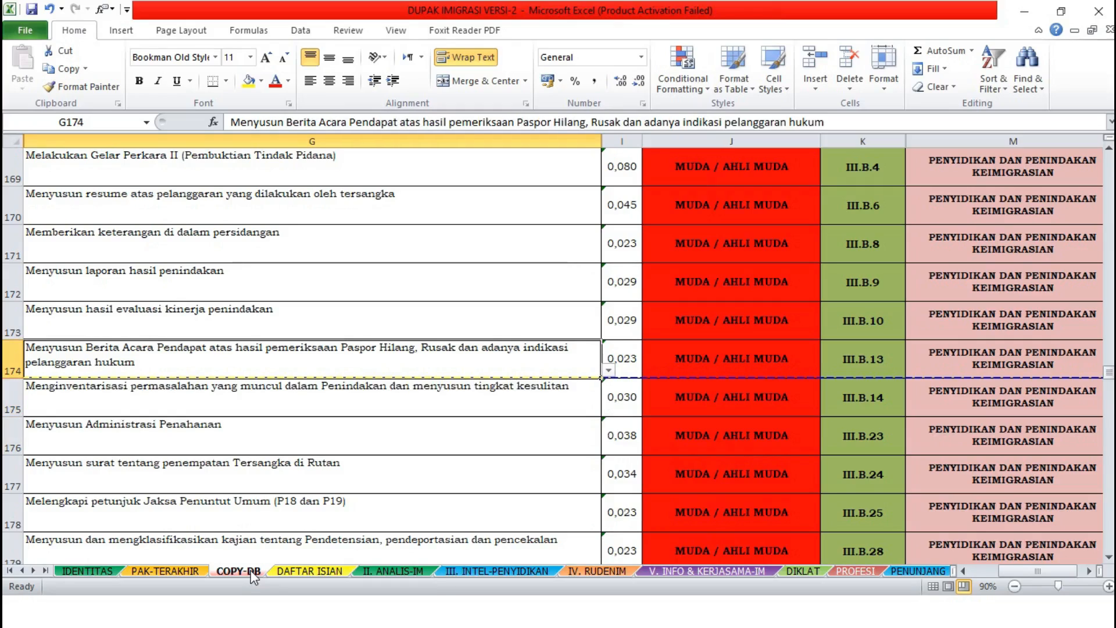
pyautogui.press('Up')
pyautogui.press('Up')
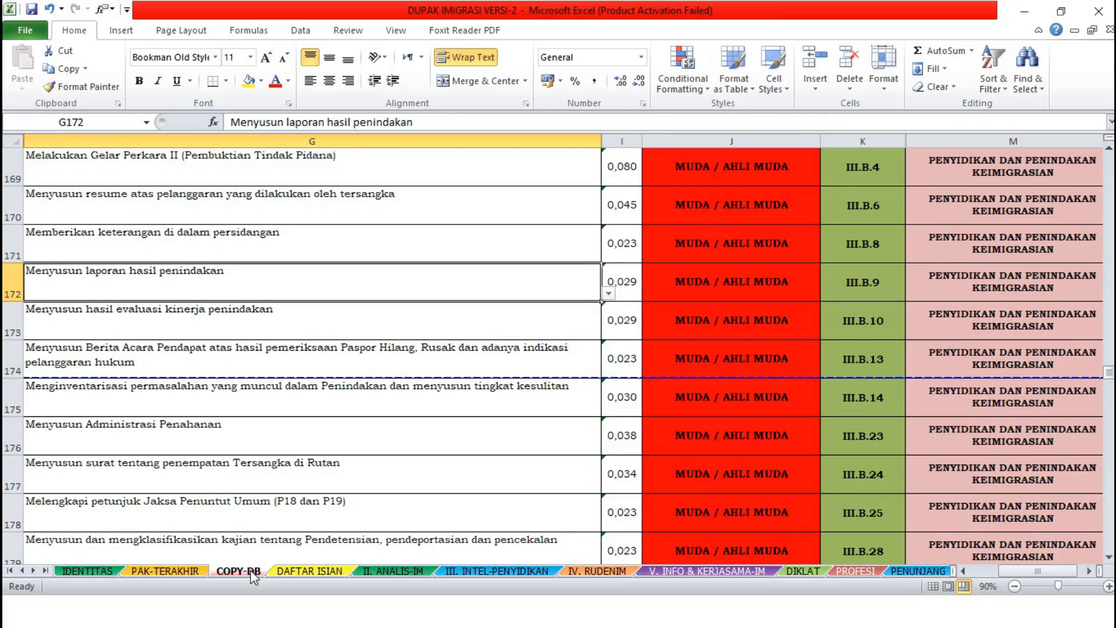
pyautogui.click(251, 571)
pyautogui.hotkey('ctrl', 'c')
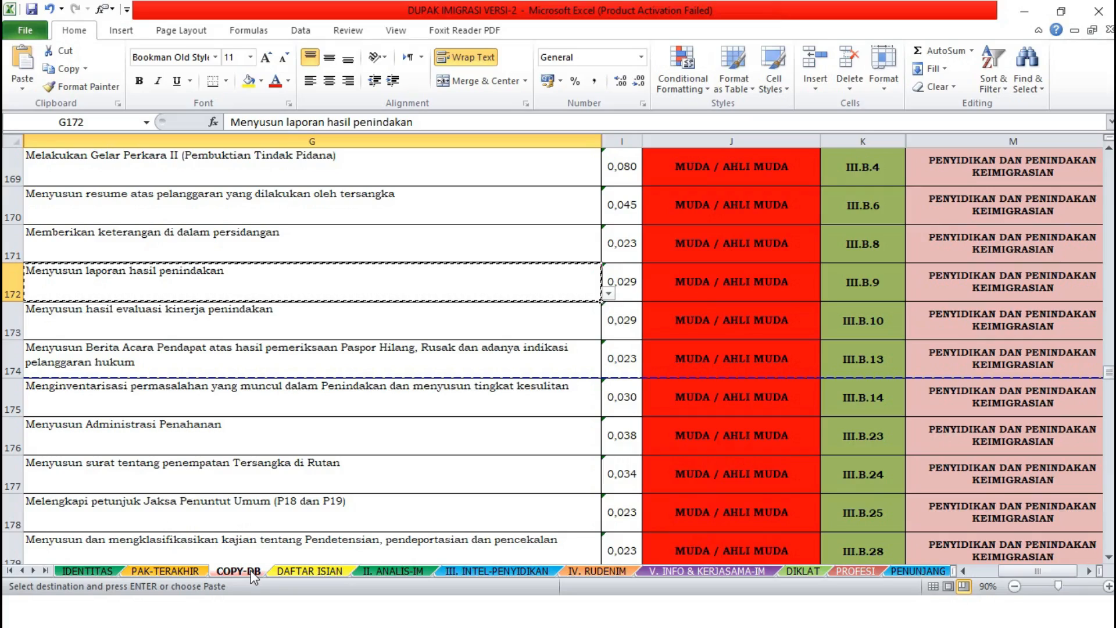
# Fill cells C114 to C133 of DAFTAR ISIAN with the copied activity "Menyusun laporan hasil penindakan".
pyautogui.click(319, 571)
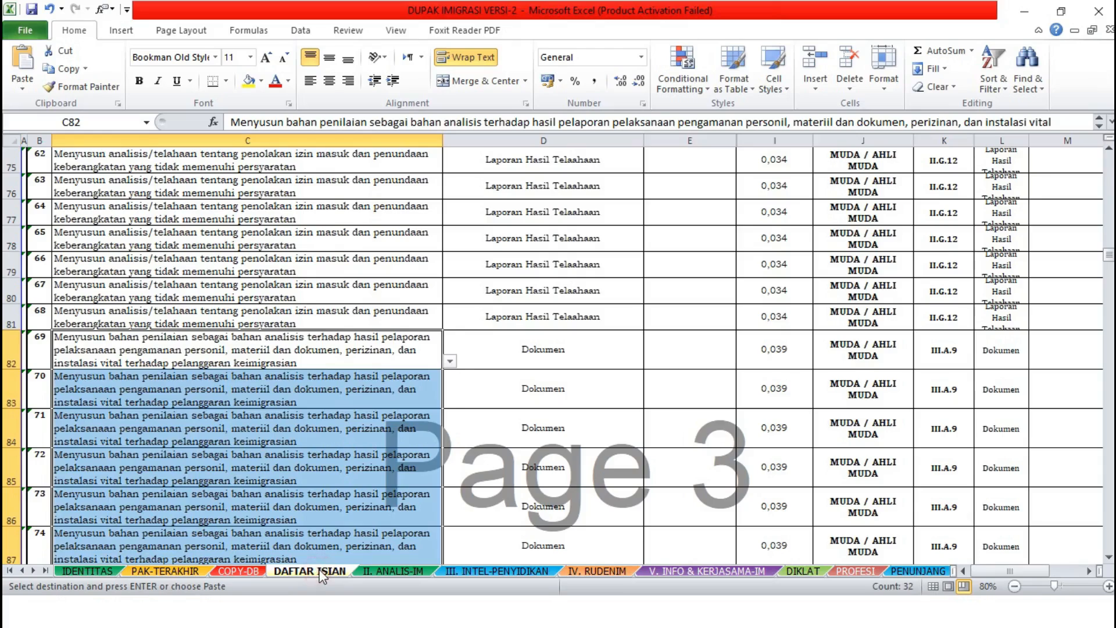
pyautogui.press('Down')
pyautogui.hotkey('ctrl', 'Down')
pyautogui.press('Down')
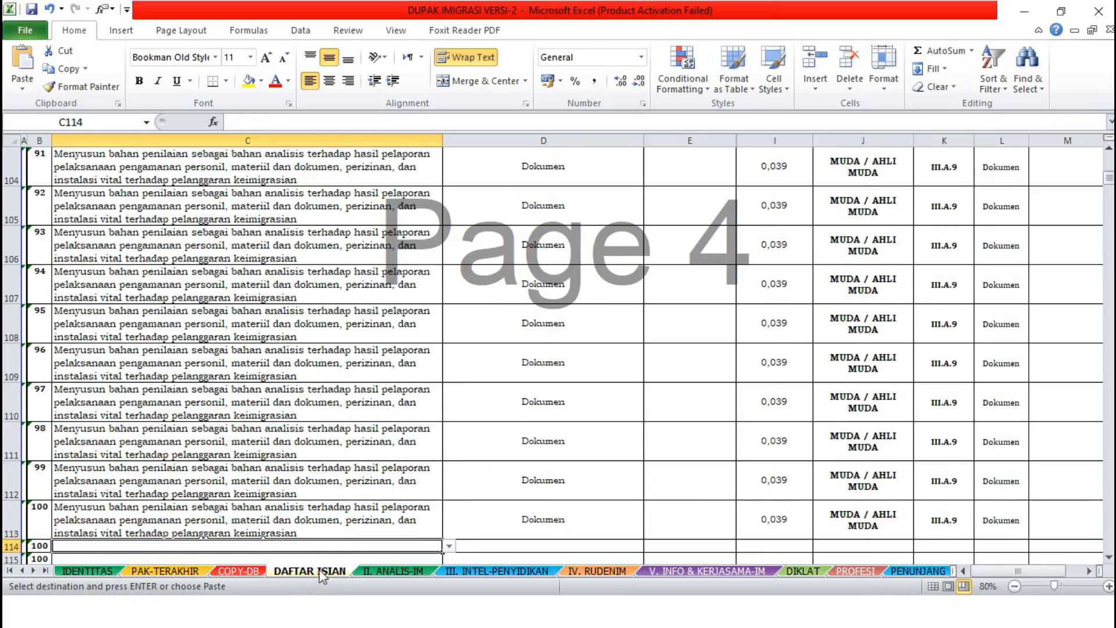
pyautogui.hotkey('shift', 'Down')
pyautogui.hotkey('shift', 'Down')
pyautogui.hotkey('shift', 'Down')
pyautogui.hotkey('shift', 'Down')
pyautogui.hotkey('shift', 'Down')
pyautogui.hotkey('shift', 'Down')
pyautogui.hotkey('shift', 'Down')
pyautogui.hotkey('shift', 'Down')
pyautogui.hotkey('shift', 'Down')
pyautogui.hotkey('shift', 'Down')
pyautogui.hotkey('shift', 'Down')
pyautogui.hotkey('shift', 'Down')
pyautogui.hotkey('shift', 'Down')
pyautogui.hotkey('shift', 'Down')
pyautogui.hotkey('shift', 'Down')
pyautogui.hotkey('shift', 'Down')
pyautogui.hotkey('shift', 'Down')
pyautogui.hotkey('shift', 'Down')
pyautogui.hotkey('shift', 'Down')
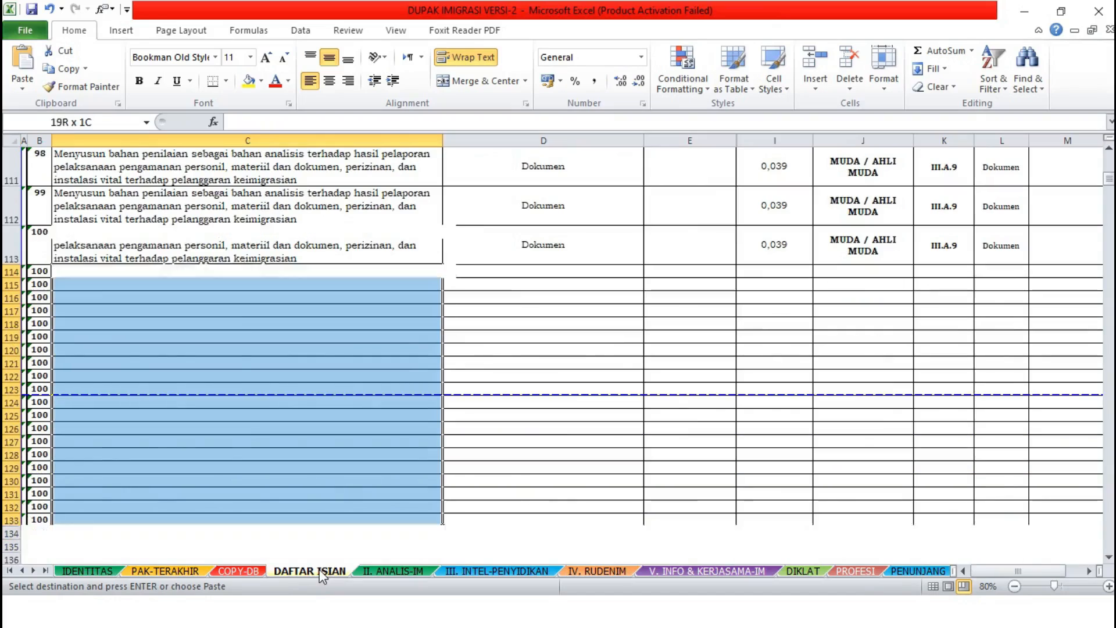
pyautogui.hotkey('ctrl', 'v')
pyautogui.press('Escape')
pyautogui.press('Down')
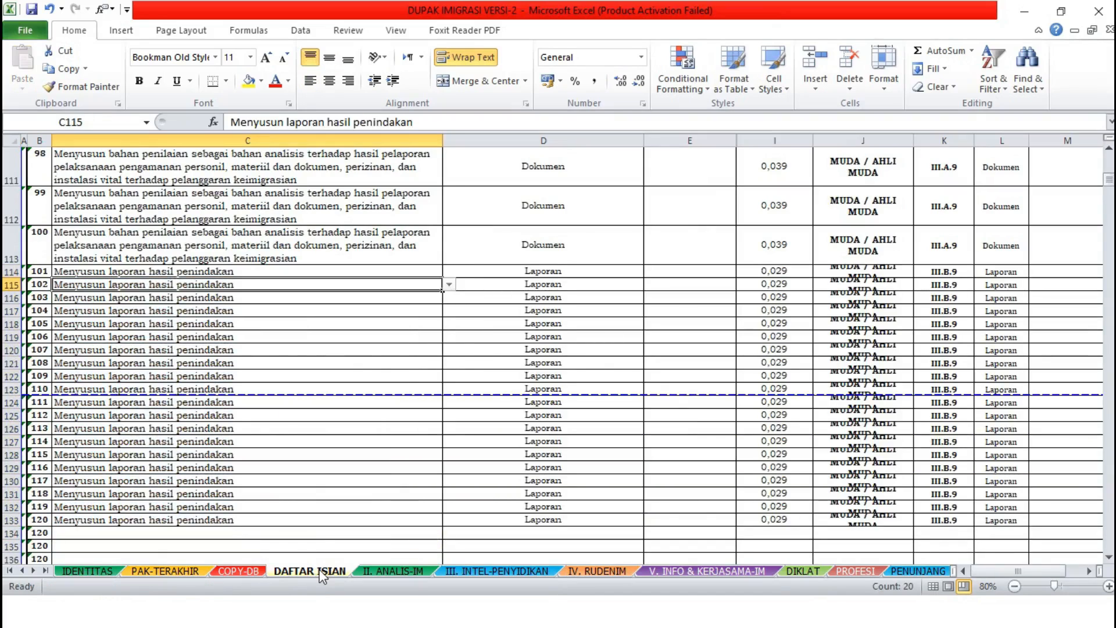
# Select the first empty URAIAN TUGAS cell, C134, below the pasted enforcement report activities.
pyautogui.press('Up')
pyautogui.press('Down')
pyautogui.press('Down')
pyautogui.press('Down')
pyautogui.press('Down')
pyautogui.press('Down')
pyautogui.press('Down')
pyautogui.press('Down')
pyautogui.press('Down')
pyautogui.press('Down')
pyautogui.press('Down')
pyautogui.press('Down')
pyautogui.press('Down')
pyautogui.press('Down')
pyautogui.press('Down')
pyautogui.press('Down')
pyautogui.press('Down')
pyautogui.press('Down')
pyautogui.press('Down')
pyautogui.press('Down')
pyautogui.press('Down')
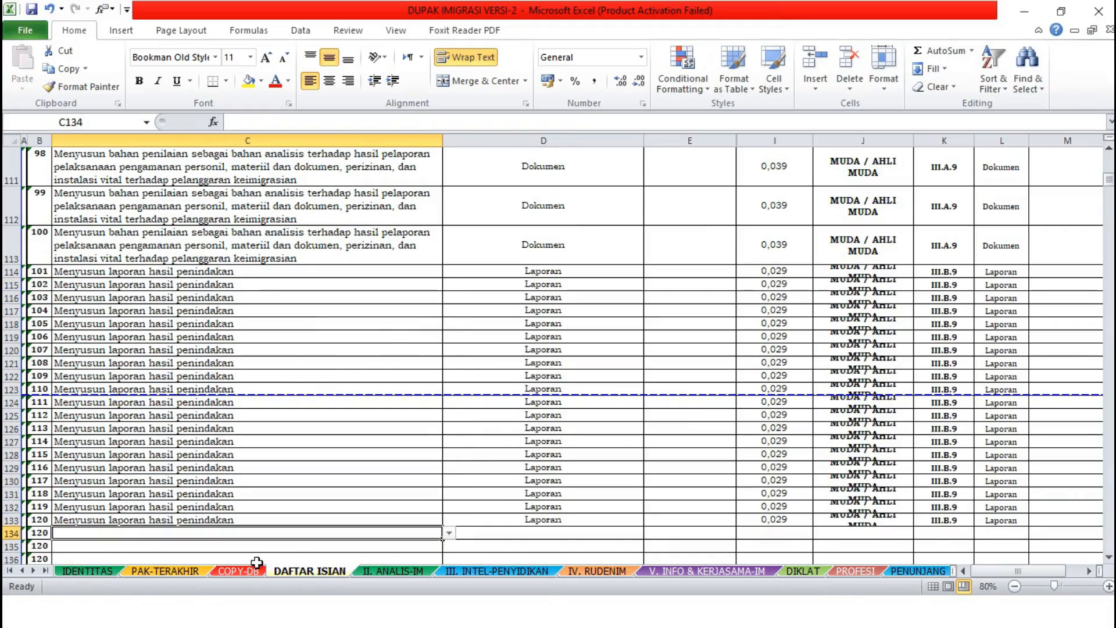
# Look through the COPY-DB activity list from row 173 down to the PENGENDALIAN RUMAH DETENSI IMIGRASI tasks around row 200.
pyautogui.press('Down')
pyautogui.press('Down')
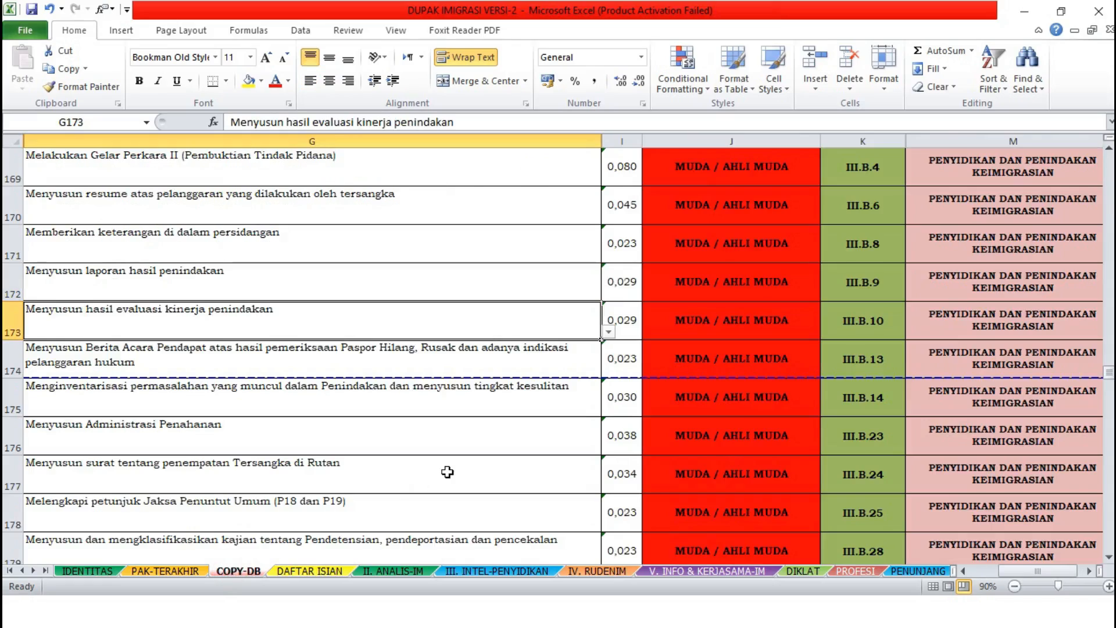
pyautogui.press('Down')
pyautogui.press('Down')
pyautogui.press('Down')
pyautogui.press('Down')
pyautogui.press('Down')
pyautogui.press('Down')
pyautogui.press('Down')
pyautogui.press('Down')
pyautogui.press('Down')
pyautogui.press('Down')
pyautogui.press('Down')
pyautogui.press('Down')
pyautogui.press('Down')
pyautogui.press('Down')
pyautogui.press('Down')
pyautogui.press('Down')
pyautogui.press('Down')
pyautogui.press('Down')
pyautogui.press('Down')
pyautogui.press('Down')
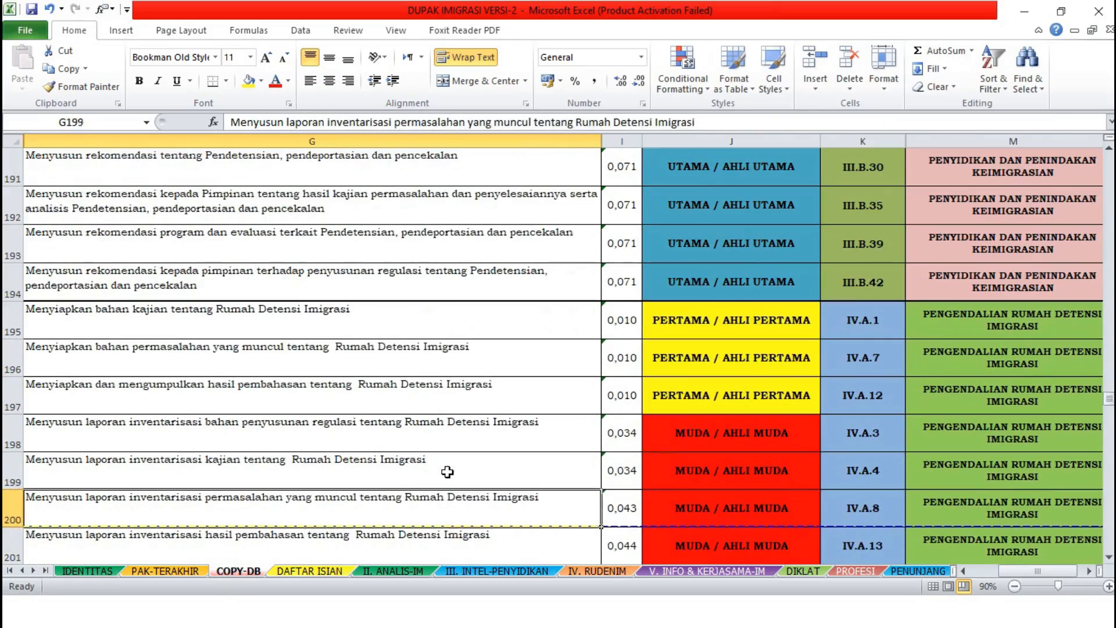
# Copy the activity "Menyusun laporan inventarisasi hasil pembahasan tentang Rumah Detensi Imigrasi" from cell G201 of COPY-DB.
pyautogui.press('Up')
pyautogui.press('Down')
pyautogui.press('Down')
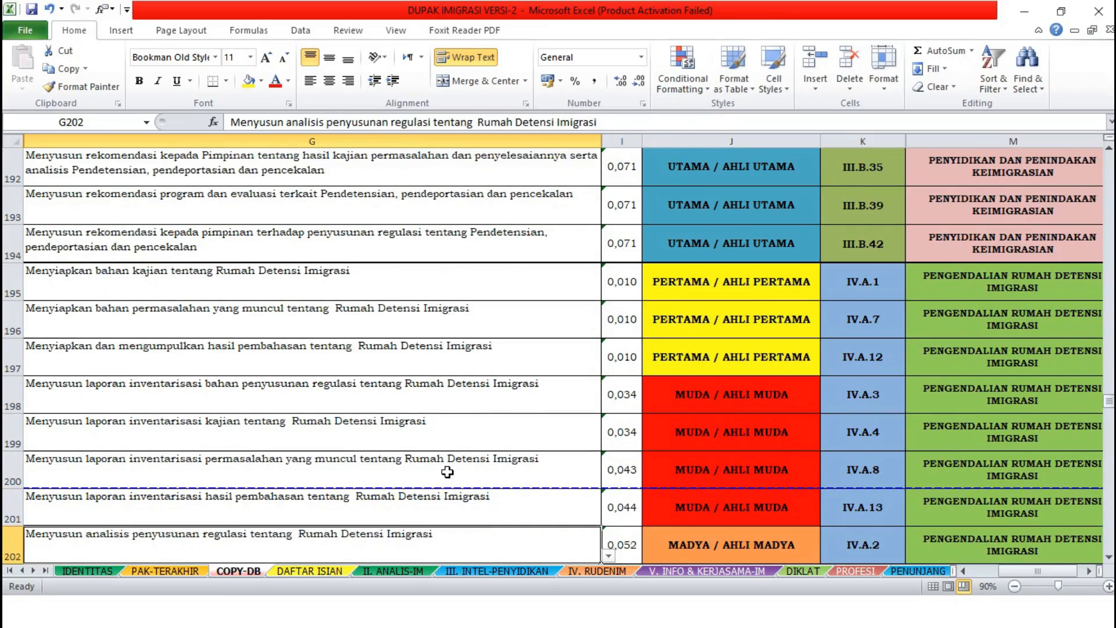
pyautogui.press('Up')
pyautogui.hotkey('ctrl', 'c')
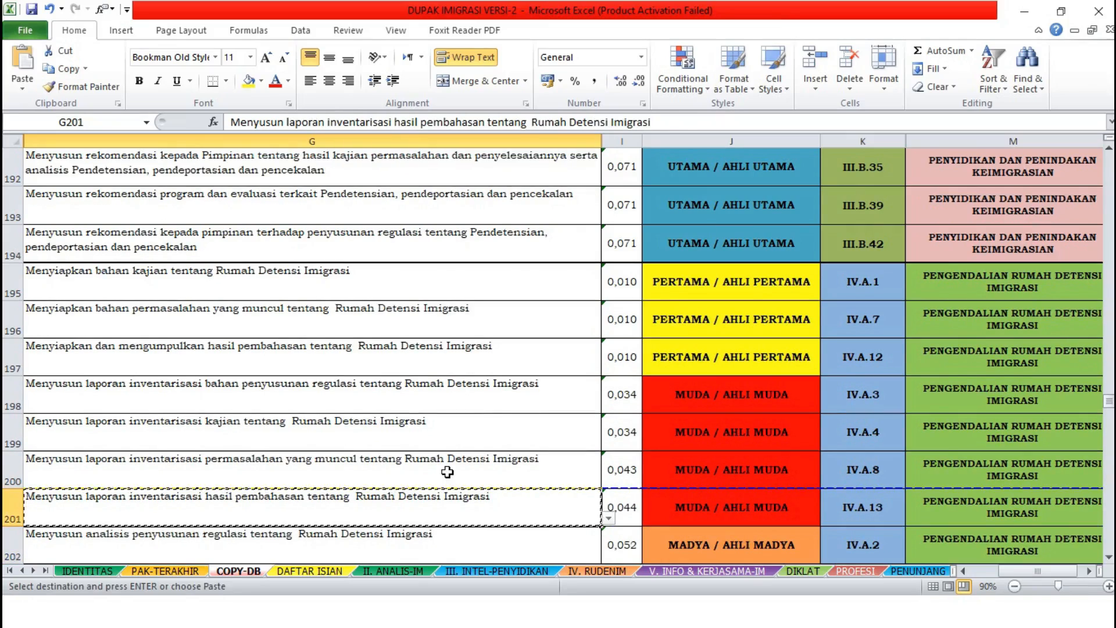
# Fill cells C134 to C137 of DAFTAR ISIAN with the copied activity "Menyusun laporan inventarisasi hasil pembahasan tentang Rumah Detensi Imigrasi".
pyautogui.click(311, 571)
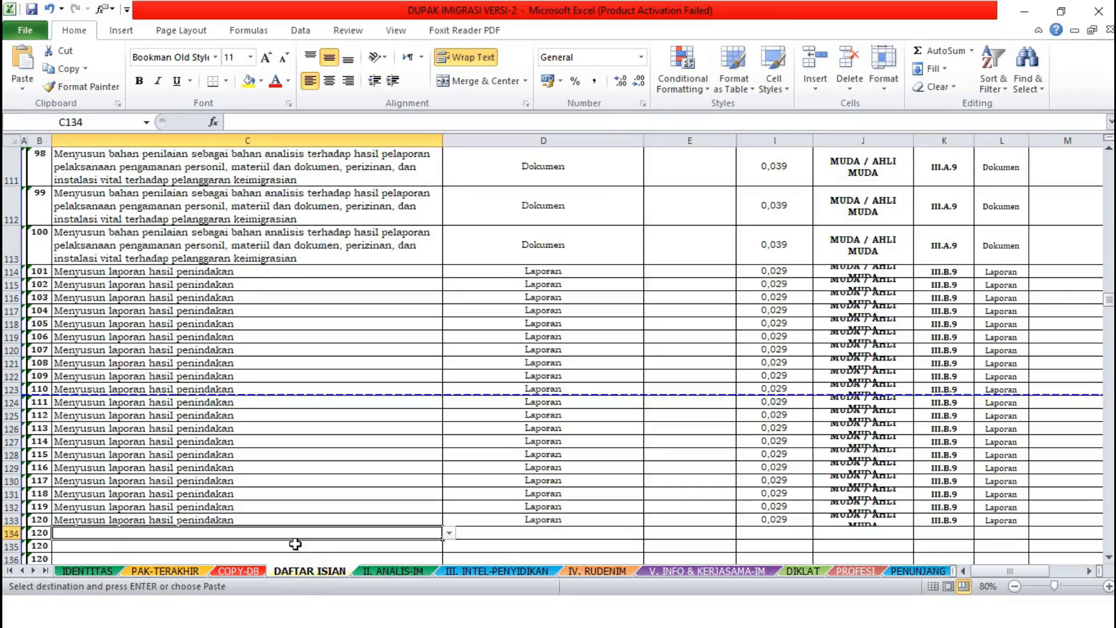
pyautogui.hotkey('ctrl', 'shift', 'Down')
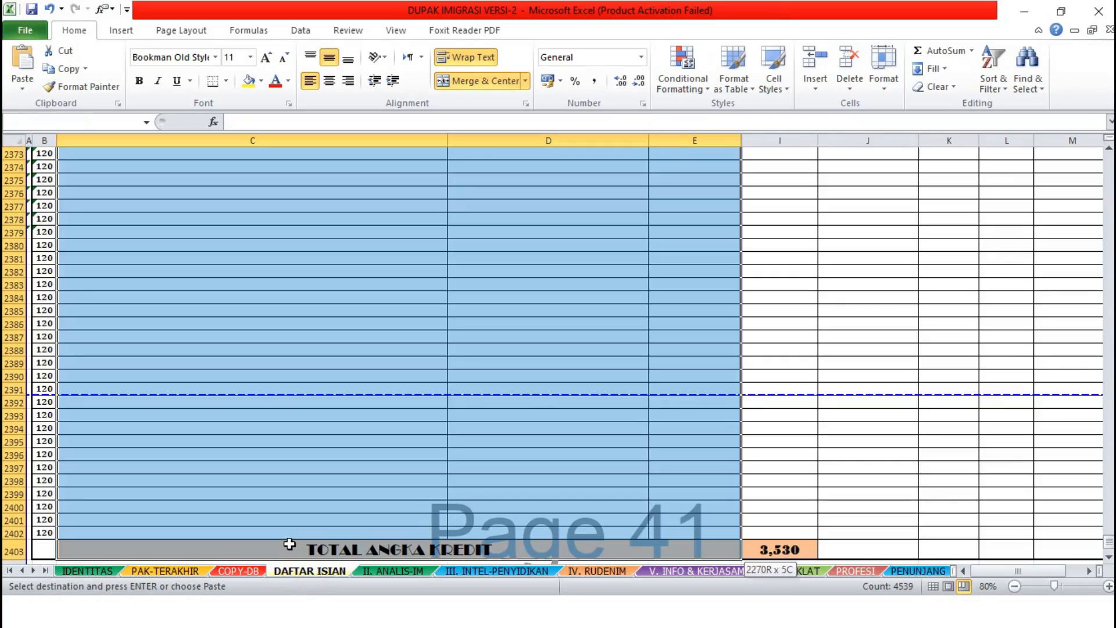
pyautogui.hotkey('shift', 'Up')
pyautogui.hotkey('ctrl', 'shift', 'Up')
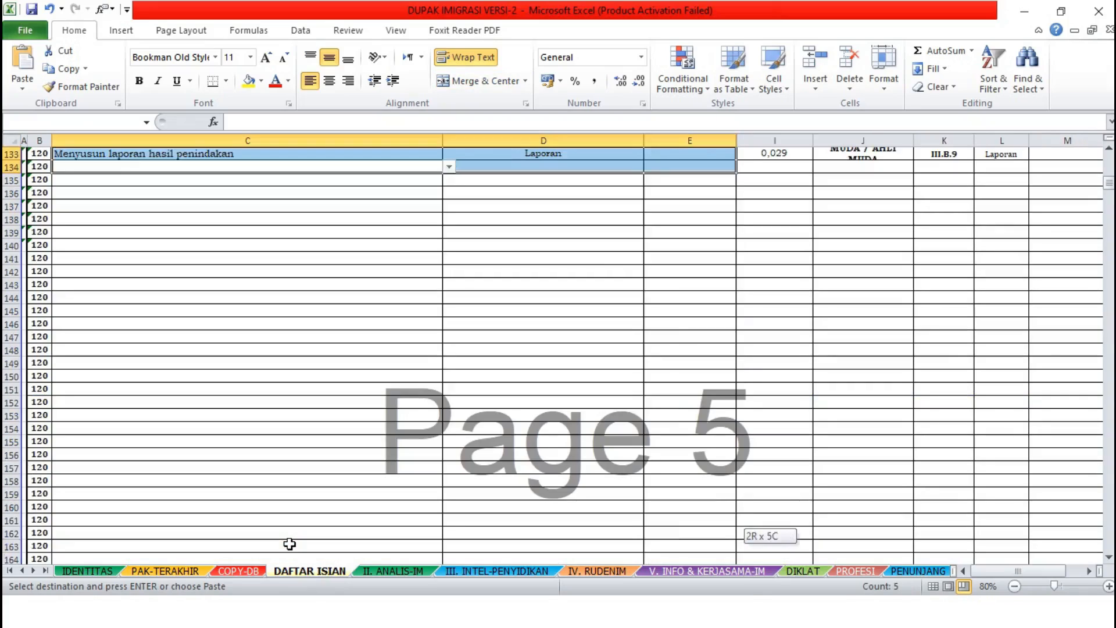
pyautogui.hotkey('shift', 'Down')
pyautogui.hotkey('shift', 'Down')
pyautogui.hotkey('shift', 'Down')
pyautogui.hotkey('shift', 'Down')
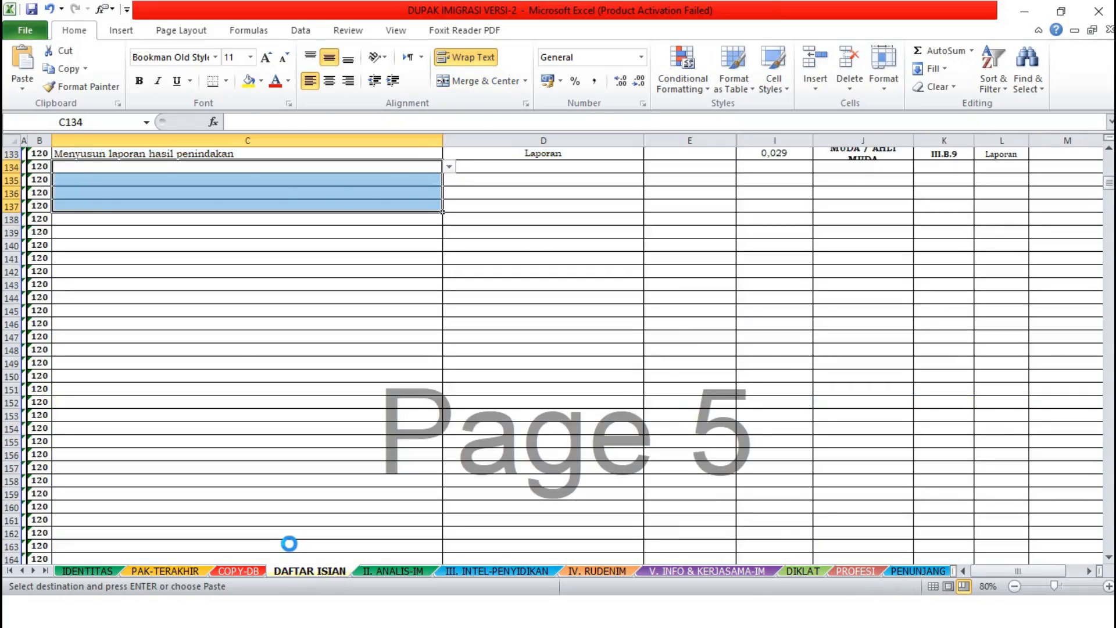
pyautogui.hotkey('ctrl', 'v')
pyautogui.press('Escape')
pyautogui.press('Down')
pyautogui.press('Down')
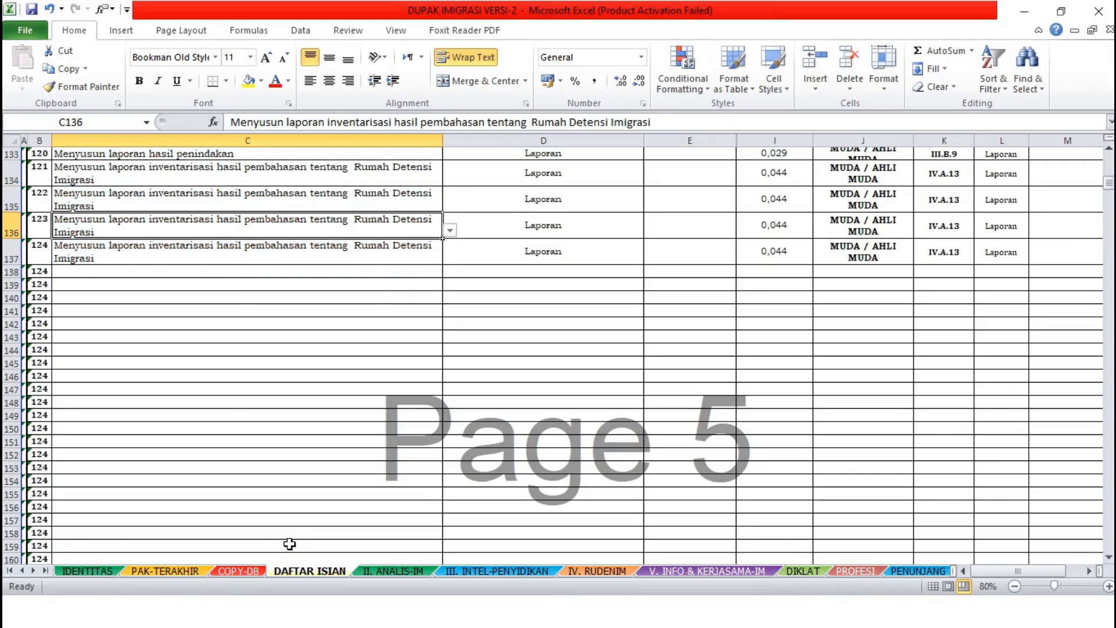
pyautogui.press('Down')
pyautogui.press('Down')
# Copy the activity "Menyusun penilaian sebagai bahan analisis hasil pelaporan, pelaksanaan pengelolaan sarana komunikasi keimigrasian" from cell G227 of COPY-DB.
pyautogui.click(239, 569)
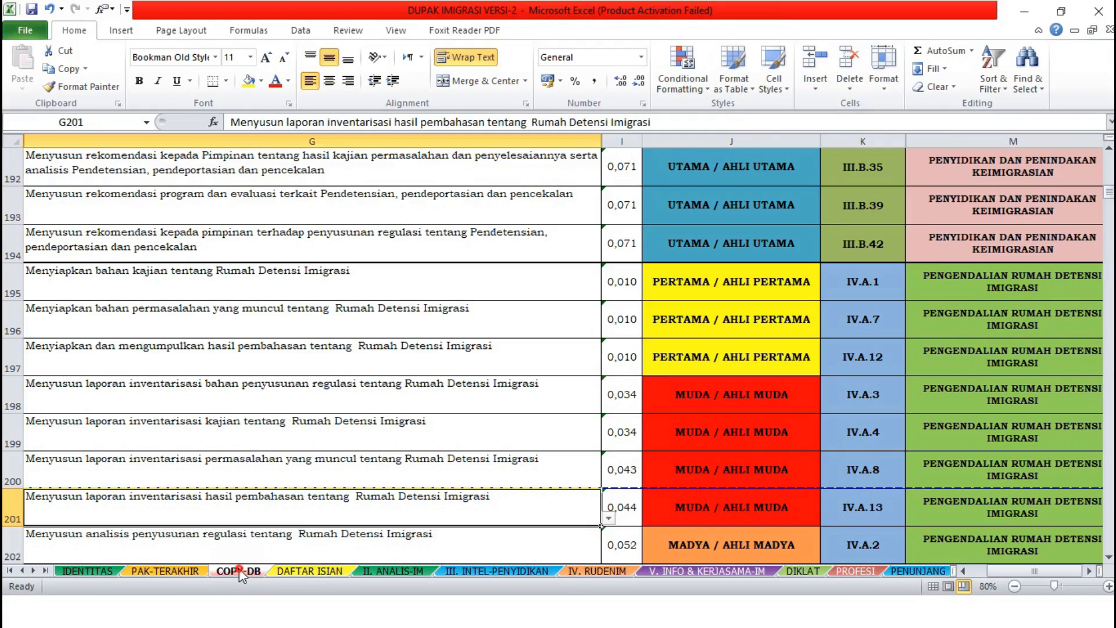
pyautogui.press('Down')
pyautogui.press('Down')
pyautogui.press('Down')
pyautogui.press('Down')
pyautogui.press('Down')
pyautogui.press('Down')
pyautogui.press('Down')
pyautogui.press('Down')
pyautogui.press('Down')
pyautogui.press('Down')
pyautogui.press('Down')
pyautogui.press('Down')
pyautogui.press('Down')
pyautogui.press('Down')
pyautogui.press('Down')
pyautogui.press('Down')
pyautogui.press('Down')
pyautogui.press('Down')
pyautogui.press('Down')
pyautogui.press('Down')
pyautogui.press('Down')
pyautogui.press('Down')
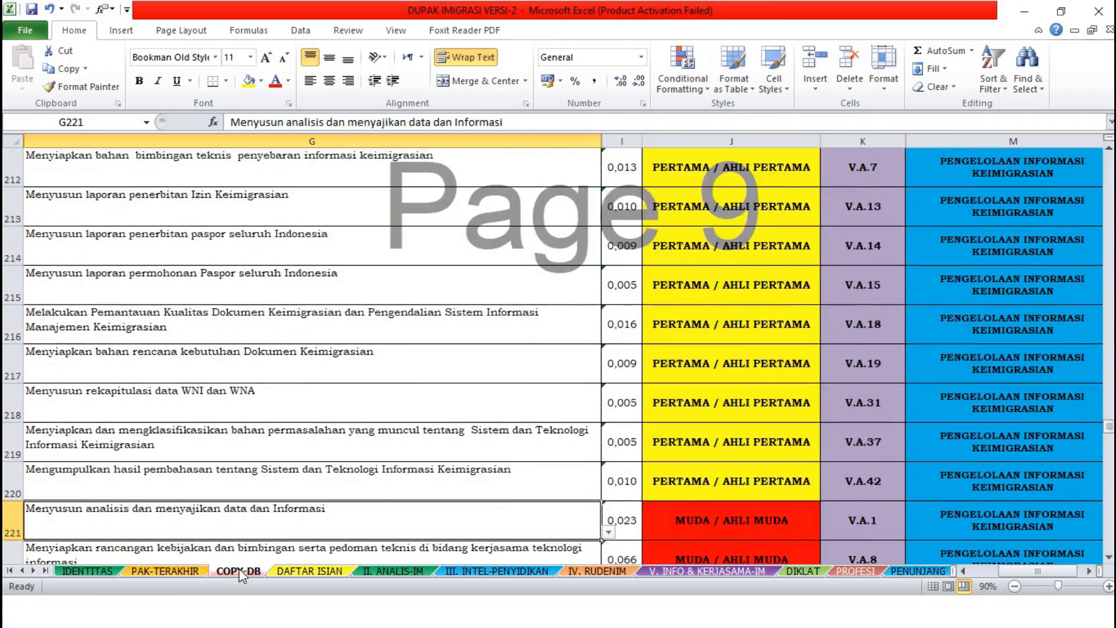
pyautogui.press('Up')
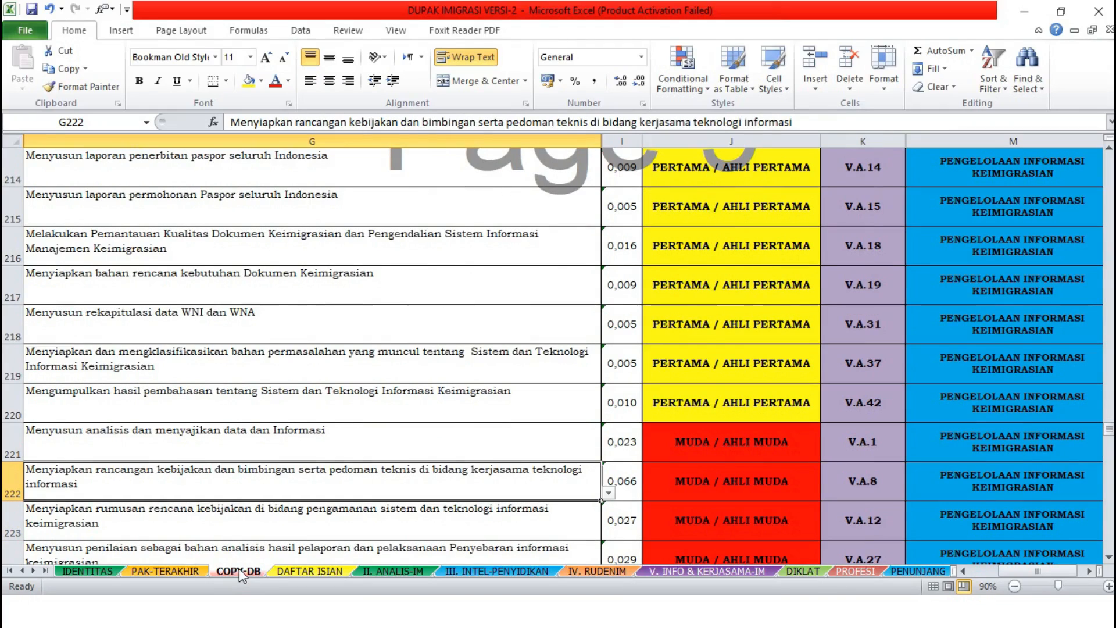
pyautogui.press('Up')
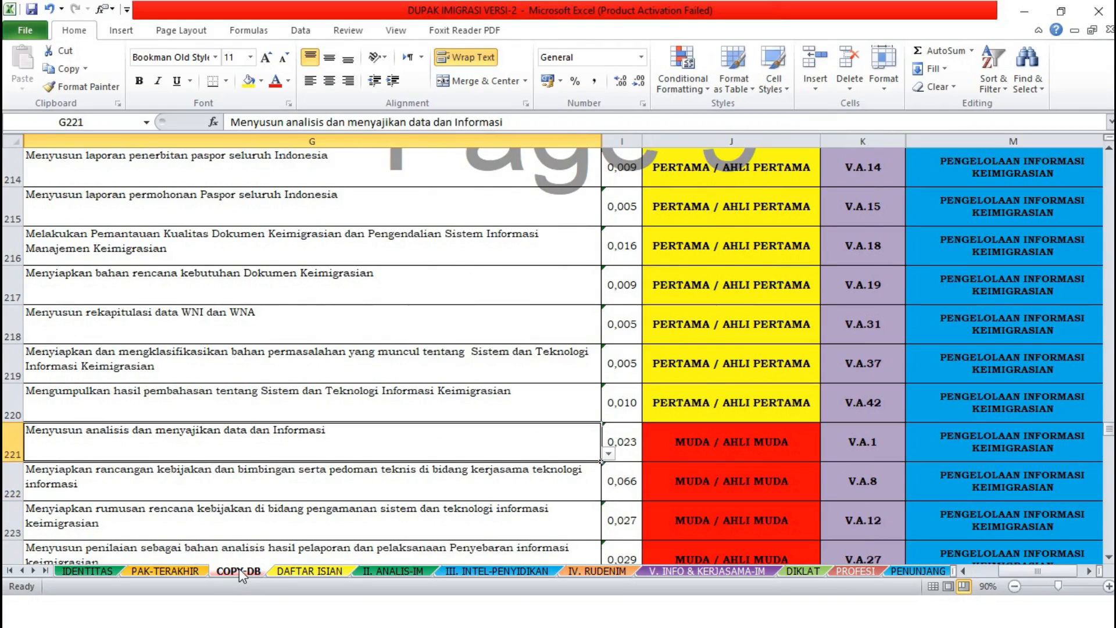
pyautogui.press('Down')
pyautogui.press('Down')
pyautogui.press('Down')
pyautogui.press('Down')
pyautogui.press('Down')
pyautogui.press('Down')
pyautogui.press('Down')
pyautogui.press('Down')
pyautogui.press('Down')
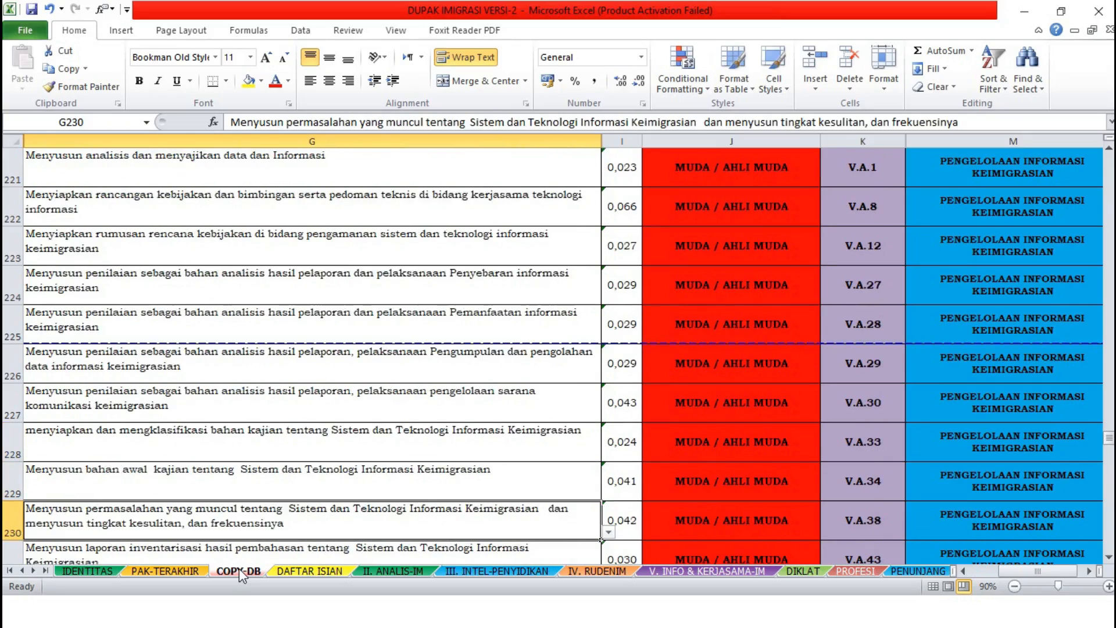
pyautogui.press('Down')
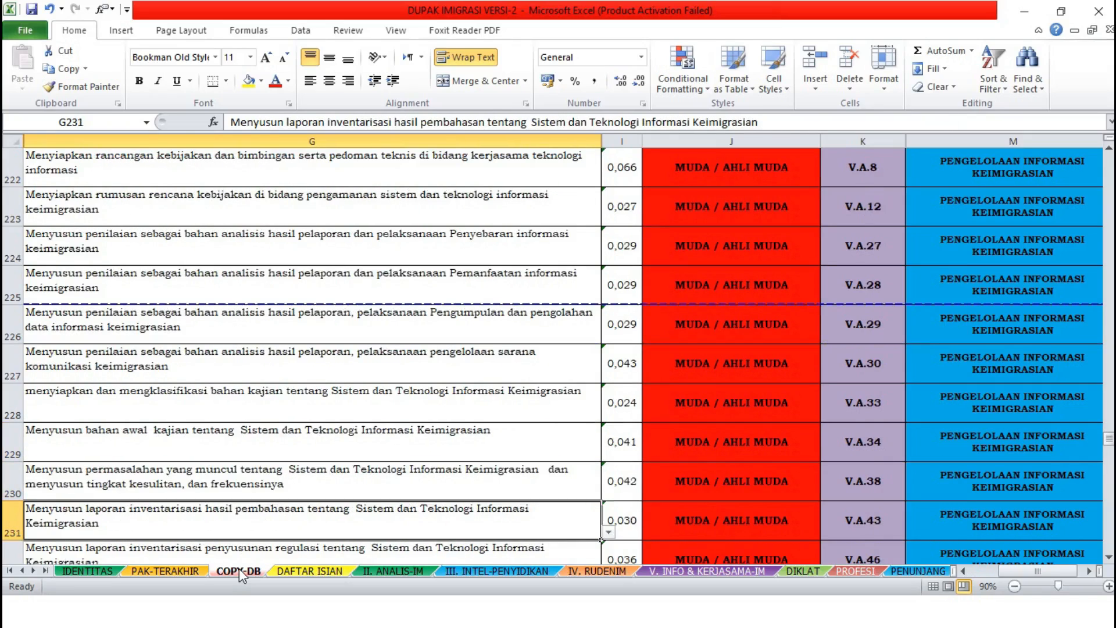
pyautogui.press('Up')
pyautogui.press('Up')
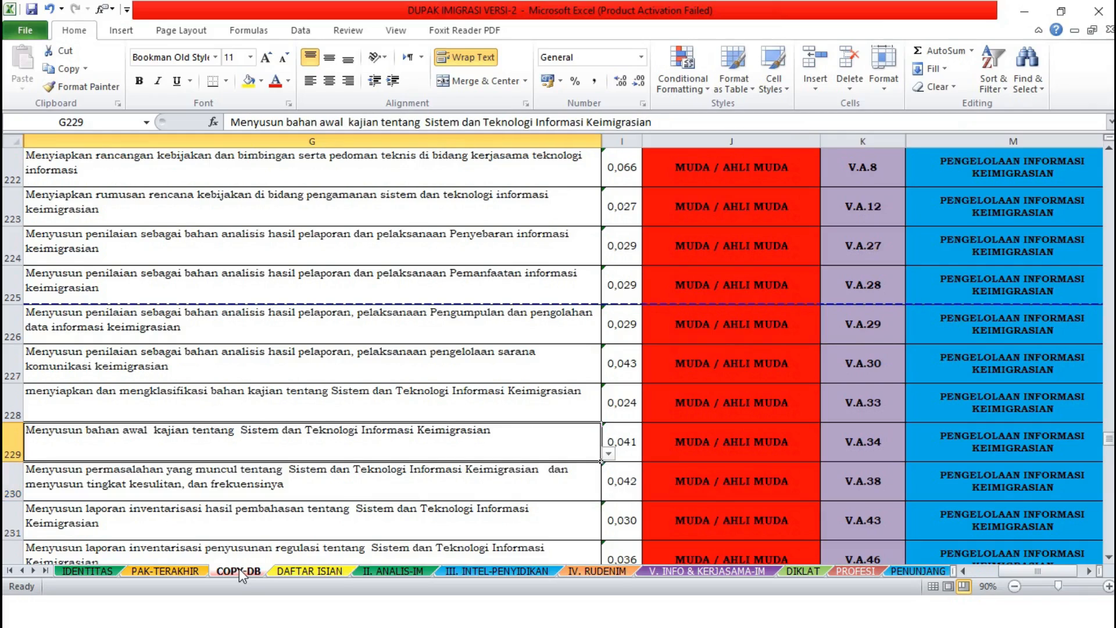
pyautogui.press('Up')
pyautogui.press('Up')
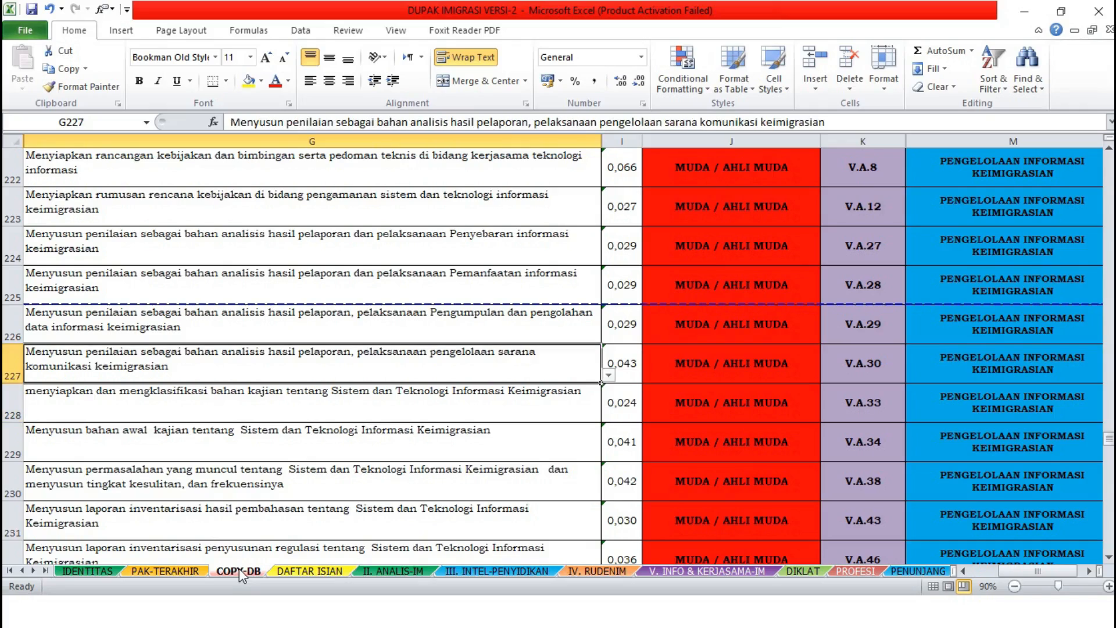
pyautogui.hotkey('ctrl', 'c')
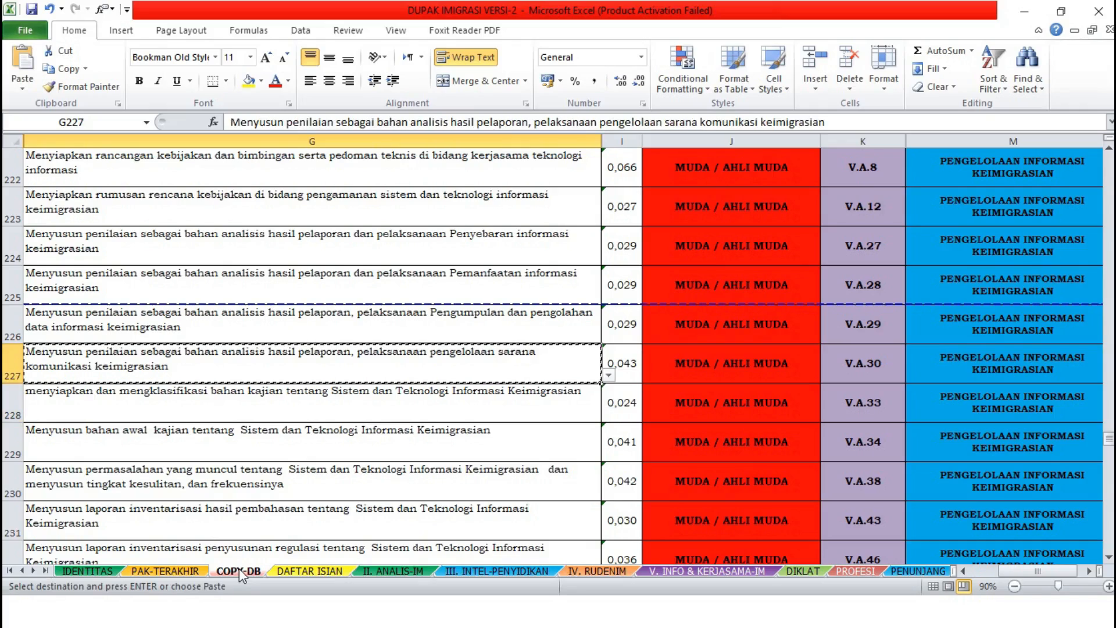
# Fill cells C138 to C156 of DAFTAR ISIAN with the copied activity about "pelaksanaan pengelolaan sarana komunikasi keimigrasian".
pyautogui.click(290, 570)
pyautogui.hotkey('shift', 'Down')
pyautogui.hotkey('shift', 'Down')
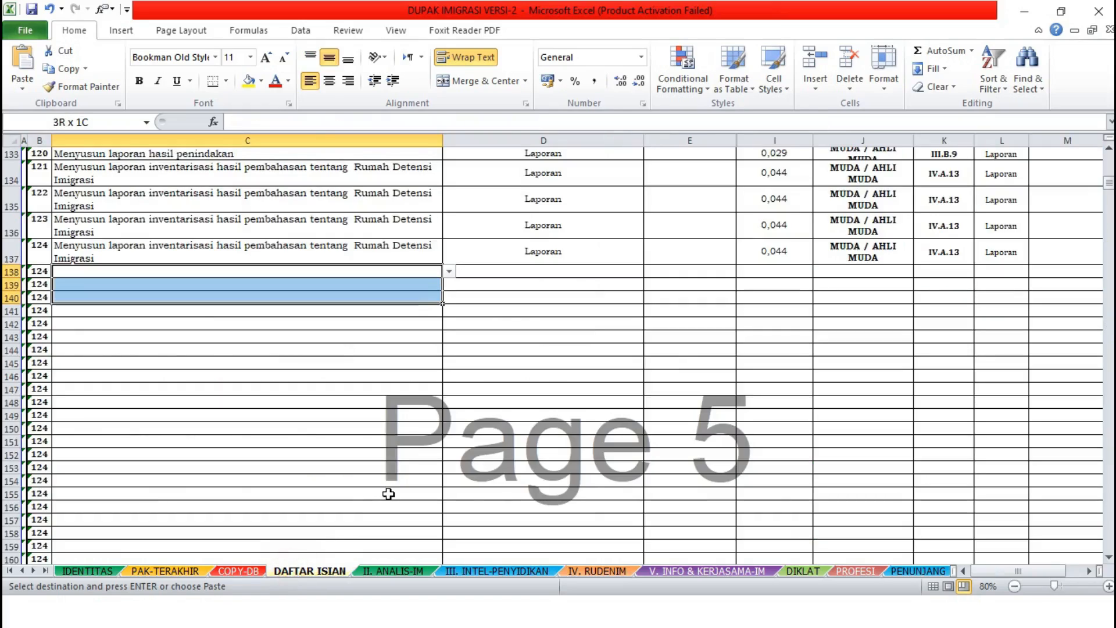
pyautogui.hotkey('shift', 'Down')
pyautogui.hotkey('shift', 'Down')
pyautogui.hotkey('shift', 'Down')
pyautogui.hotkey('shift', 'Down')
pyautogui.hotkey('shift', 'Down')
pyautogui.hotkey('shift', 'Down')
pyautogui.hotkey('shift', 'Down')
pyautogui.hotkey('shift', 'Down')
pyautogui.hotkey('shift', 'Down')
pyautogui.hotkey('shift', 'Down')
pyautogui.hotkey('shift', 'Down')
pyautogui.hotkey('shift', 'Down')
pyautogui.hotkey('shift', 'Down')
pyautogui.hotkey('shift', 'Down')
pyautogui.hotkey('shift', 'Down')
pyautogui.hotkey('shift', 'Down')
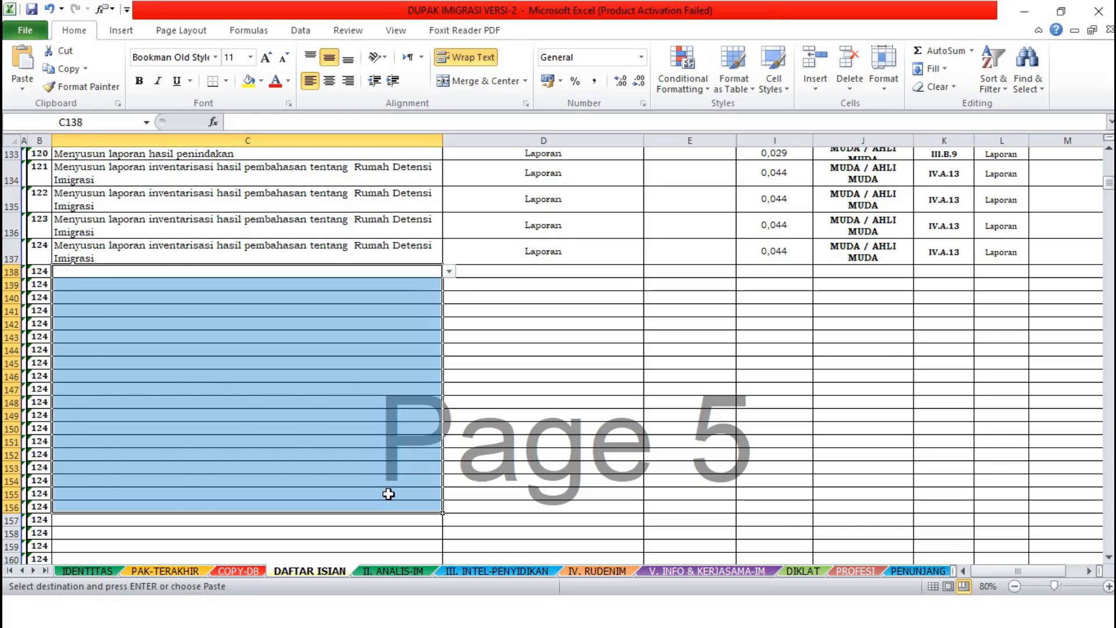
pyautogui.hotkey('ctrl', 'v')
pyautogui.press('Escape')
pyautogui.hotkey('ctrl', 'Down')
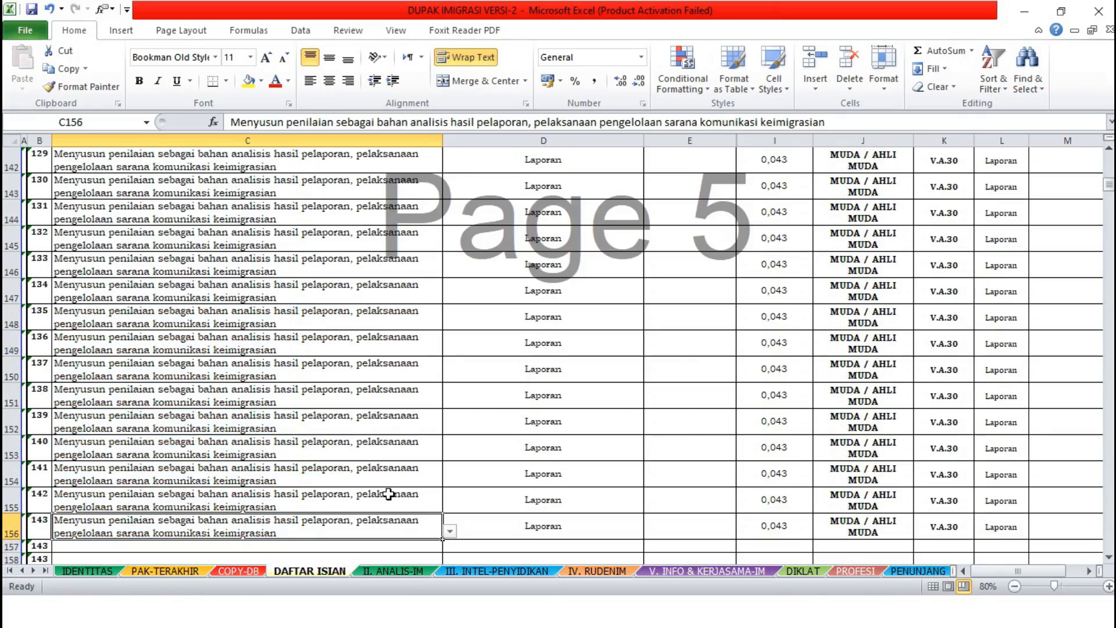
pyautogui.press('Down')
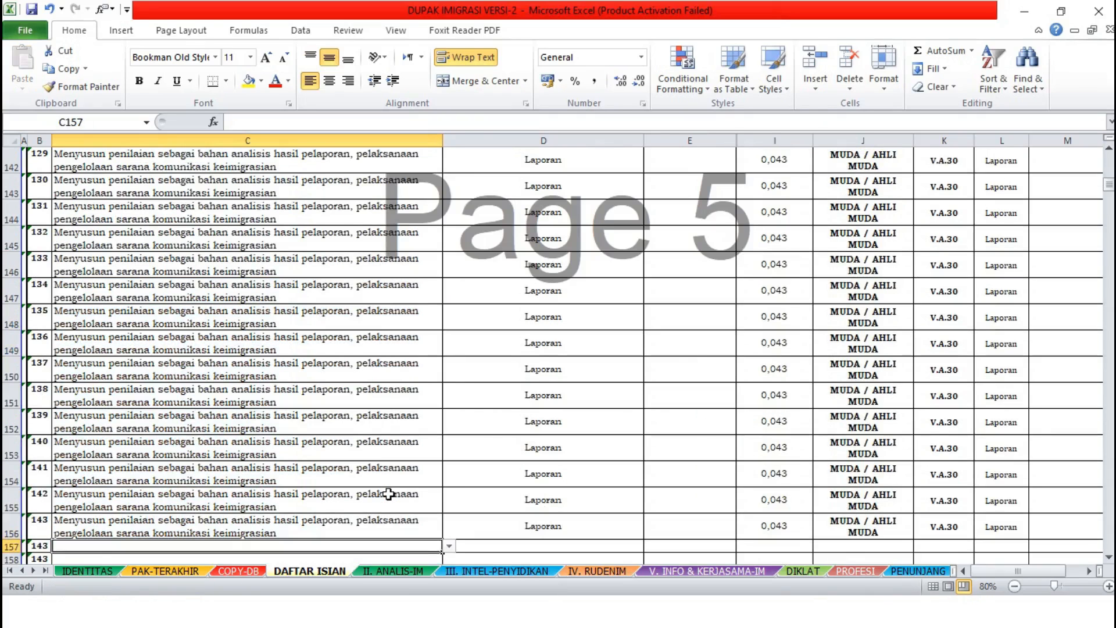
# Copy the activity "Menyusun laporan inventarisasi kajian tentang Lintas Batas dan Kerja Sama Luar Negeri Keimigrasian" from cell G262 of COPY-DB.
pyautogui.click(245, 571)
pyautogui.press('Down')
pyautogui.press('Down')
pyautogui.press('Down')
pyautogui.press('Down')
pyautogui.press('Down')
pyautogui.press('Down')
pyautogui.press('Down')
pyautogui.press('Down')
pyautogui.press('Down')
pyautogui.press('Down')
pyautogui.press('Down')
pyautogui.press('Down')
pyautogui.press('Down')
pyautogui.press('Down')
pyautogui.press('Down')
pyautogui.press('Down')
pyautogui.press('Down')
pyautogui.press('Down')
pyautogui.press('Down')
pyautogui.press('Down')
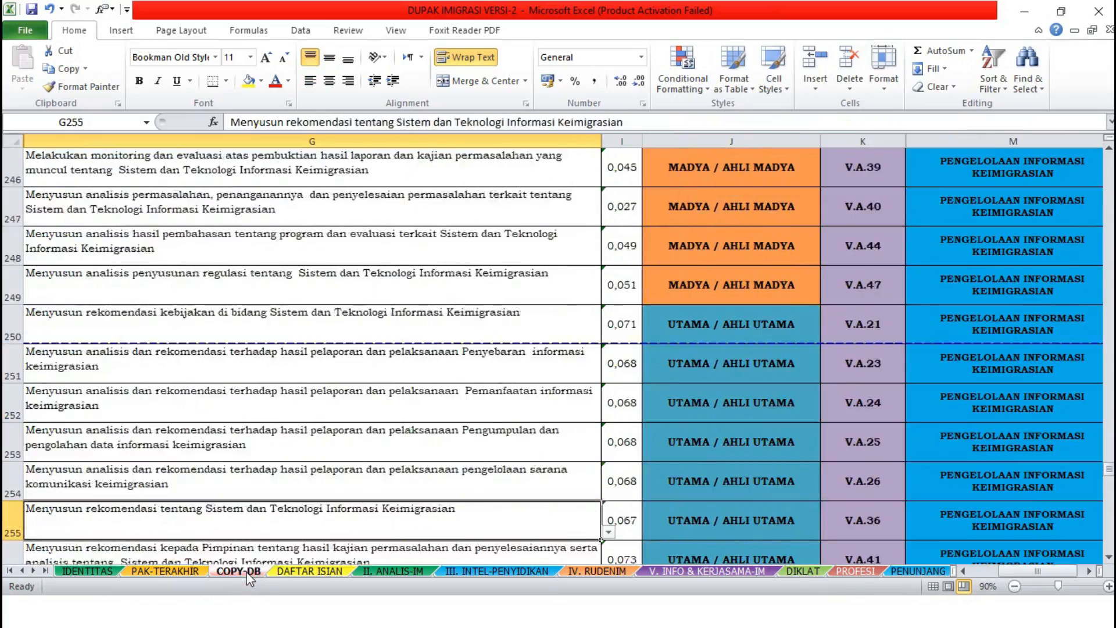
pyautogui.press('Down')
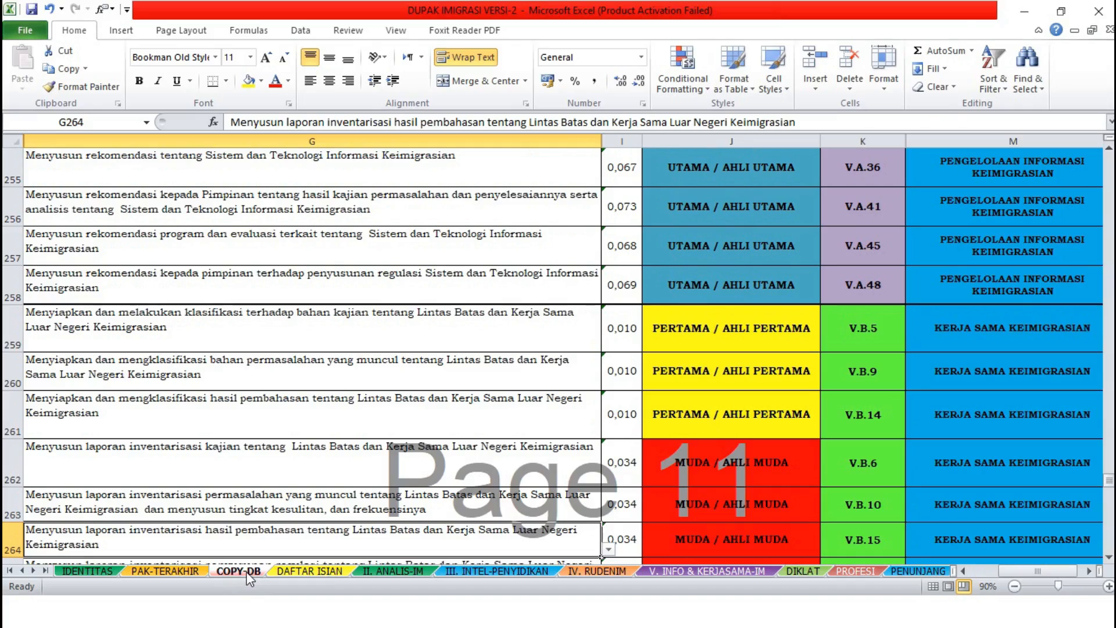
pyautogui.press('Up')
pyautogui.press('Up')
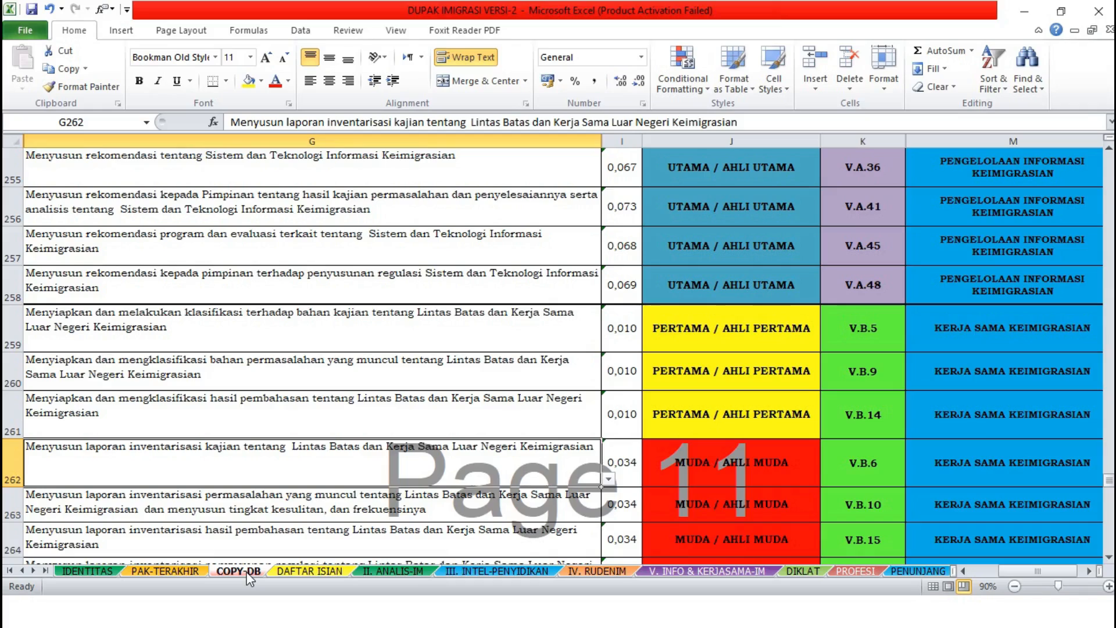
pyautogui.hotkey('ctrl', 'c')
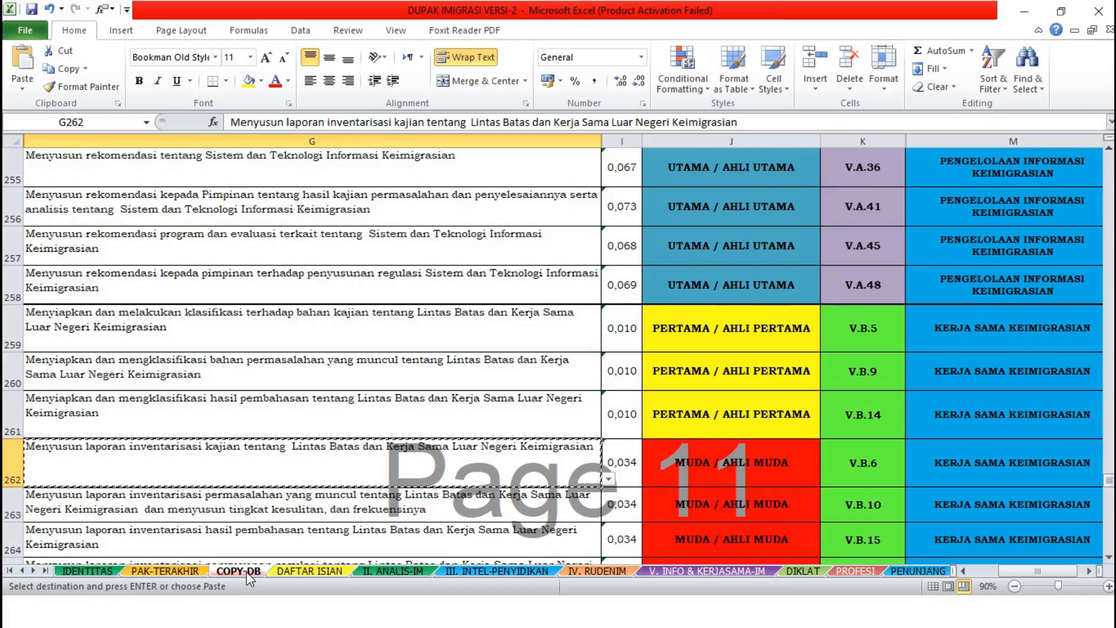
# Fill cells C157 to C189 of DAFTAR ISIAN with the copied "Menyusun laporan inventarisasi kajian tentang Lintas Batas dan Kerja Sama Luar Negeri Keimigrasian" activity.
pyautogui.click(332, 574)
pyautogui.moveTo(247, 544); pyautogui.dragTo(386, 563)
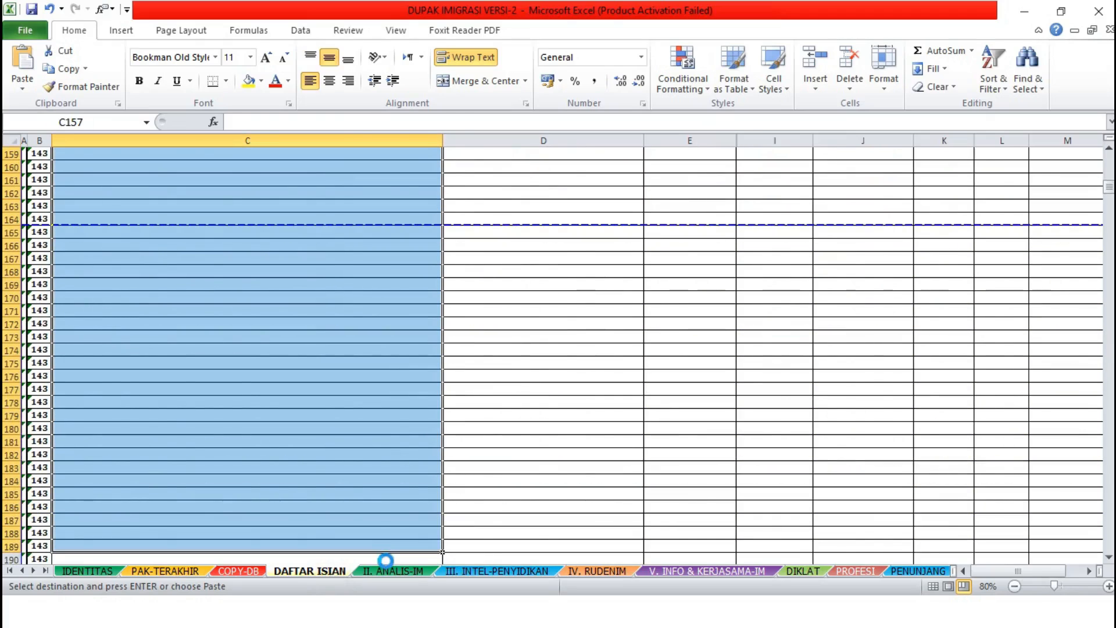
pyautogui.hotkey('ctrl', 'v')
pyautogui.press('Escape')
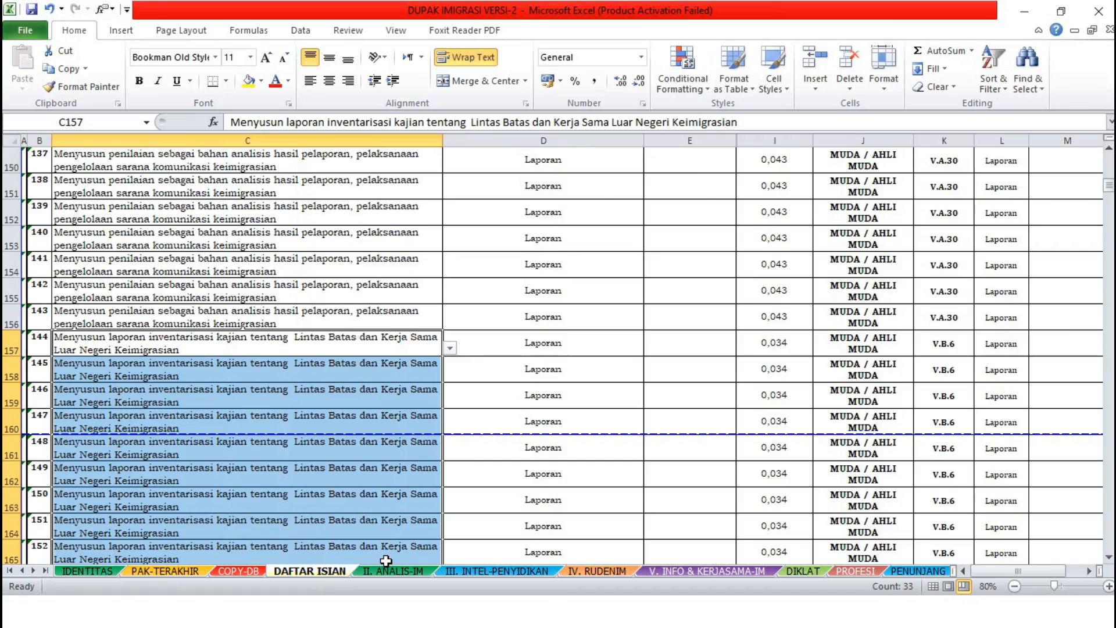
pyautogui.hotkey('ctrl', 'Down')
pyautogui.press('Down')
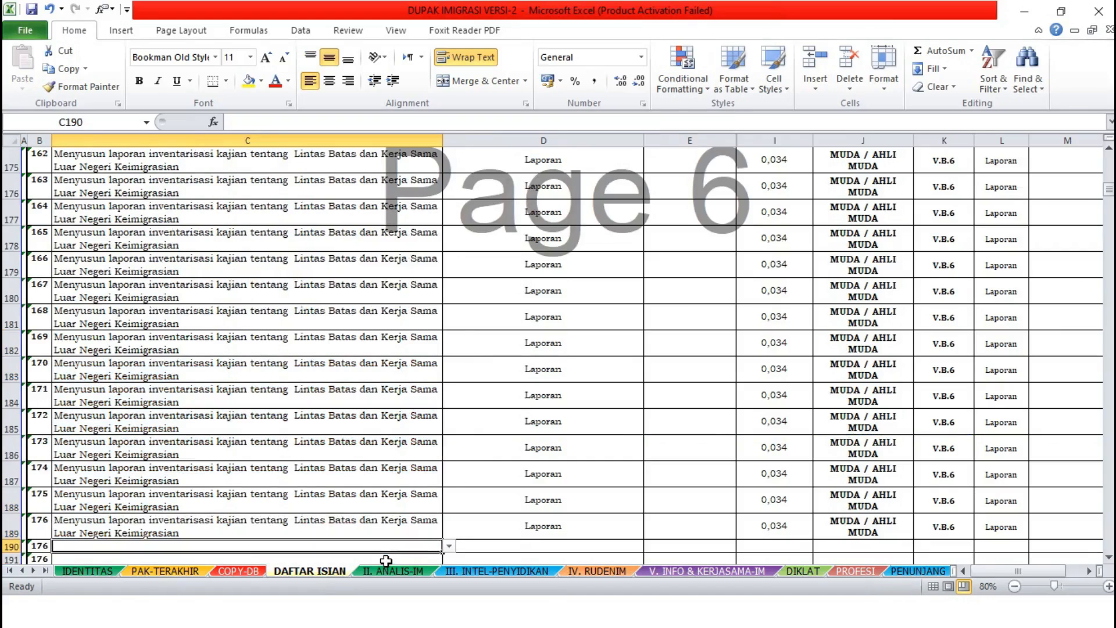
# Look through the COPY-DB activity list from the KERJA SAMA KEIMIGRASIAN tasks at row 262 down to the PENGEMBANGAN PROFESI tasks around row 284.
pyautogui.click(243, 567)
pyautogui.press('Down')
pyautogui.press('Down')
pyautogui.press('Down')
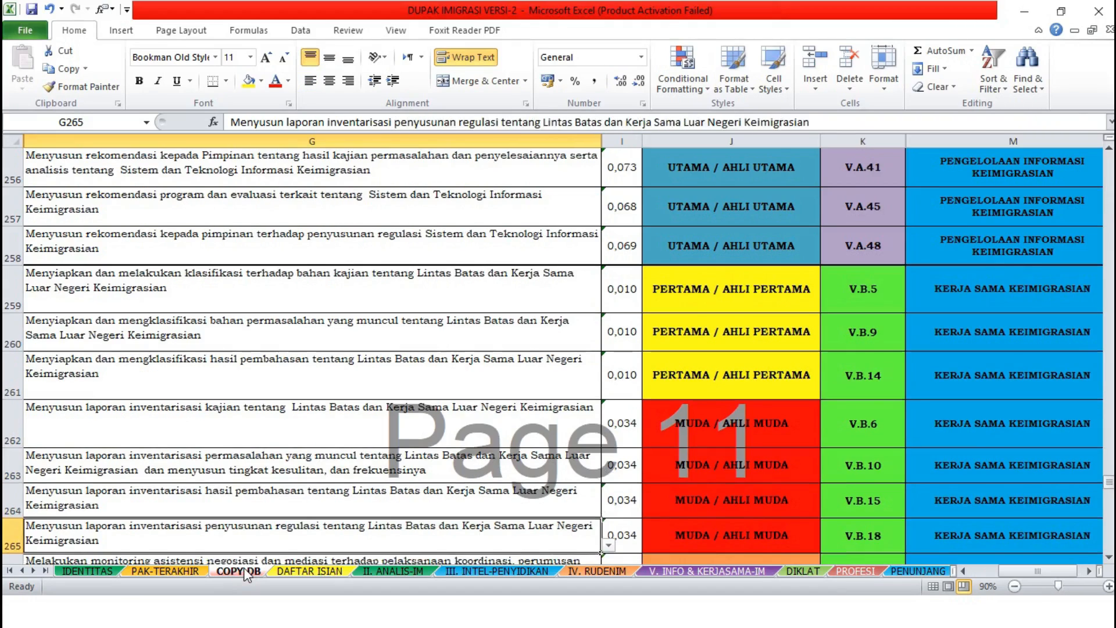
pyautogui.press('Down')
pyautogui.press('Down')
pyautogui.press('Down')
pyautogui.press('Up')
pyautogui.press('Up')
pyautogui.press('Up')
pyautogui.press('Down')
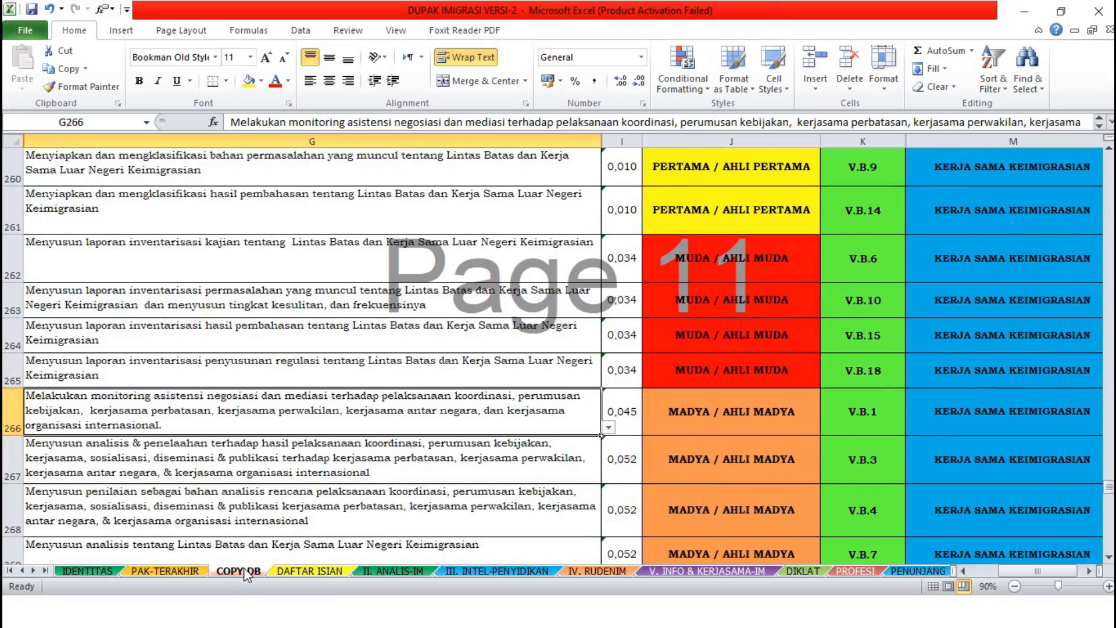
pyautogui.press('Down')
pyautogui.press('Down')
pyautogui.press('Down')
pyautogui.press('Down')
pyautogui.press('Down')
pyautogui.press('Down')
pyautogui.press('Down')
pyautogui.press('Down')
pyautogui.press('Down')
pyautogui.press('Down')
pyautogui.press('Down')
pyautogui.press('Down')
pyautogui.press('Down')
pyautogui.press('Down')
pyautogui.press('Down')
pyautogui.press('Down')
pyautogui.press('Down')
pyautogui.press('Down')
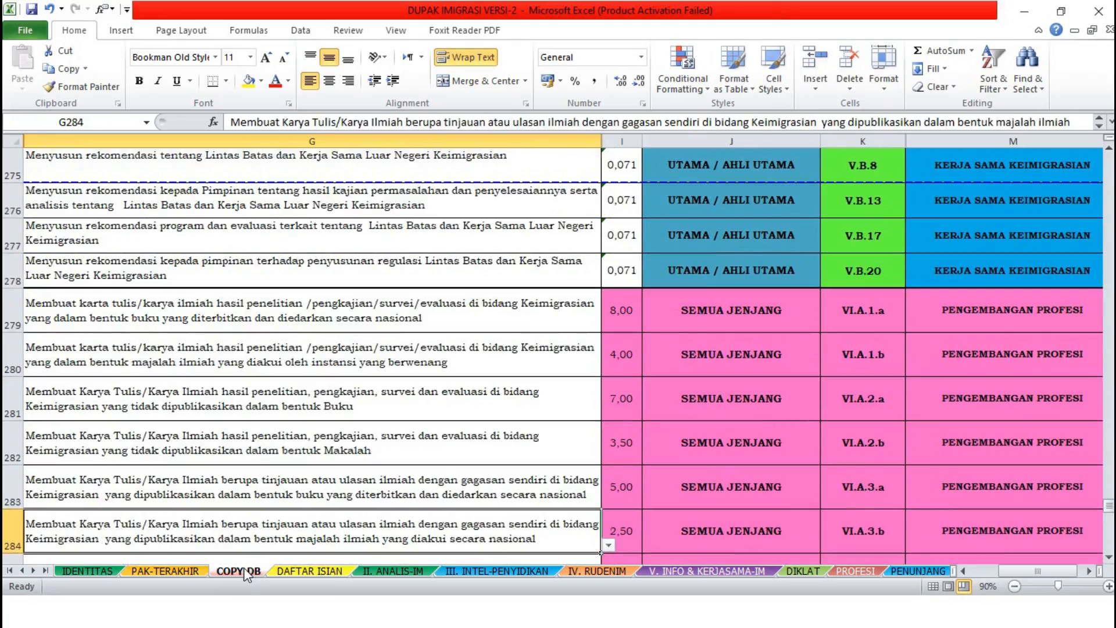
# Copy the activity "Menyusun laporan inventarisasi hasil pembahasan tentang Lintas Batas dan Kerja Sama Luar Negeri Keimigrasian" from cell G264 of COPY-DB.
pyautogui.press('Up')
pyautogui.press('Up')
pyautogui.press('Up')
pyautogui.press('Up')
pyautogui.press('Up')
pyautogui.press('Up')
pyautogui.press('Up')
pyautogui.press('Up')
pyautogui.press('Up')
pyautogui.press('Up')
pyautogui.press('Up')
pyautogui.press('Up')
pyautogui.press('Up')
pyautogui.press('Up')
pyautogui.press('Up')
pyautogui.press('Up')
pyautogui.press('Up')
pyautogui.press('Up')
pyautogui.press('Up')
pyautogui.press('Up')
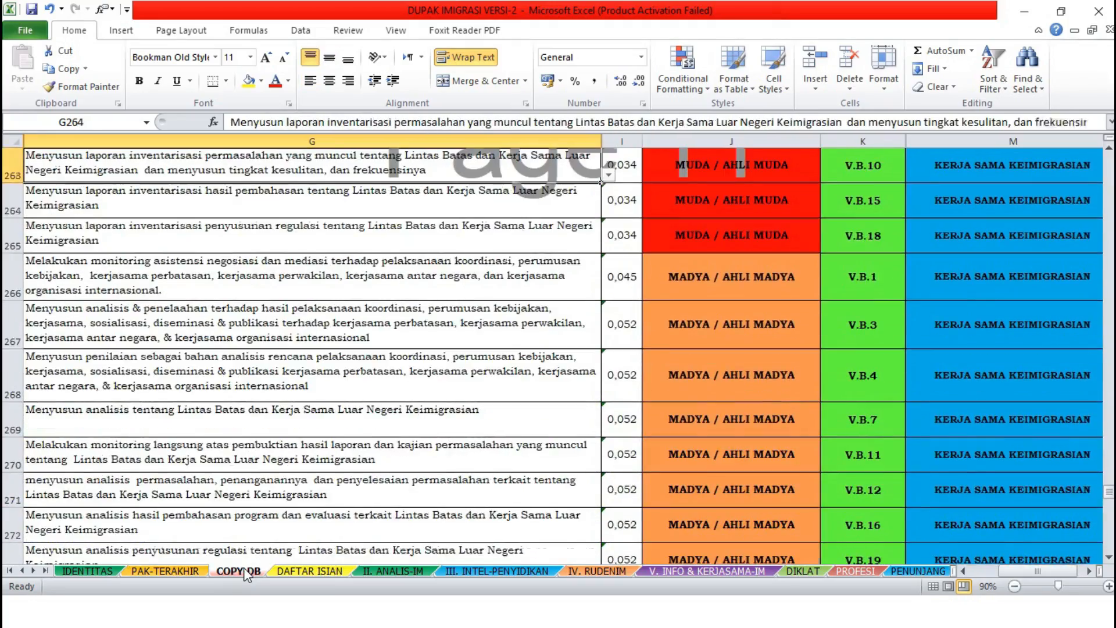
pyautogui.press('Down')
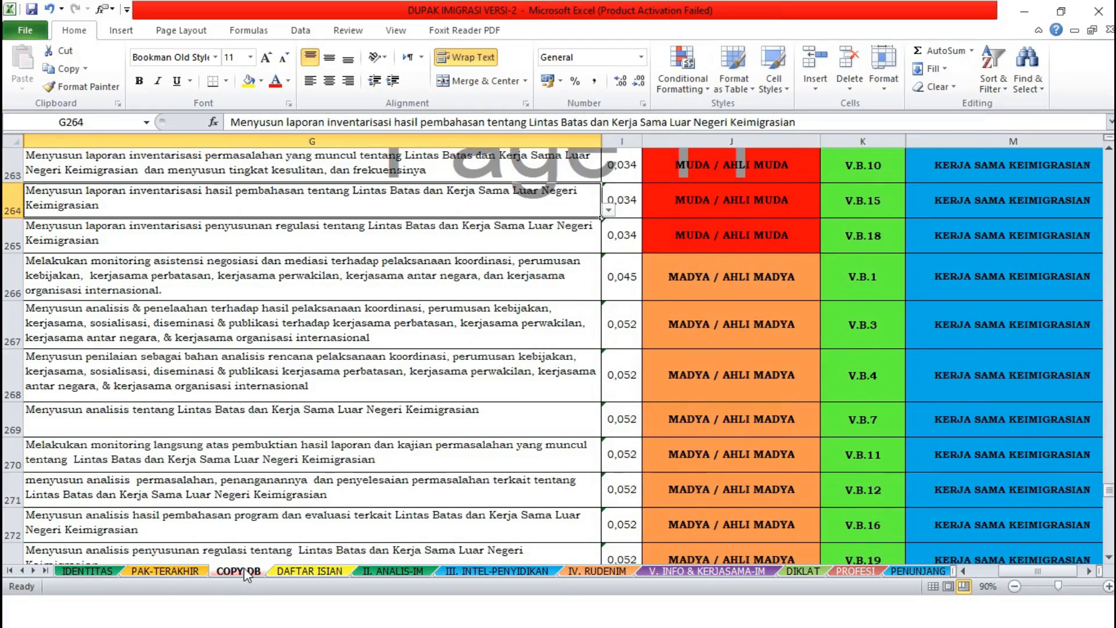
pyautogui.hotkey('ctrl', 'c')
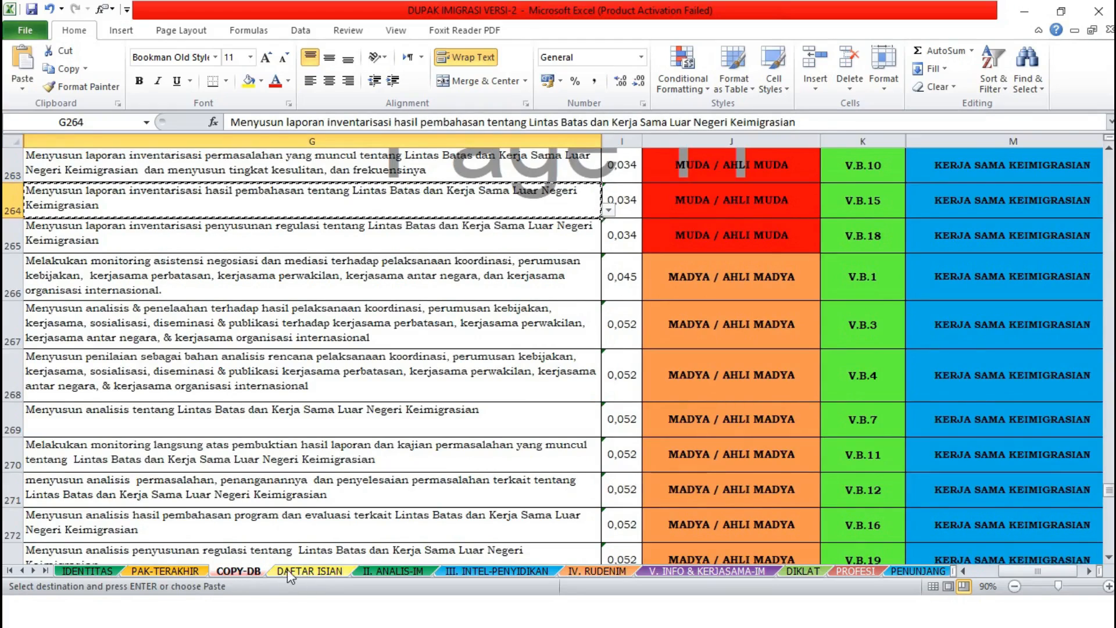
# Fill cells C190 to C267 of DAFTAR ISIAN with the copied "Menyusun laporan inventarisasi hasil pembahasan tentang Lintas Batas dan Kerja Sama Luar Negeri Keimigrasian" activity.
pyautogui.click(303, 571)
pyautogui.hotkey('shift', 'Down')
pyautogui.hotkey('shift', 'Down')
pyautogui.hotkey('shift', 'Down')
pyautogui.hotkey('shift', 'Down')
pyautogui.hotkey('shift', 'Down')
pyautogui.hotkey('shift', 'Down')
pyautogui.hotkey('shift', 'Down')
pyautogui.hotkey('shift', 'Down')
pyautogui.hotkey('shift', 'Down')
pyautogui.hotkey('shift', 'Down')
pyautogui.hotkey('shift', 'Down')
pyautogui.hotkey('shift', 'Down')
pyautogui.hotkey('shift', 'Down')
pyautogui.hotkey('shift', 'Down')
pyautogui.hotkey('shift', 'Down')
pyautogui.hotkey('shift', 'Down')
pyautogui.hotkey('shift', 'Down')
pyautogui.hotkey('shift', 'Down')
pyautogui.hotkey('shift', 'Down')
pyautogui.hotkey('shift', 'Down')
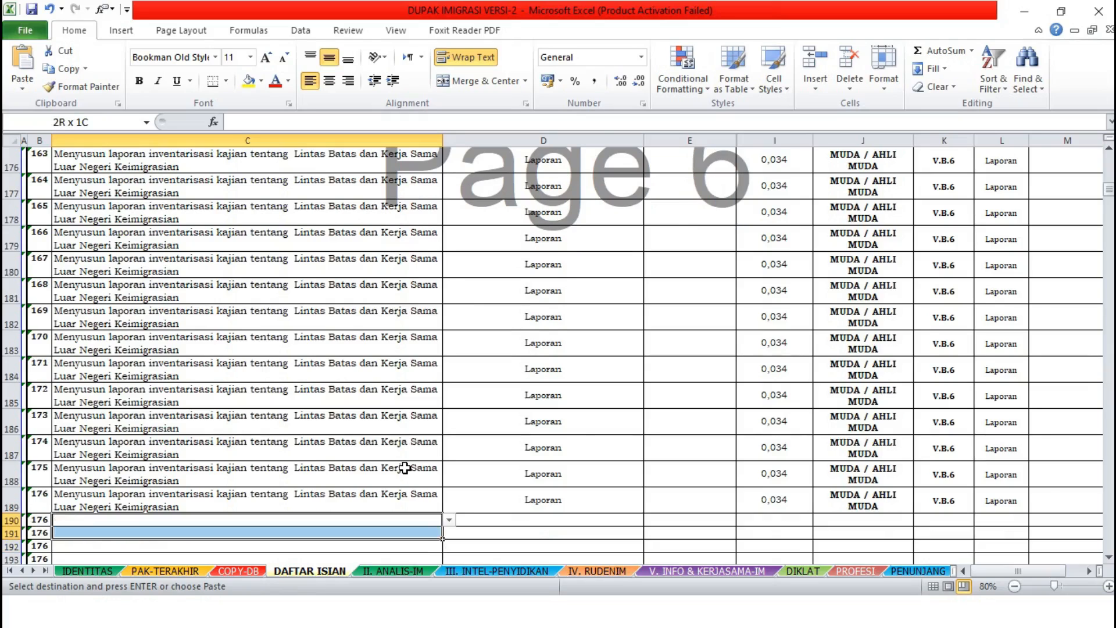
pyautogui.hotkey('shift', 'Down')
pyautogui.hotkey('shift', 'Down')
pyautogui.hotkey('shift', 'Down')
pyautogui.hotkey('shift', 'Down')
pyautogui.hotkey('shift', 'Down')
pyautogui.hotkey('shift', 'Down')
pyautogui.hotkey('shift', 'Down')
pyautogui.hotkey('shift', 'Down')
pyautogui.hotkey('shift', 'Down')
pyautogui.hotkey('shift', 'Down')
pyautogui.hotkey('shift', 'Down')
pyautogui.hotkey('shift', 'Down')
pyautogui.hotkey('shift', 'Down')
pyautogui.hotkey('shift', 'Down')
pyautogui.hotkey('shift', 'Down')
pyautogui.hotkey('shift', 'Down')
pyautogui.hotkey('shift', 'Down')
pyautogui.hotkey('shift', 'Down')
pyautogui.hotkey('shift', 'Down')
pyautogui.hotkey('shift', 'Down')
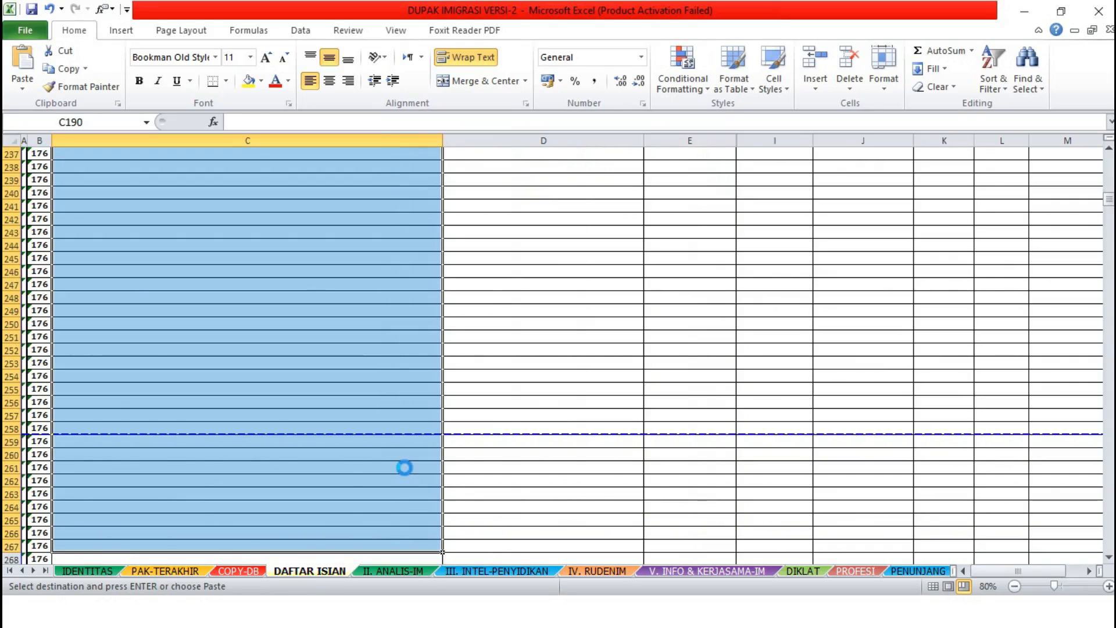
pyautogui.hotkey('ctrl', 'v')
pyautogui.press('Escape')
pyautogui.hotkey('ctrl', 'Down')
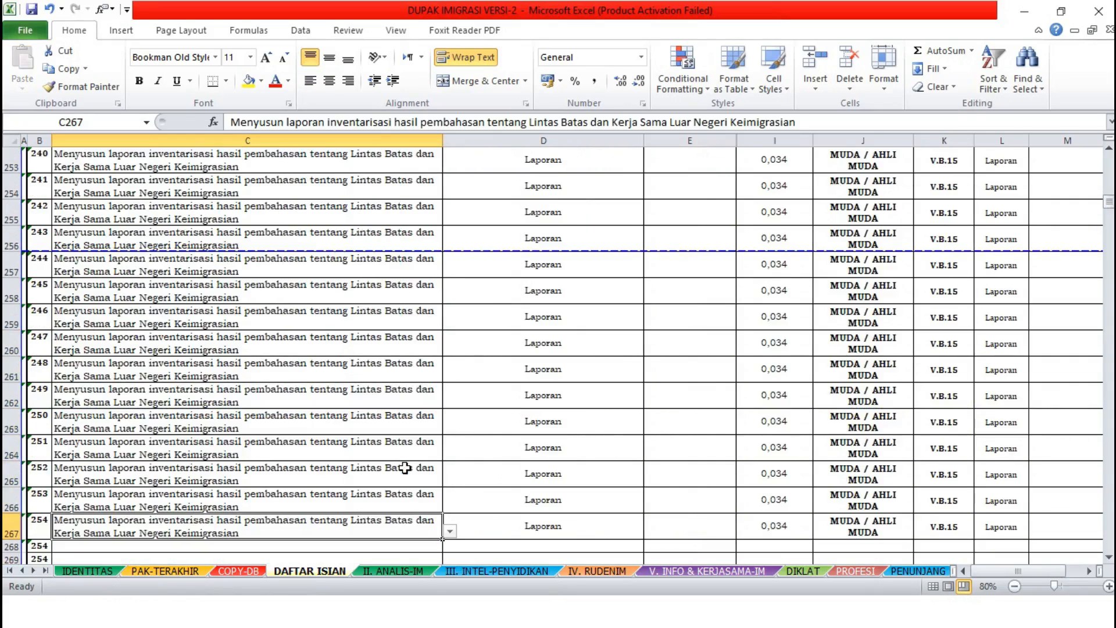
pyautogui.press('Down')
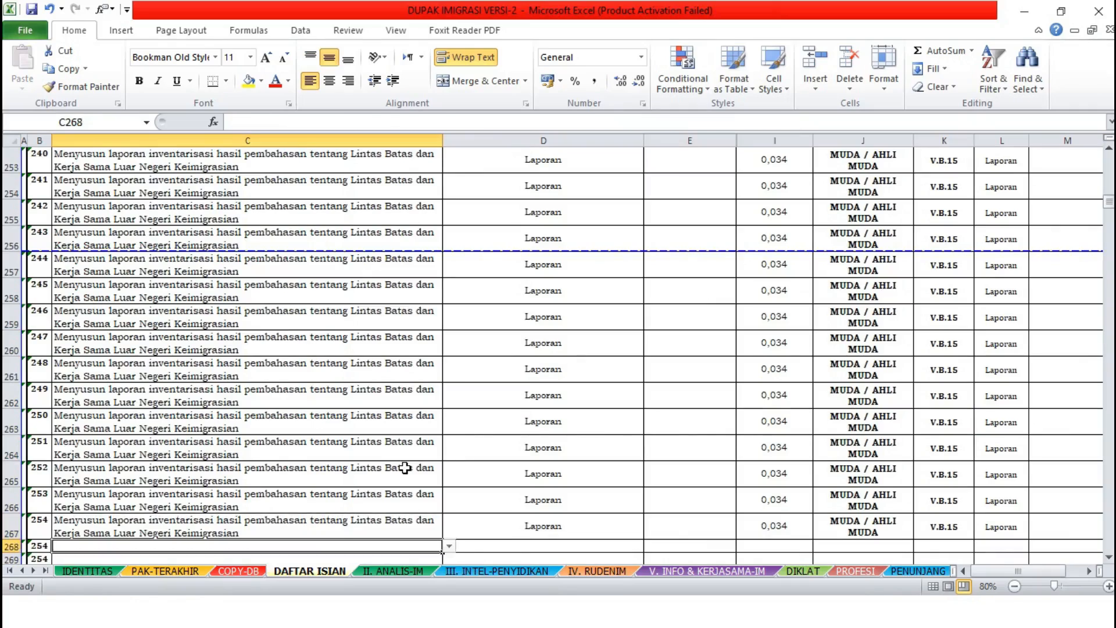
pyautogui.press('Up')
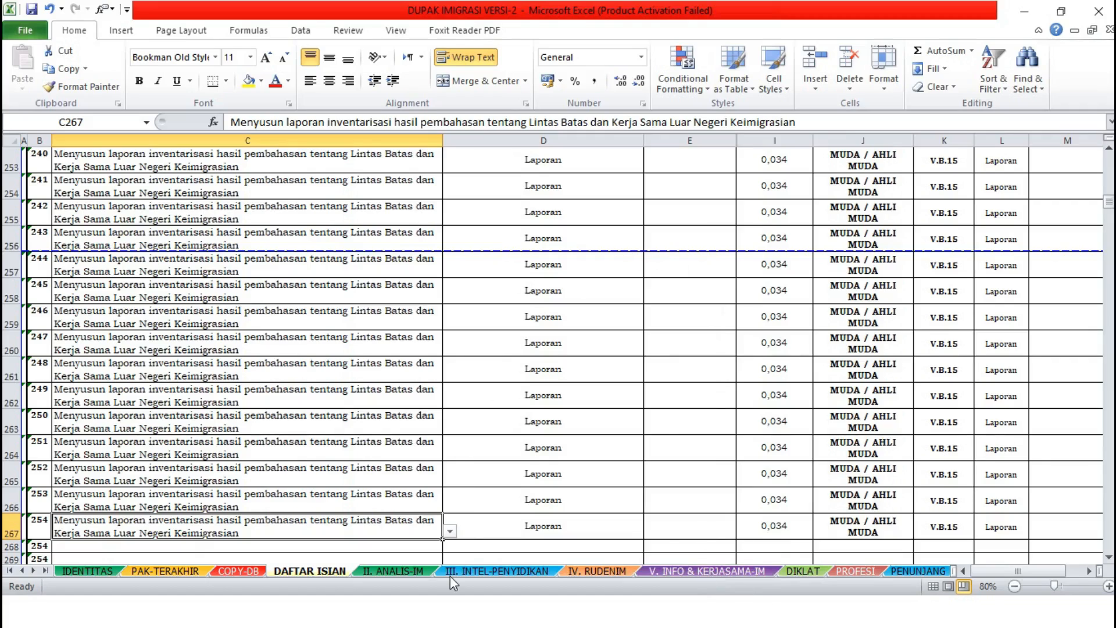
# Copy the list of dates in column A of the Book1 workbook into DAFTAR ISIAN, starting at cell E20.
pyautogui.hotkey('alt', 'Tab')
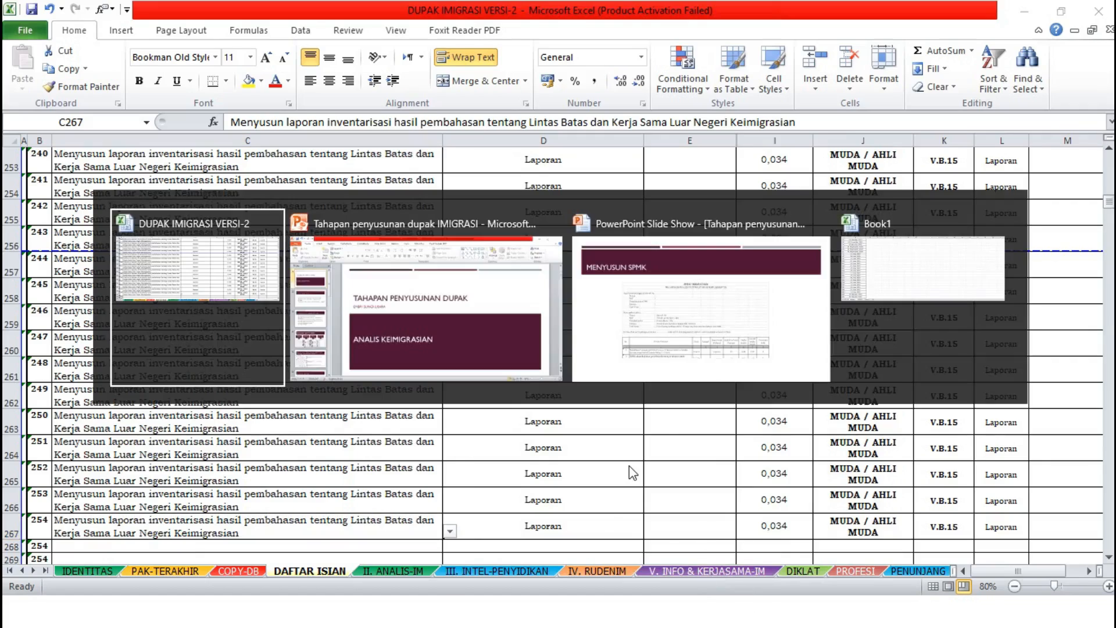
pyautogui.hotkey('alt', 'Tab')
pyautogui.hotkey('alt', 'Tab')
pyautogui.hotkey('alt', 'Tab')
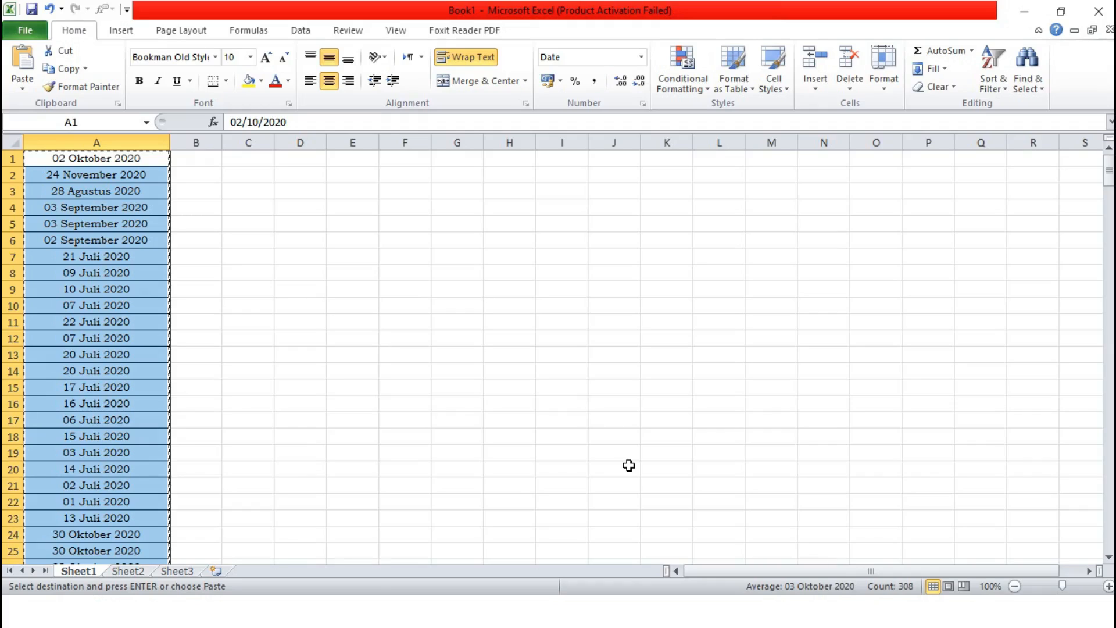
pyautogui.hotkey('alt', 'Tab')
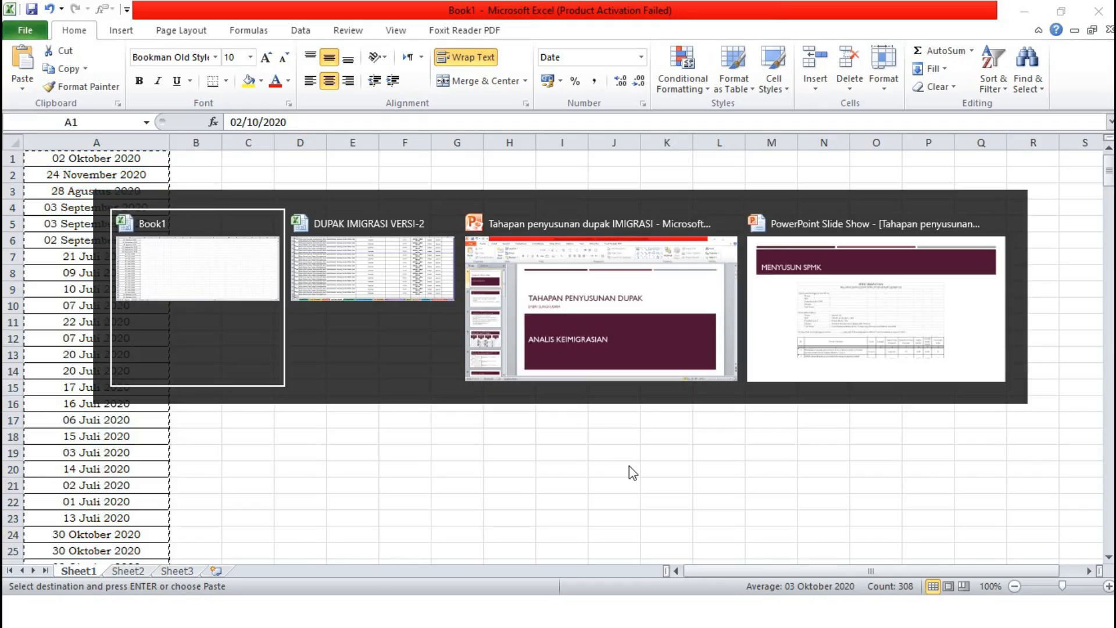
pyautogui.click(717, 427)
pyautogui.hotkey('ctrl', 'Up')
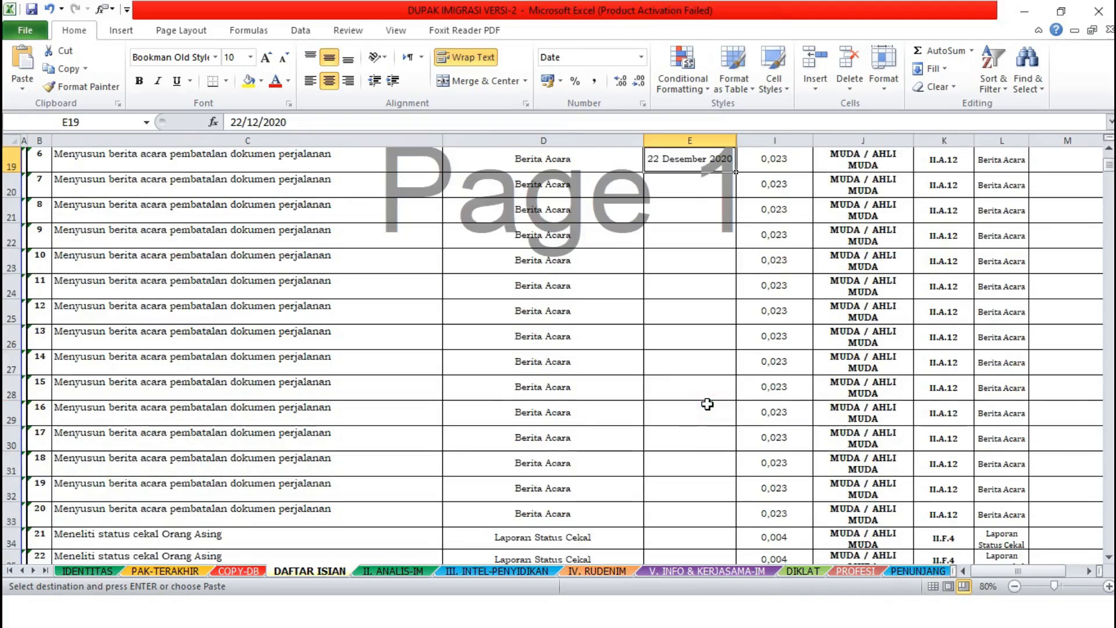
pyautogui.press('Down')
pyautogui.hotkey('ctrl', 'v')
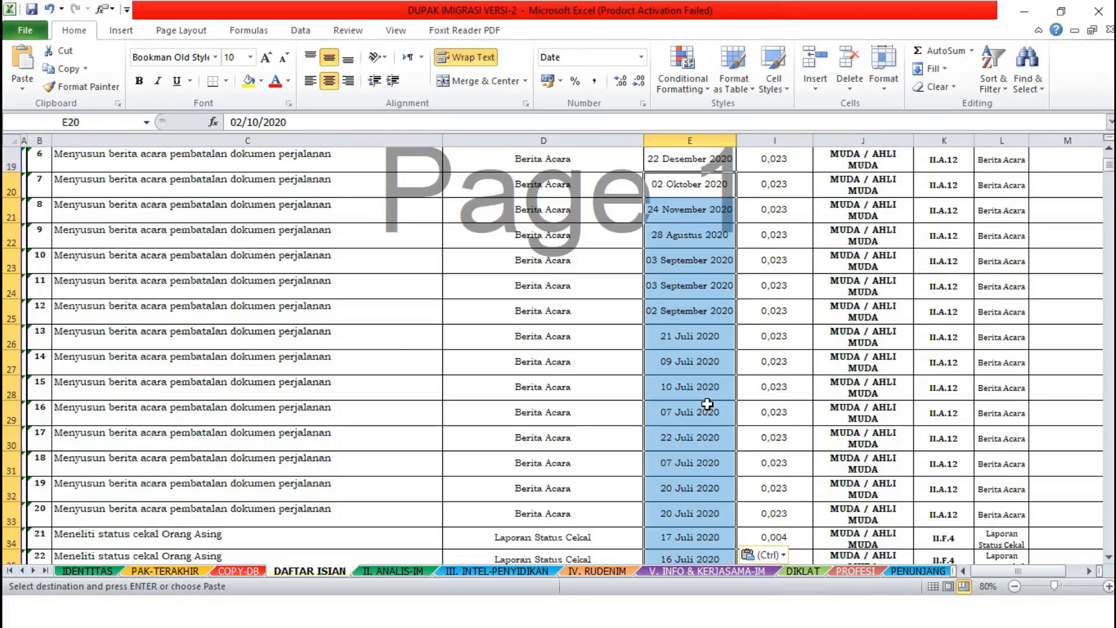
# Clear the surplus dates in column E of DAFTAR ISIAN below the last listed activity, from E268 to E327.
pyautogui.hotkey('ctrl', 'Down')
pyautogui.hotkey('ctrl', 'Up')
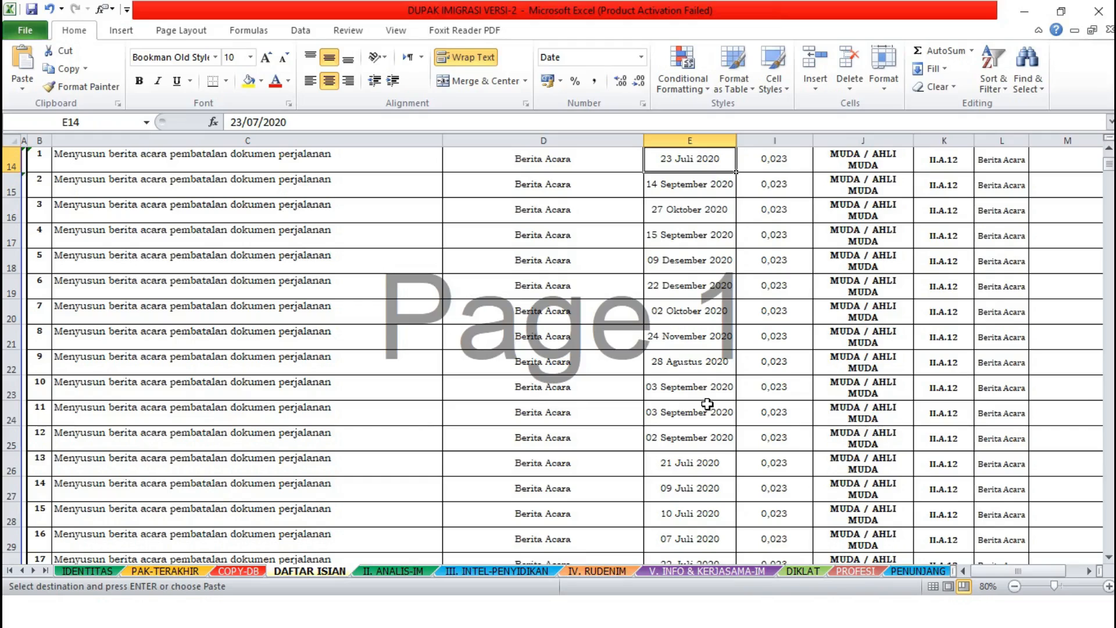
pyautogui.press('Left')
pyautogui.press('Left')
pyautogui.hotkey('ctrl', 'Down')
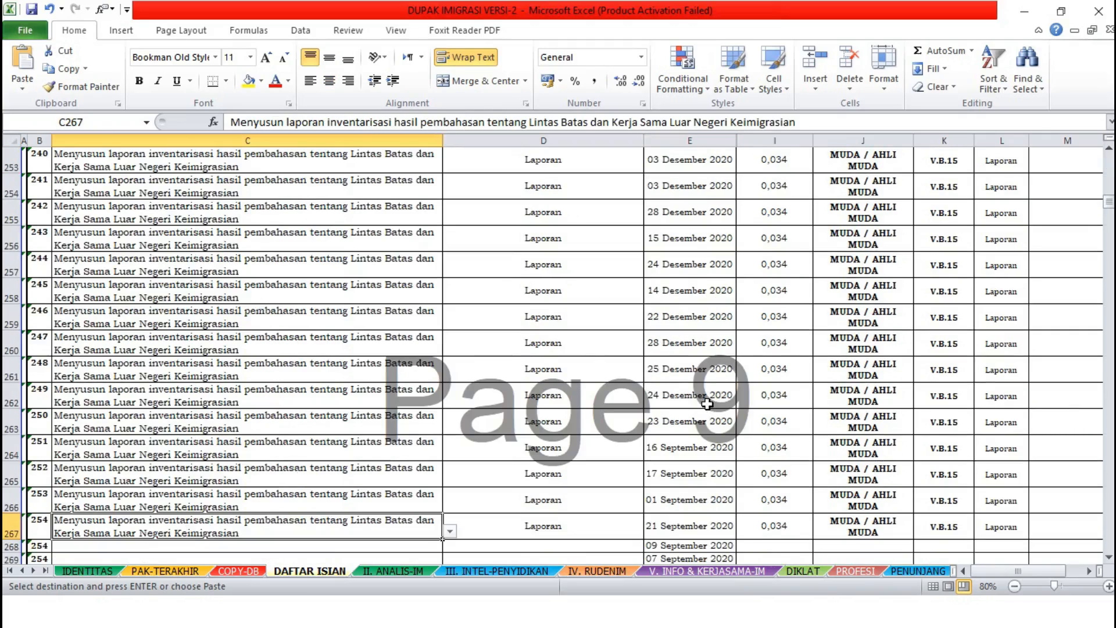
pyautogui.press('Right')
pyautogui.press('Right')
pyautogui.press('Down')
pyautogui.hotkey('ctrl', 'shift', 'Down')
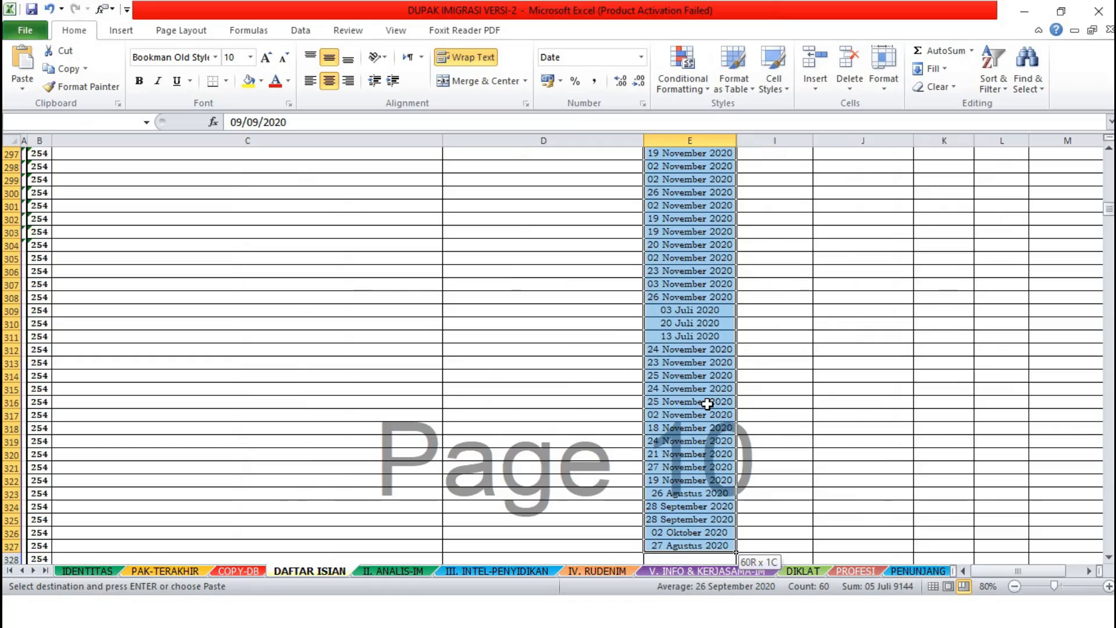
pyautogui.press('Delete')
# Review the activity dates in column E of DAFTAR ISIAN from row 267 back up to row 24.
pyautogui.press('Up')
pyautogui.press('Up')
pyautogui.press('Up')
pyautogui.press('Up')
pyautogui.press('Up')
pyautogui.press('Up')
pyautogui.press('Up')
pyautogui.press('Up')
pyautogui.press('Up')
pyautogui.press('Up')
pyautogui.press('Up')
pyautogui.press('Up')
pyautogui.press('Up')
pyautogui.press('Up')
pyautogui.press('Up')
pyautogui.press('Up')
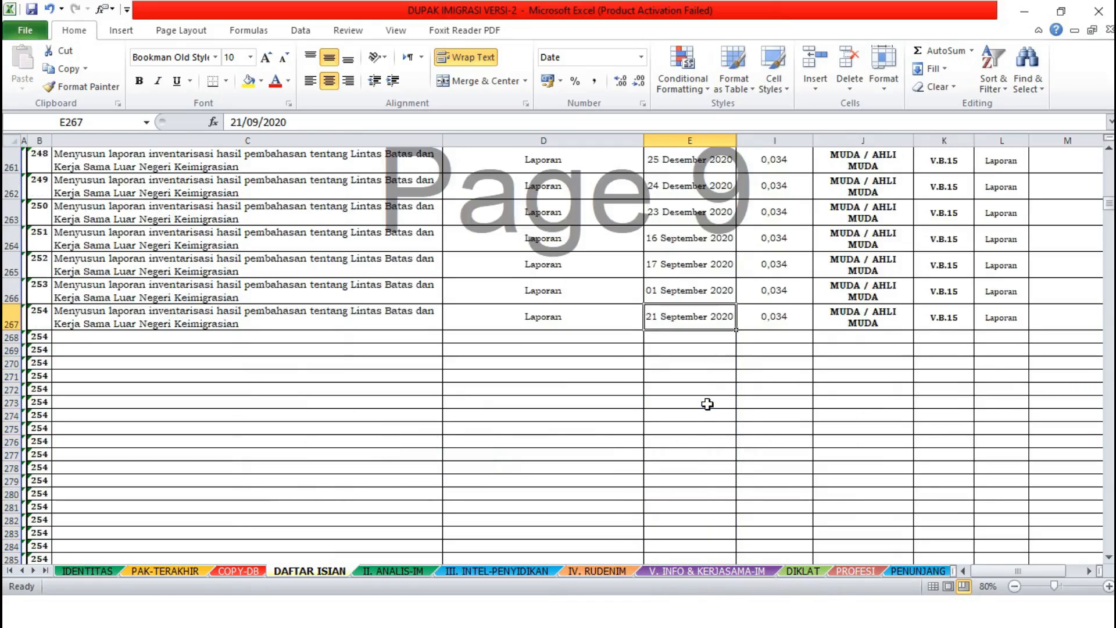
pyautogui.press('pageup')
pyautogui.press('pageup')
pyautogui.press('pageup')
pyautogui.press('pageup')
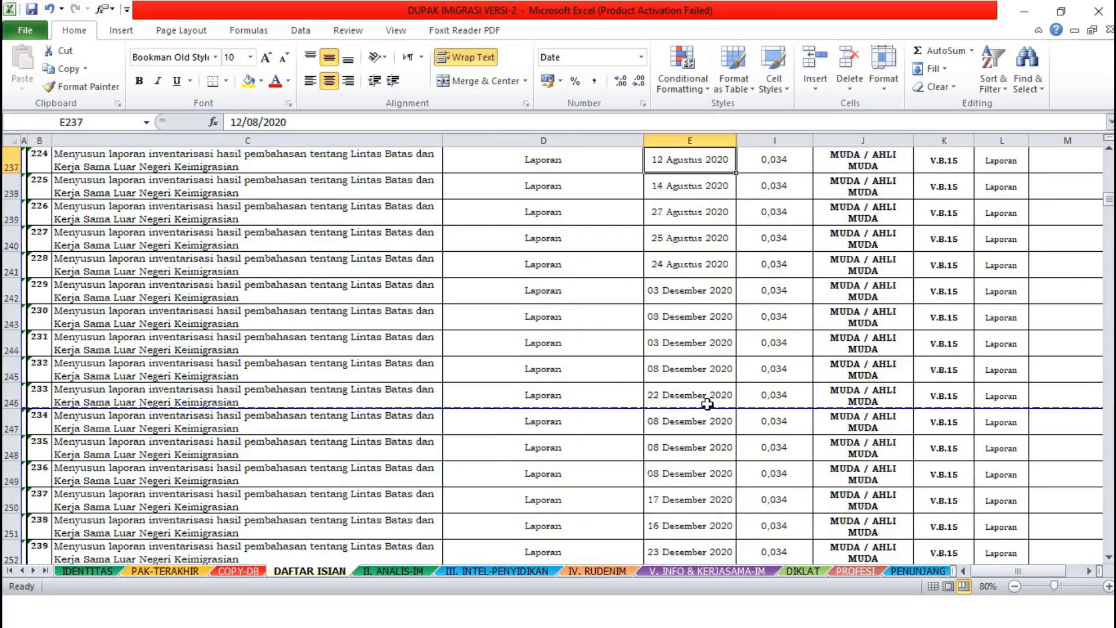
pyautogui.press('pageup')
pyautogui.press('pageup')
pyautogui.press('pageup')
pyautogui.press('pageup')
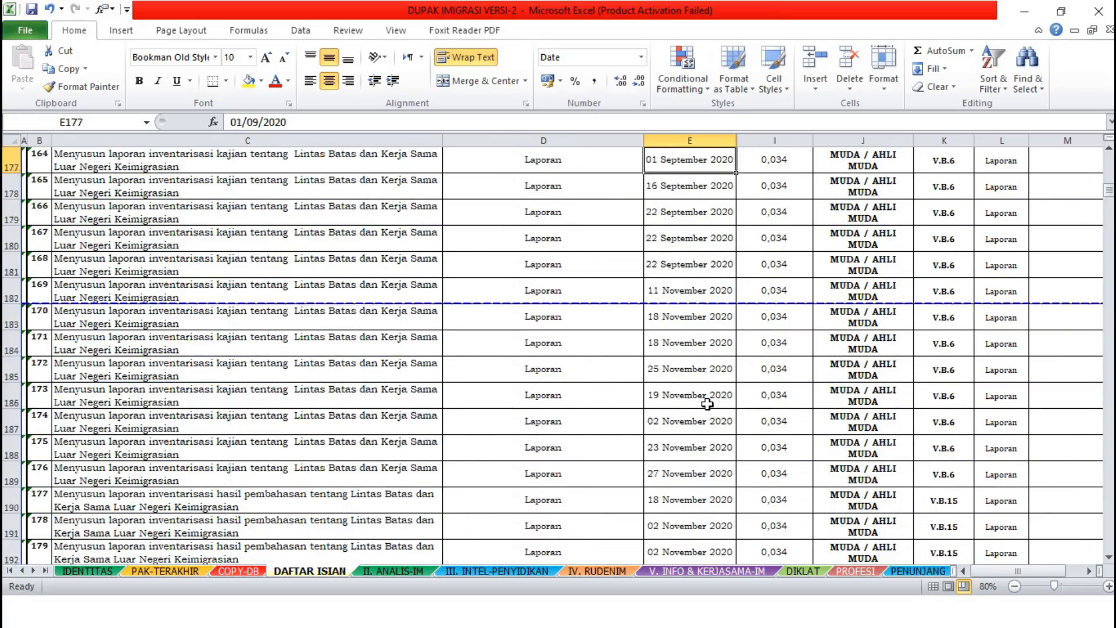
pyautogui.press('Up')
pyautogui.press('Up')
pyautogui.press('Up')
pyautogui.press('Up')
pyautogui.press('Up')
pyautogui.press('Up')
pyautogui.press('Up')
pyautogui.press('Up')
pyautogui.press('Up')
pyautogui.press('Up')
pyautogui.press('Up')
pyautogui.press('Up')
pyautogui.press('Up')
pyautogui.press('Up')
pyautogui.press('Up')
pyautogui.press('Up')
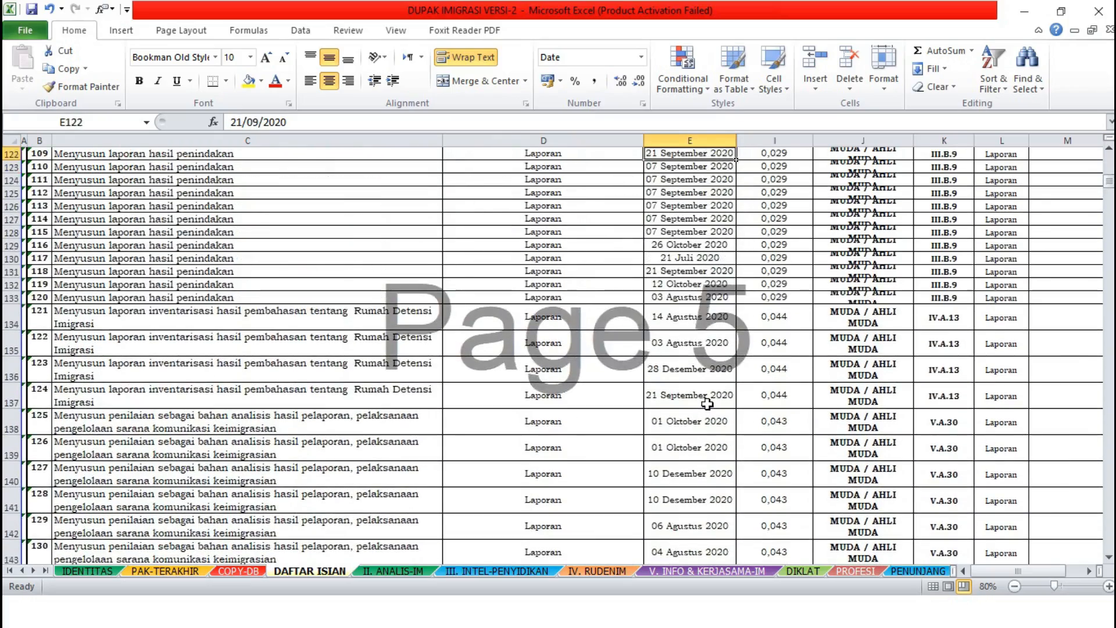
pyautogui.press('Up')
pyautogui.press('Up')
pyautogui.press('Up')
pyautogui.press('Up')
pyautogui.press('Up')
pyautogui.press('Up')
pyautogui.press('Up')
pyautogui.press('Up')
pyautogui.press('Up')
pyautogui.press('Up')
pyautogui.press('Up')
pyautogui.press('Up')
pyautogui.press('Up')
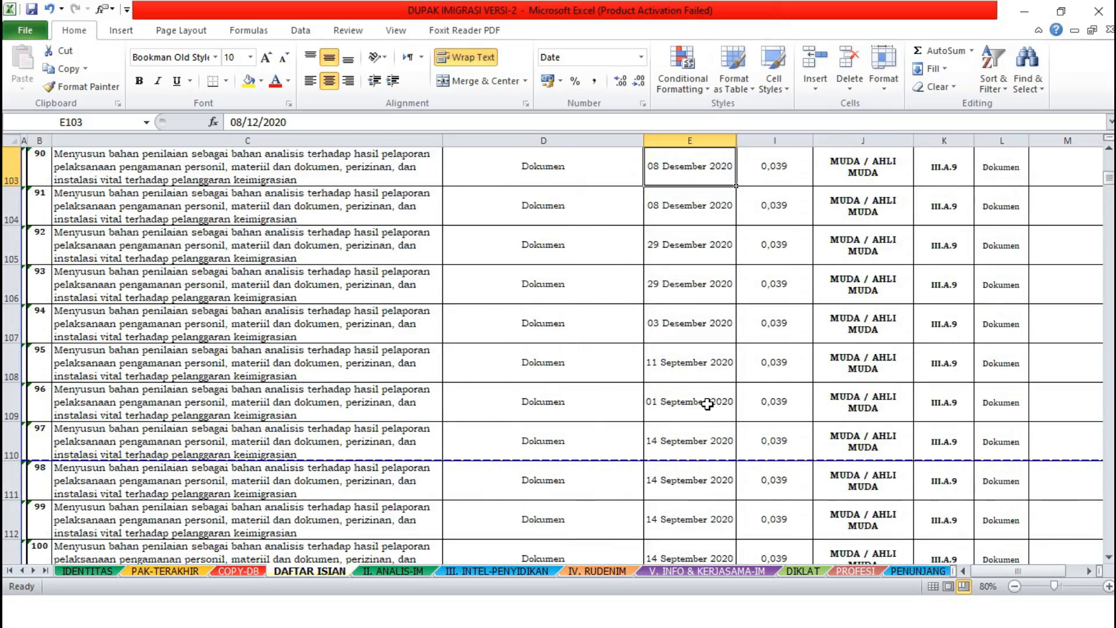
pyautogui.press('Up')
pyautogui.press('Up')
pyautogui.press('Up')
pyautogui.press('Up')
pyautogui.press('Up')
pyautogui.press('Up')
pyautogui.press('Up')
pyautogui.press('Up')
pyautogui.press('Up')
pyautogui.press('Up')
pyautogui.press('Up')
pyautogui.press('Up')
pyautogui.press('Up')
pyautogui.press('Up')
pyautogui.press('Up')
pyautogui.press('Up')
pyautogui.press('Up')
pyautogui.press('Up')
pyautogui.press('Up')
pyautogui.press('Up')
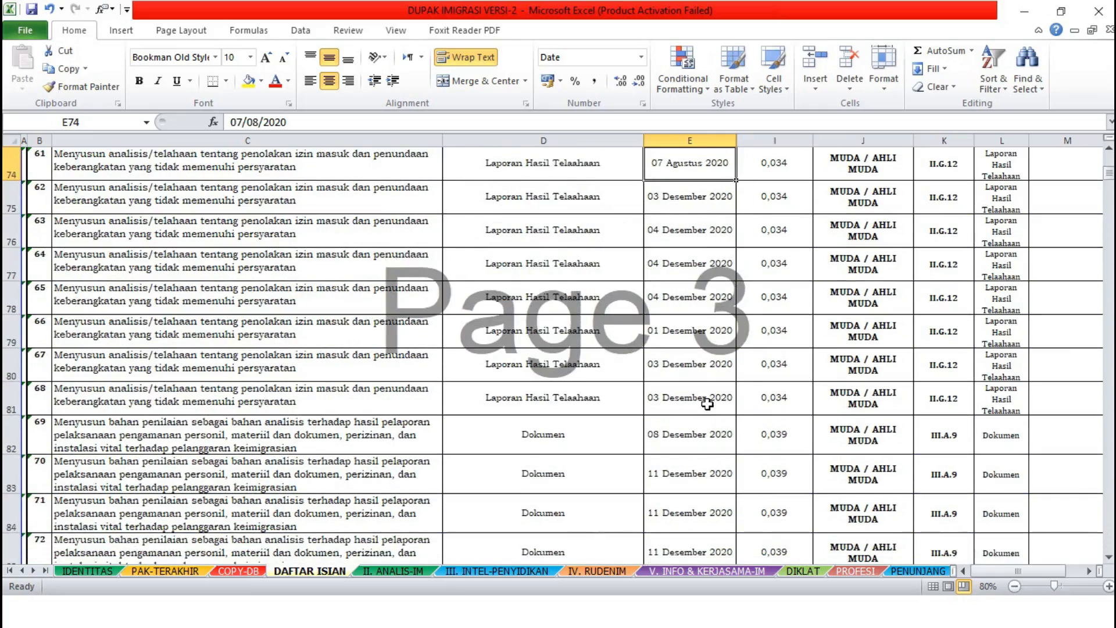
pyautogui.press('Up')
pyautogui.press('Up')
pyautogui.press('Up')
pyautogui.press('Up')
pyautogui.press('Up')
pyautogui.press('Up')
pyautogui.press('Up')
pyautogui.press('Up')
pyautogui.press('Up')
pyautogui.press('Up')
pyautogui.press('Up')
pyautogui.press('Up')
pyautogui.press('Up')
pyautogui.press('Up')
pyautogui.press('Up')
pyautogui.press('Up')
pyautogui.press('Up')
pyautogui.press('Up')
pyautogui.press('Up')
pyautogui.press('Up')
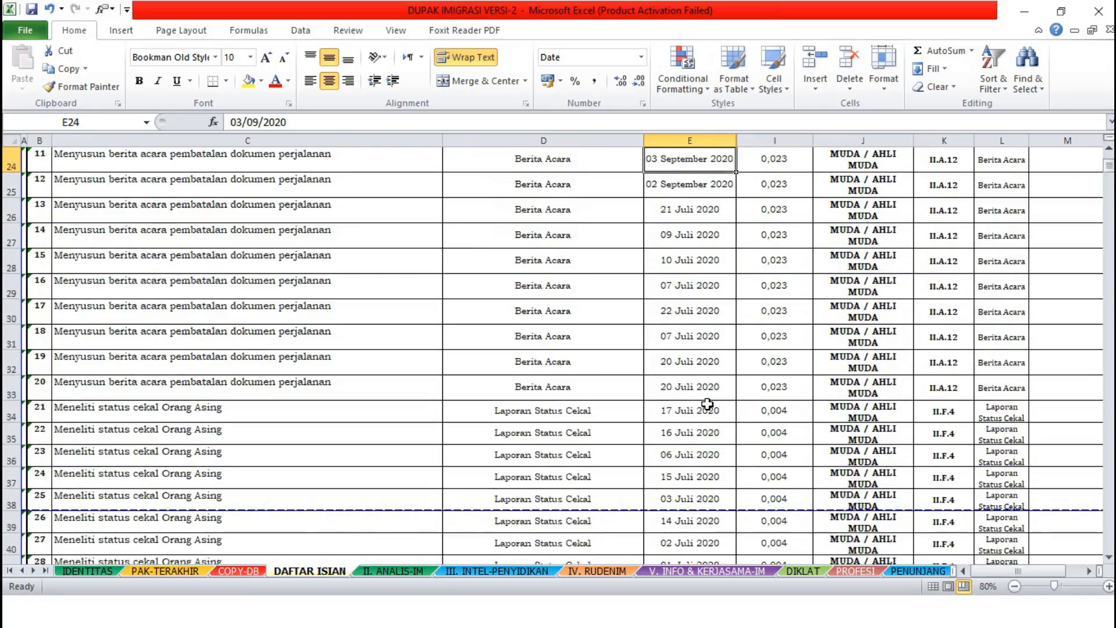
# Review the remaining activity dates in column E of DAFTAR ISIAN from row 24 up to the table header.
pyautogui.press('Up')
pyautogui.press('Up')
pyautogui.press('Up')
pyautogui.press('Up')
pyautogui.press('Up')
pyautogui.press('Up')
pyautogui.press('Up')
pyautogui.press('Up')
pyautogui.press('Up')
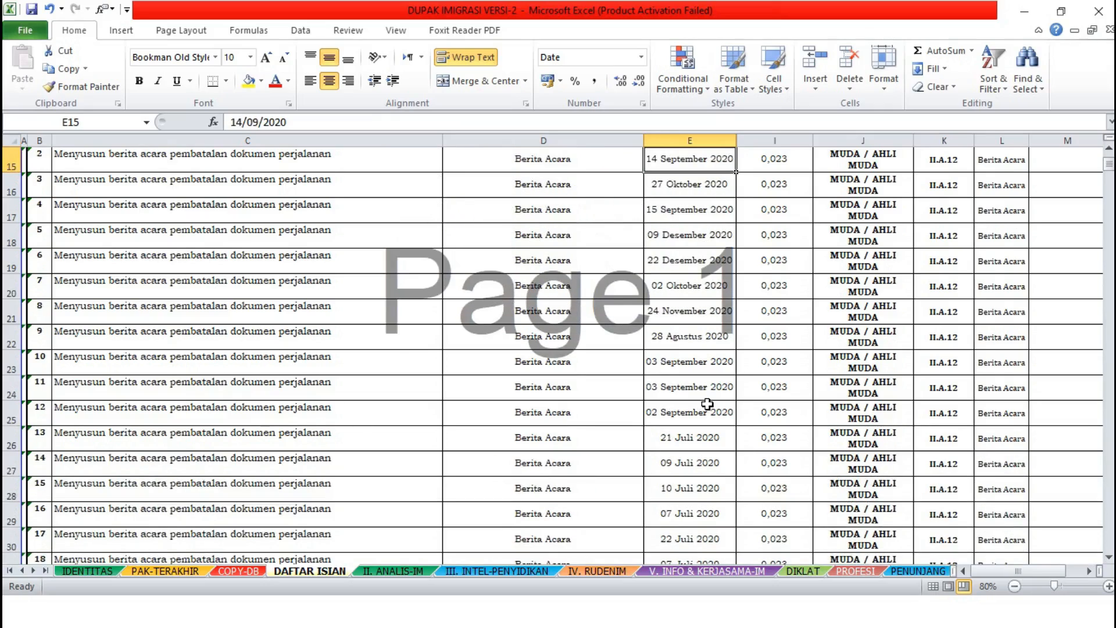
pyautogui.press('Up')
pyautogui.press('Up')
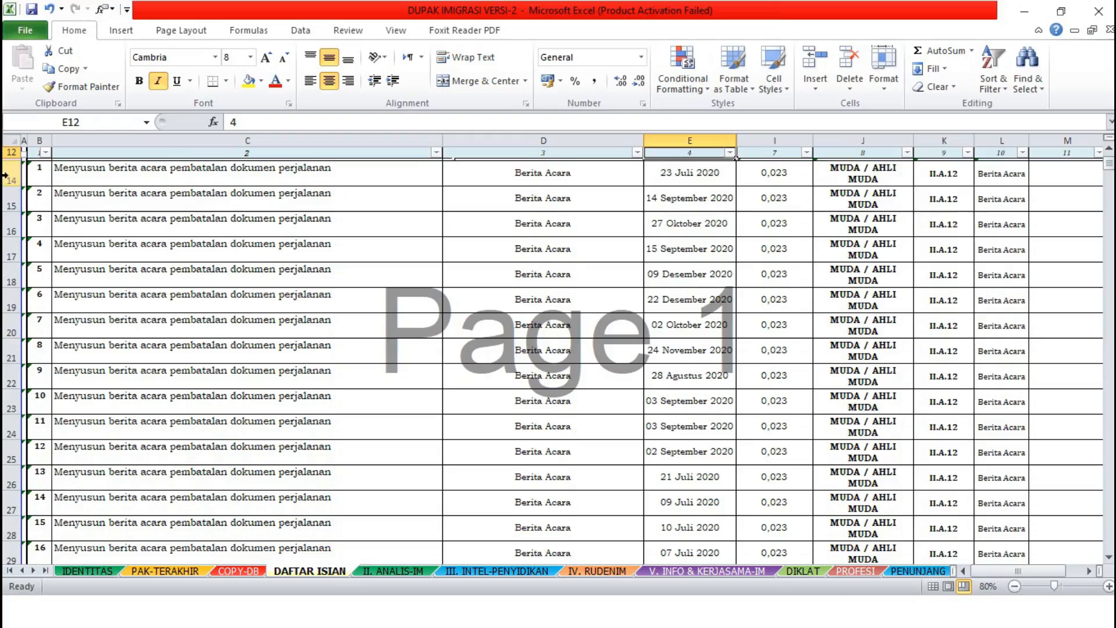
# Try autofitting the row heights of rows 14 to 267 in DAFTAR ISIAN, and undo the change.
pyautogui.moveTo(5, 174); pyautogui.dragTo(7, 303)
pyautogui.click(884, 88)
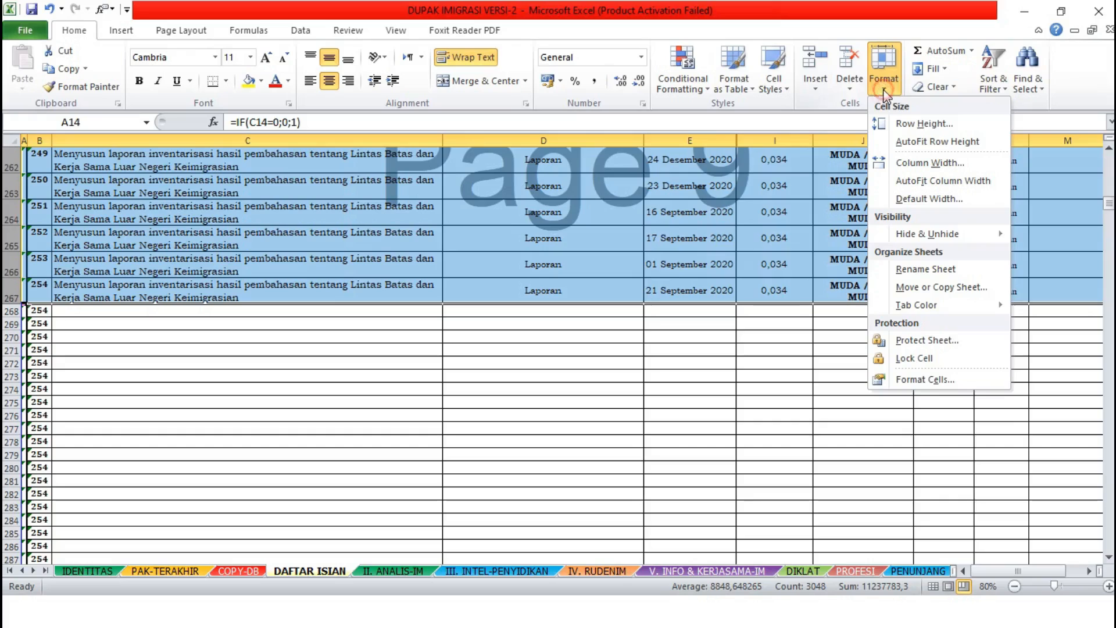
pyautogui.click(937, 142)
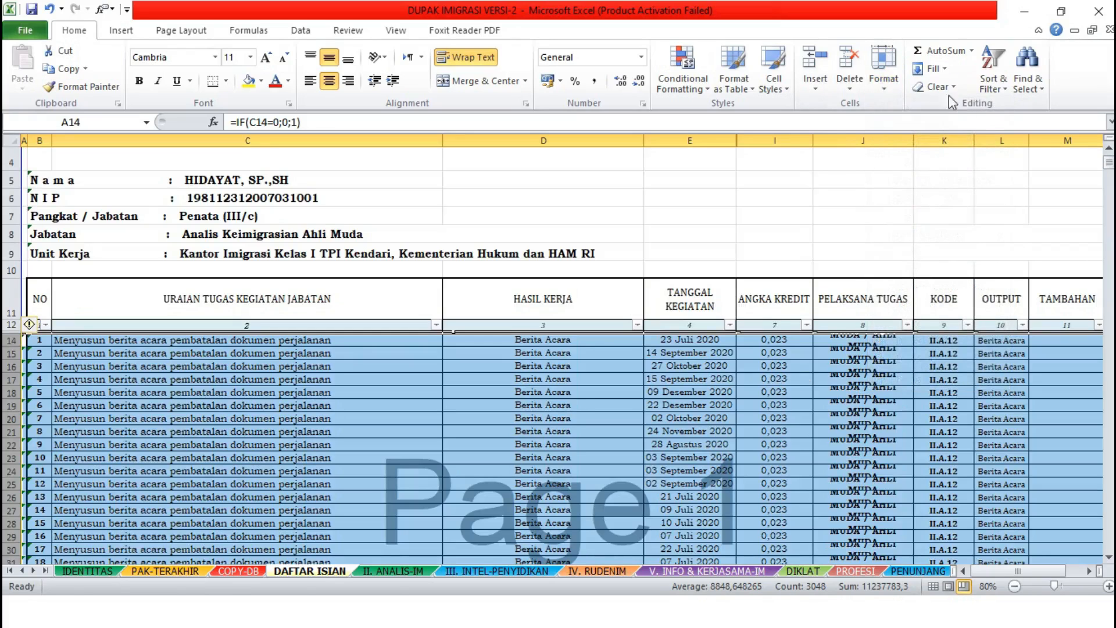
pyautogui.click(884, 76)
pyautogui.click(921, 140)
pyautogui.click(488, 445)
pyautogui.hotkey('ctrl', 'z')
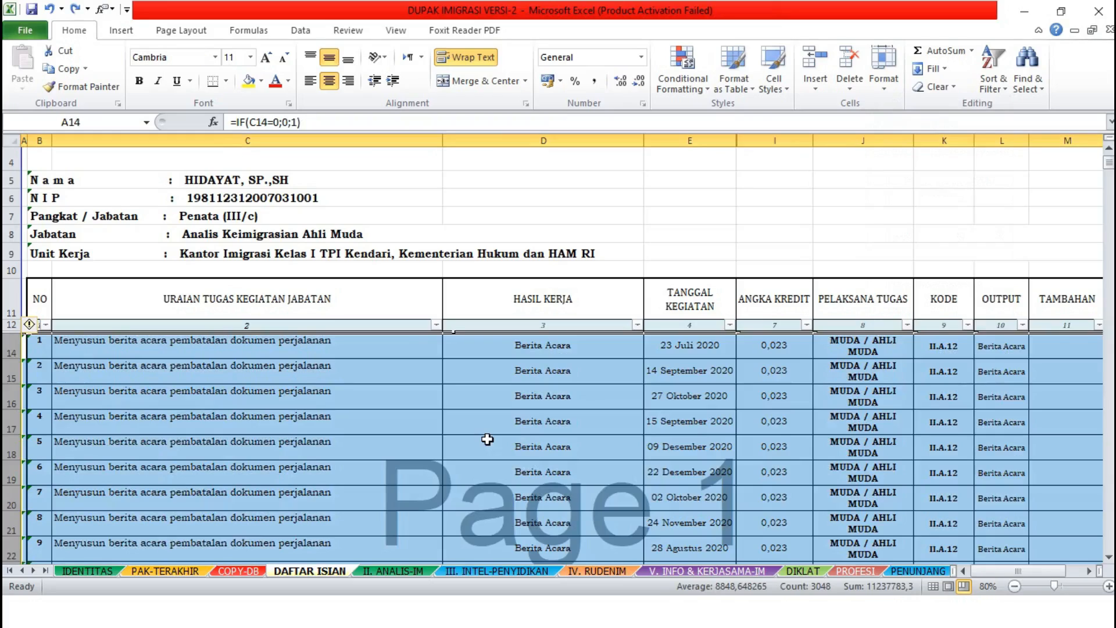
# Examine the listed activities in DAFTAR ISIAN from the first entry down to the TOTAL ANGKA KREDIT row and signature block.
pyautogui.press('Down')
pyautogui.press('Down')
pyautogui.press('Down')
pyautogui.press('Down')
pyautogui.press('Down')
pyautogui.press('Down')
pyautogui.press('Down')
pyautogui.press('Down')
pyautogui.press('Down')
pyautogui.press('Down')
pyautogui.press('Down')
pyautogui.press('Down')
pyautogui.press('Down')
pyautogui.press('Down')
pyautogui.press('Down')
pyautogui.press('Down')
pyautogui.press('Down')
pyautogui.press('Down')
pyautogui.press('Down')
pyautogui.press('Down')
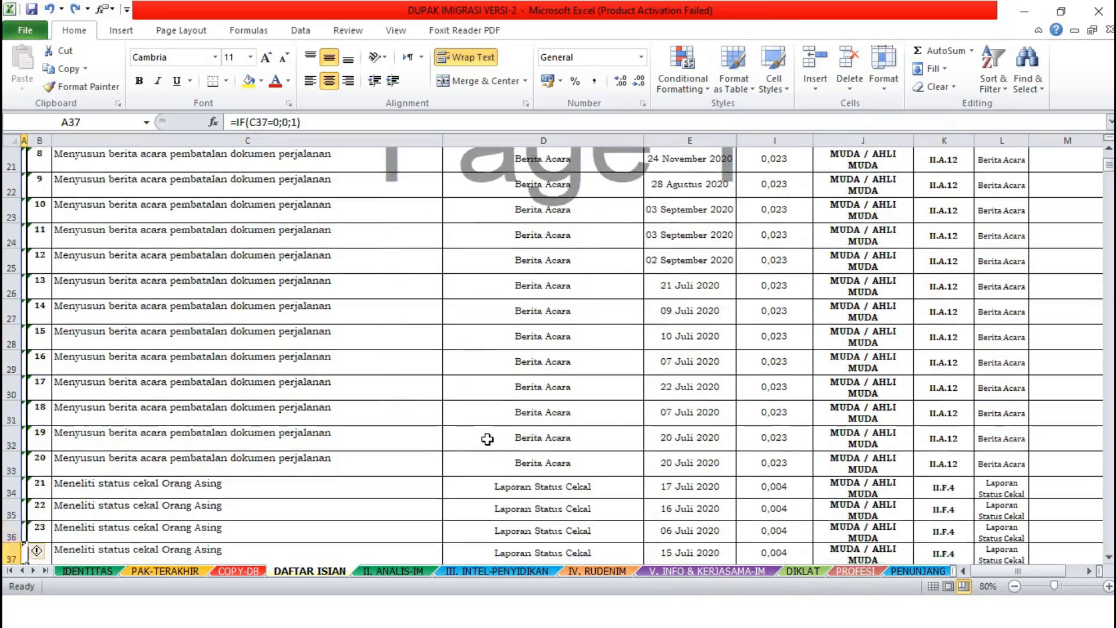
pyautogui.press('Down')
pyautogui.press('Down')
pyautogui.press('Down')
pyautogui.press('Down')
pyautogui.press('Down')
pyautogui.press('Down')
pyautogui.press('Down')
pyautogui.press('Down')
pyautogui.press('Down')
pyautogui.press('Down')
pyautogui.press('Down')
pyautogui.press('Down')
pyautogui.press('Down')
pyautogui.press('Down')
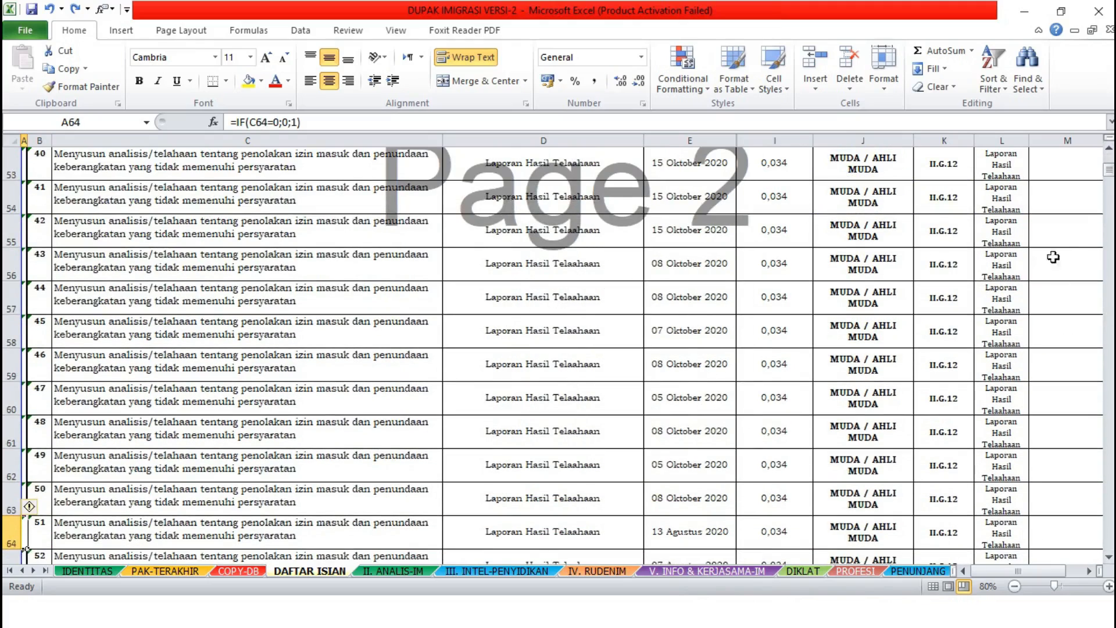
pyautogui.moveTo(1110, 181); pyautogui.dragTo(1112, 555)
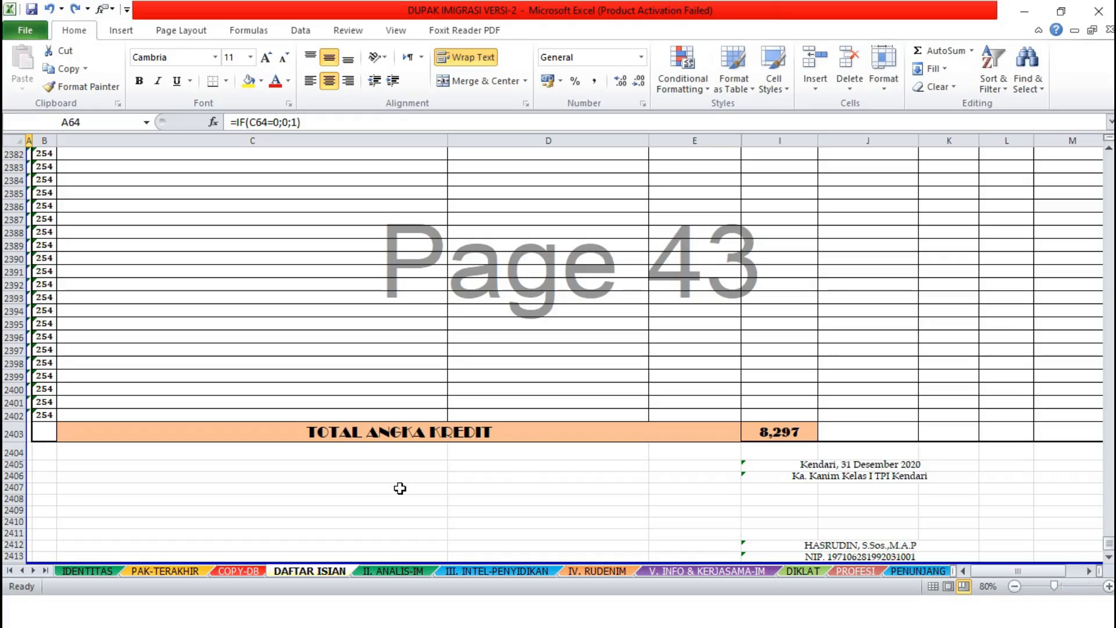
# Filter column A of the II. ANALIS-IM sheet to exclude the value 0, keeping 1 and blanks.
pyautogui.click(402, 571)
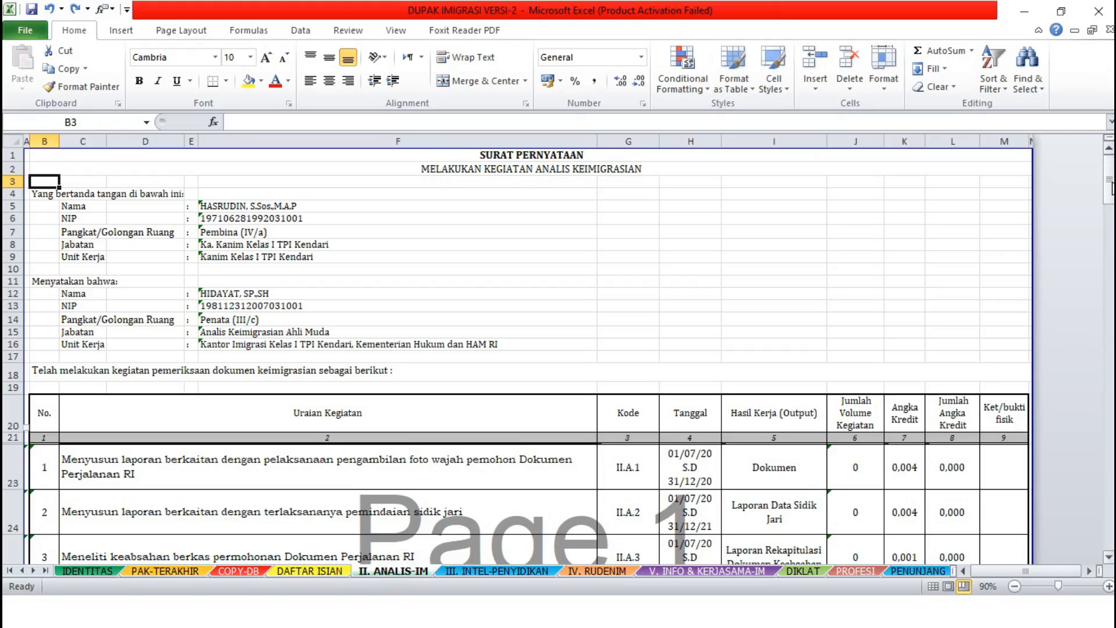
pyautogui.moveTo(1112, 186)
pyautogui.mouseDown()
pyautogui.moveTo(1112, 199)
pyautogui.moveTo(1112, 189)
pyautogui.mouseUp()
pyautogui.moveTo(1111, 195); pyautogui.dragTo(1110, 236)
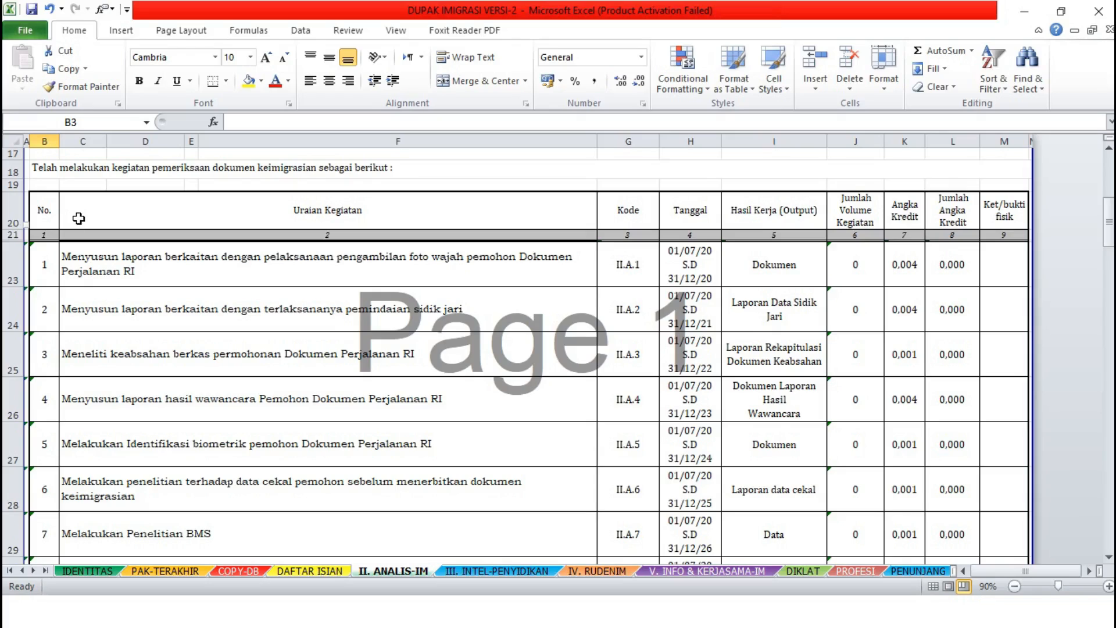
pyautogui.click(12, 216)
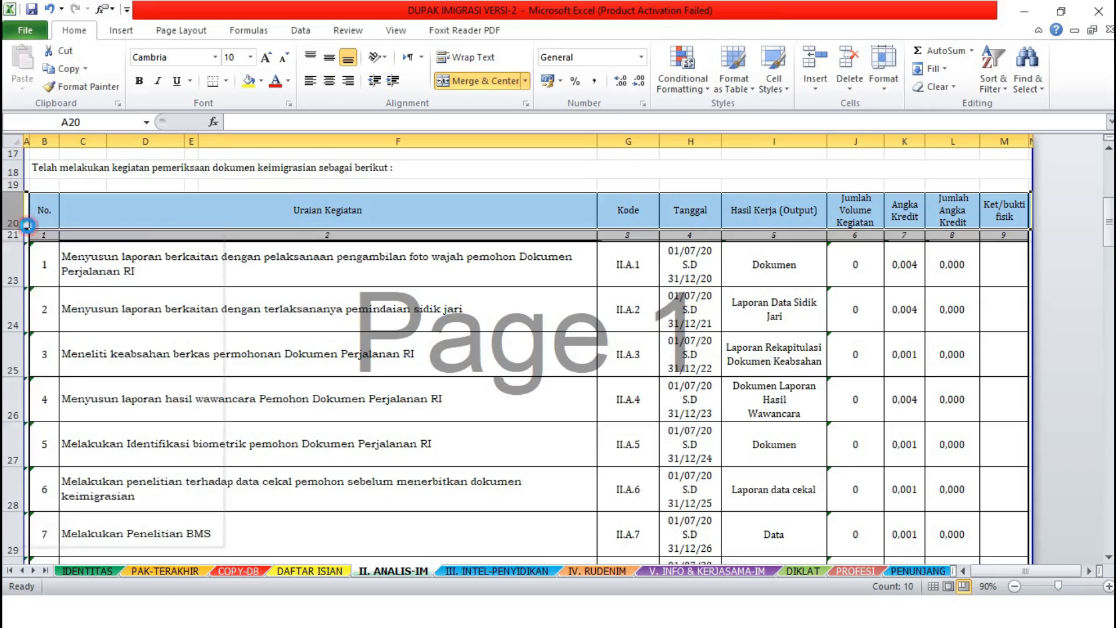
pyautogui.click(29, 232)
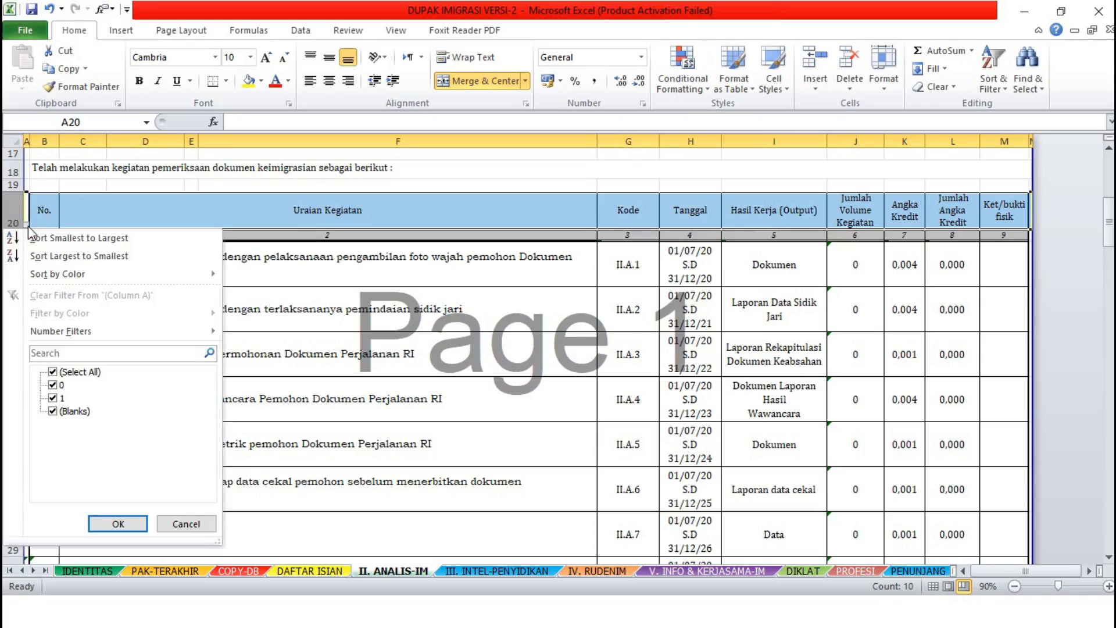
pyautogui.click(52, 386)
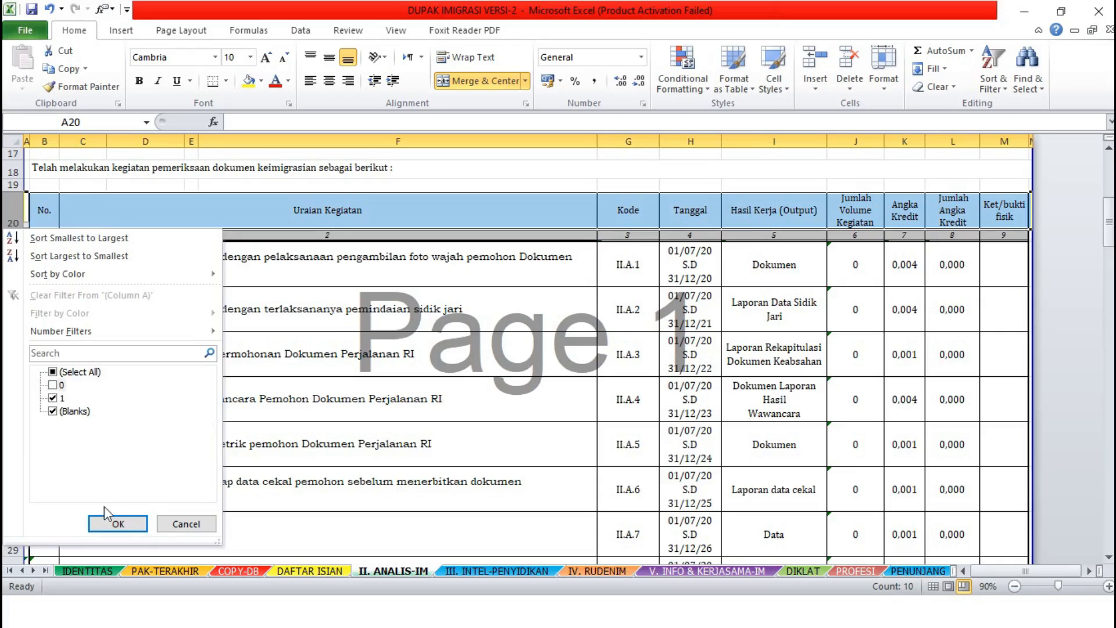
pyautogui.click(121, 525)
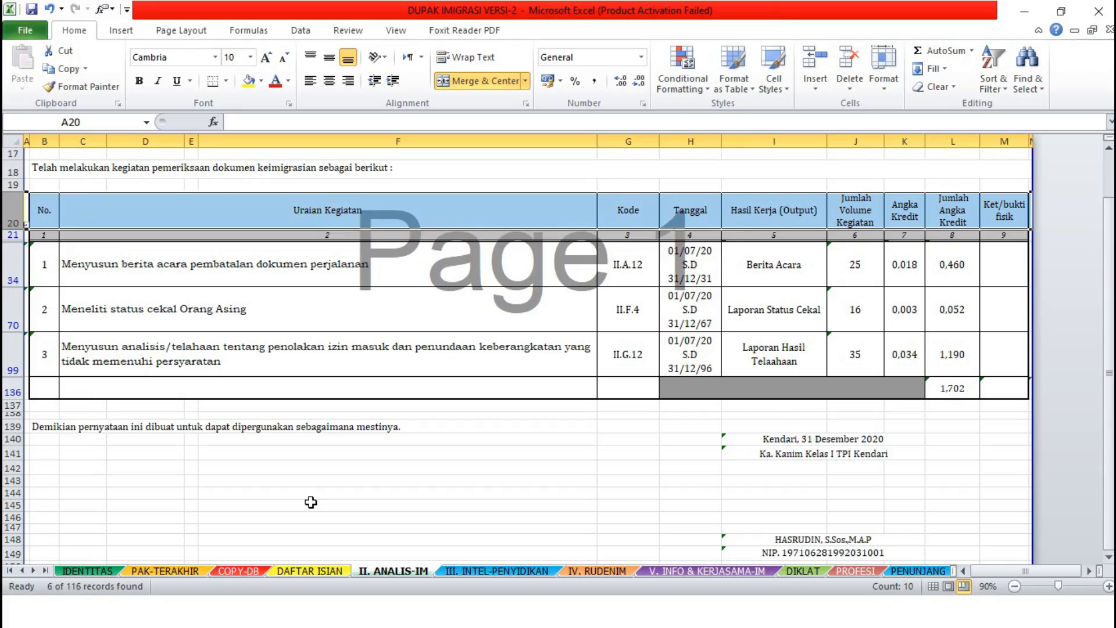
# Filter column A of the III. INTEL-PENYIDIKAN sheet to exclude the value 0, and check the activity table down to its total.
pyautogui.click(496, 570)
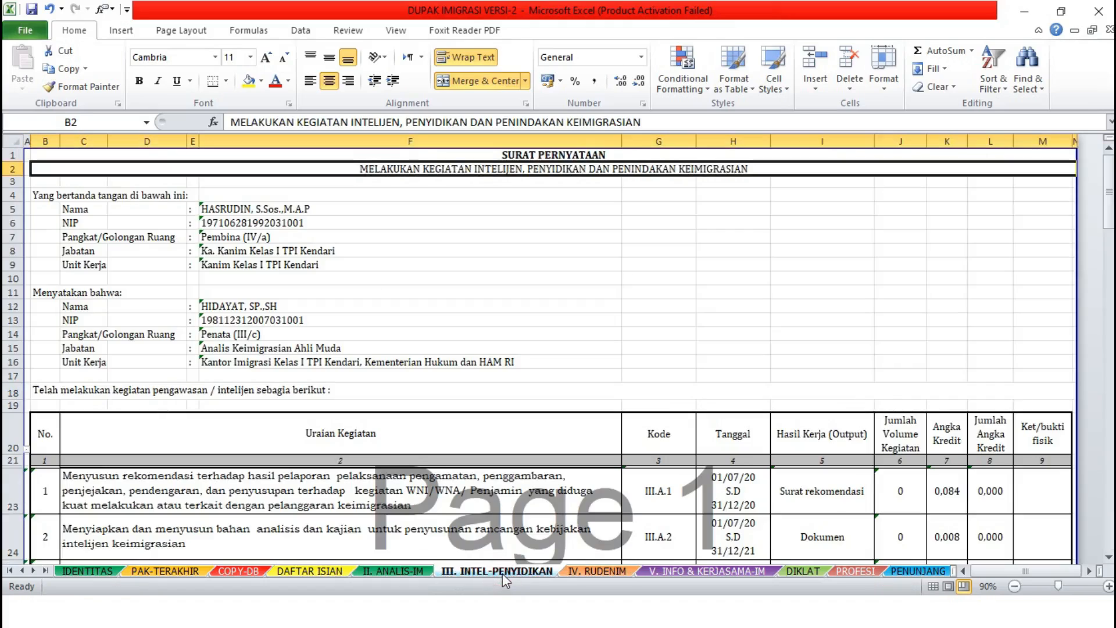
pyautogui.click(28, 453)
pyautogui.click(61, 286)
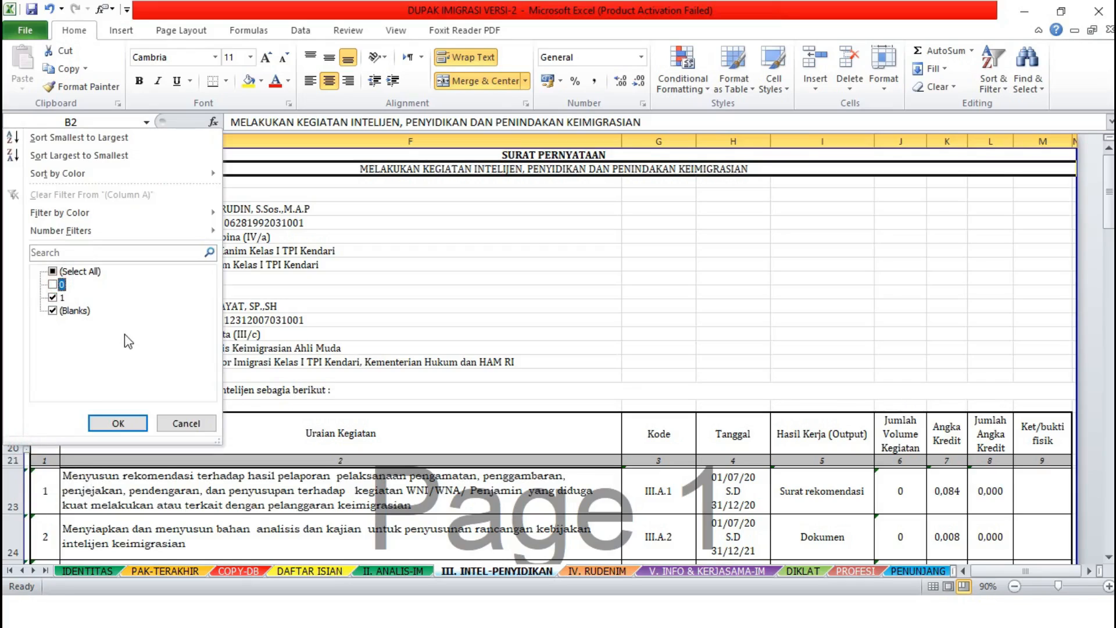
pyautogui.click(136, 424)
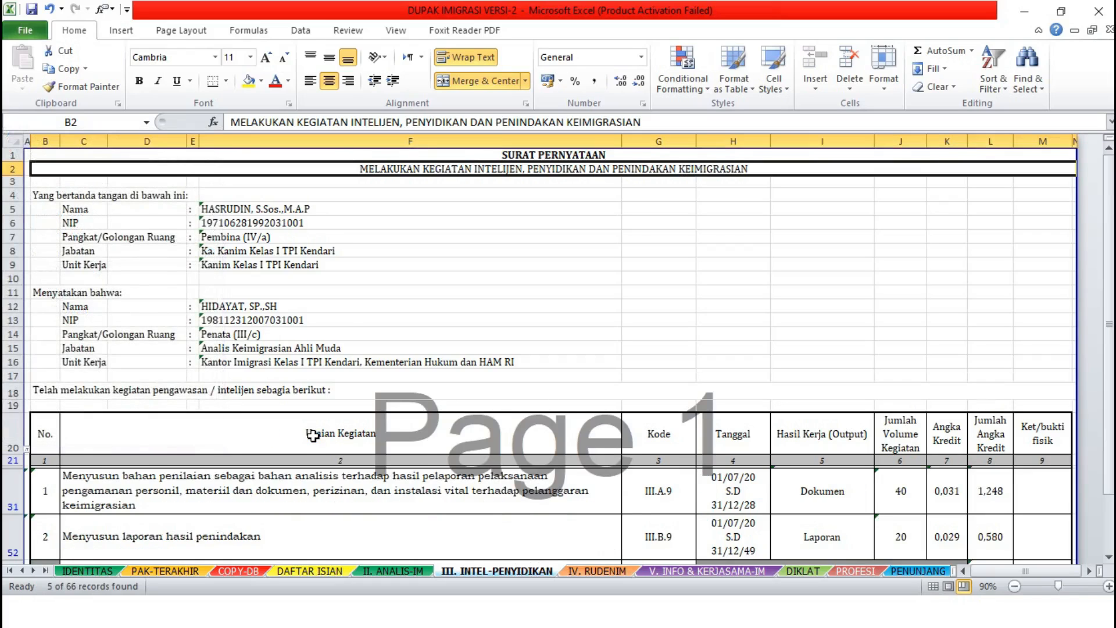
pyautogui.moveTo(1113, 271)
pyautogui.mouseDown()
pyautogui.moveTo(1111, 300)
pyautogui.moveTo(1075, 298)
pyautogui.mouseUp()
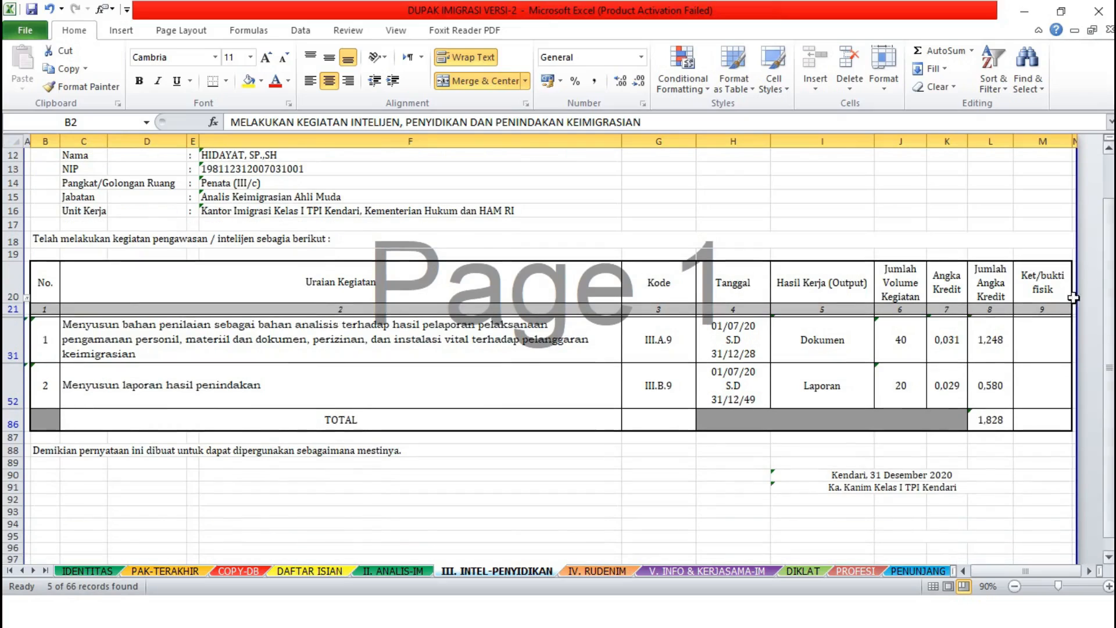
# Filter column A of the IV. RUDENIM sheet to exclude the value 0, keeping 1 and blanks.
pyautogui.click(598, 571)
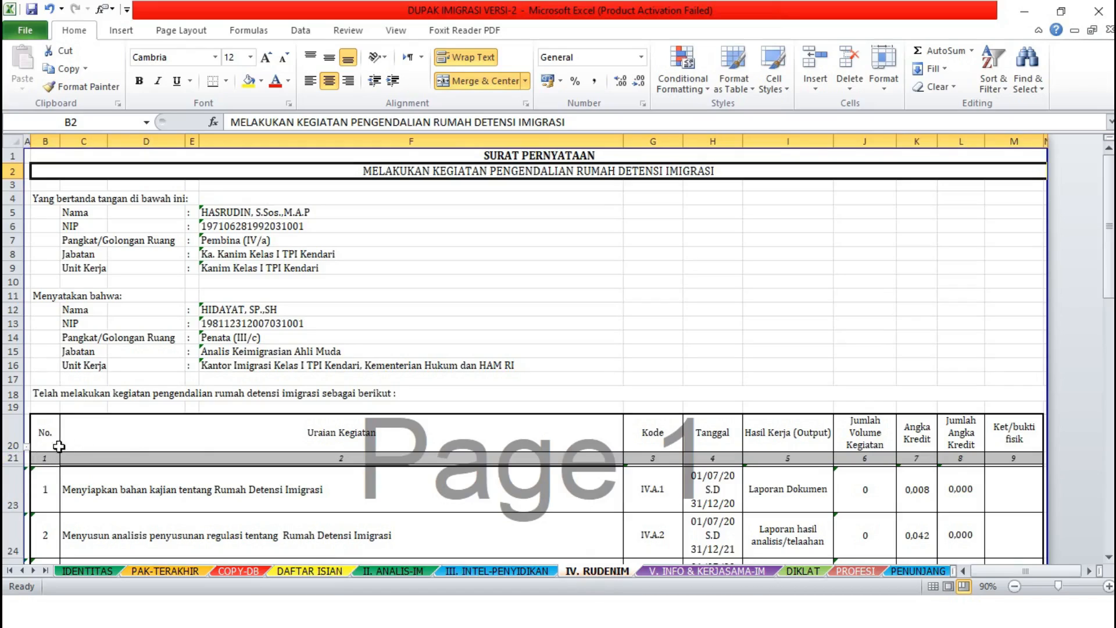
pyautogui.click(27, 449)
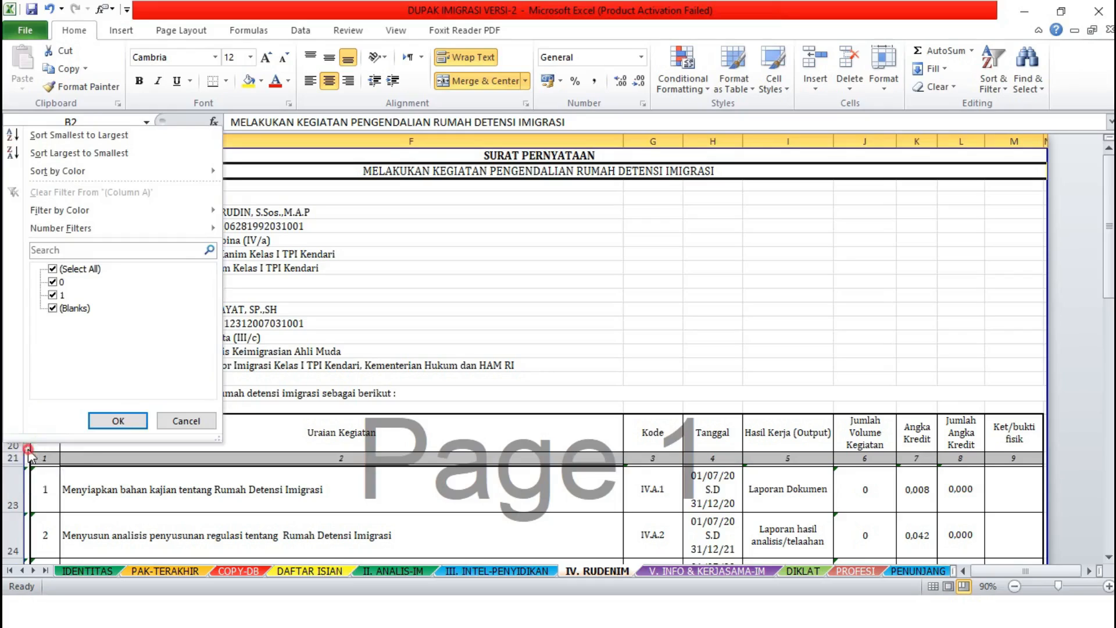
pyautogui.click(53, 282)
pyautogui.click(133, 420)
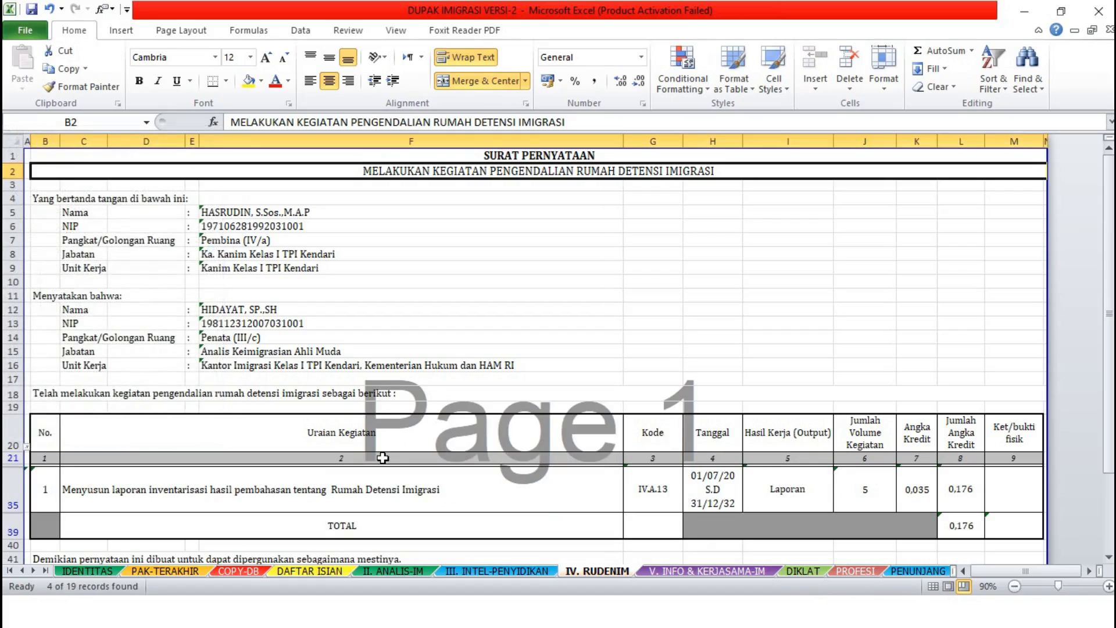
# Filter column A of the V. INFO & KERJASAMA-IM sheet to exclude the value 0, and check the activity table down to its total.
pyautogui.click(719, 575)
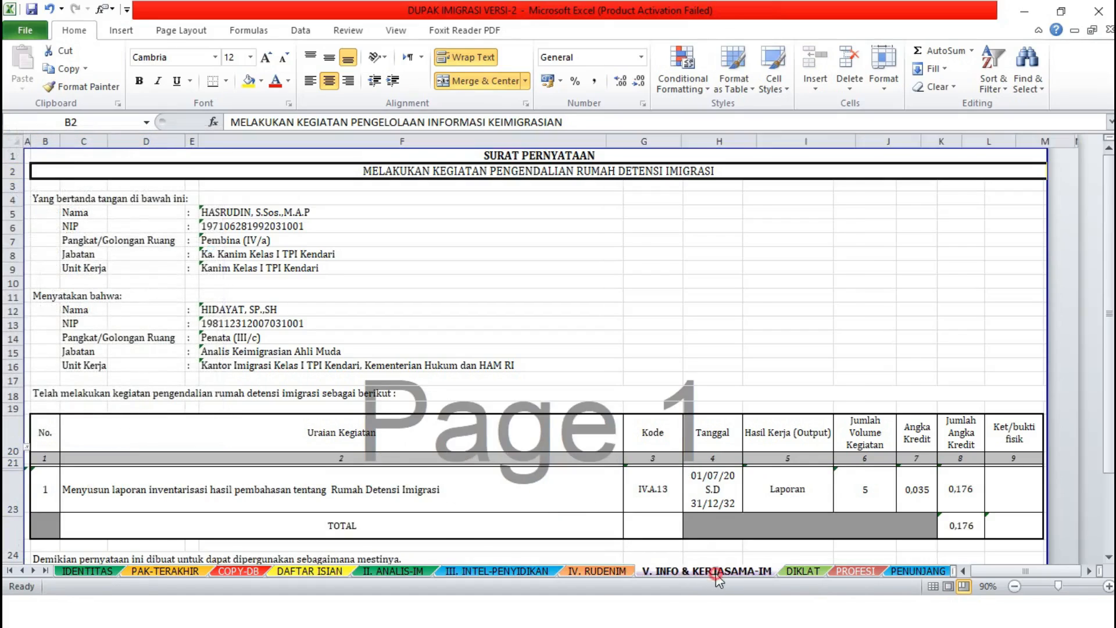
pyautogui.click(29, 457)
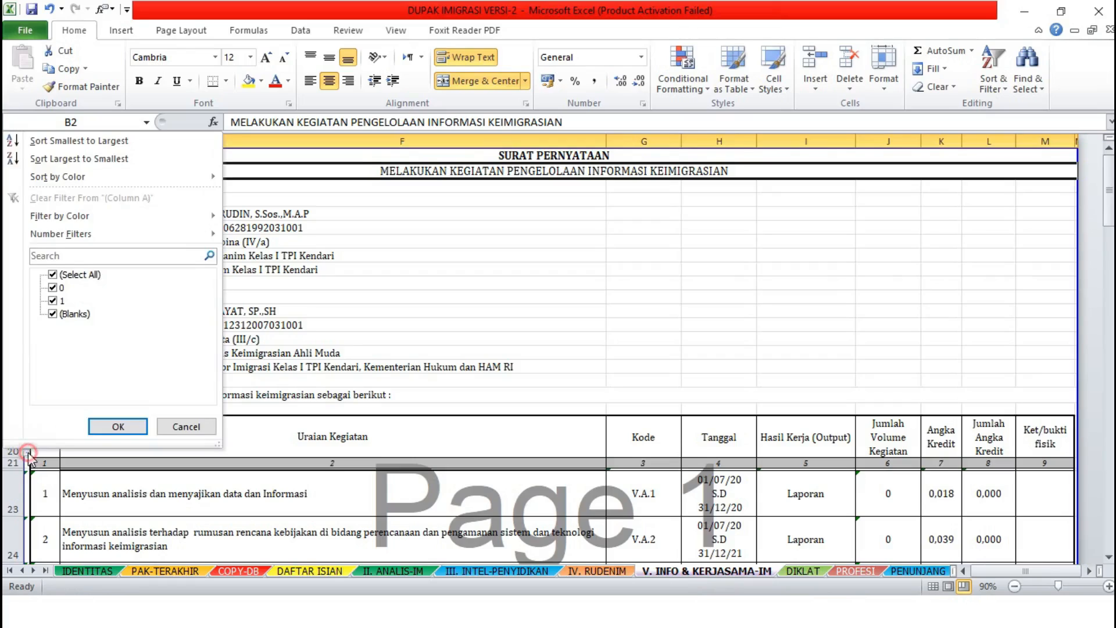
pyautogui.click(53, 288)
pyautogui.click(117, 425)
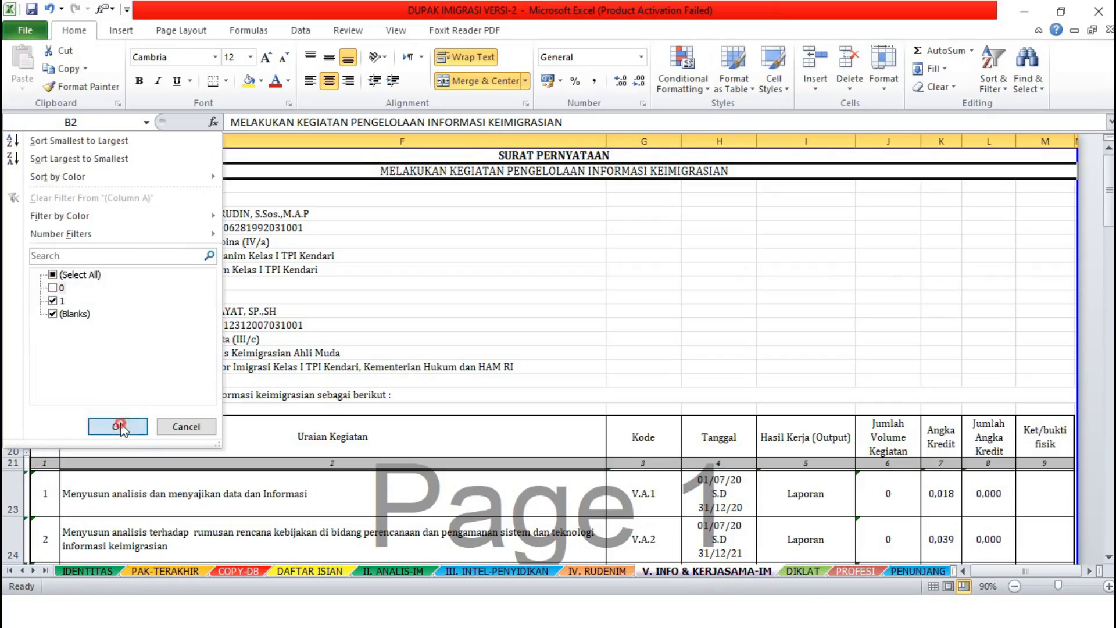
pyautogui.moveTo(1109, 345); pyautogui.dragTo(1111, 366)
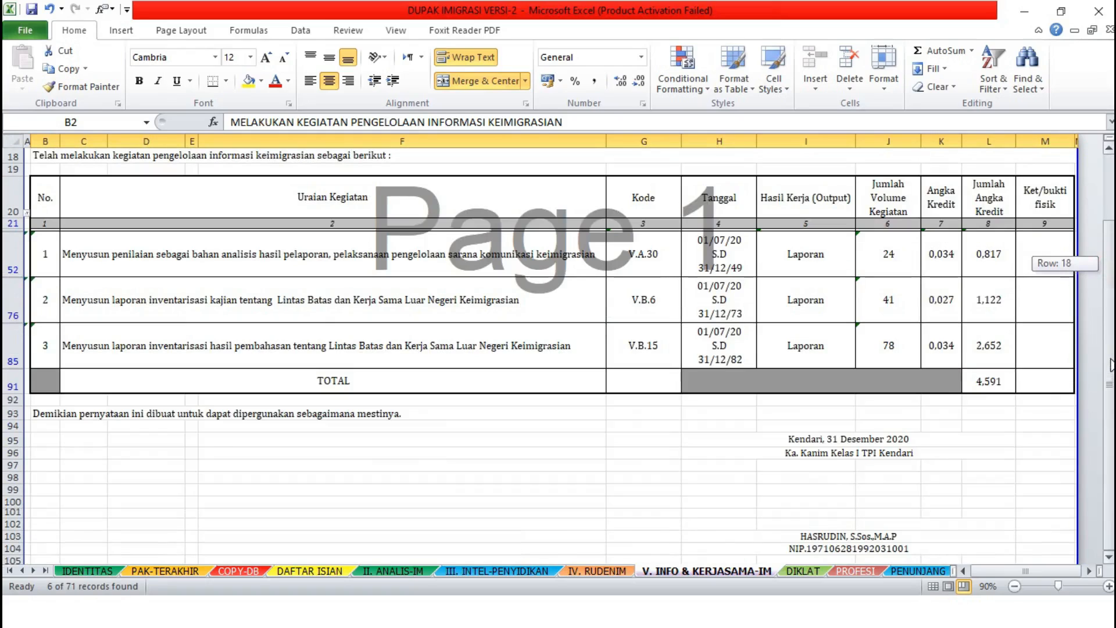
# Widen the narrow column A slightly on the DIKLAT sheet.
pyautogui.click(813, 572)
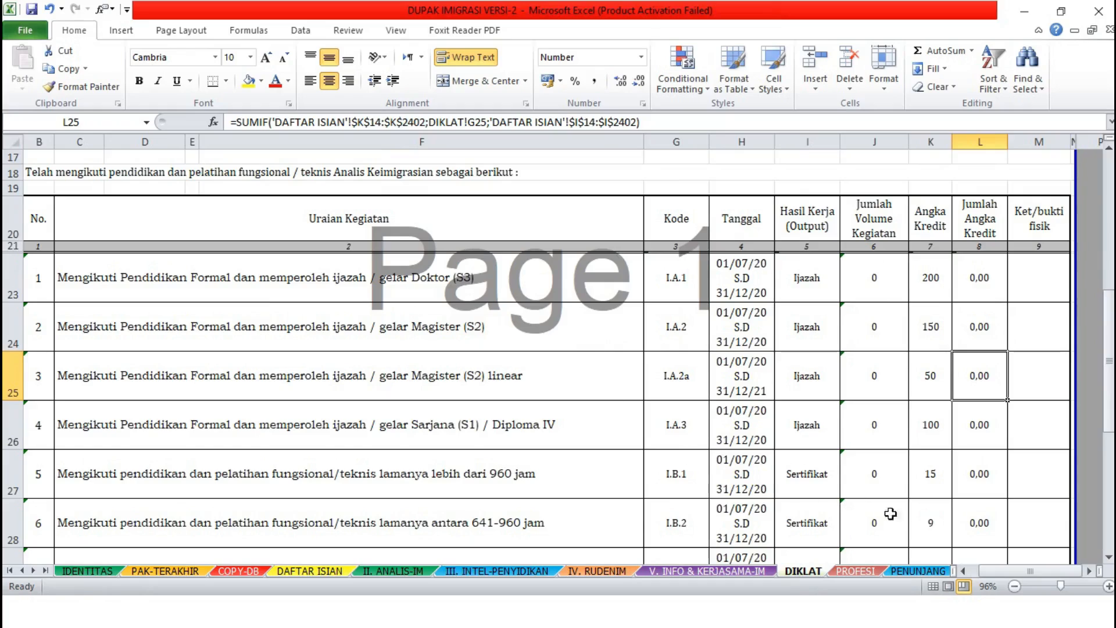
pyautogui.click(1003, 585)
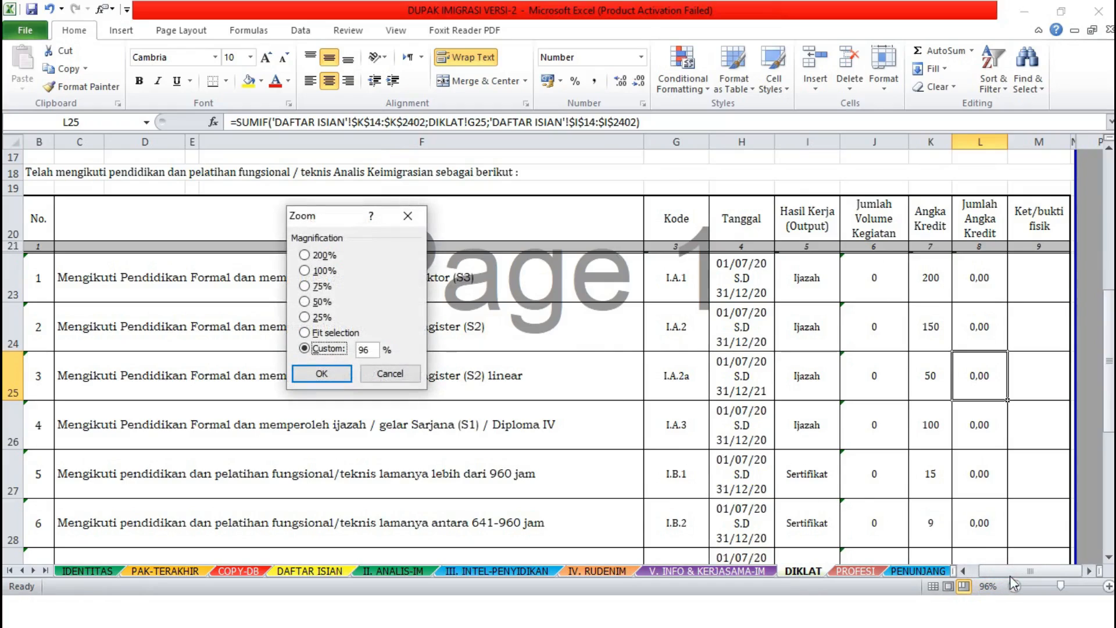
pyautogui.click(390, 373)
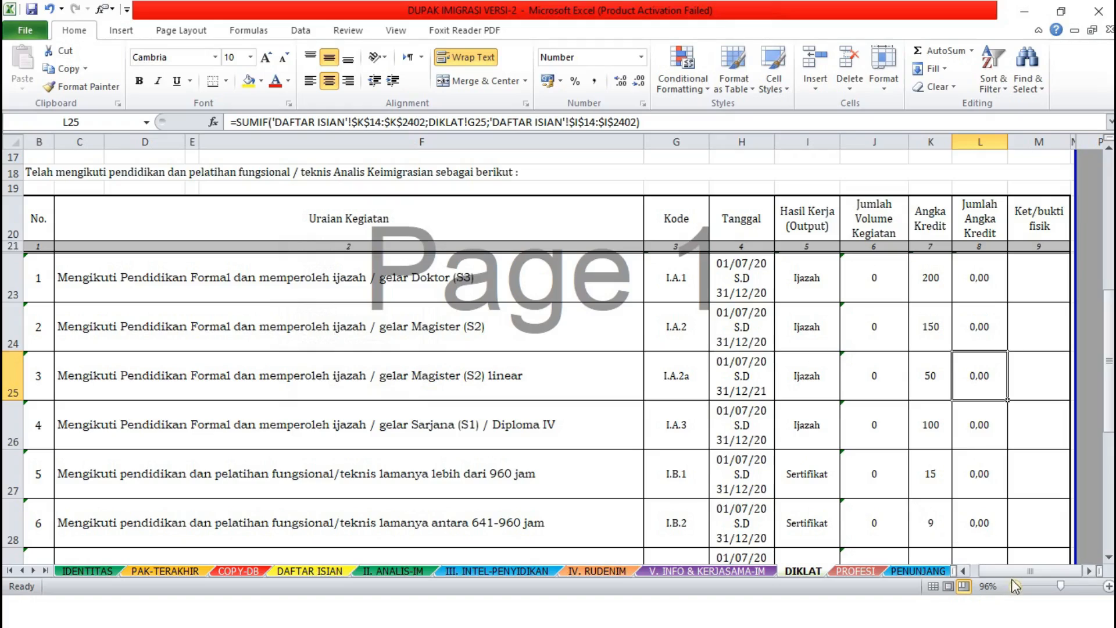
pyautogui.moveTo(1012, 574); pyautogui.dragTo(965, 566)
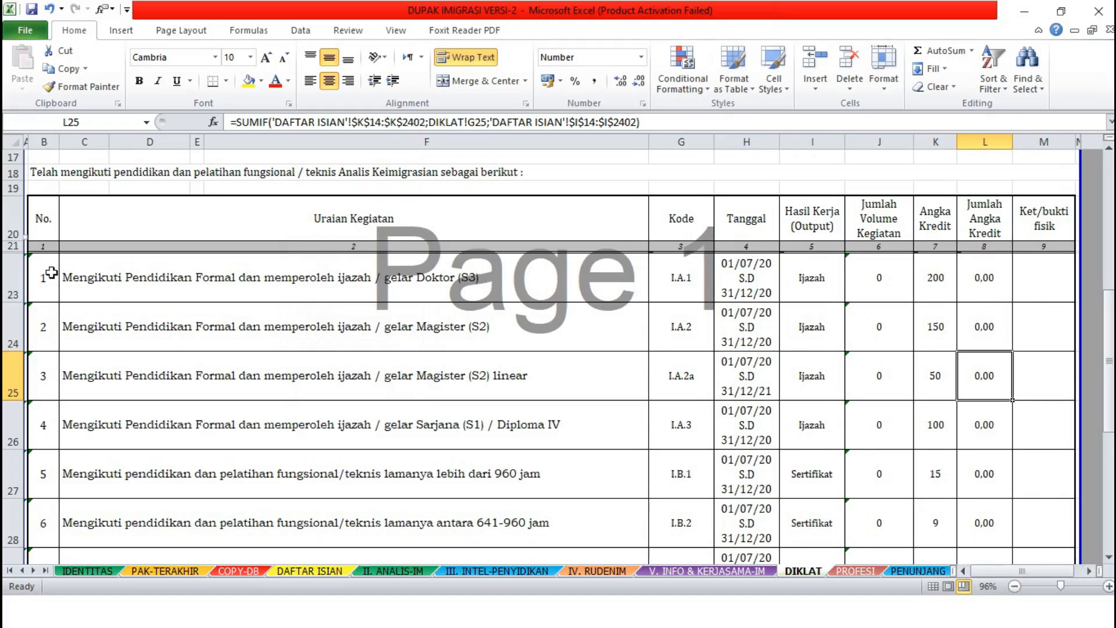
pyautogui.click(28, 142)
pyautogui.moveTo(28, 142); pyautogui.dragTo(32, 142)
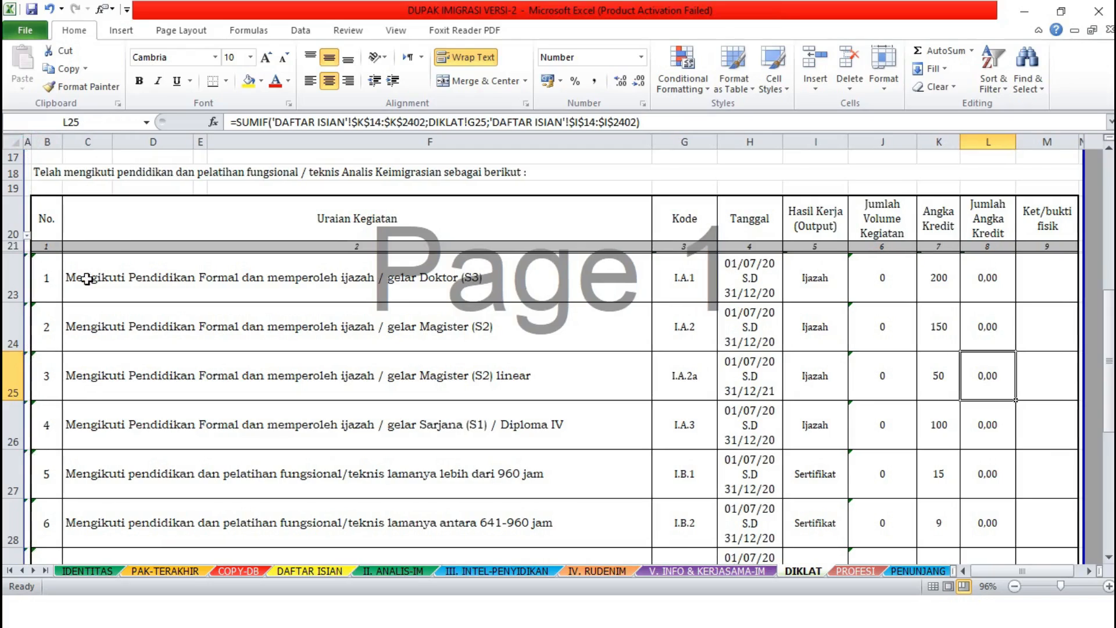
# Filter column A of the DIKLAT sheet to exclude the value 0, and look over the statement up to its heading.
pyautogui.click(27, 235)
pyautogui.click(54, 397)
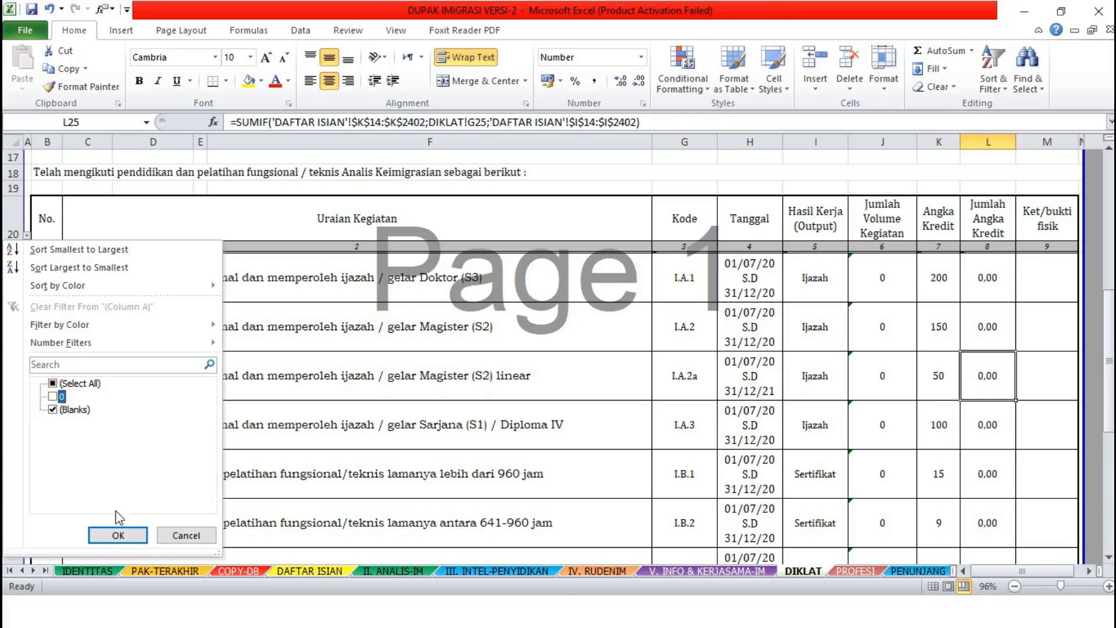
pyautogui.click(122, 535)
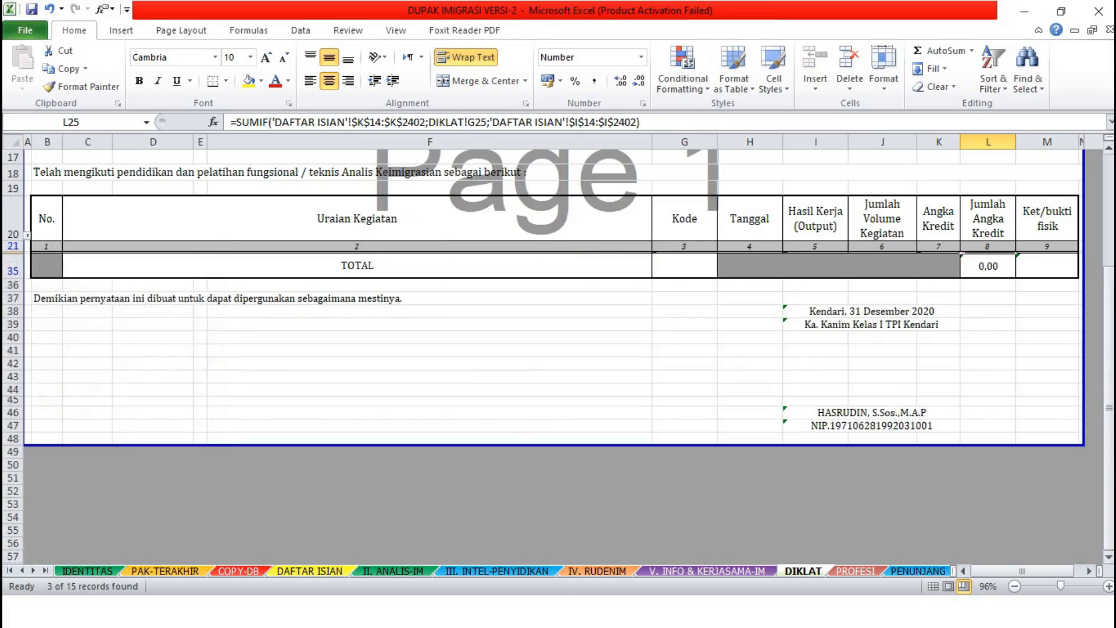
pyautogui.moveTo(1111, 407); pyautogui.dragTo(1112, 388)
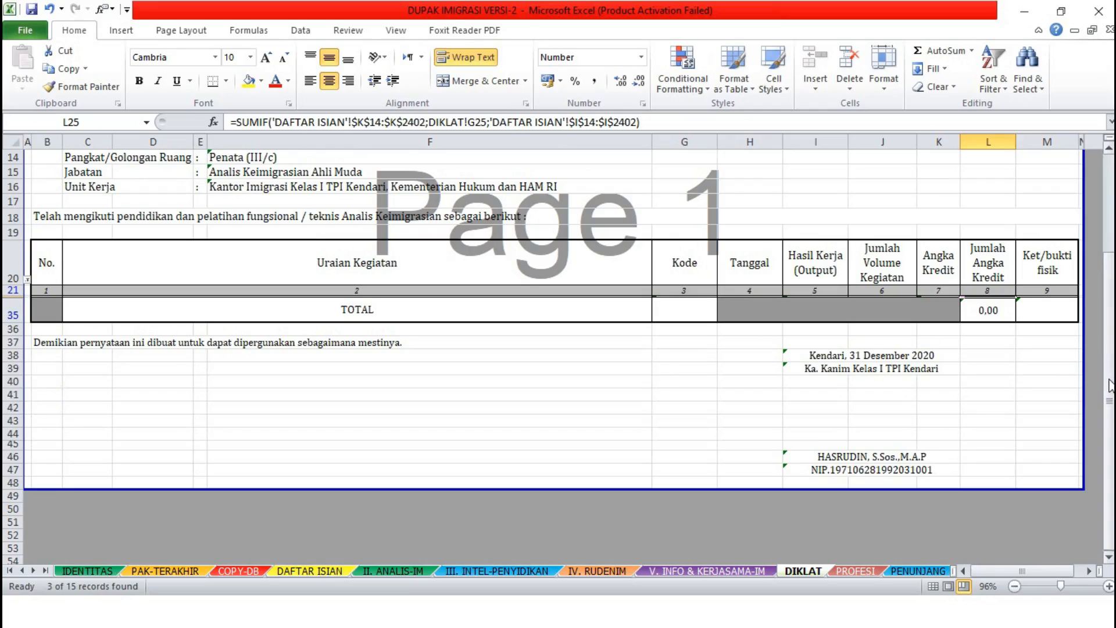
pyautogui.moveTo(1110, 369); pyautogui.dragTo(1110, 337)
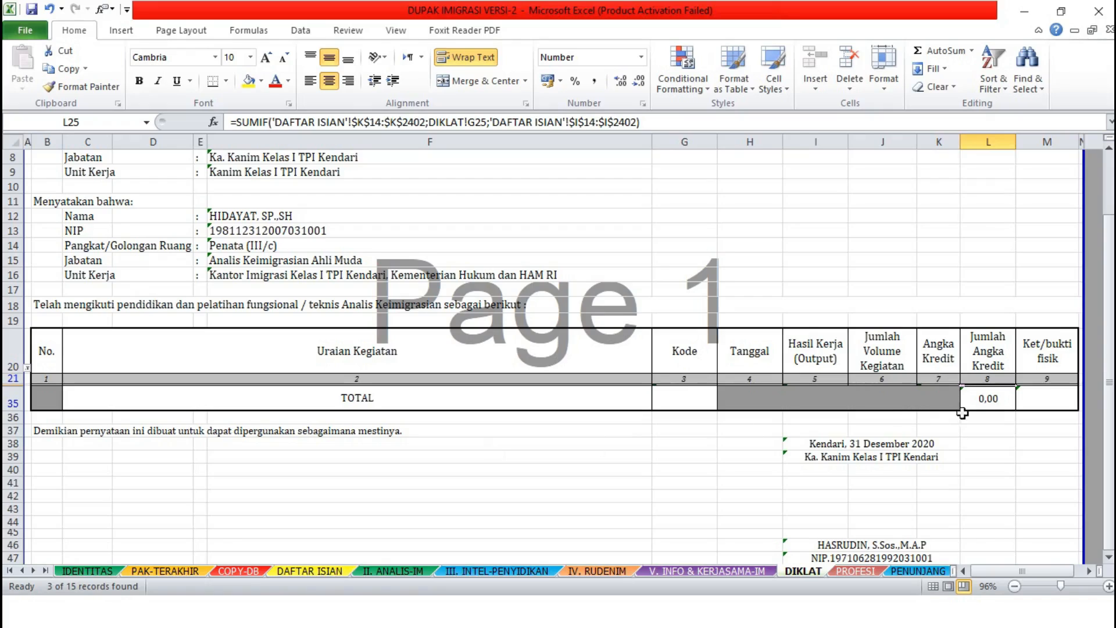
pyautogui.moveTo(1110, 387); pyautogui.dragTo(1109, 331)
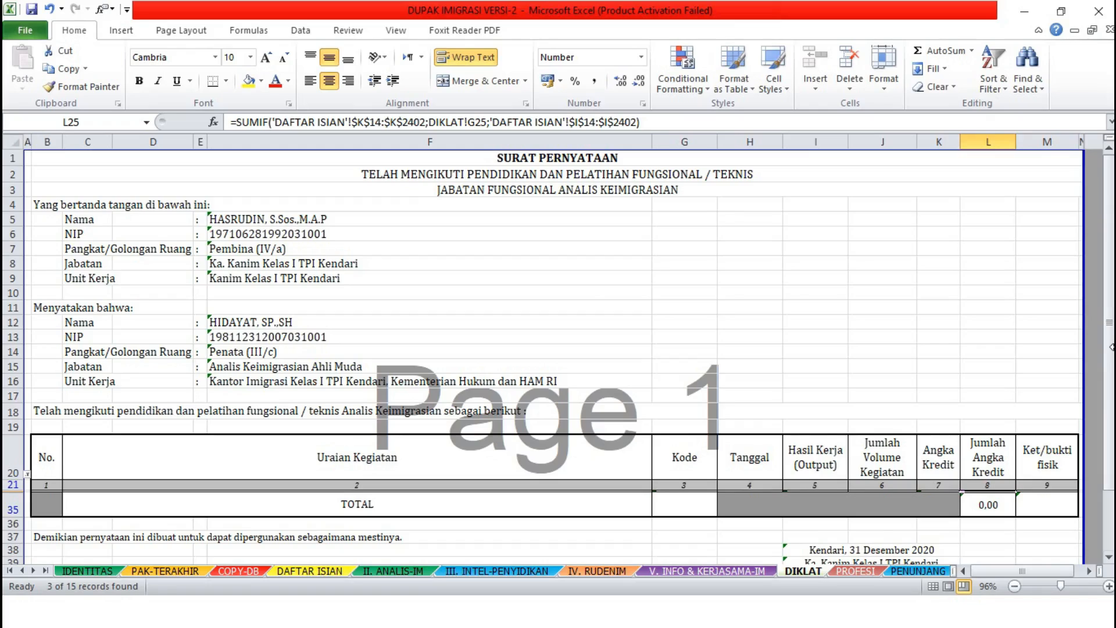
# Filter column A of the PROFESI sheet to exclude the value 0, keeping the blanks.
pyautogui.moveTo(1111, 347); pyautogui.dragTo(1111, 375)
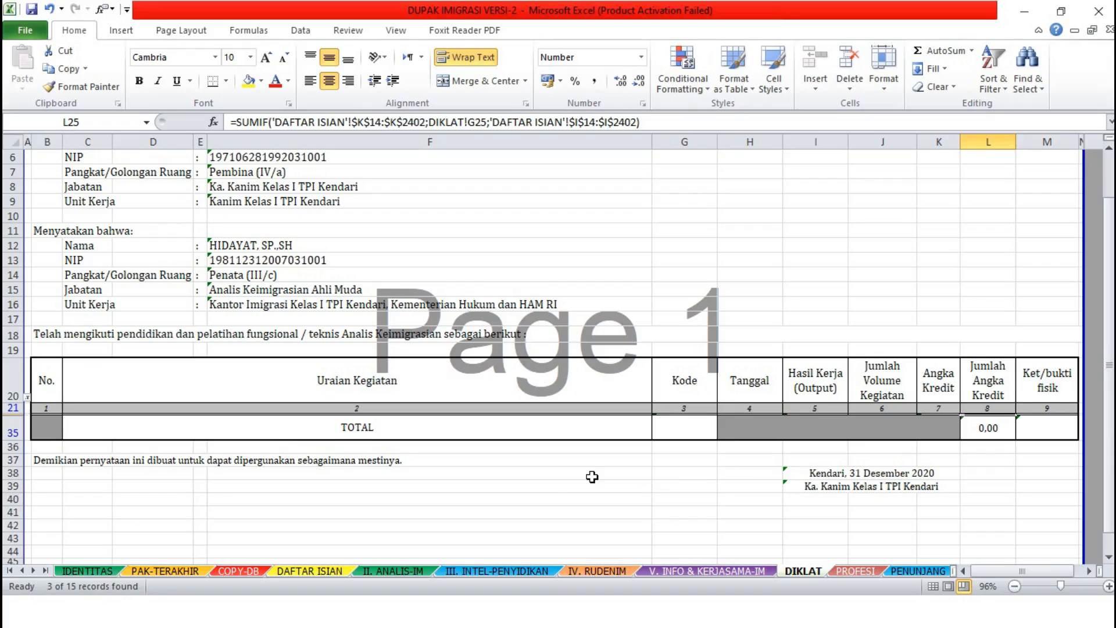
pyautogui.click(857, 573)
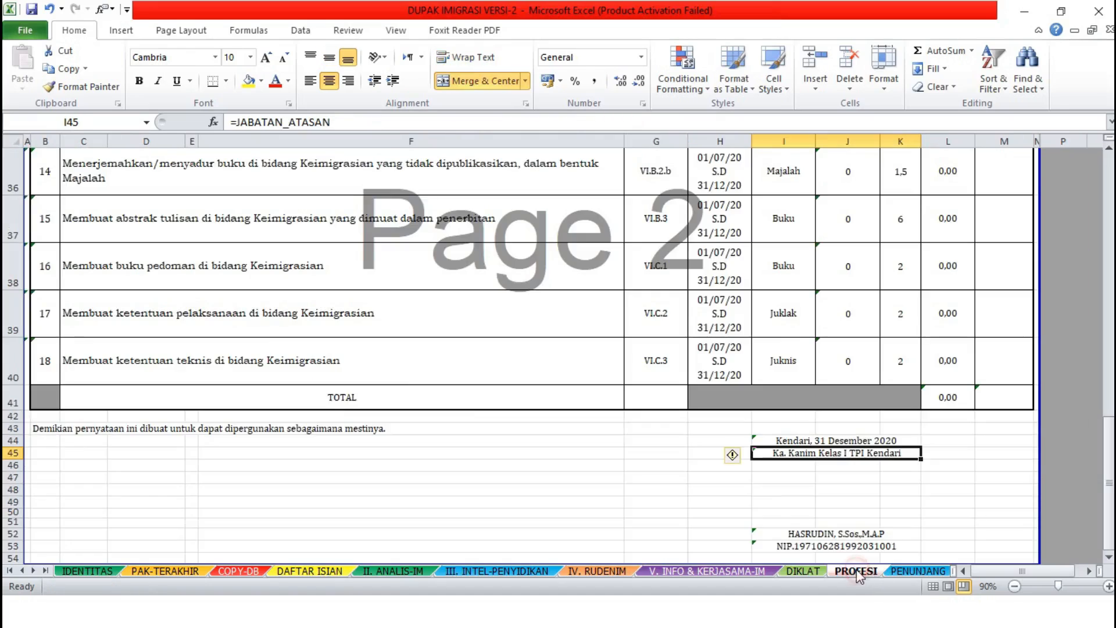
pyautogui.moveTo(1110, 486); pyautogui.dragTo(1098, 228)
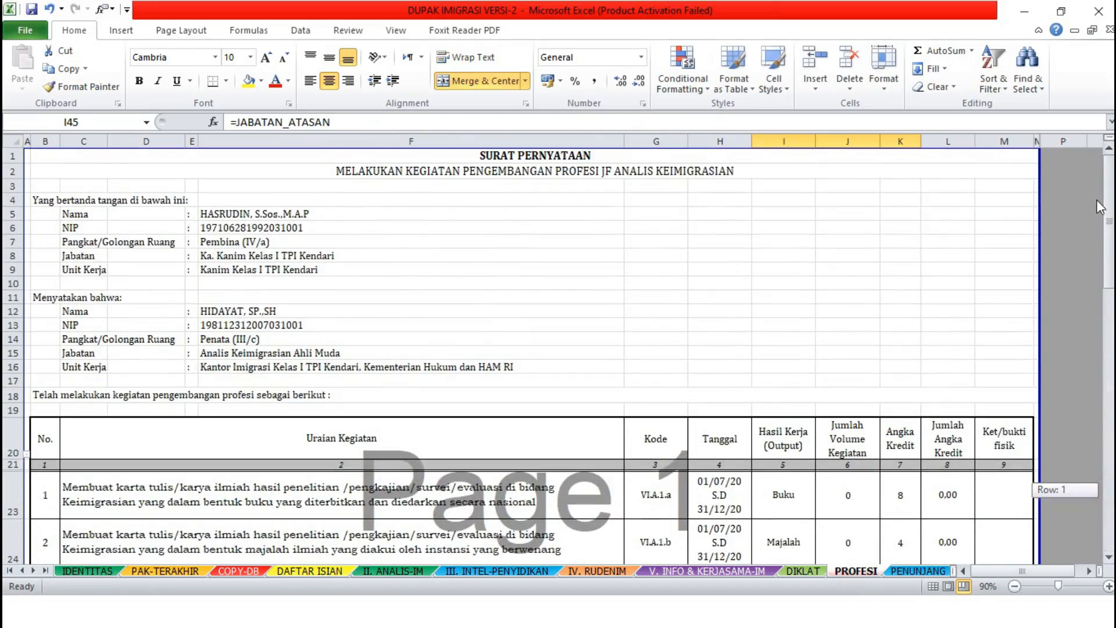
pyautogui.click(28, 455)
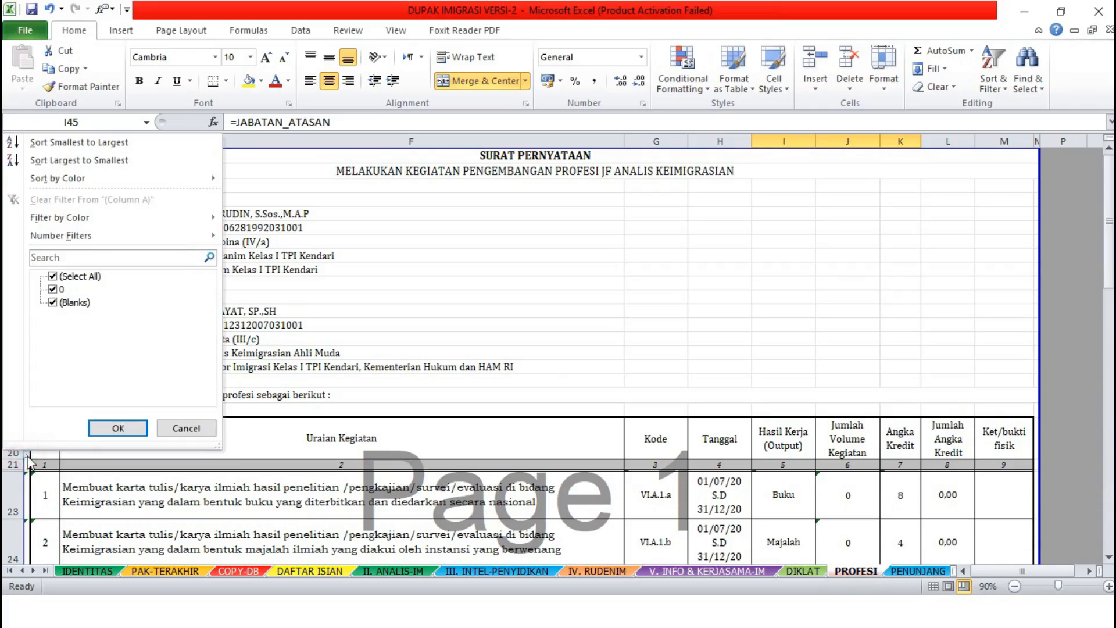
pyautogui.click(52, 289)
pyautogui.click(118, 428)
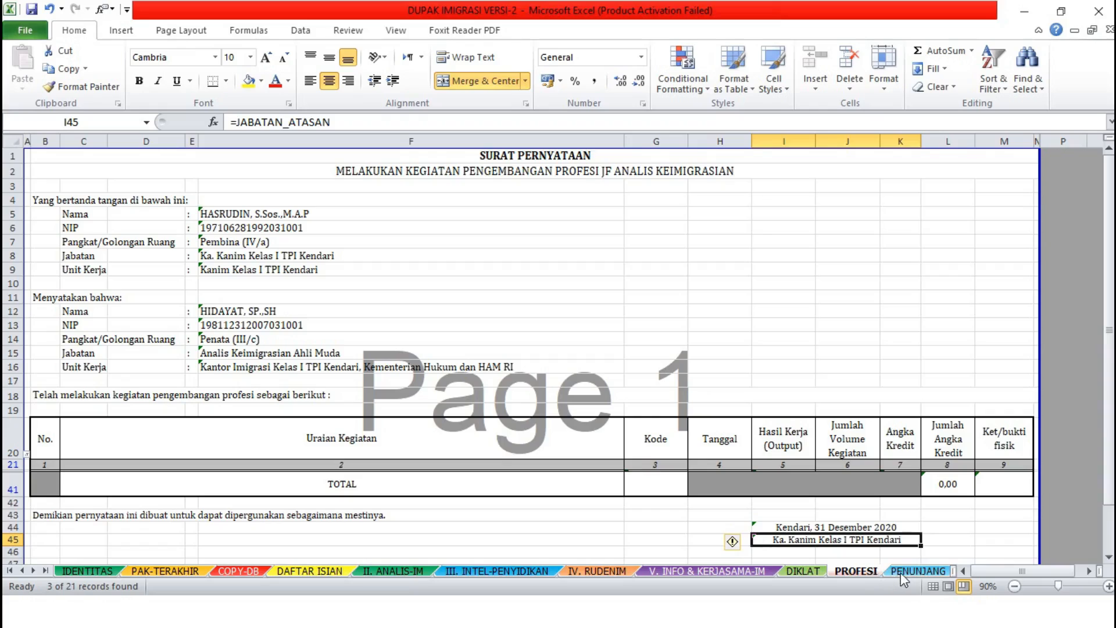
# Filter column A of the PENUNJANG sheet to exclude the value 0, and check the statement down to its signature block.
pyautogui.click(902, 572)
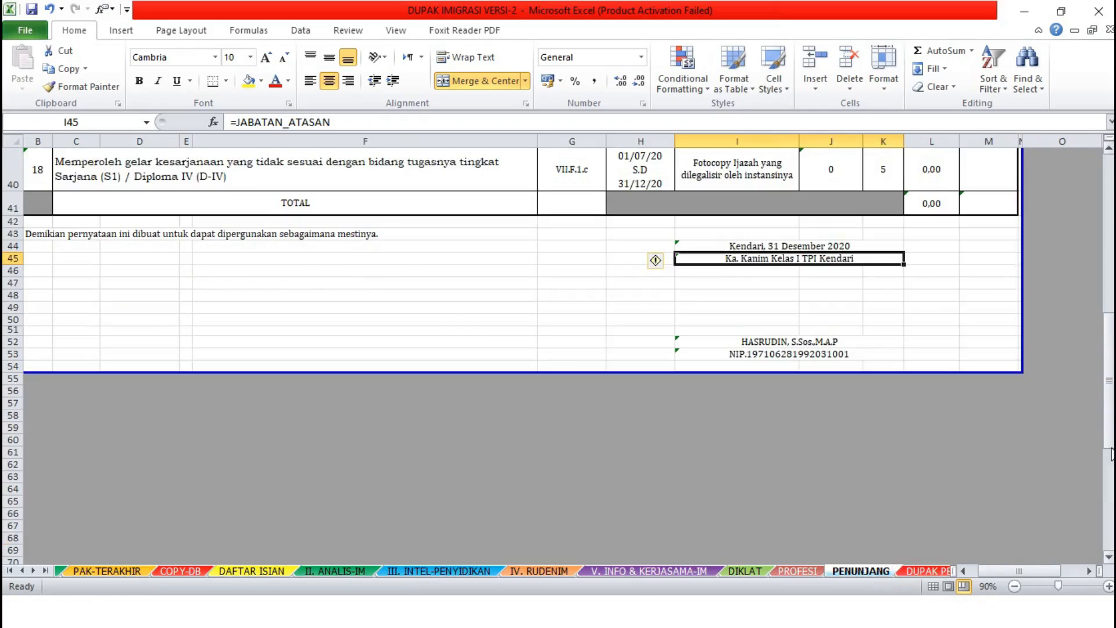
pyautogui.moveTo(1112, 448); pyautogui.dragTo(1111, 174)
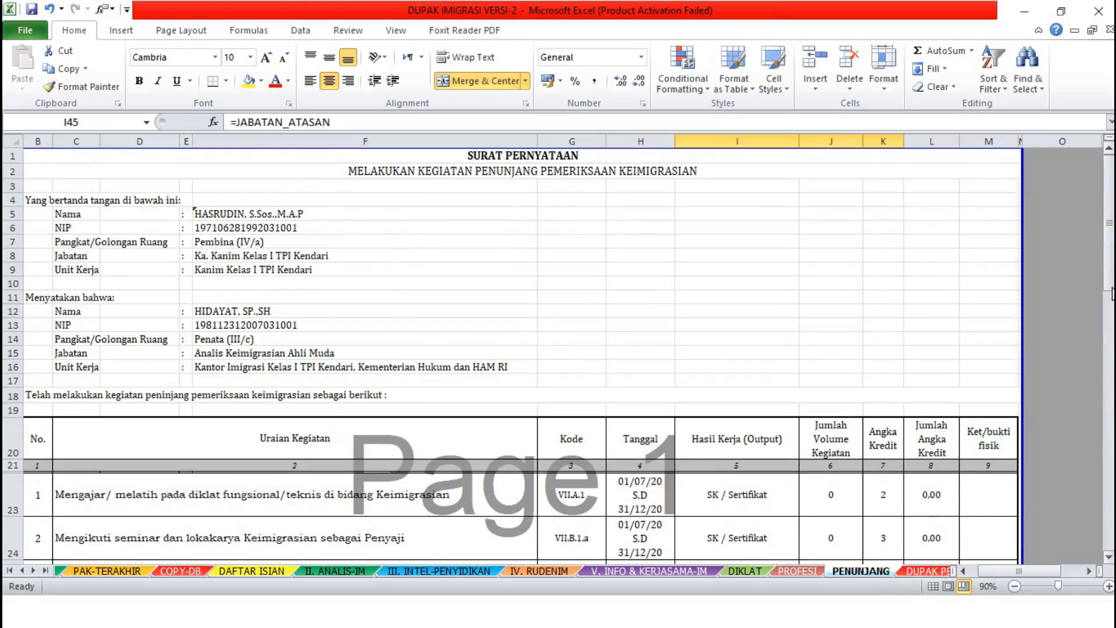
pyautogui.moveTo(1027, 572); pyautogui.dragTo(1020, 572)
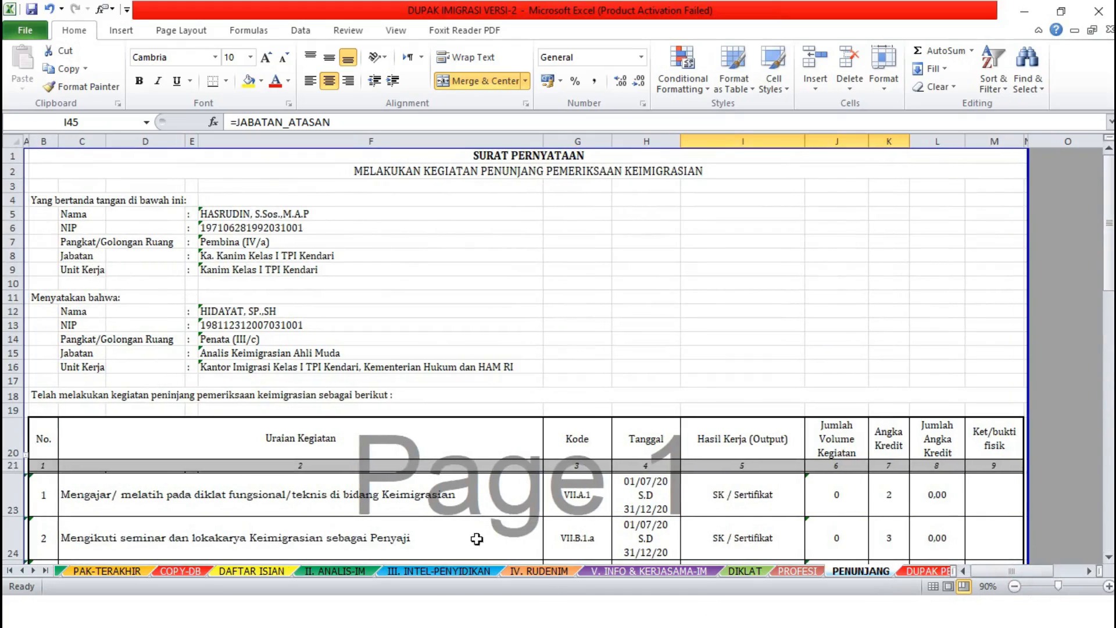
pyautogui.click(26, 456)
pyautogui.click(52, 291)
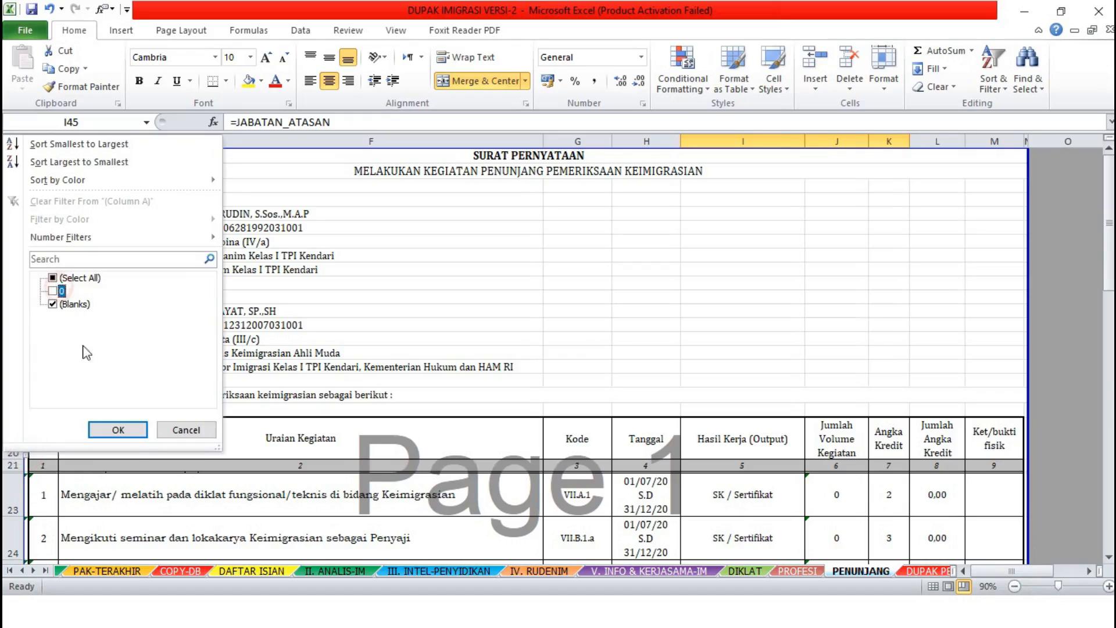
pyautogui.click(119, 430)
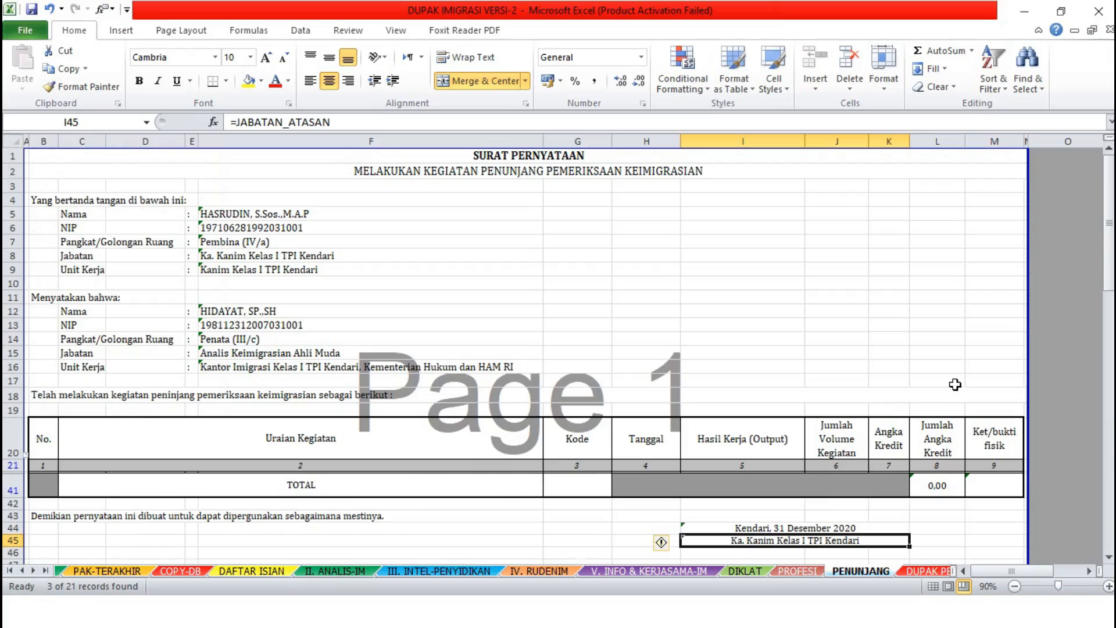
pyautogui.moveTo(1109, 241); pyautogui.dragTo(1109, 266)
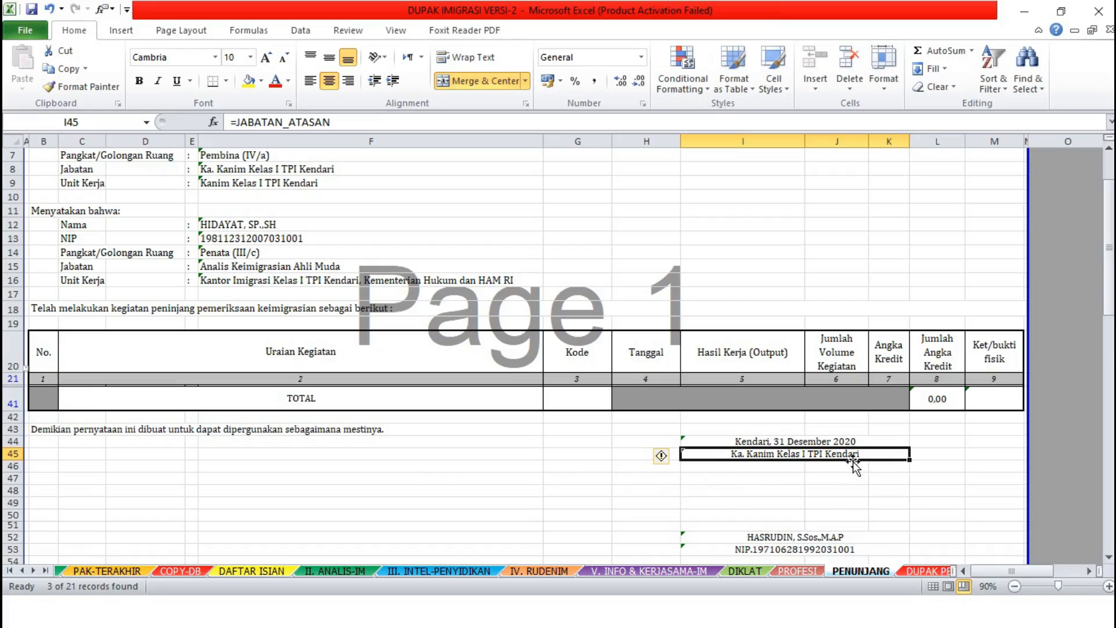
# Hide the DUPAK PERTAMA and DUPAK MADYA sheets, and view the DUPAK MUDA sheet from its heading.
pyautogui.click(930, 571)
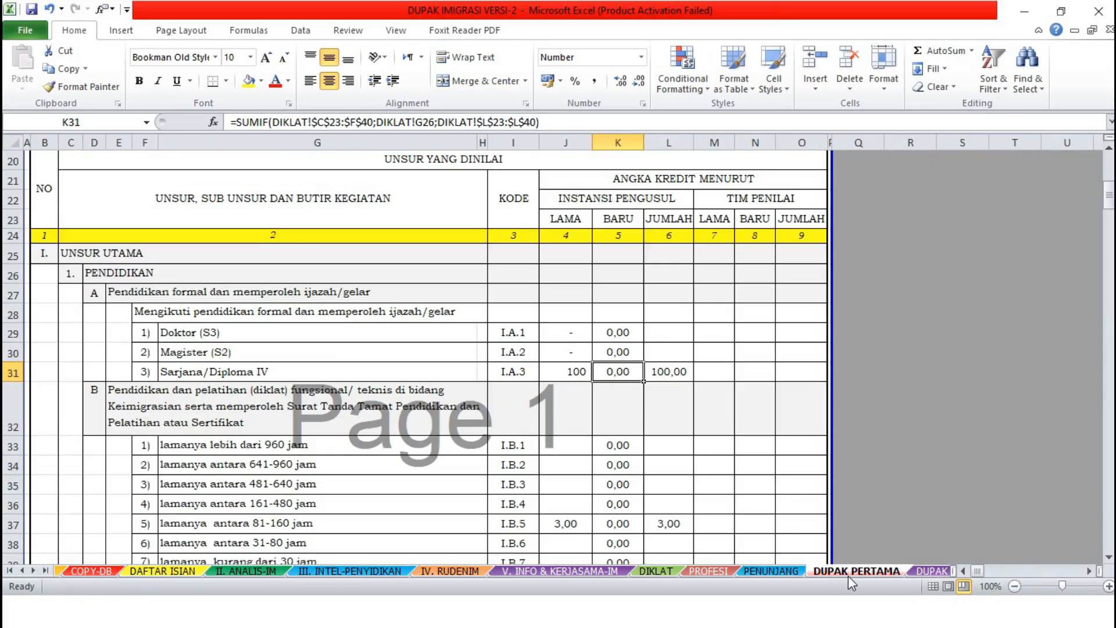
pyautogui.rightClick(868, 573)
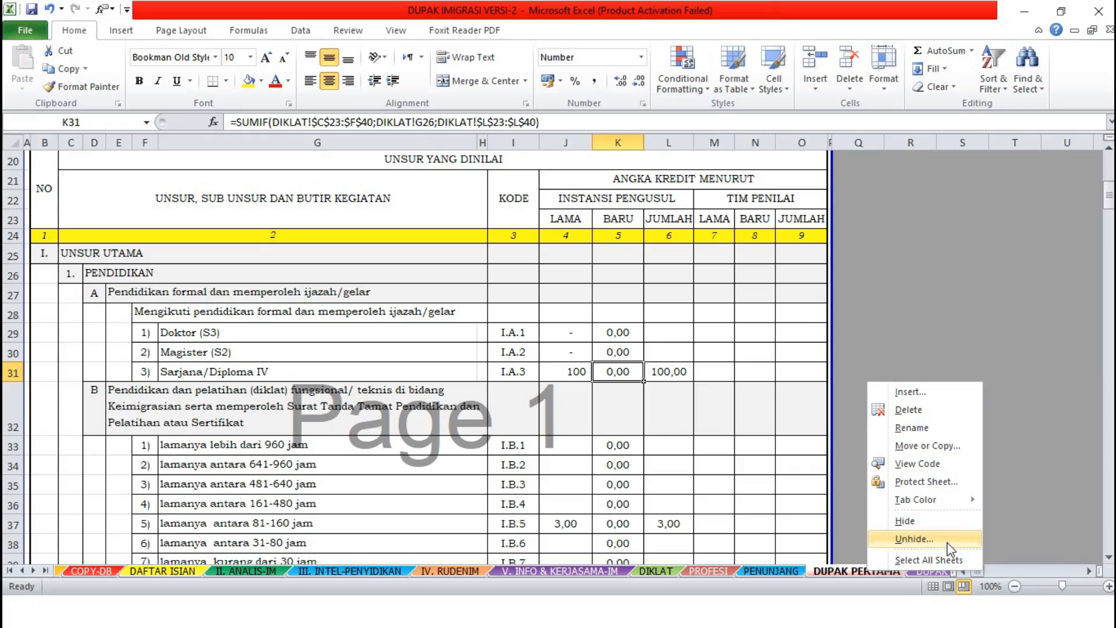
pyautogui.click(915, 521)
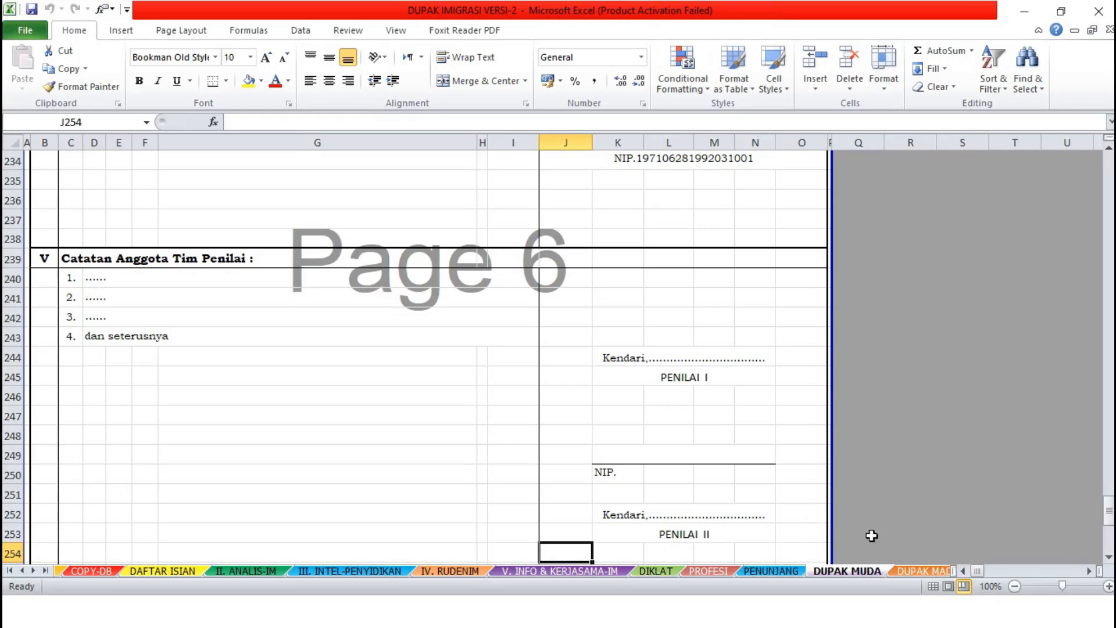
pyautogui.rightClick(908, 573)
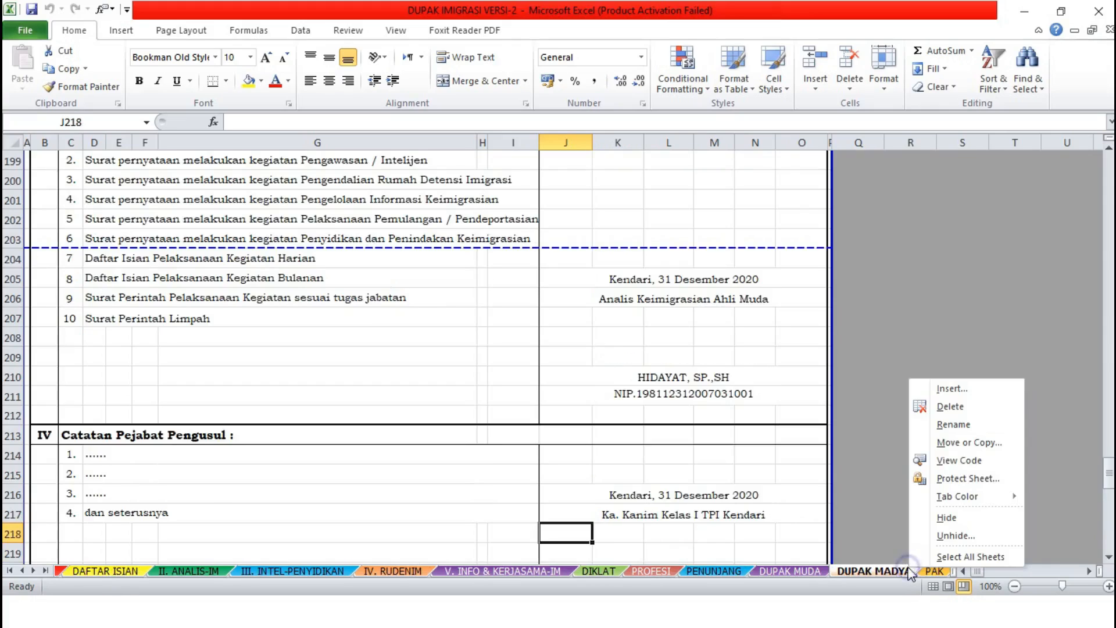
pyautogui.click(946, 518)
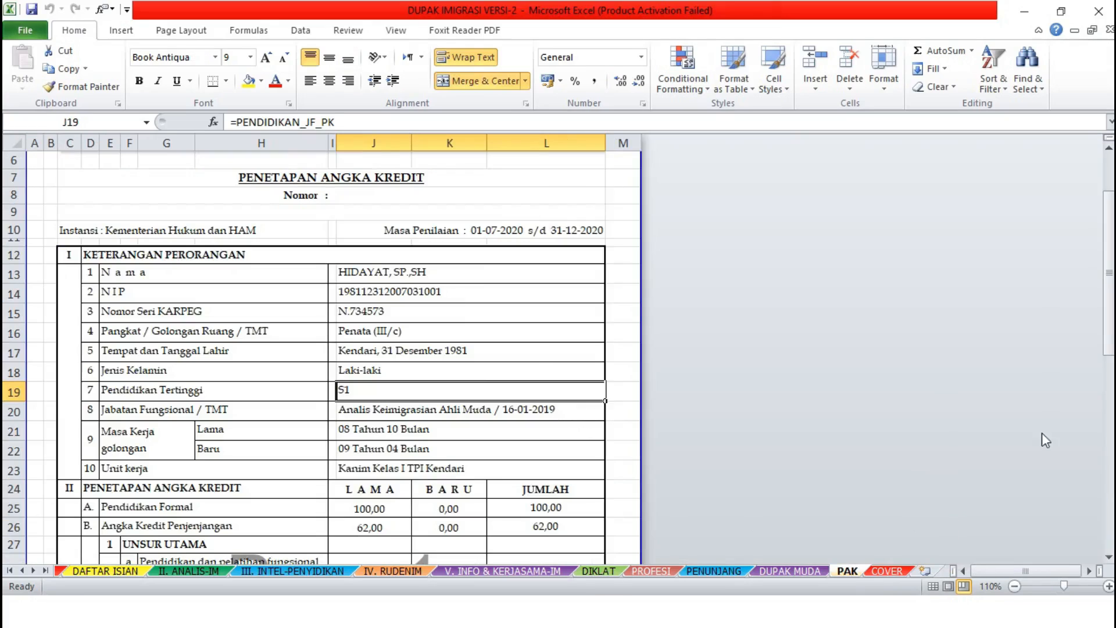
pyautogui.click(786, 570)
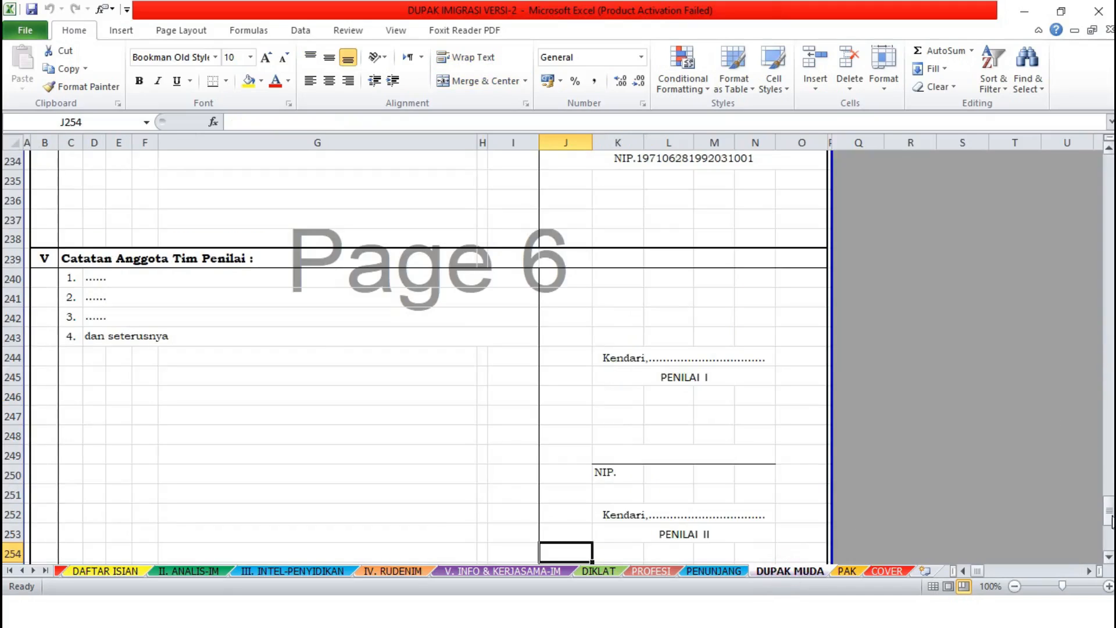
pyautogui.moveTo(1109, 513); pyautogui.dragTo(1111, 131)
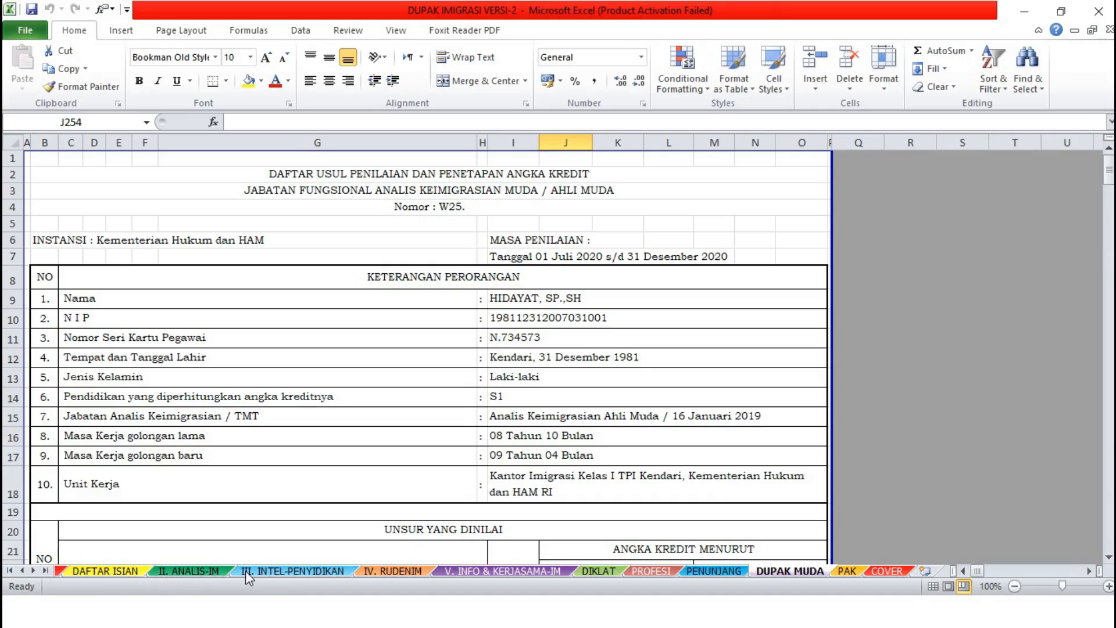
# Filter column A of the DAFTAR ISIAN sheet to exclude the value 0, and check the list down to its total.
pyautogui.click(111, 572)
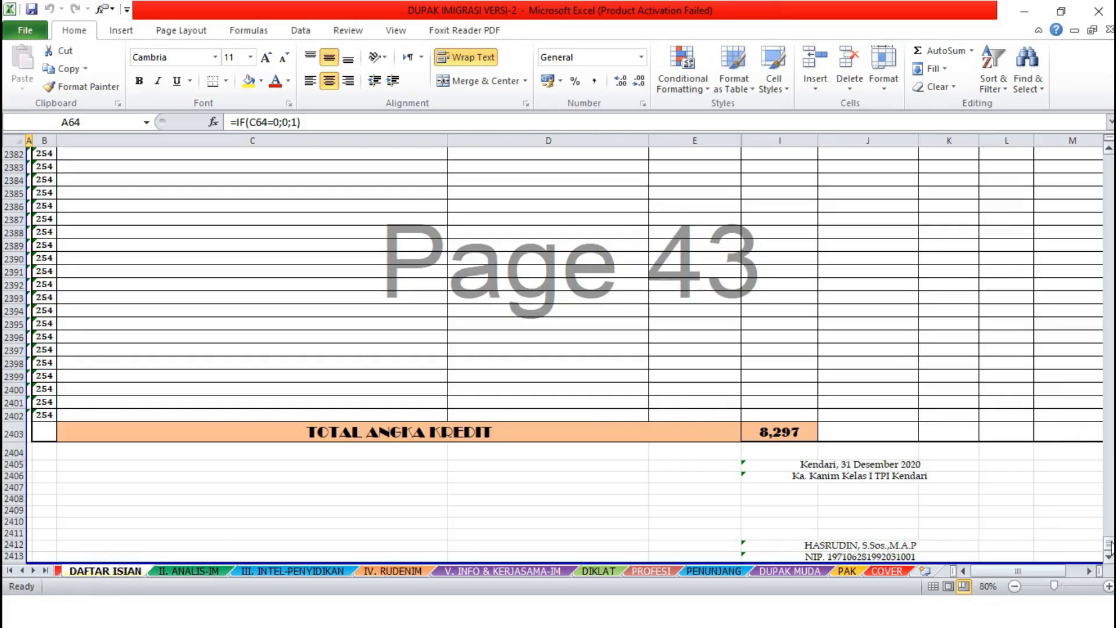
pyautogui.moveTo(1109, 547); pyautogui.dragTo(1107, 160)
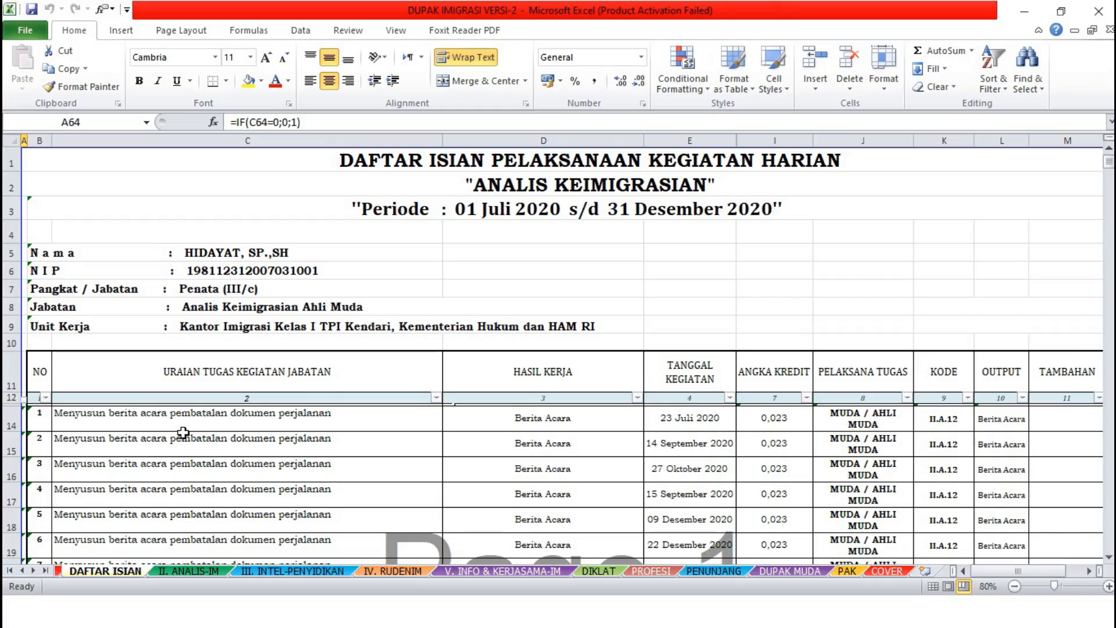
pyautogui.click(24, 401)
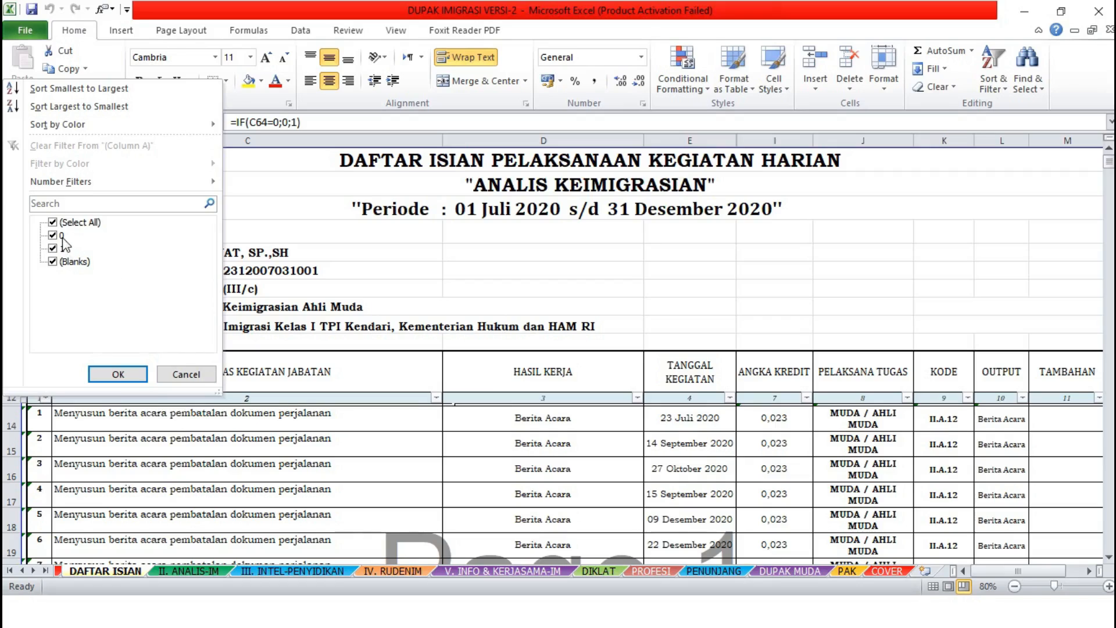
pyautogui.click(181, 373)
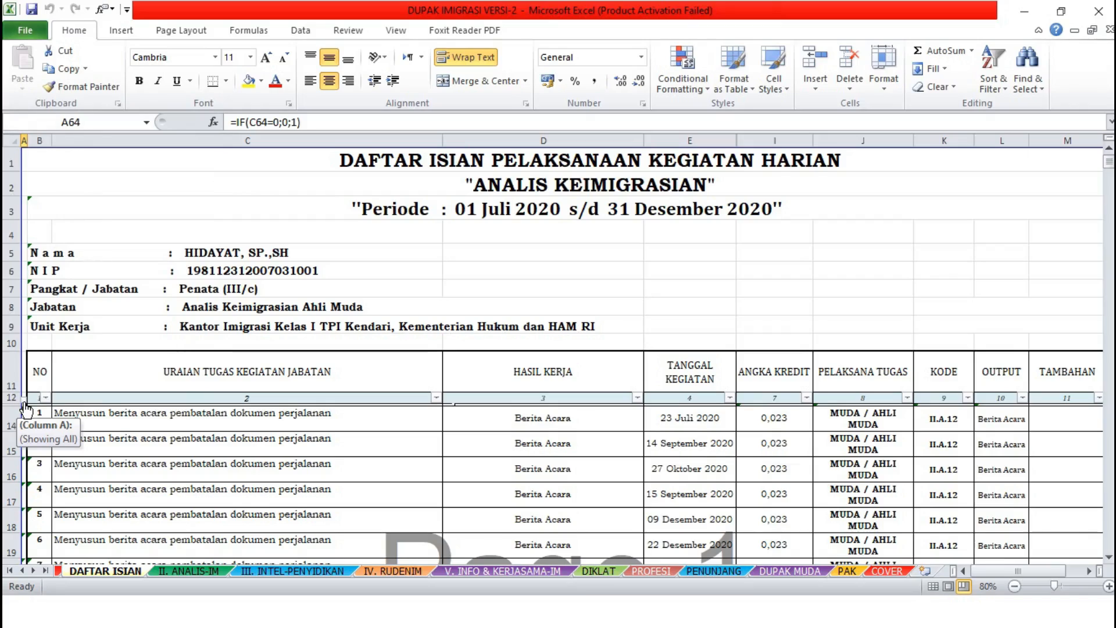
pyautogui.click(26, 400)
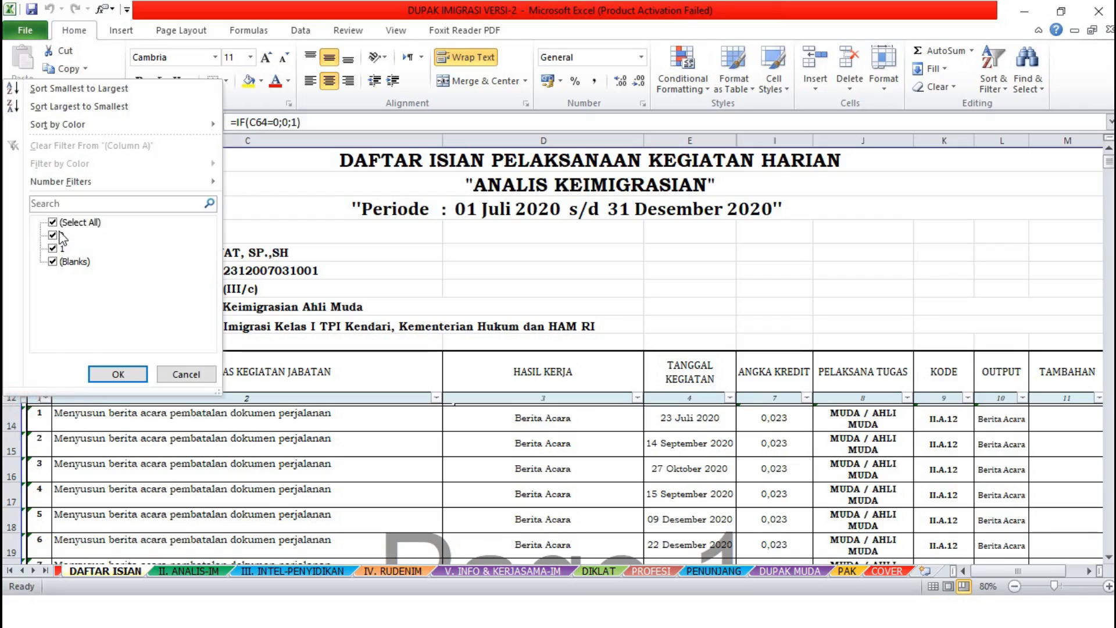
pyautogui.click(61, 235)
pyautogui.click(118, 373)
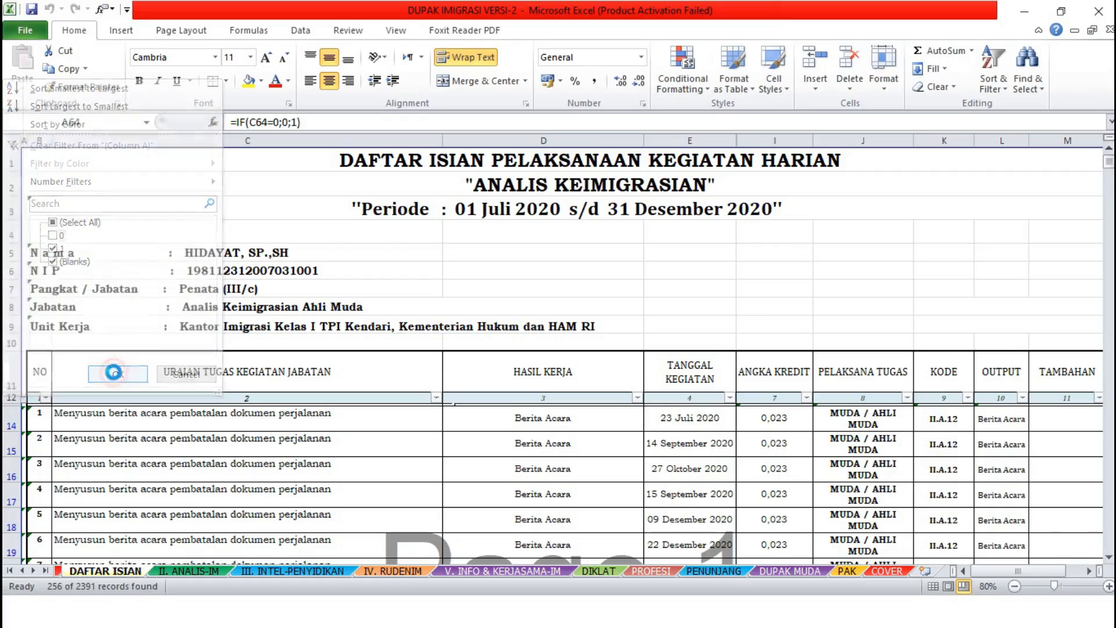
pyautogui.moveTo(1108, 246)
pyautogui.mouseDown()
pyautogui.moveTo(1108, 290)
pyautogui.moveTo(1108, 251)
pyautogui.mouseUp()
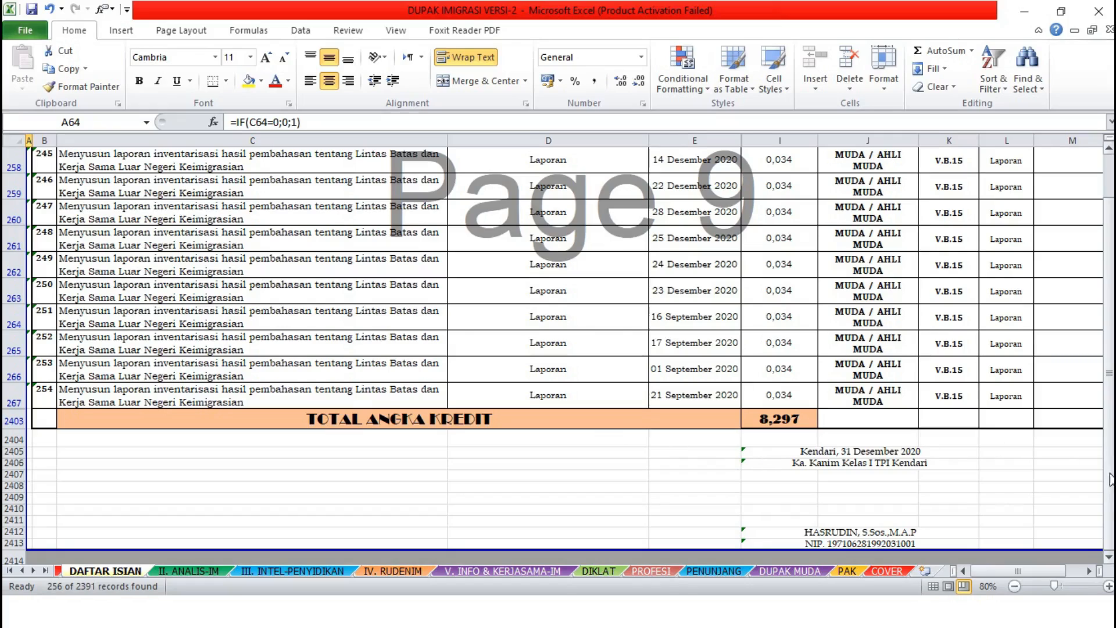
pyautogui.moveTo(1112, 362); pyautogui.dragTo(1102, 275)
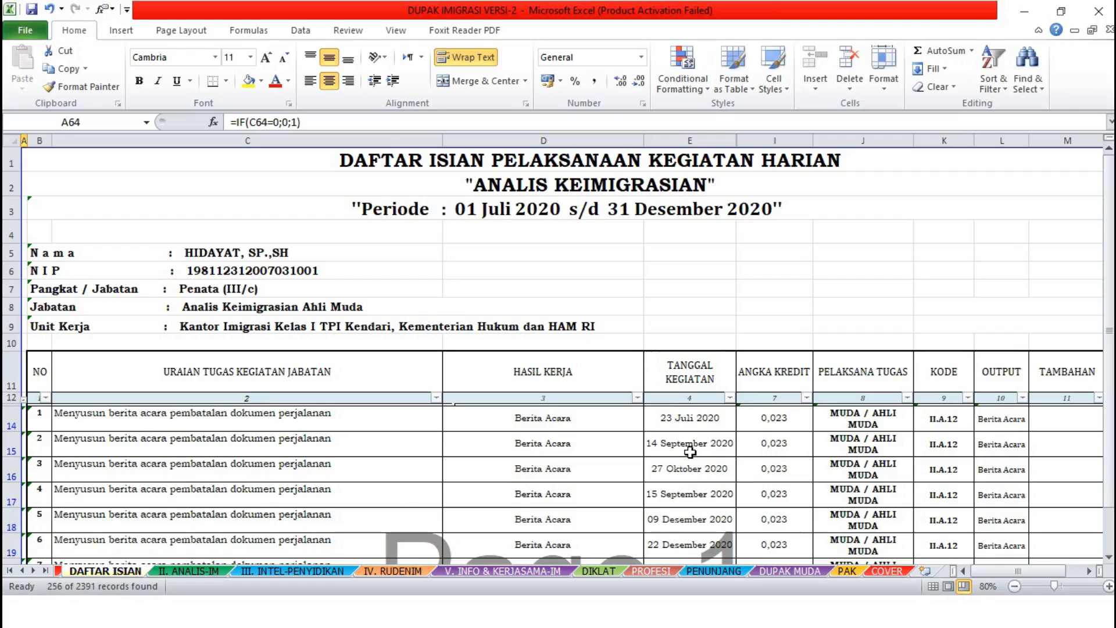
# Sort the DAFTAR ISIAN activity rows 14 to 267, columns B to O, by column E values from oldest to newest, without a header row.
pyautogui.click(35, 420)
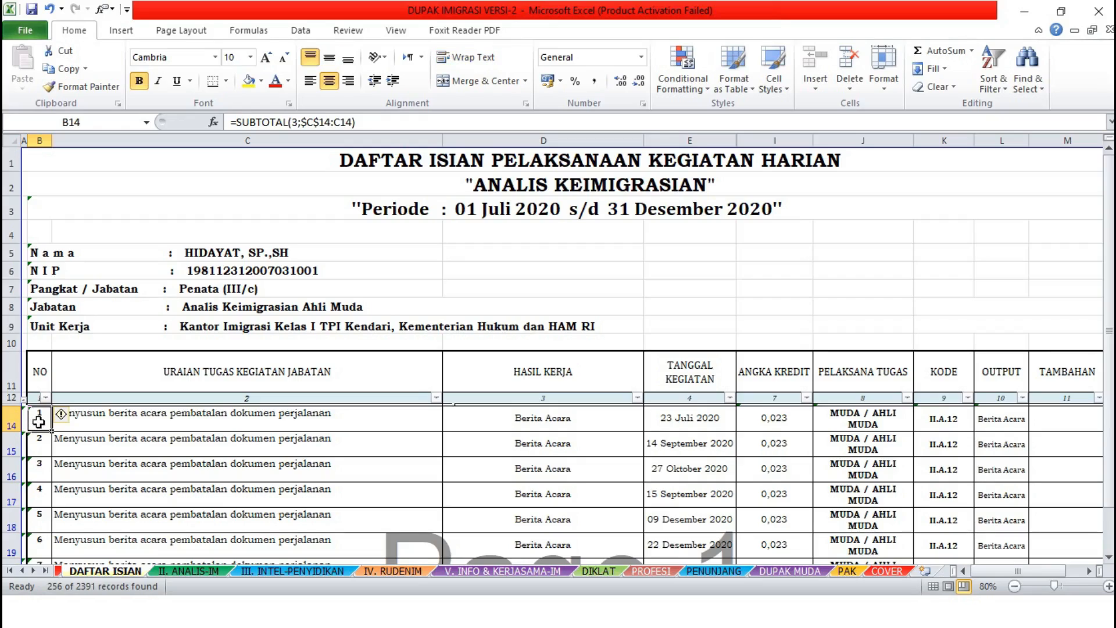
pyautogui.moveTo(38, 421); pyautogui.dragTo(700, 497)
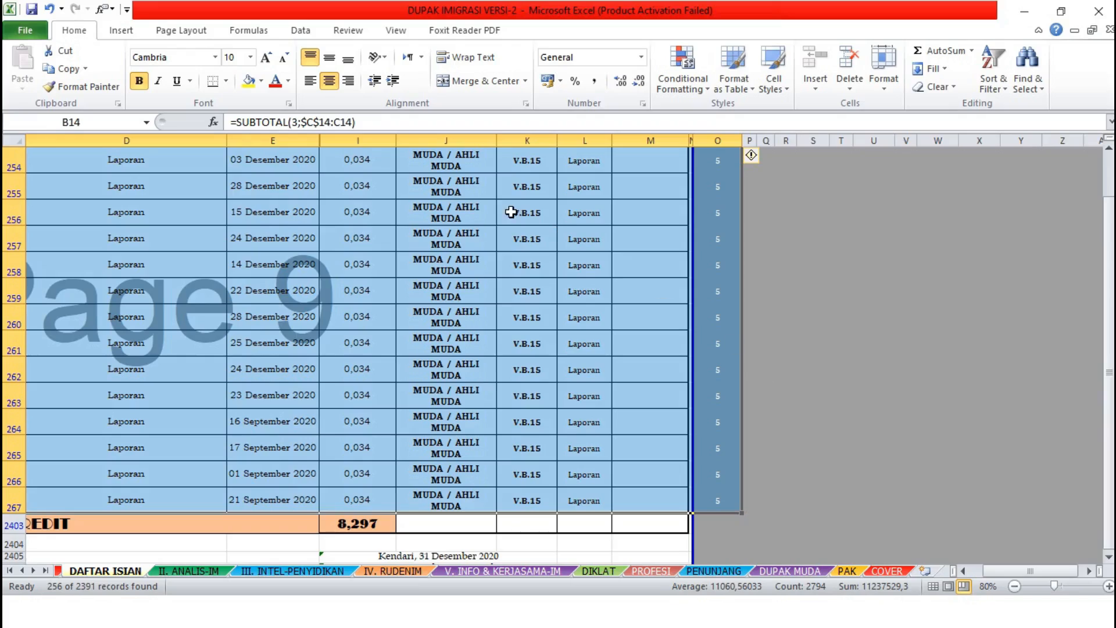
pyautogui.click(301, 32)
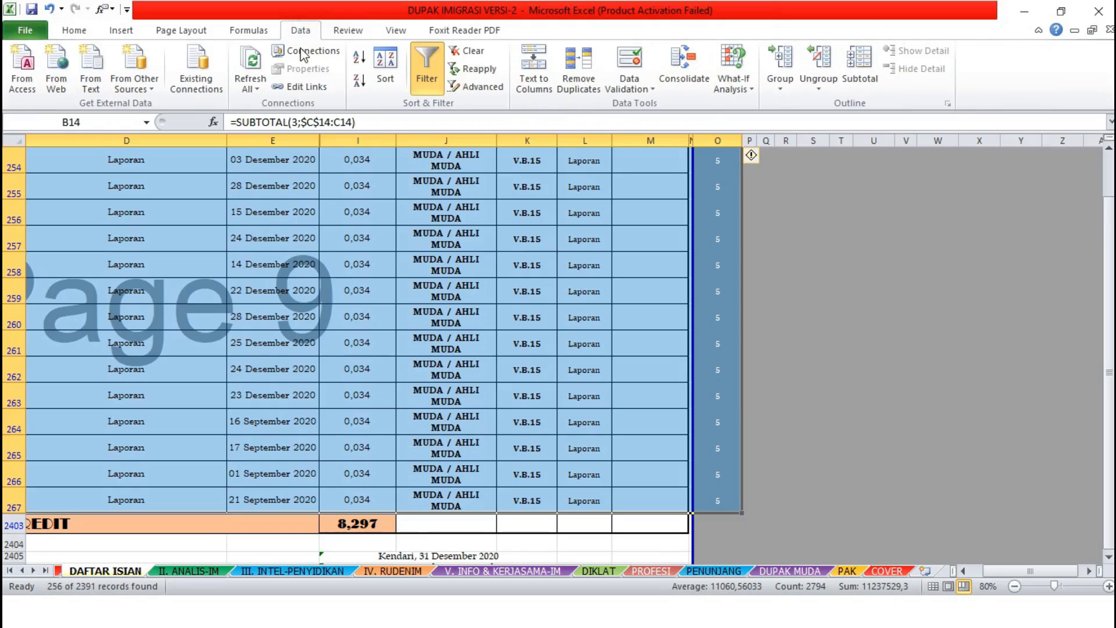
pyautogui.click(387, 76)
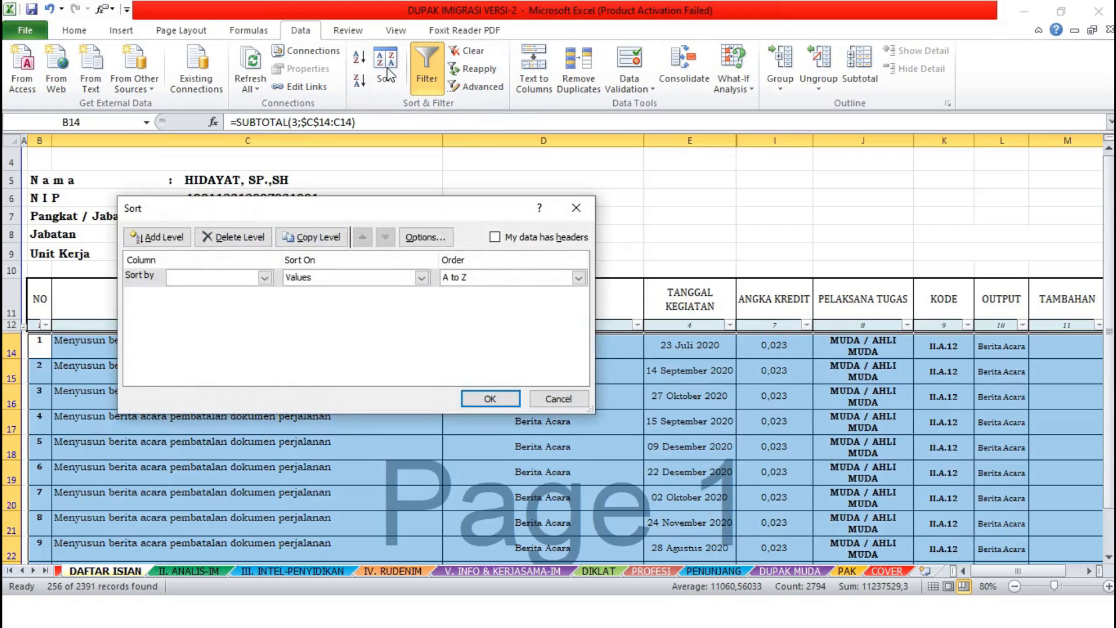
pyautogui.click(495, 237)
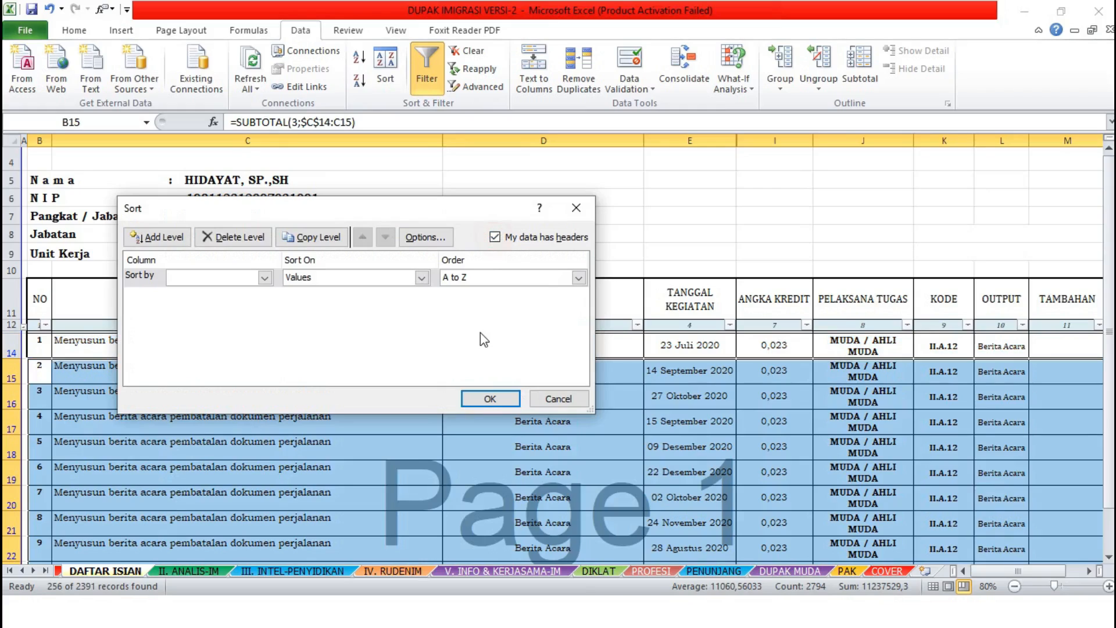
pyautogui.click(495, 237)
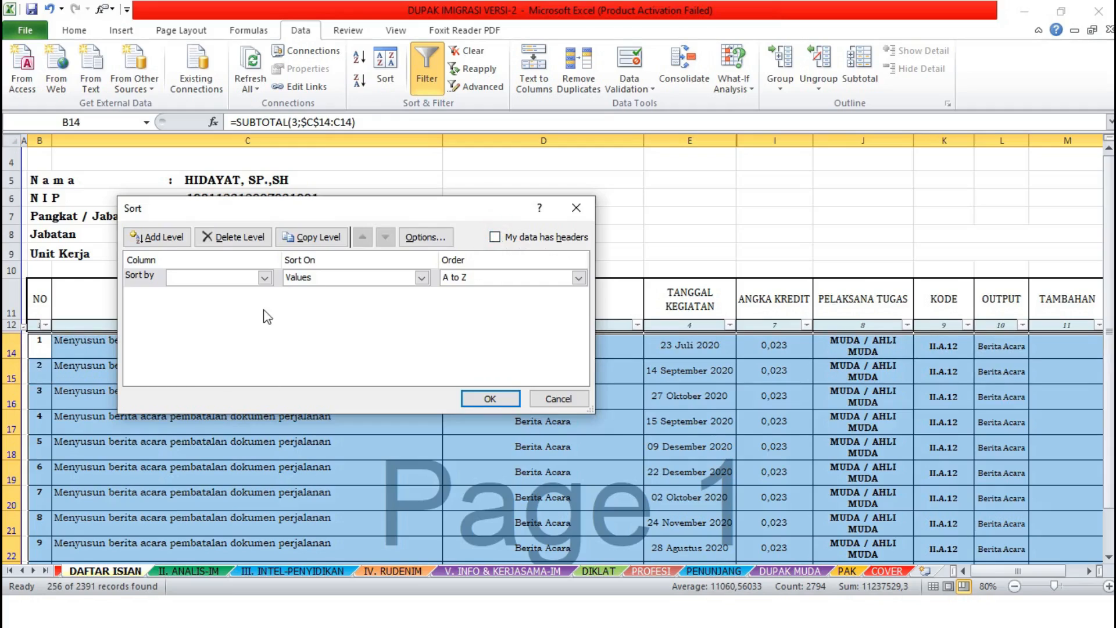
pyautogui.click(265, 278)
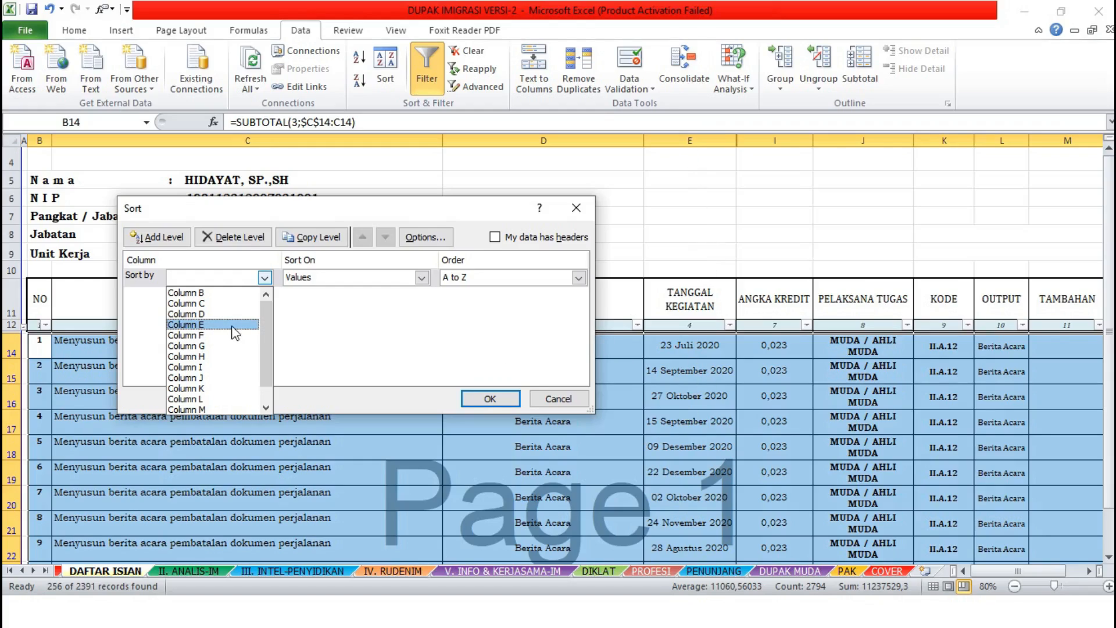
pyautogui.click(192, 325)
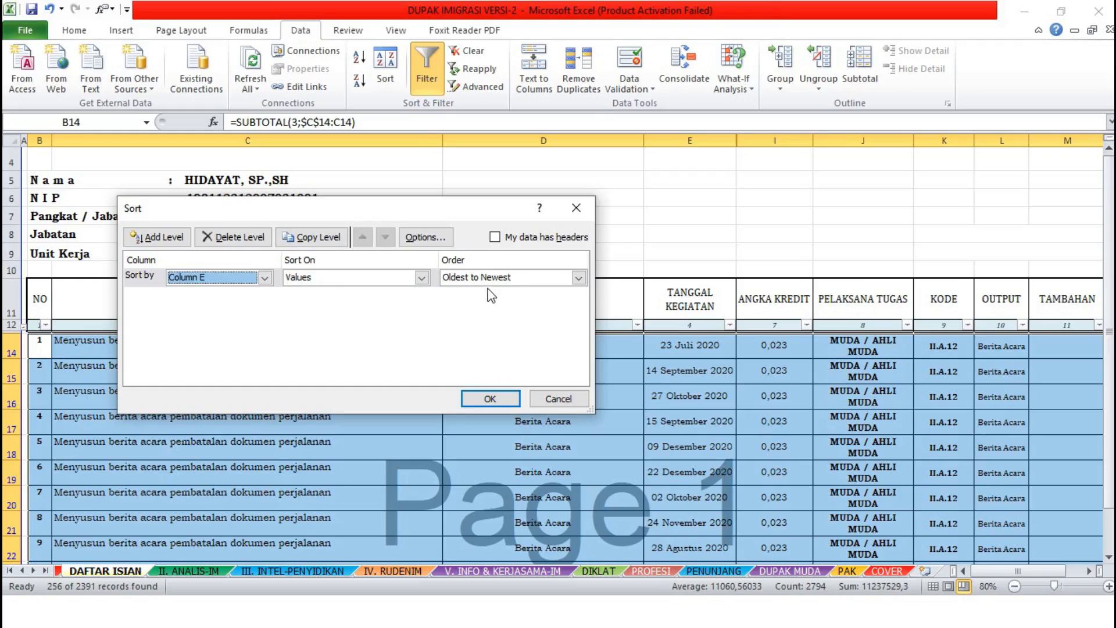
pyautogui.click(490, 400)
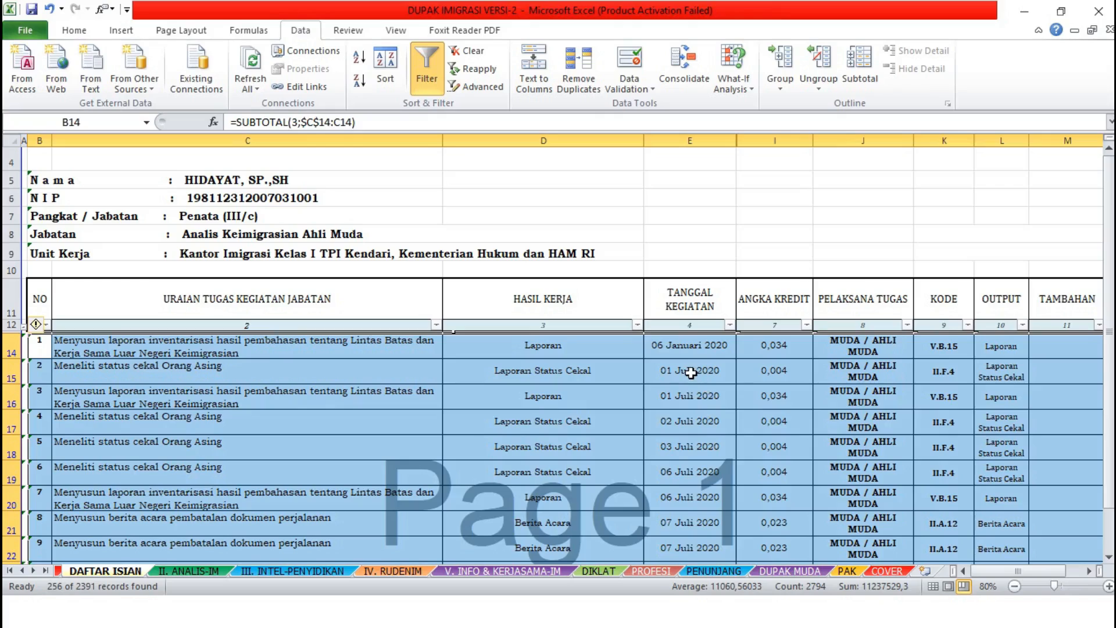
# Correct the date of the first activity in cell E14 to 01/07/2020.
pyautogui.click(690, 348)
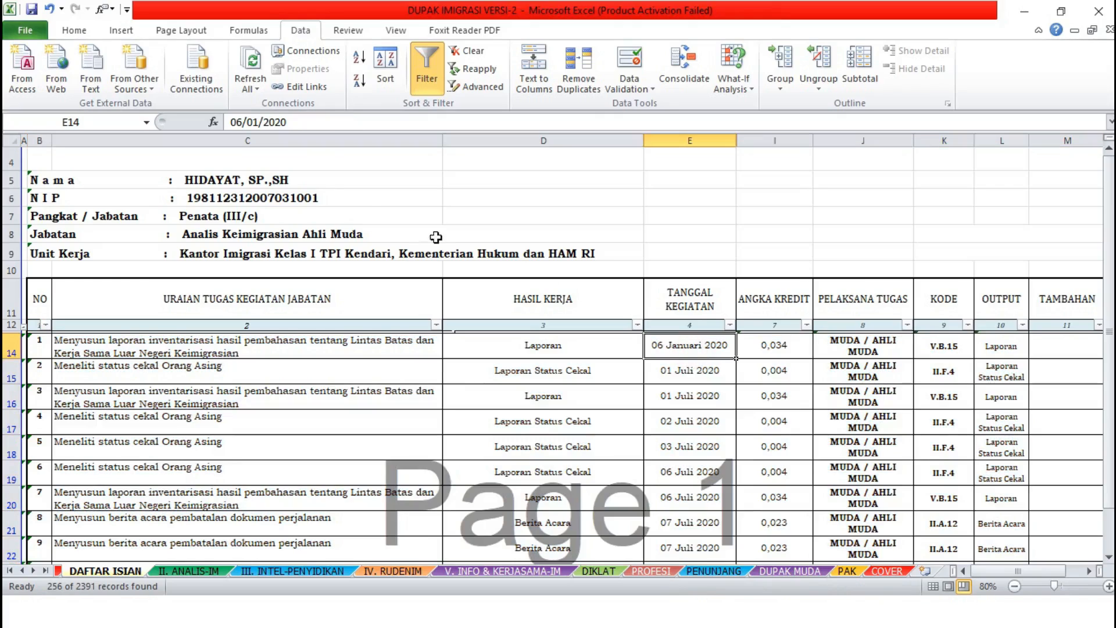
pyautogui.click(260, 122)
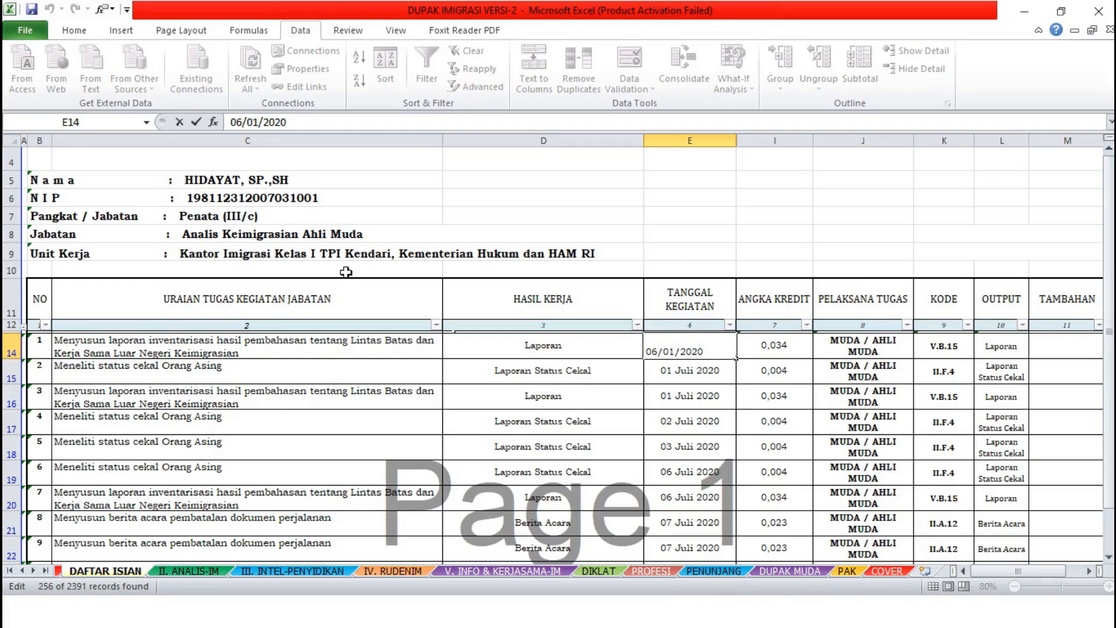
pyautogui.press('BackSpace')
pyautogui.write('7')
pyautogui.press('Delete')
pyautogui.write('1')
pyautogui.press('Return')
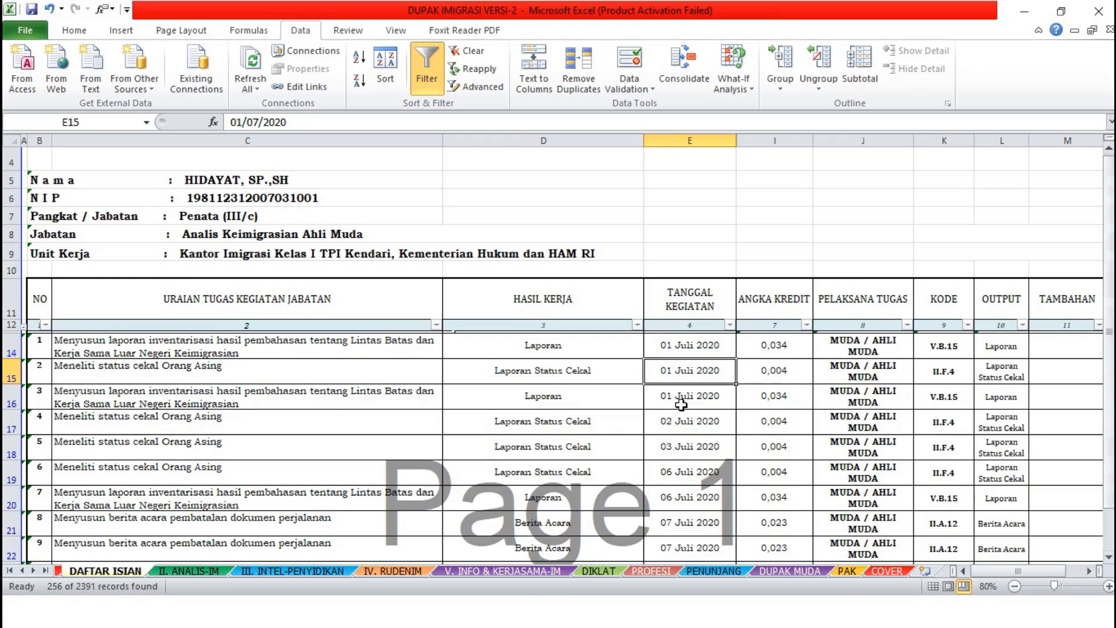
# Examine the date order of the sorted DAFTAR ISIAN activities in column E, down past the total to the signature block.
pyautogui.press('Return')
pyautogui.press('Down')
pyautogui.press('Down')
pyautogui.press('Down')
pyautogui.press('Down')
pyautogui.press('Down')
pyautogui.press('Down')
pyautogui.press('Down')
pyautogui.press('Down')
pyautogui.press('Down')
pyautogui.press('Down')
pyautogui.press('Down')
pyautogui.press('Down')
pyautogui.press('Down')
pyautogui.press('Down')
pyautogui.press('Down')
pyautogui.press('Down')
pyautogui.press('Down')
pyautogui.press('Down')
pyautogui.press('Down')
pyautogui.press('Down')
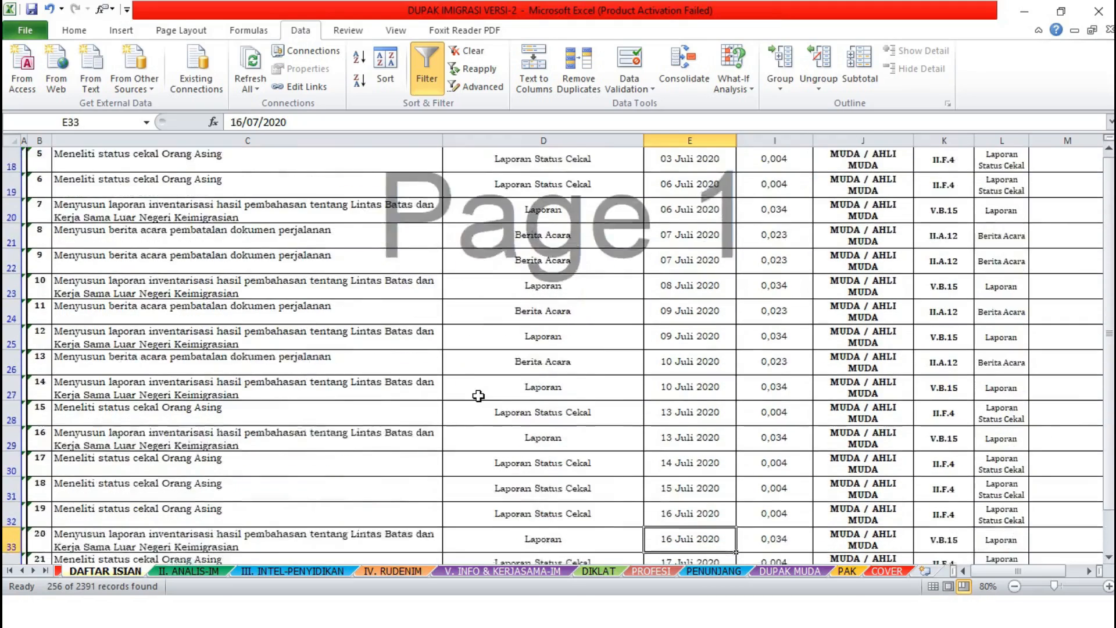
pyautogui.press('Down')
pyautogui.press('Down')
pyautogui.press('Down')
pyautogui.press('Down')
pyautogui.press('Down')
pyautogui.press('Down')
pyautogui.press('Down')
pyautogui.press('Down')
pyautogui.press('Down')
pyautogui.press('Down')
pyautogui.press('Down')
pyautogui.press('Down')
pyautogui.press('Down')
pyautogui.press('Down')
pyautogui.press('Down')
pyautogui.press('Down')
pyautogui.press('Down')
pyautogui.press('Down')
pyautogui.press('Down')
pyautogui.press('Down')
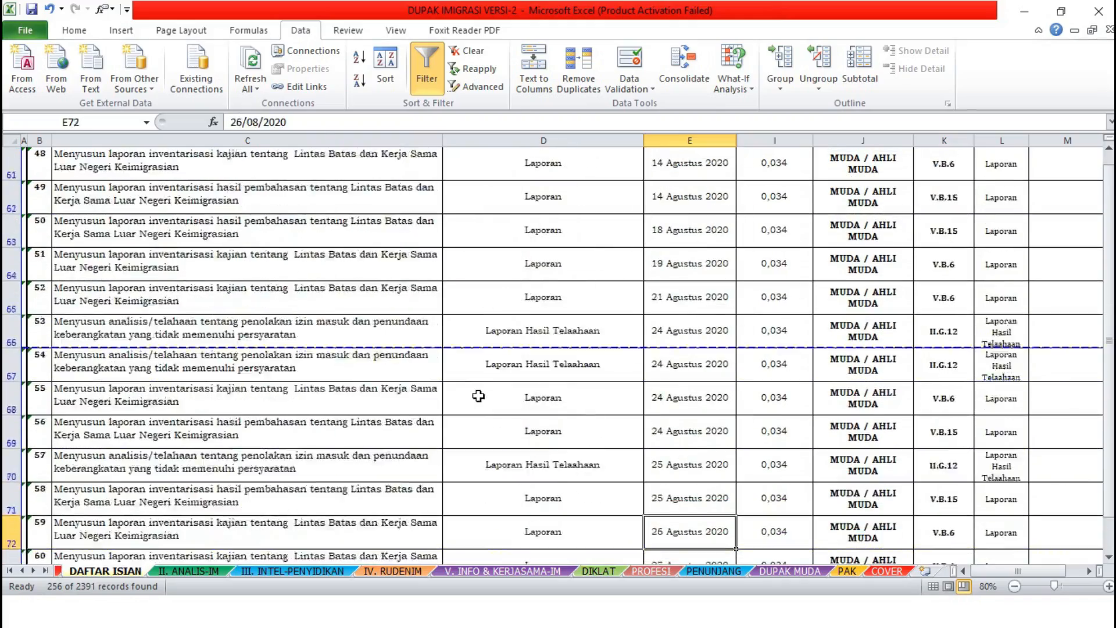
pyautogui.press('Down')
pyautogui.press('Down')
pyautogui.press('Down')
pyautogui.press('Down')
pyautogui.press('Down')
pyautogui.press('Down')
pyautogui.press('Down')
pyautogui.press('Down')
pyautogui.press('Down')
pyautogui.press('Down')
pyautogui.press('Down')
pyautogui.press('Down')
pyautogui.press('Down')
pyautogui.press('Down')
pyautogui.press('Down')
pyautogui.press('Down')
pyautogui.press('Down')
pyautogui.press('Down')
pyautogui.press('Down')
pyautogui.press('Down')
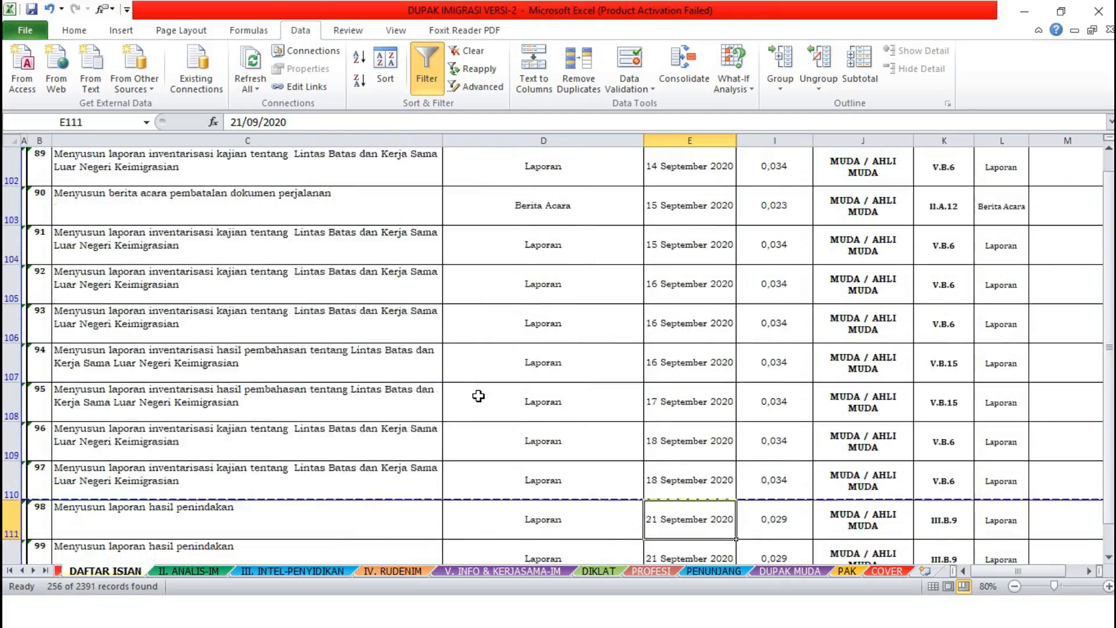
pyautogui.press('Down')
pyautogui.press('Down')
pyautogui.press('Down')
pyautogui.press('Down')
pyautogui.press('Down')
pyautogui.press('Down')
pyautogui.press('Down')
pyautogui.press('Down')
pyautogui.press('Down')
pyautogui.press('Down')
pyautogui.press('Down')
pyautogui.press('Down')
pyautogui.press('Down')
pyautogui.press('Down')
pyautogui.press('Down')
pyautogui.press('Down')
pyautogui.press('Down')
pyautogui.press('Down')
pyautogui.press('Down')
pyautogui.press('Down')
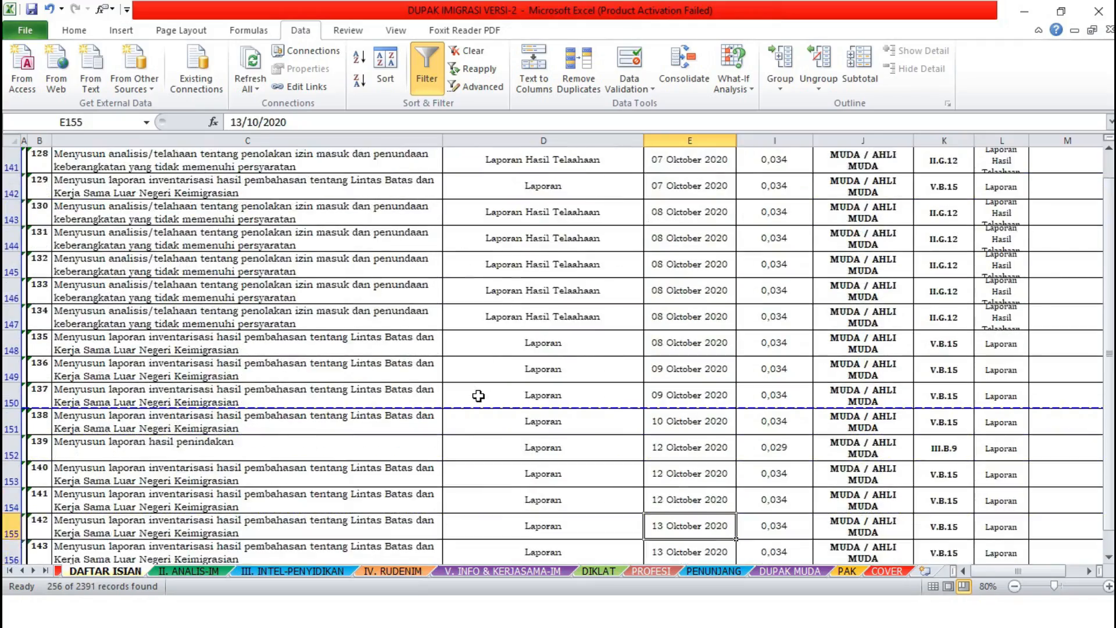
pyautogui.press('Down')
pyautogui.press('Down')
pyautogui.press('Down')
pyautogui.press('Down')
pyautogui.press('Down')
pyautogui.press('Down')
pyautogui.press('Down')
pyautogui.press('Down')
pyautogui.press('Down')
pyautogui.press('Down')
pyautogui.press('Down')
pyautogui.press('Down')
pyautogui.press('Down')
pyautogui.press('Down')
pyautogui.press('Down')
pyautogui.press('Down')
pyautogui.press('Down')
pyautogui.press('Down')
pyautogui.press('Down')
pyautogui.press('Down')
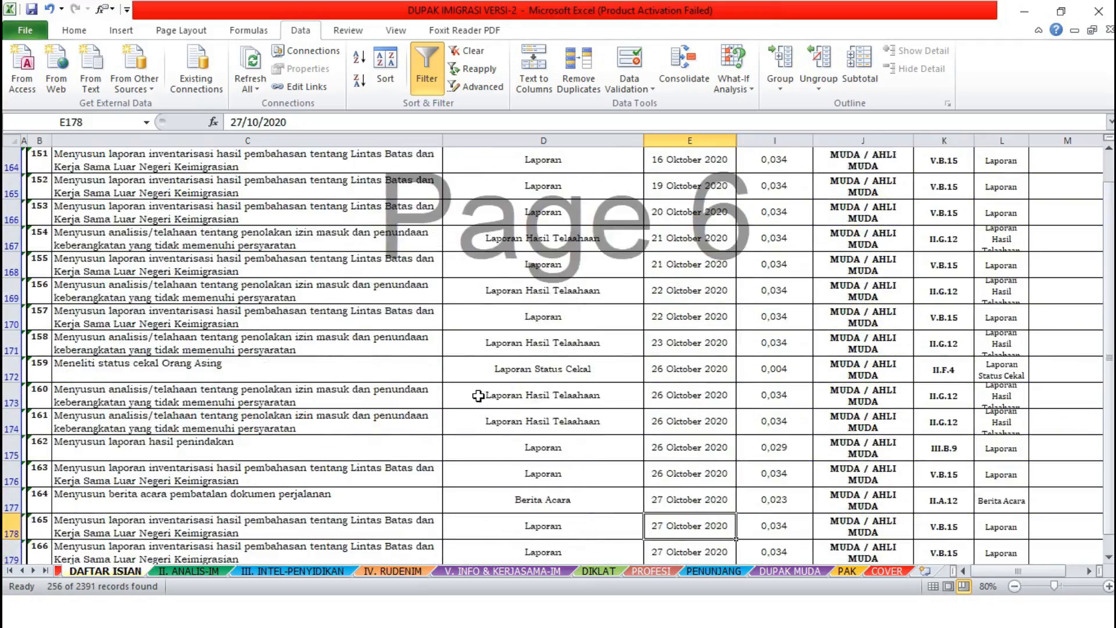
pyautogui.press('Down')
pyautogui.press('Down')
pyautogui.press('Down')
pyautogui.press('Down')
pyautogui.press('Down')
pyautogui.press('Down')
pyautogui.press('Down')
pyautogui.press('Down')
pyautogui.press('Down')
pyautogui.press('Down')
pyautogui.press('Down')
pyautogui.press('Down')
pyautogui.press('Down')
pyautogui.press('Down')
pyautogui.press('Down')
pyautogui.press('Down')
pyautogui.press('Down')
pyautogui.press('Down')
pyautogui.press('Down')
pyautogui.press('Down')
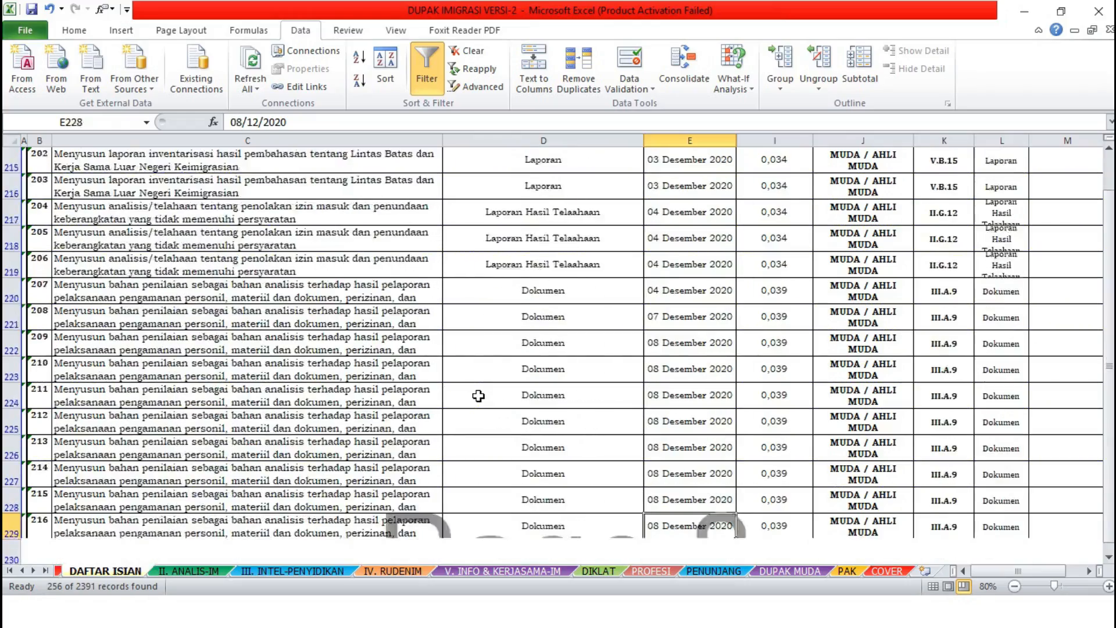
pyautogui.press('Down')
pyautogui.press('Down')
pyautogui.press('Down')
pyautogui.press('Down')
pyautogui.press('Down')
pyautogui.press('Down')
pyautogui.press('Down')
pyautogui.press('Down')
pyautogui.press('Down')
pyautogui.press('Down')
pyautogui.press('Down')
pyautogui.press('Down')
pyautogui.press('Down')
pyautogui.press('Down')
pyautogui.press('Down')
pyautogui.press('Down')
pyautogui.press('Down')
pyautogui.press('Down')
pyautogui.press('Down')
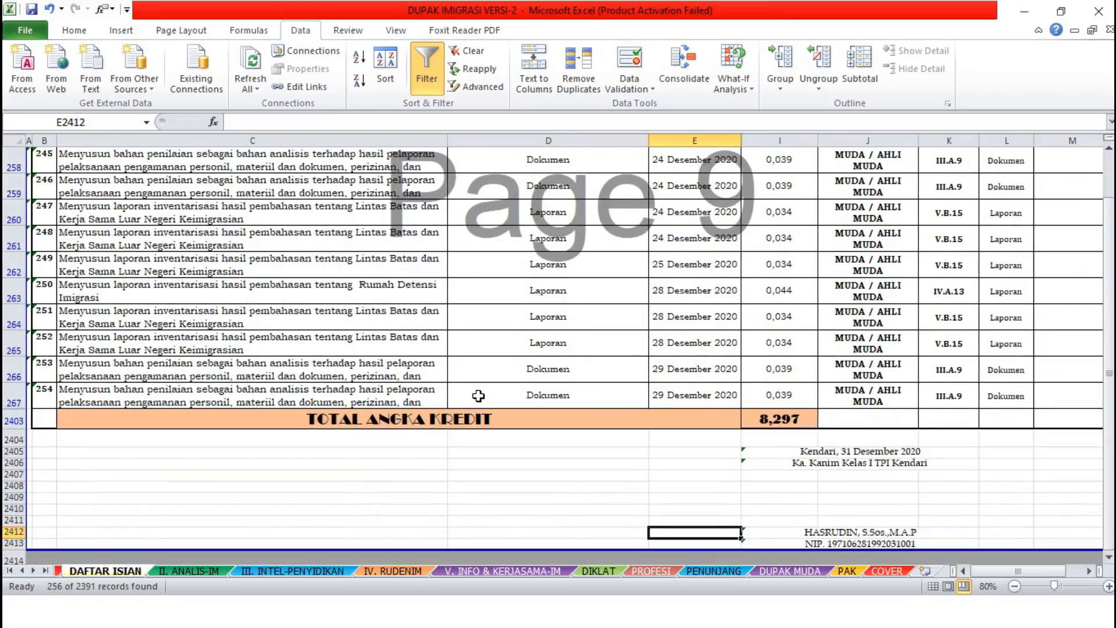
# Check the late-December activity dates in column E of DAFTAR ISIAN, from the signature block up to row 259.
pyautogui.press('Up')
pyautogui.press('Up')
pyautogui.press('Up')
pyautogui.press('Up')
pyautogui.press('Up')
pyautogui.press('Up')
pyautogui.press('Up')
pyautogui.press('Up')
pyautogui.press('Up')
pyautogui.press('Up')
pyautogui.press('Up')
pyautogui.press('Up')
pyautogui.press('Up')
pyautogui.press('Up')
pyautogui.press('Up')
pyautogui.press('Up')
pyautogui.press('Up')
pyautogui.press('Up')
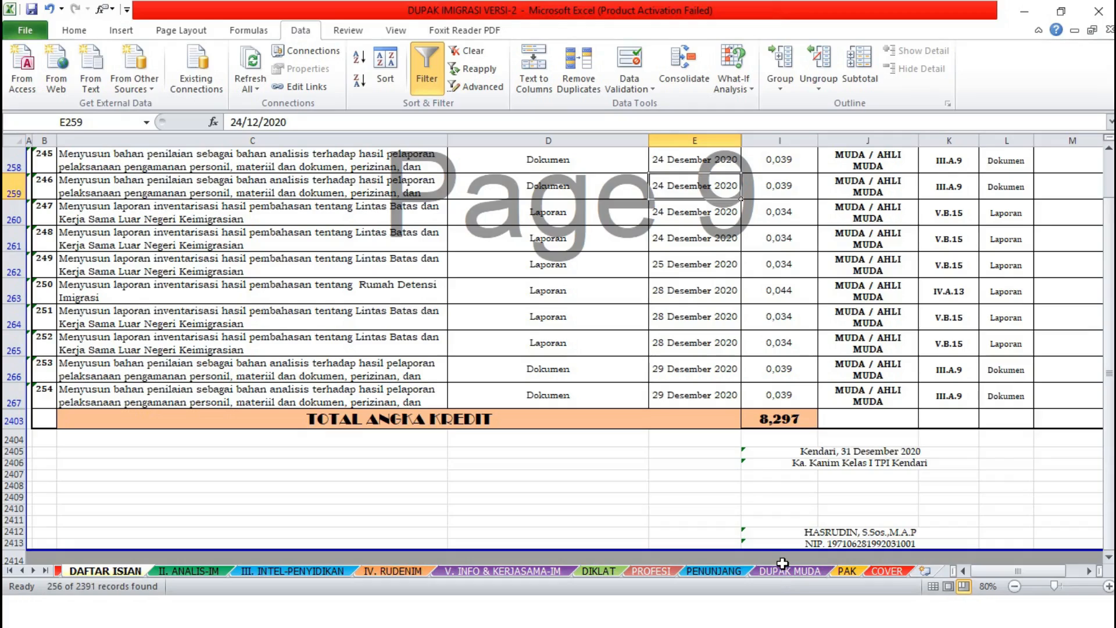
# Compare the new credit total in cell K38 of the PAK sheet with the TOTAL ANGKA KREDIT in DAFTAR ISIAN.
pyautogui.click(848, 571)
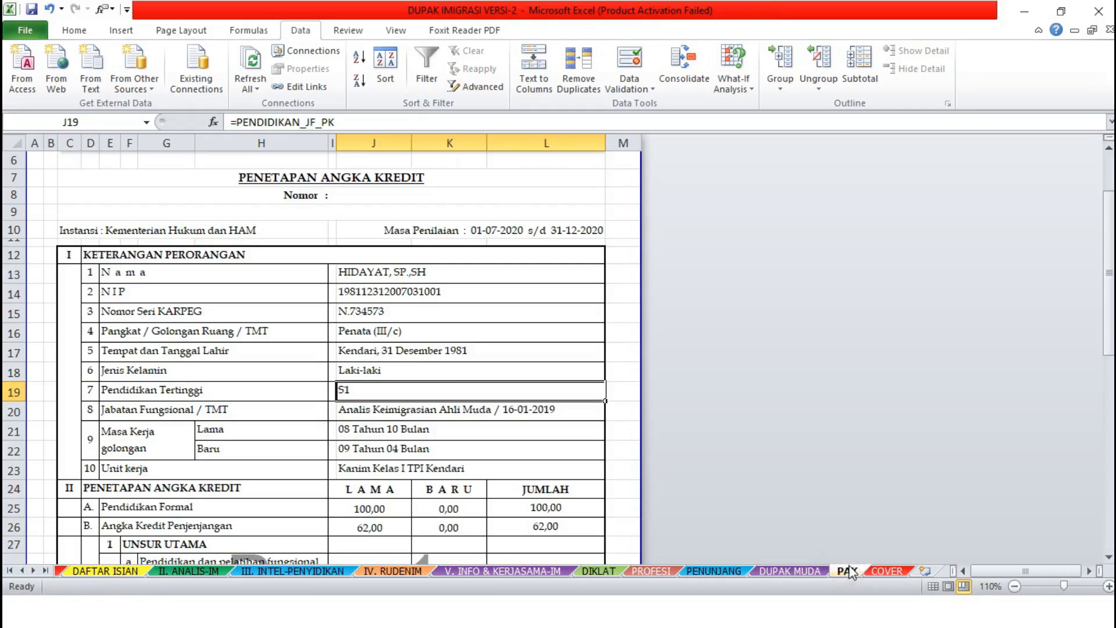
pyautogui.moveTo(1111, 256); pyautogui.dragTo(1111, 410)
pyautogui.click(461, 463)
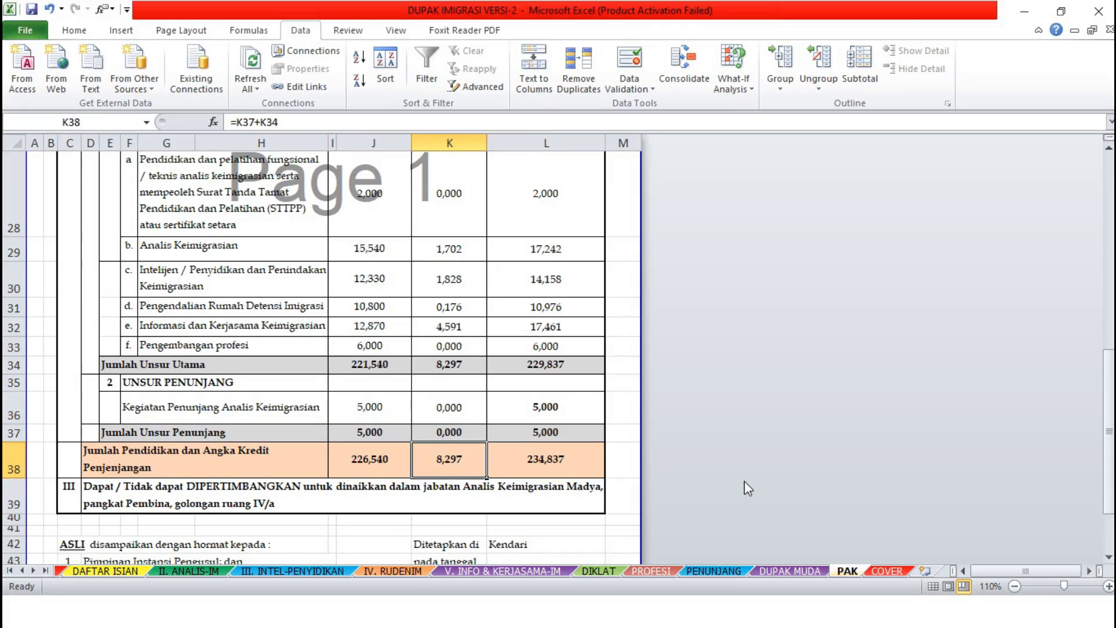
pyautogui.click(110, 570)
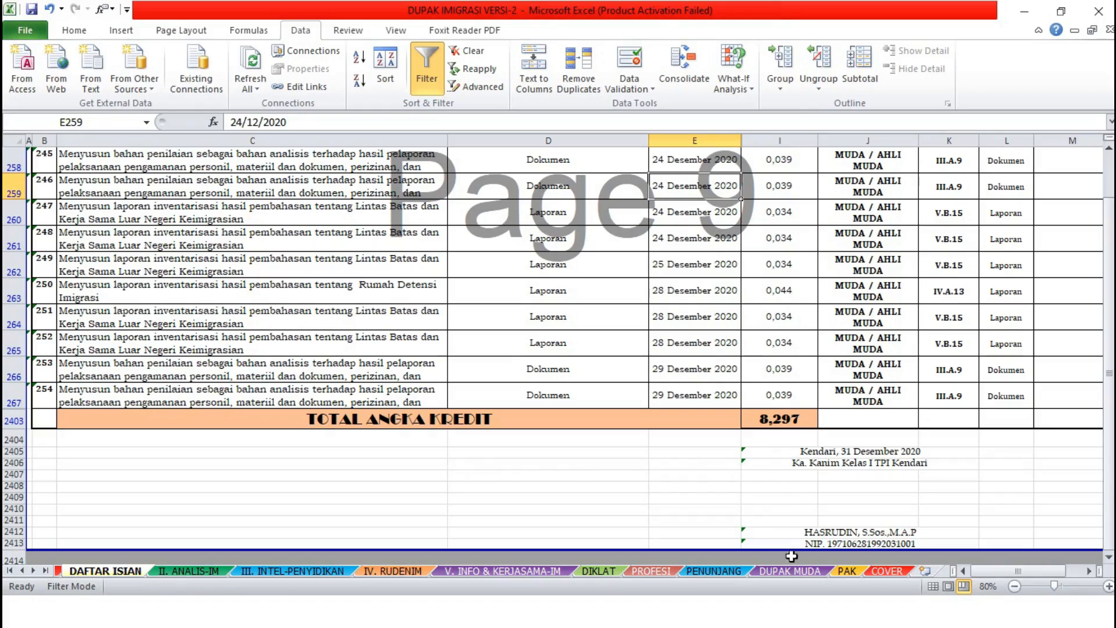
pyautogui.click(800, 421)
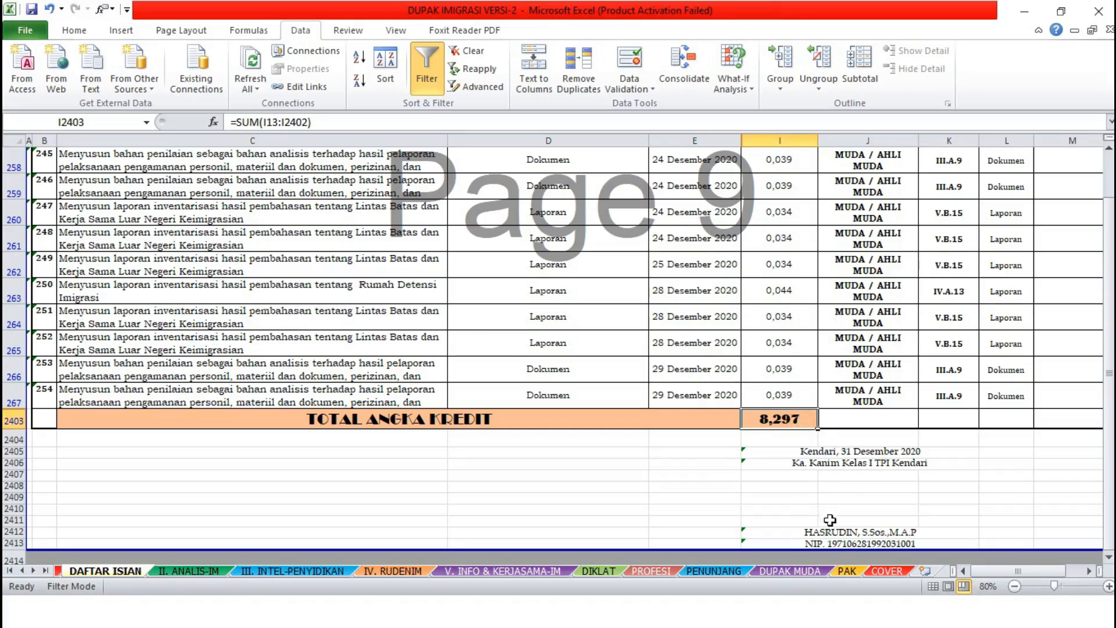
pyautogui.click(848, 571)
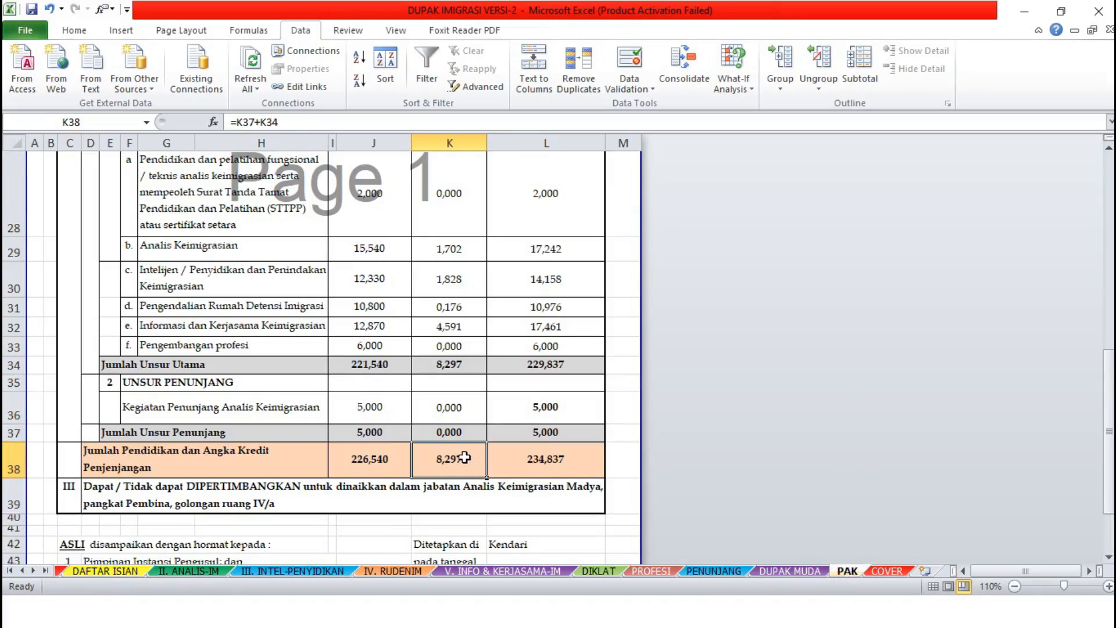
# Compare the new total of main and supporting elements in DUPAK MUDA cell K194 with the PAK and DAFTAR ISIAN totals.
pyautogui.click(803, 572)
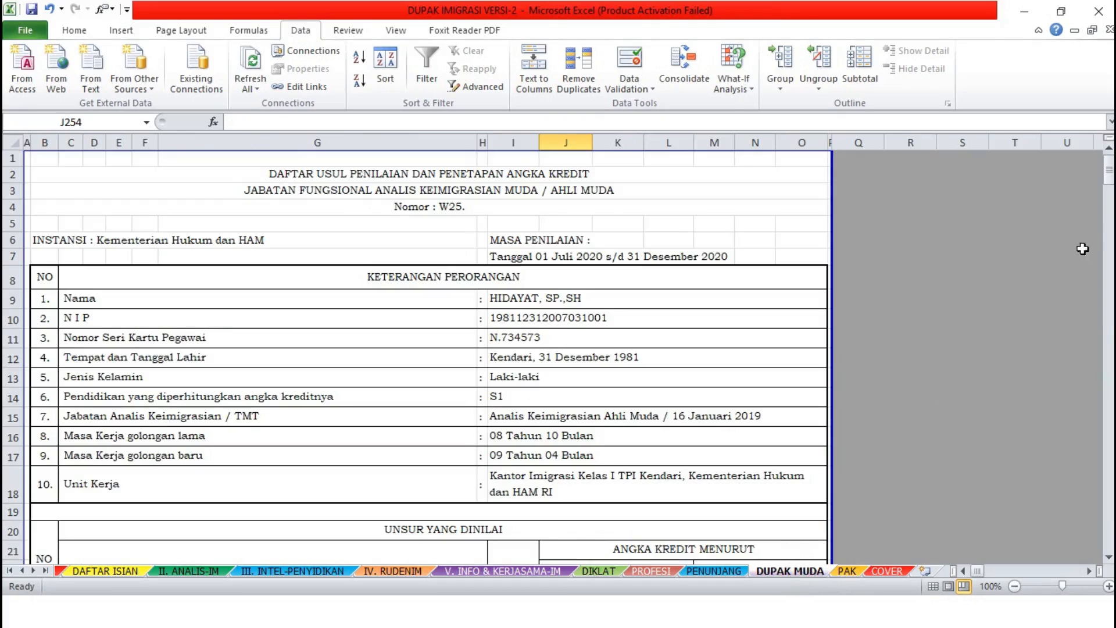
pyautogui.moveTo(1109, 181); pyautogui.dragTo(1111, 350)
pyautogui.moveTo(1109, 349); pyautogui.dragTo(1109, 442)
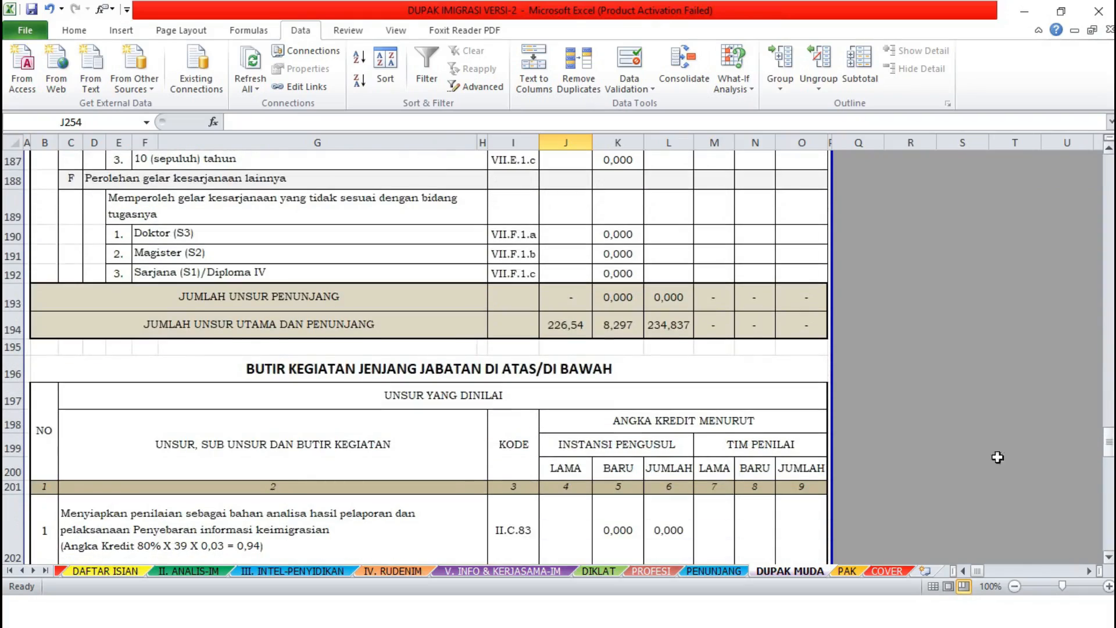
pyautogui.click(617, 326)
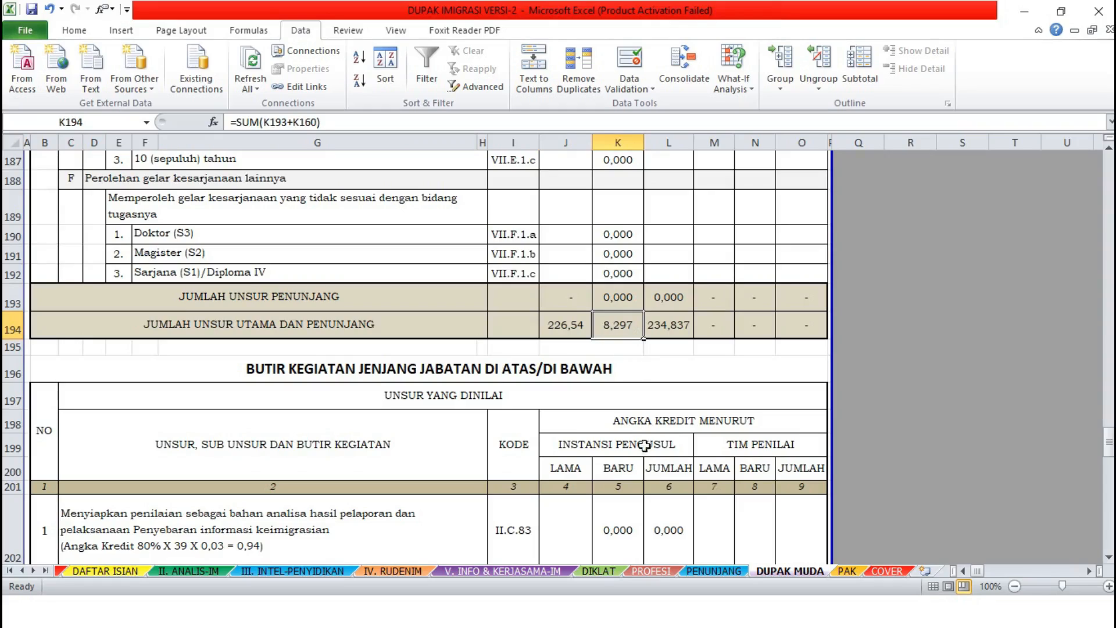
pyautogui.click(848, 572)
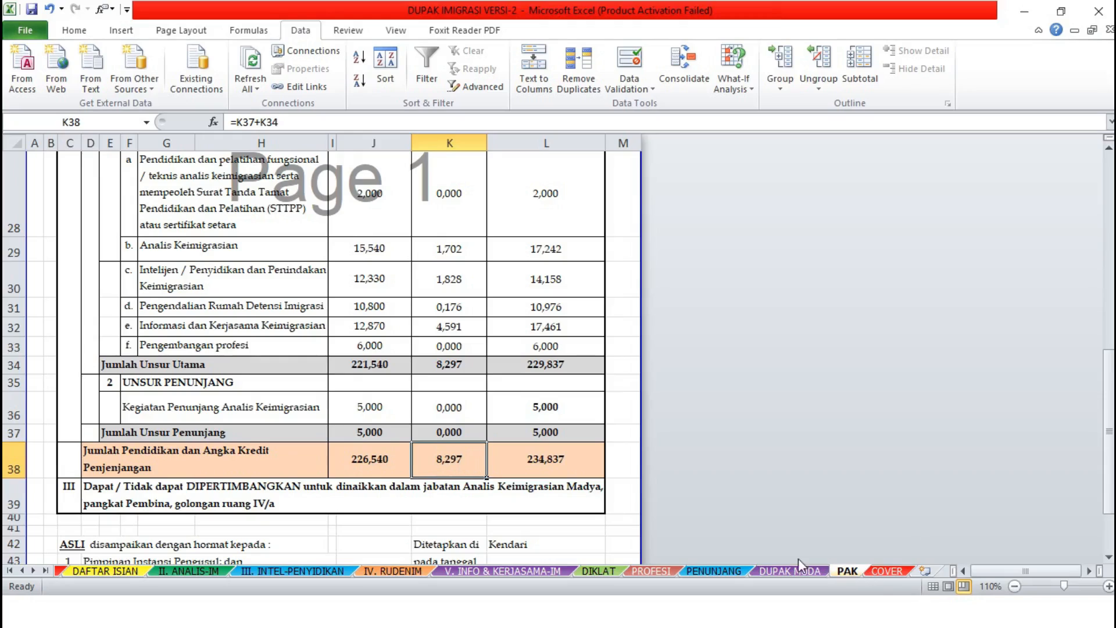
pyautogui.click(783, 571)
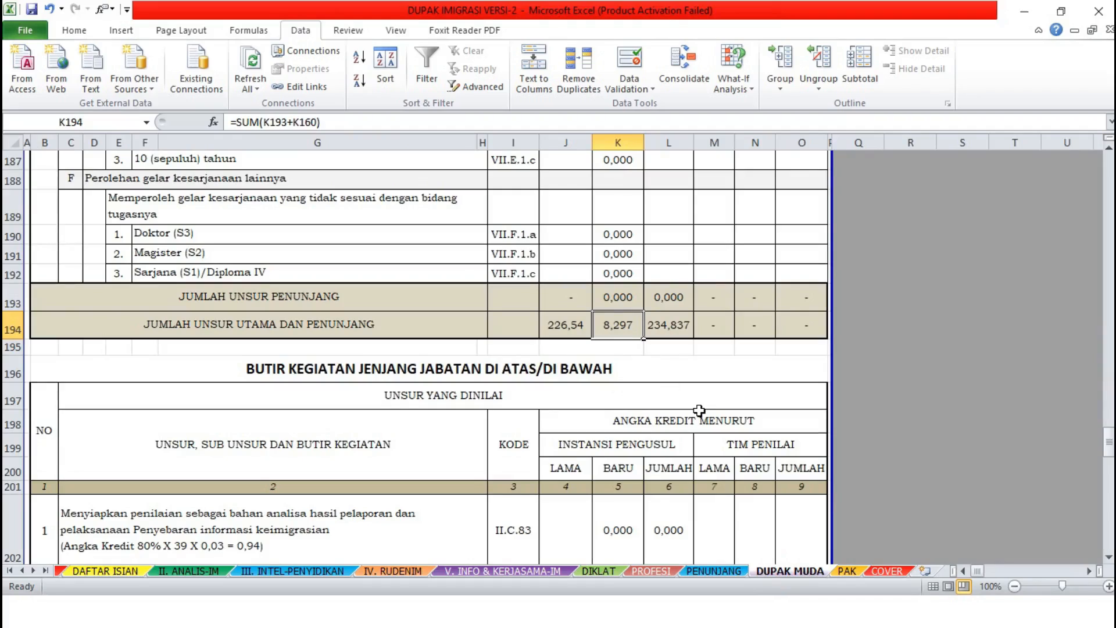
pyautogui.click(102, 570)
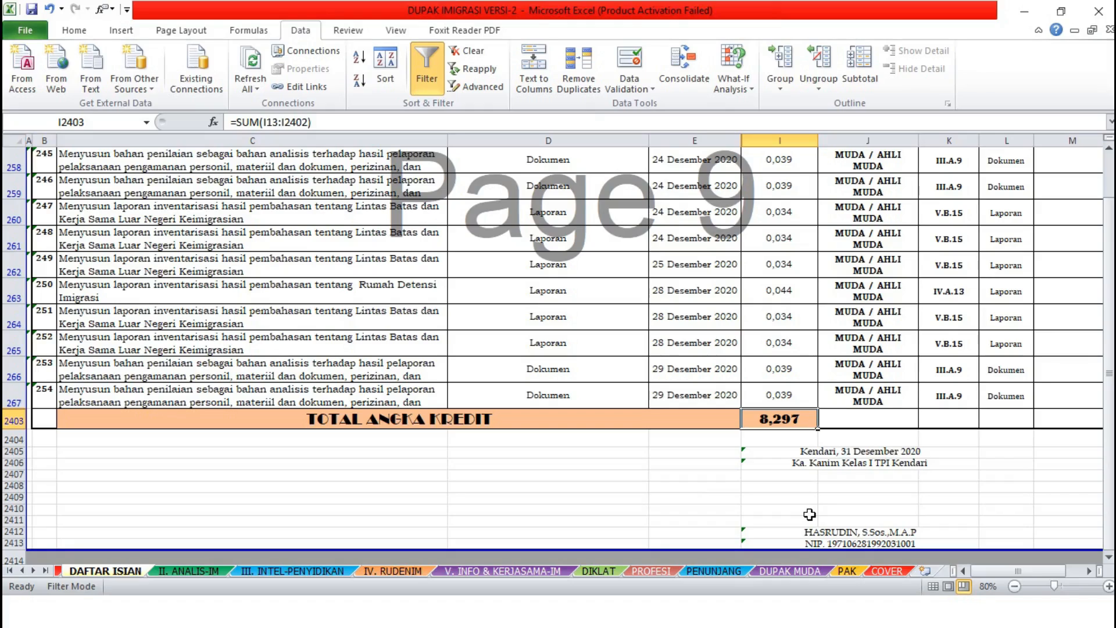
# Check the first activity on the II. ANALIS-IM sheet and select the activity code cell C3 on the COVER sheet.
pyautogui.click(892, 571)
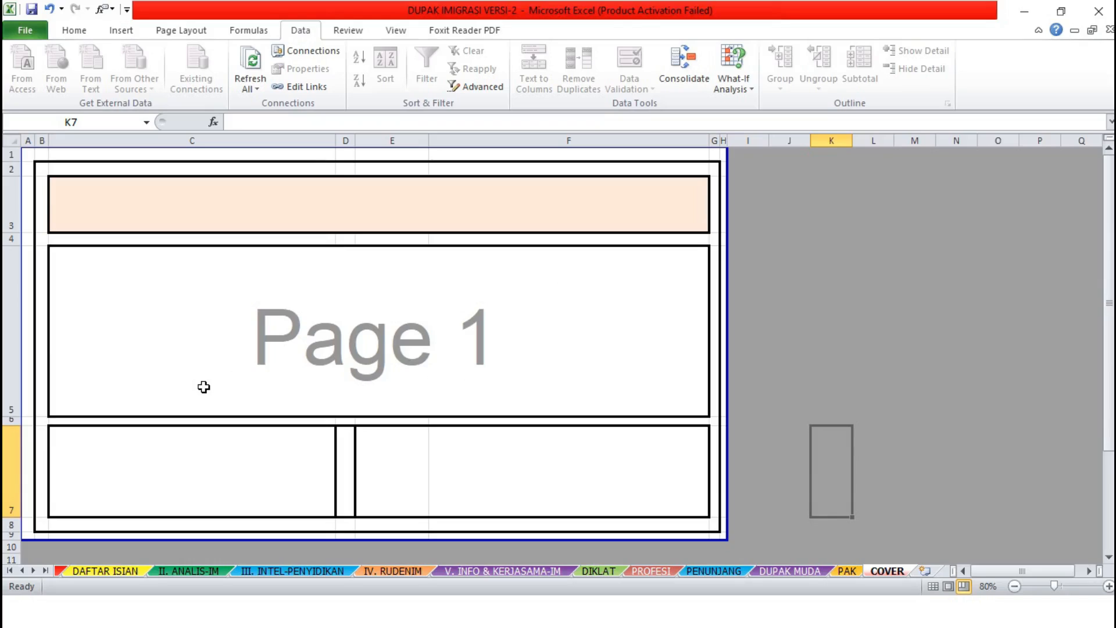
pyautogui.click(185, 571)
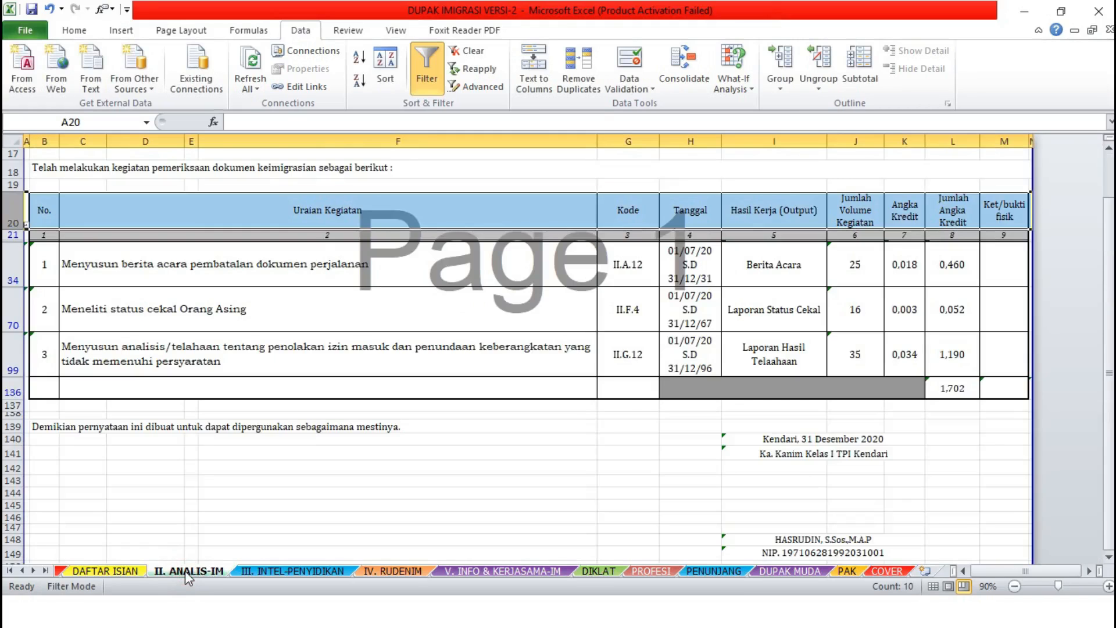
pyautogui.click(314, 268)
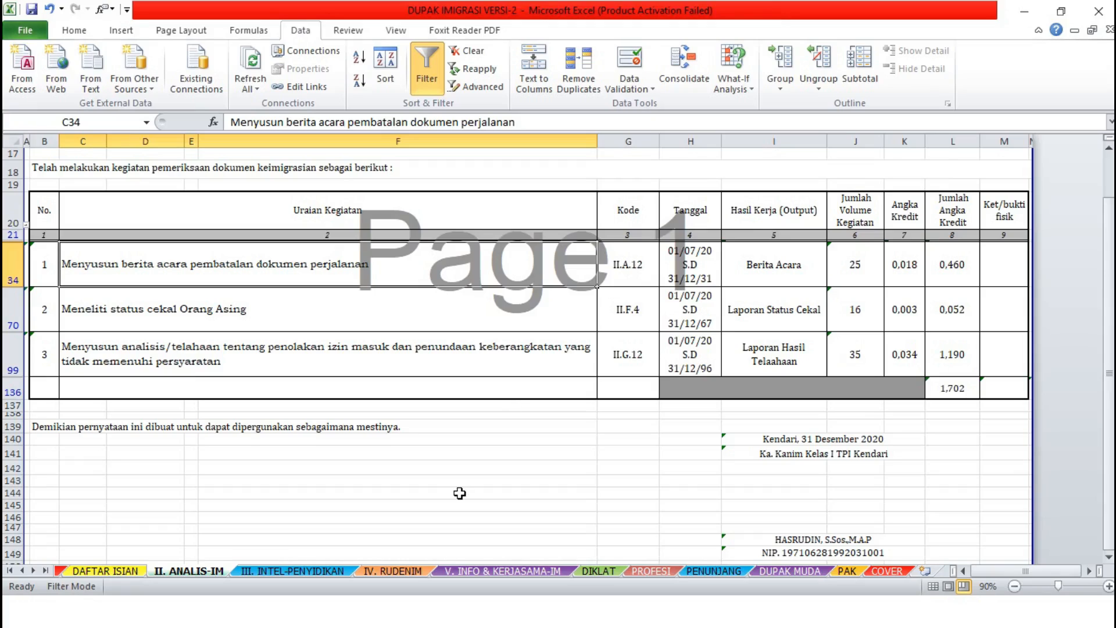
pyautogui.click(889, 571)
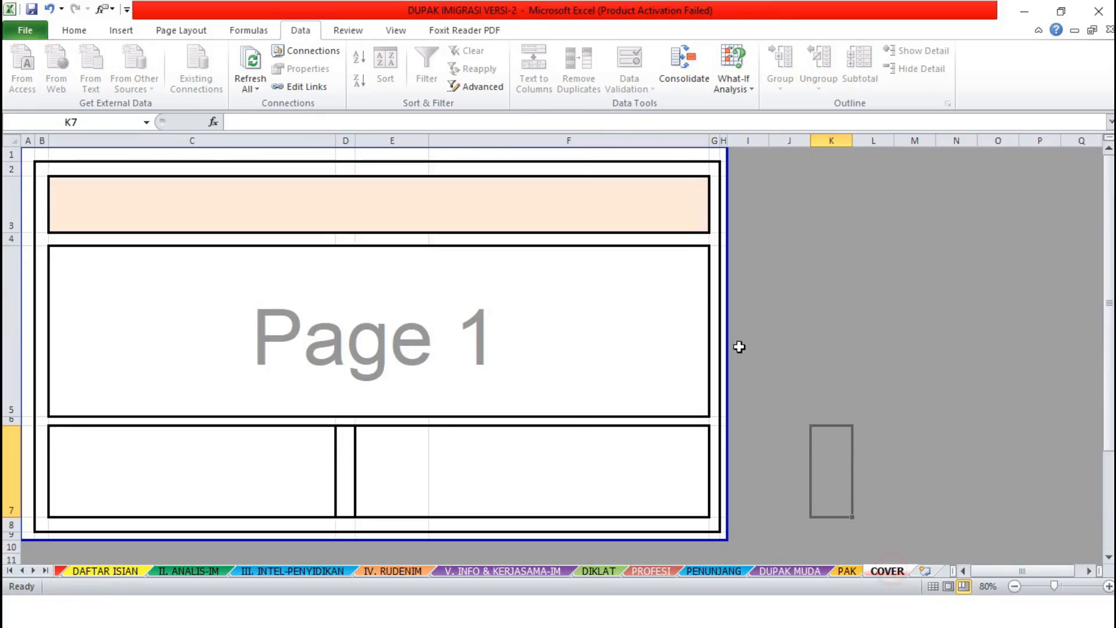
pyautogui.click(664, 215)
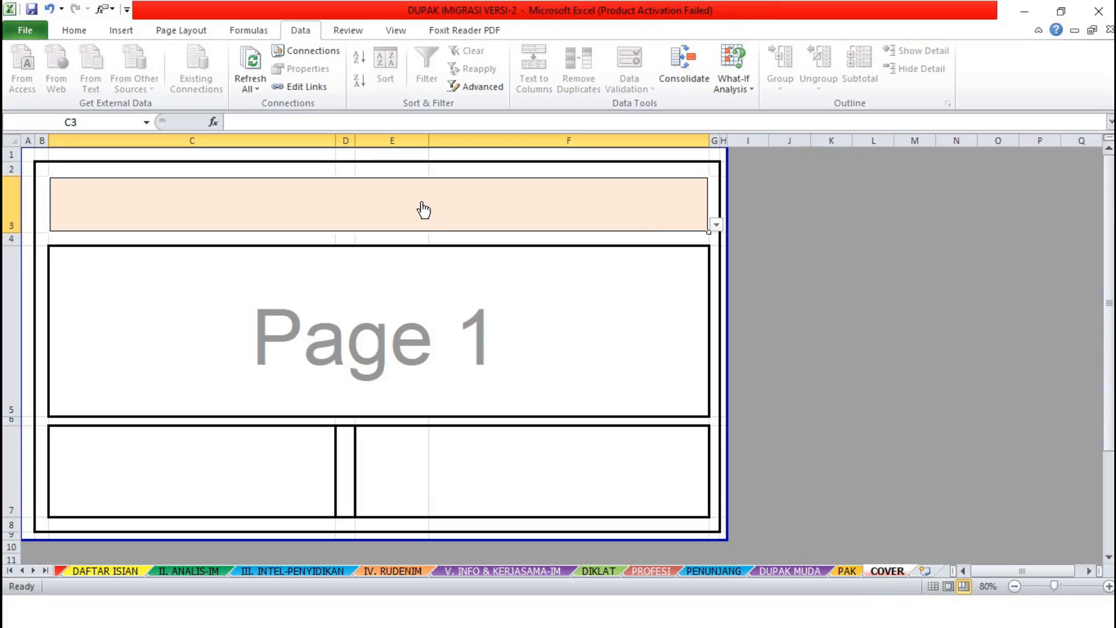
pyautogui.click(718, 225)
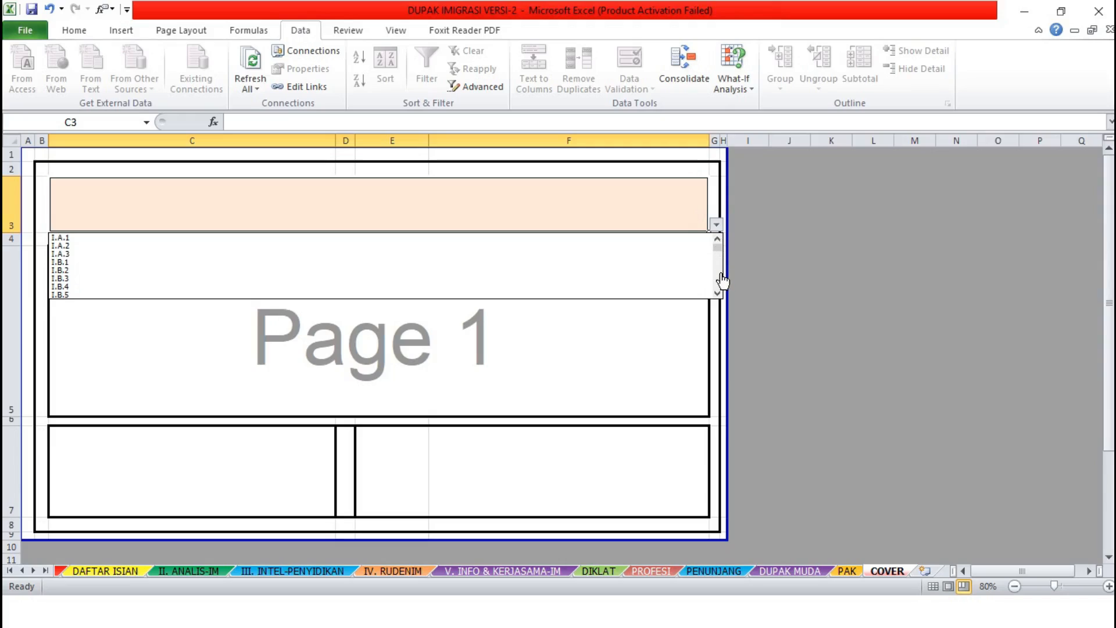
pyautogui.click(718, 294)
pyautogui.click(719, 294)
pyautogui.click(718, 294)
pyautogui.click(719, 294)
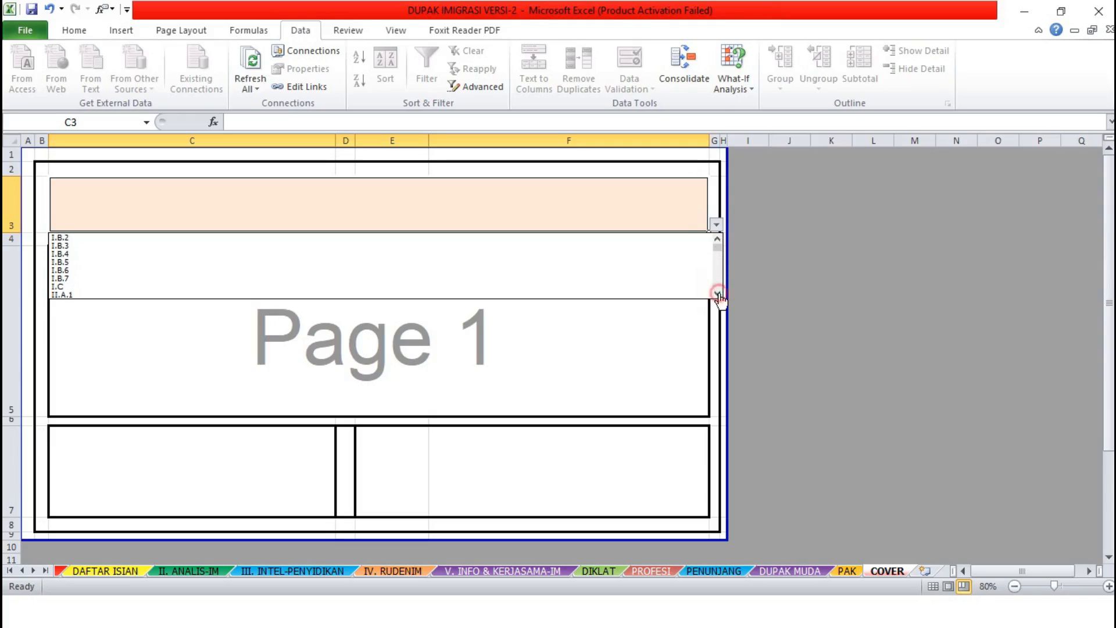
pyautogui.click(718, 294)
pyautogui.click(719, 294)
pyautogui.click(718, 294)
pyautogui.click(719, 295)
pyautogui.click(718, 294)
pyautogui.click(718, 295)
pyautogui.click(719, 294)
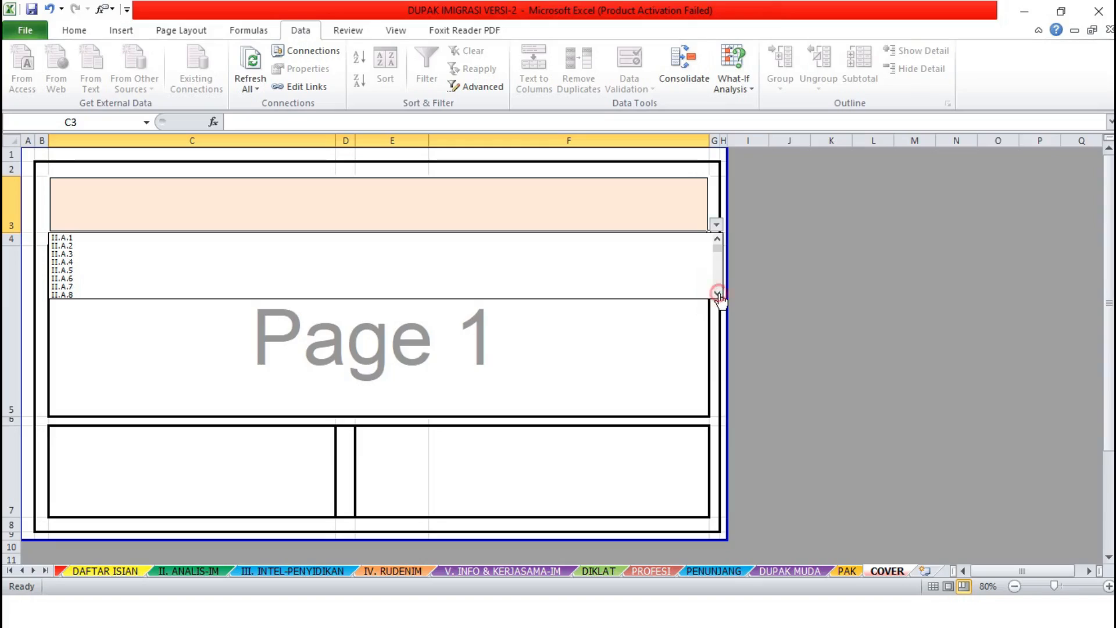
pyautogui.click(719, 294)
pyautogui.click(719, 294)
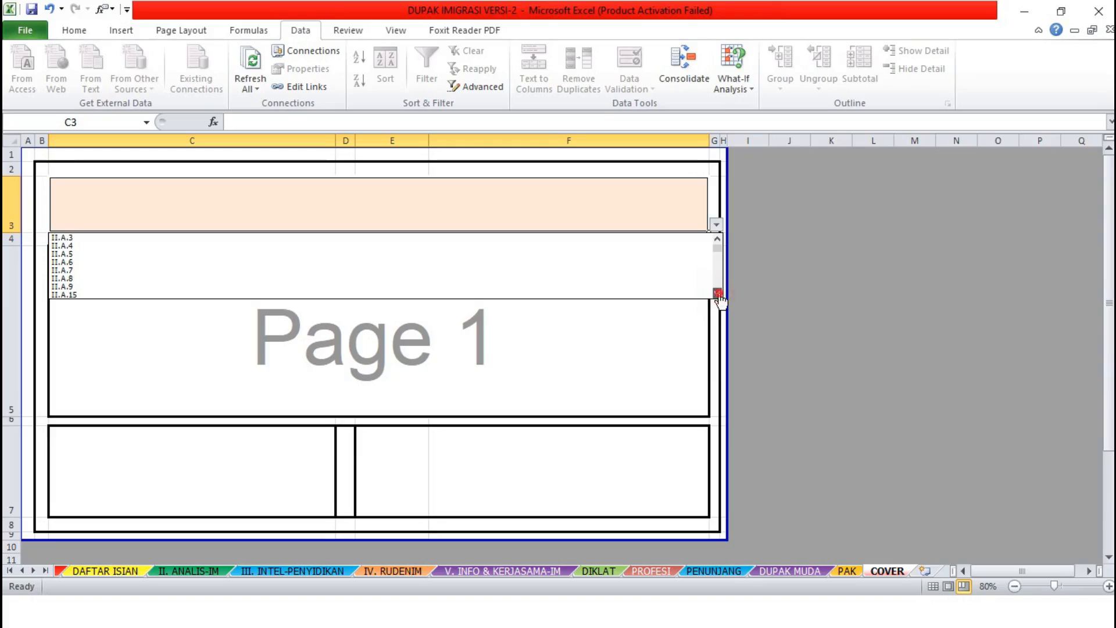
# Look up the first activity's code in II. ANALIS-IM and choose II.A.12 in cell C3 of the COVER sheet.
pyautogui.click(192, 575)
pyautogui.click(193, 572)
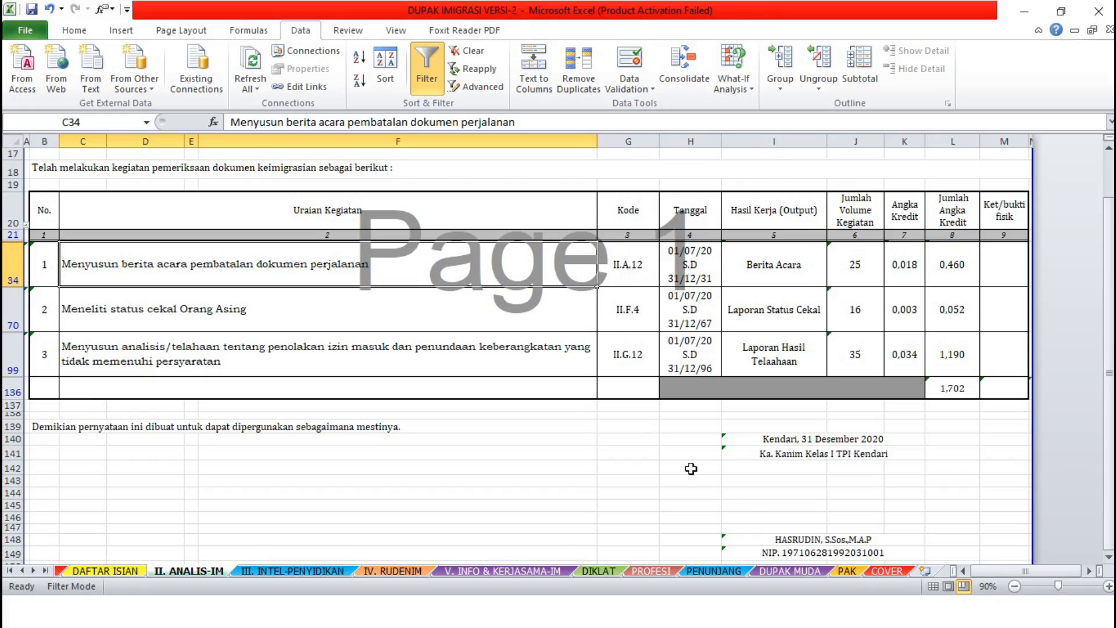
pyautogui.click(887, 571)
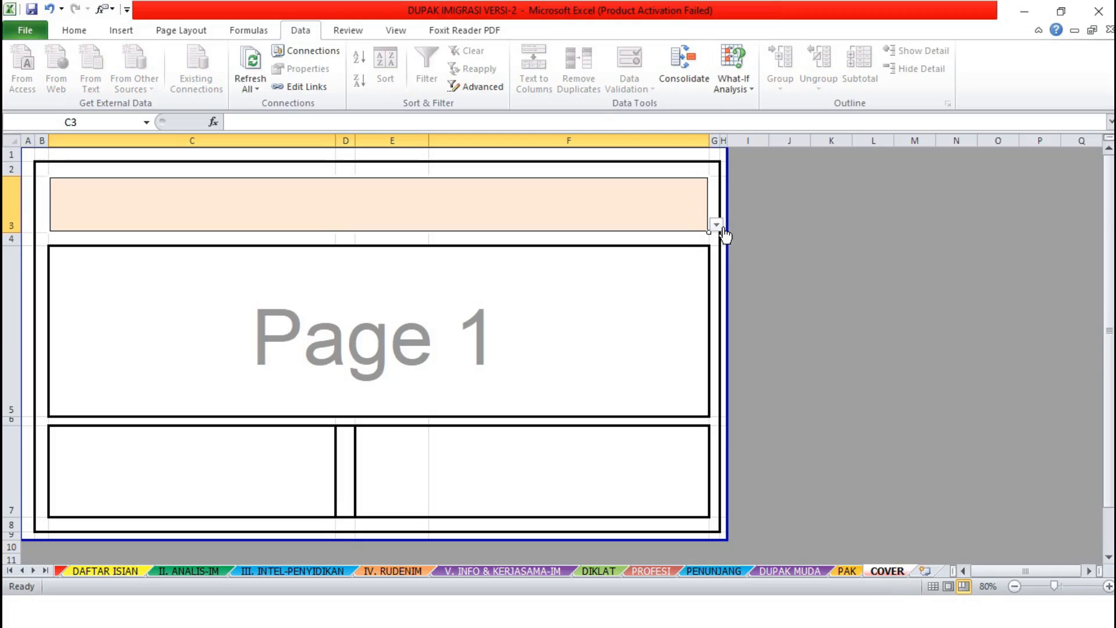
pyautogui.click(717, 225)
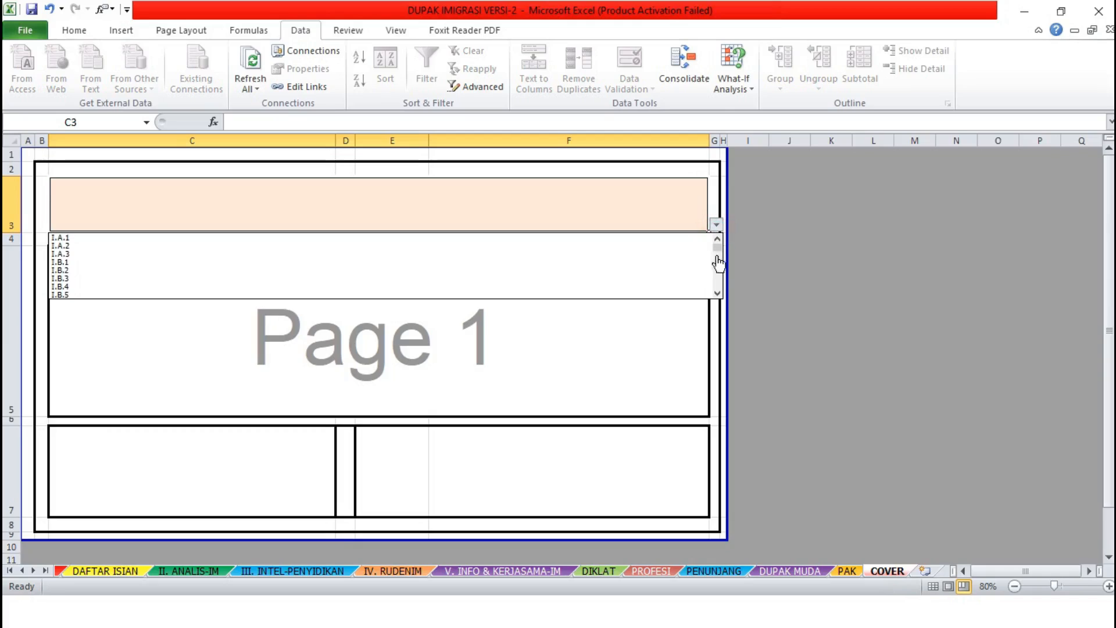
pyautogui.click(719, 294)
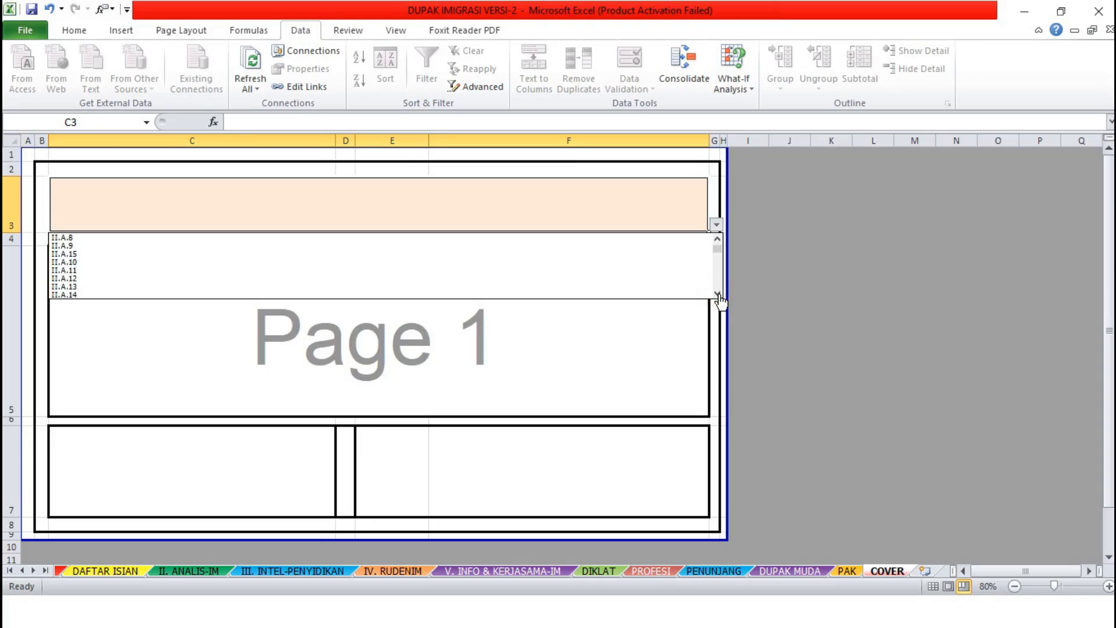
pyautogui.click(66, 278)
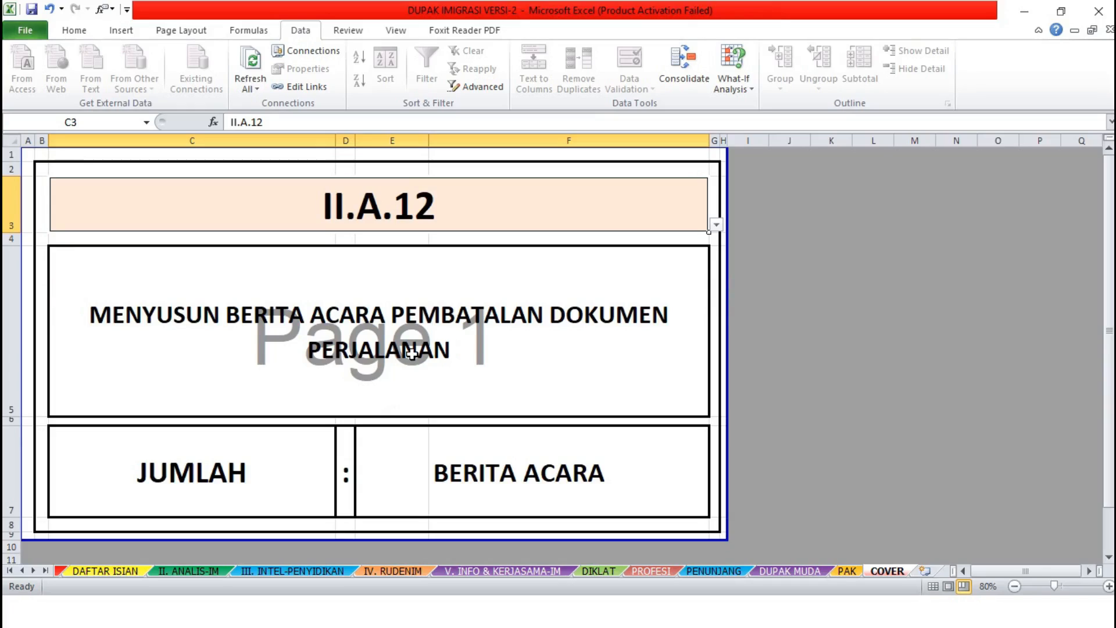
# Look up the II.A.12 activity volume in II. ANALIS-IM and enter 25 as the JUMLAH in cell E7 of COVER.
pyautogui.click(386, 477)
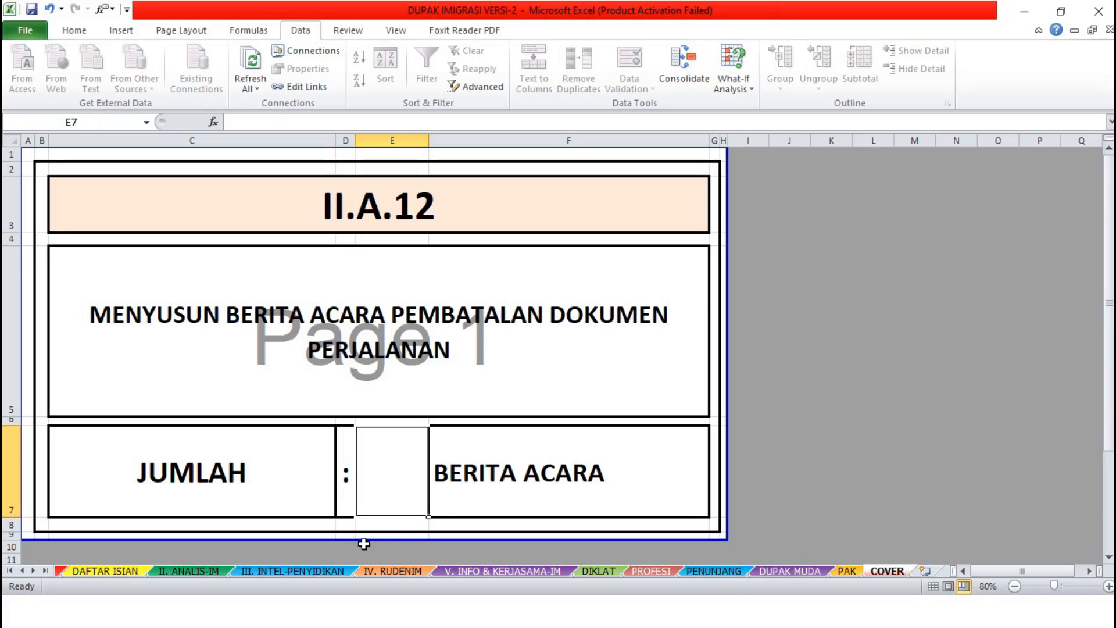
pyautogui.click(195, 572)
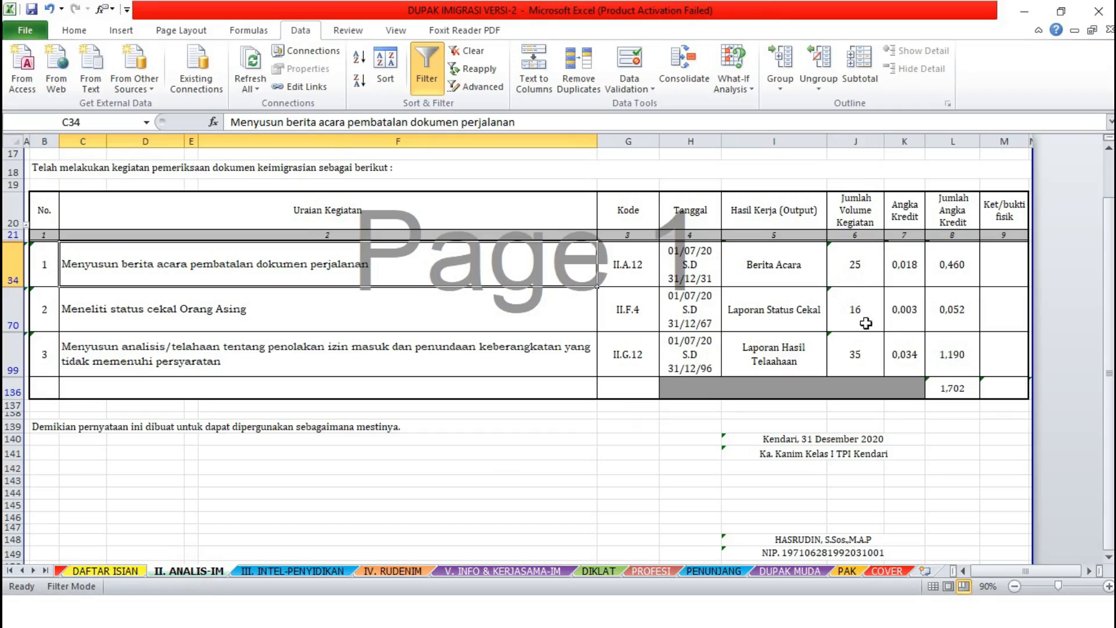
pyautogui.click(866, 278)
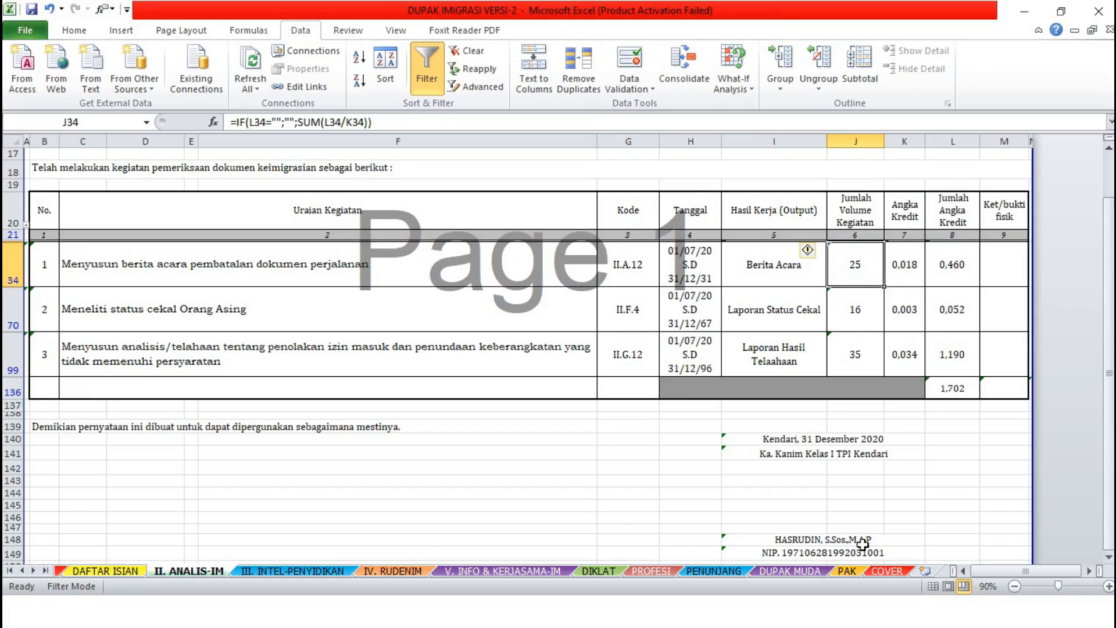
pyautogui.click(888, 571)
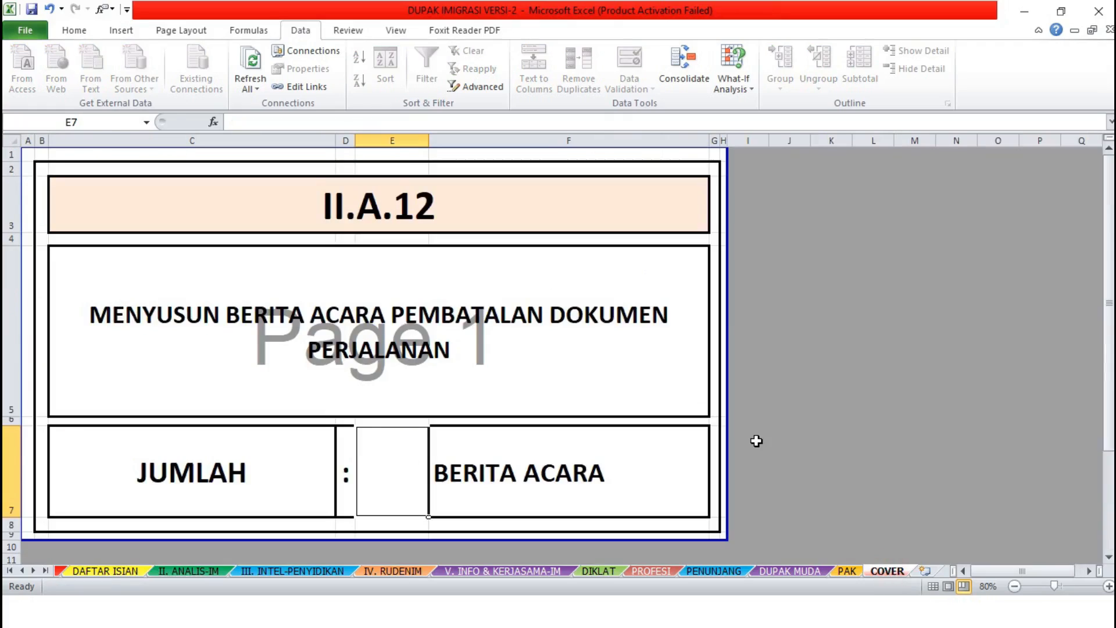
pyautogui.write('25')
pyautogui.press('Return')
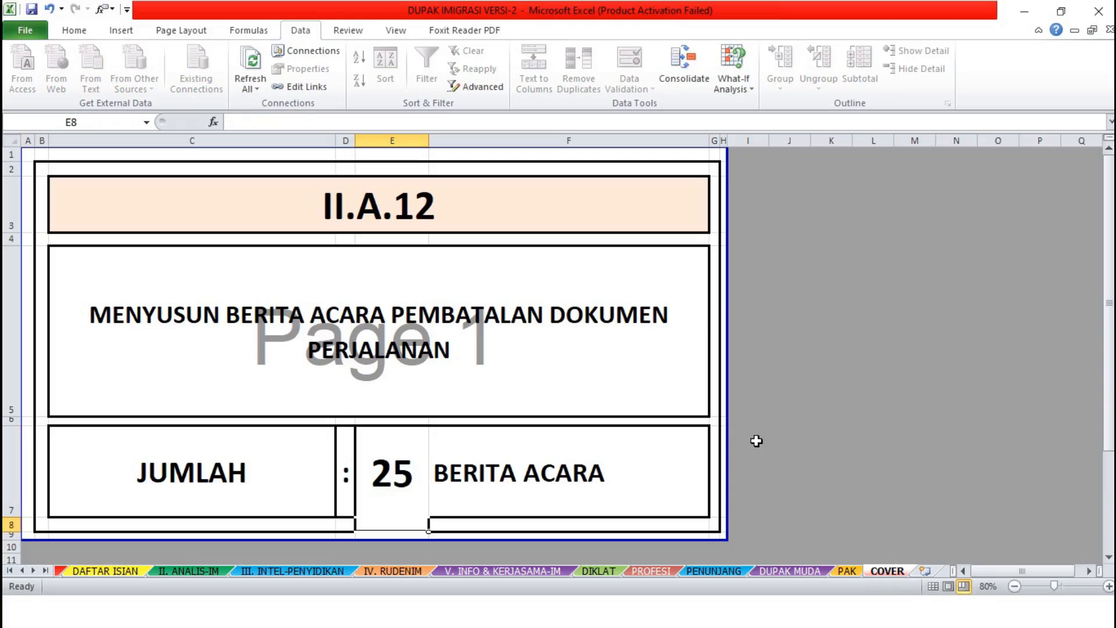
pyautogui.click(555, 356)
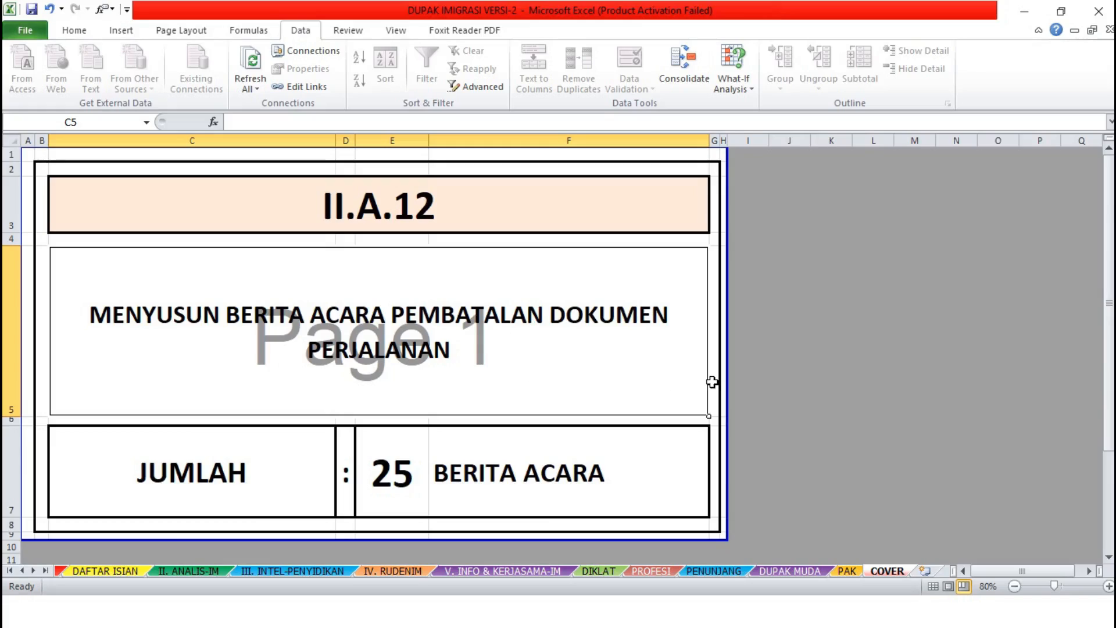
# Look up the second activity's code in II. ANALIS-IM and choose II.F.4 in cell C3 of the COVER sheet.
pyautogui.click(205, 574)
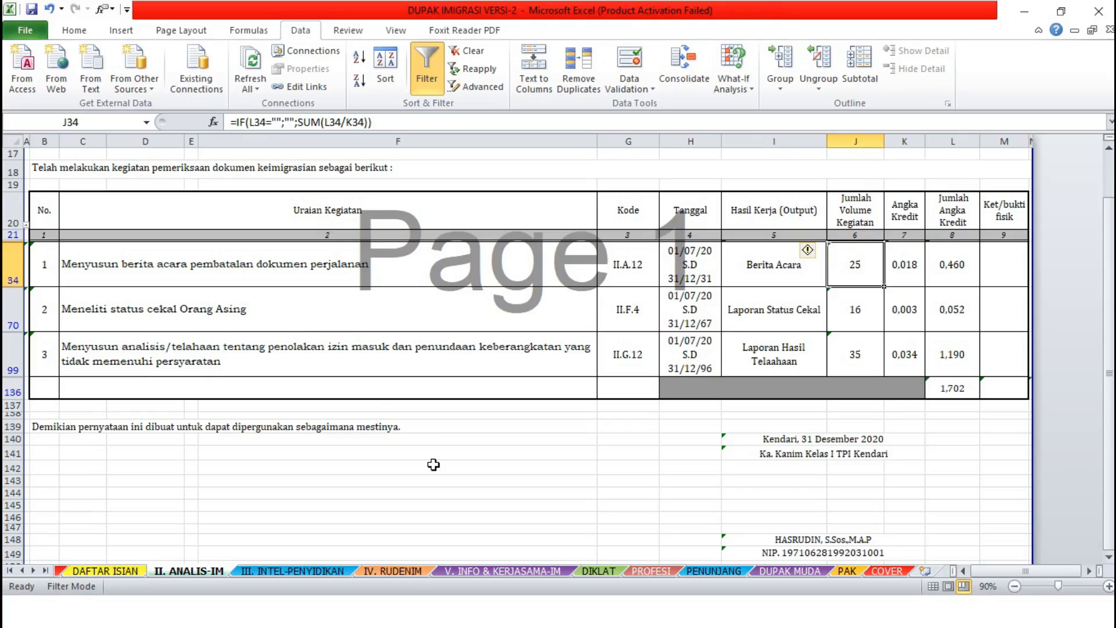
pyautogui.click(890, 571)
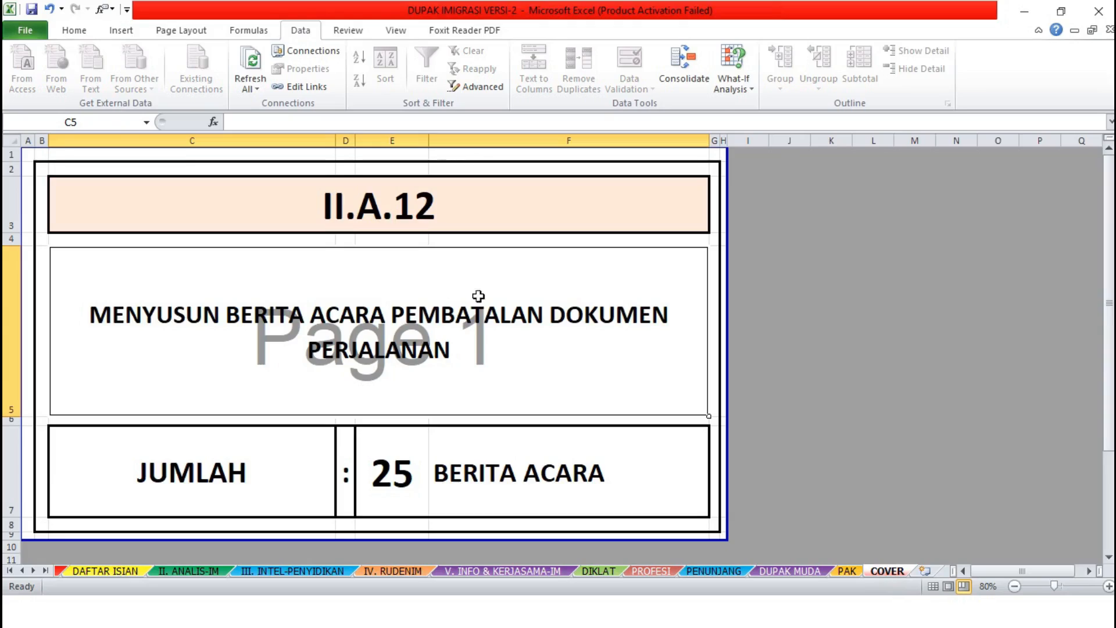
pyautogui.click(698, 213)
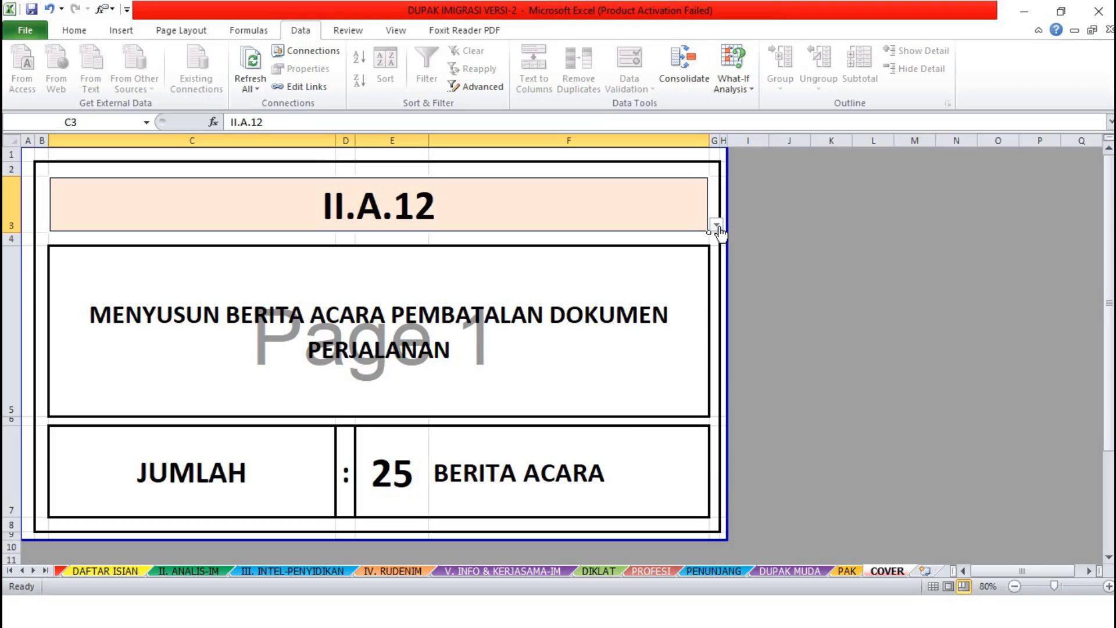
pyautogui.click(189, 571)
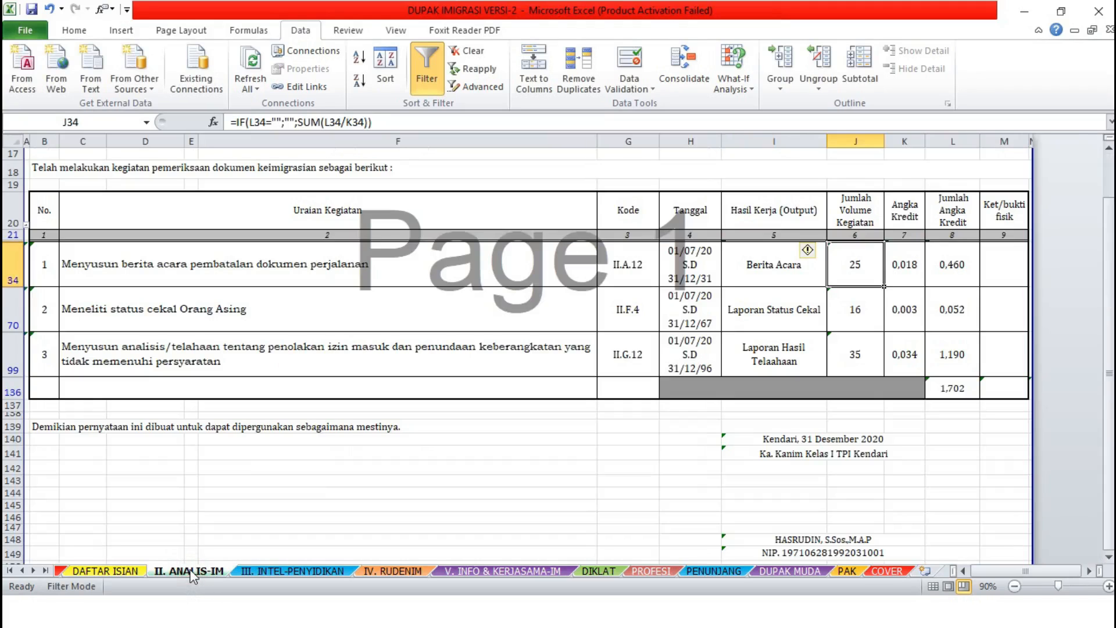
pyautogui.click(888, 571)
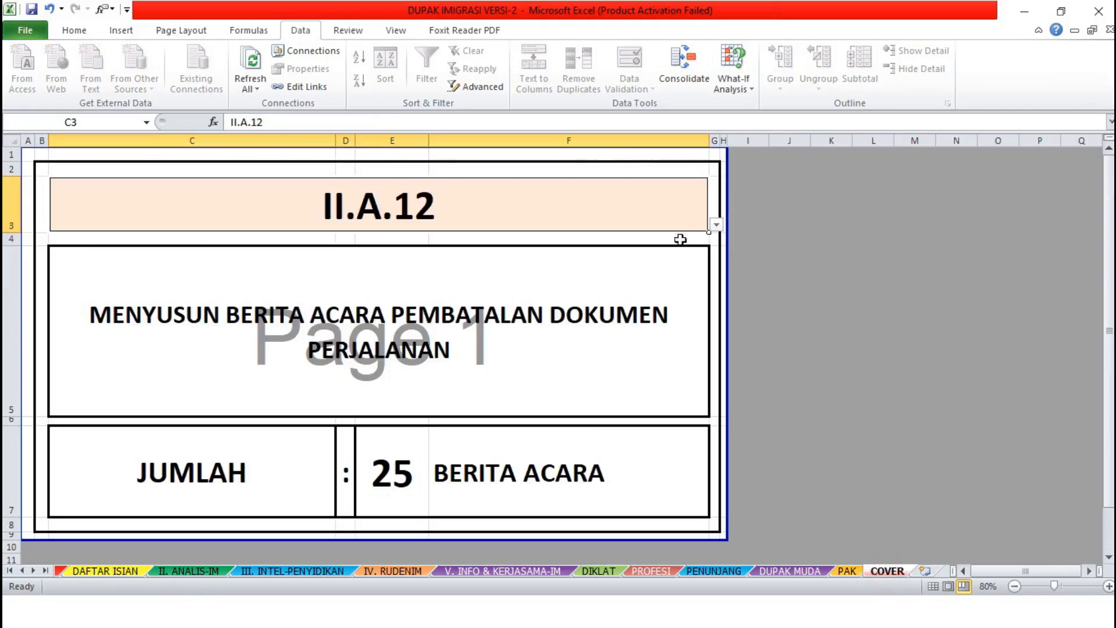
pyautogui.click(717, 225)
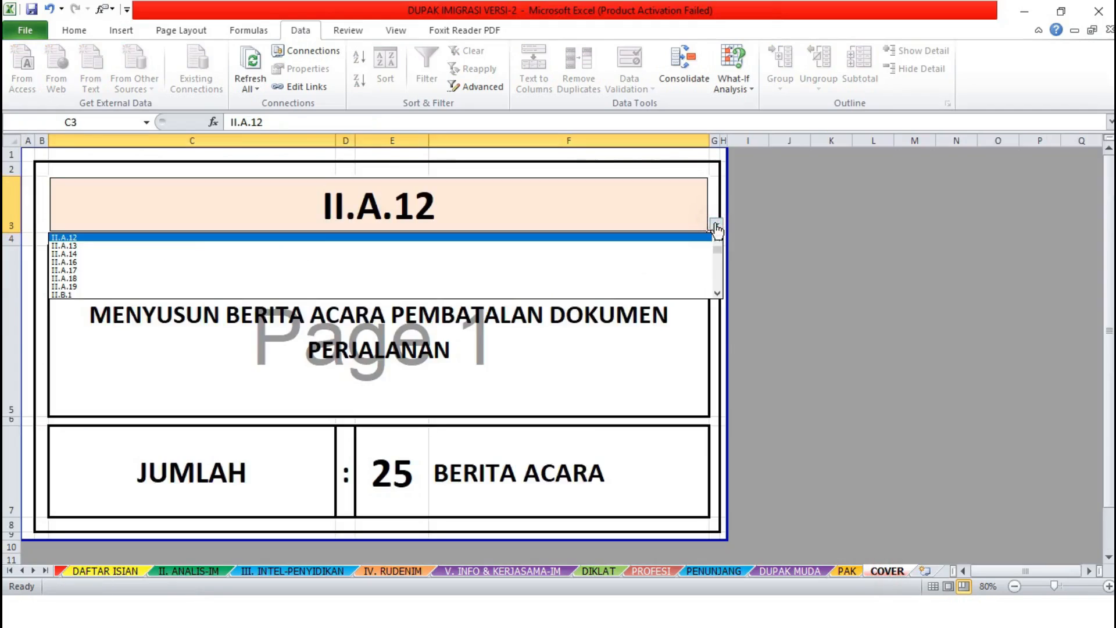
pyautogui.click(717, 293)
pyautogui.click(719, 293)
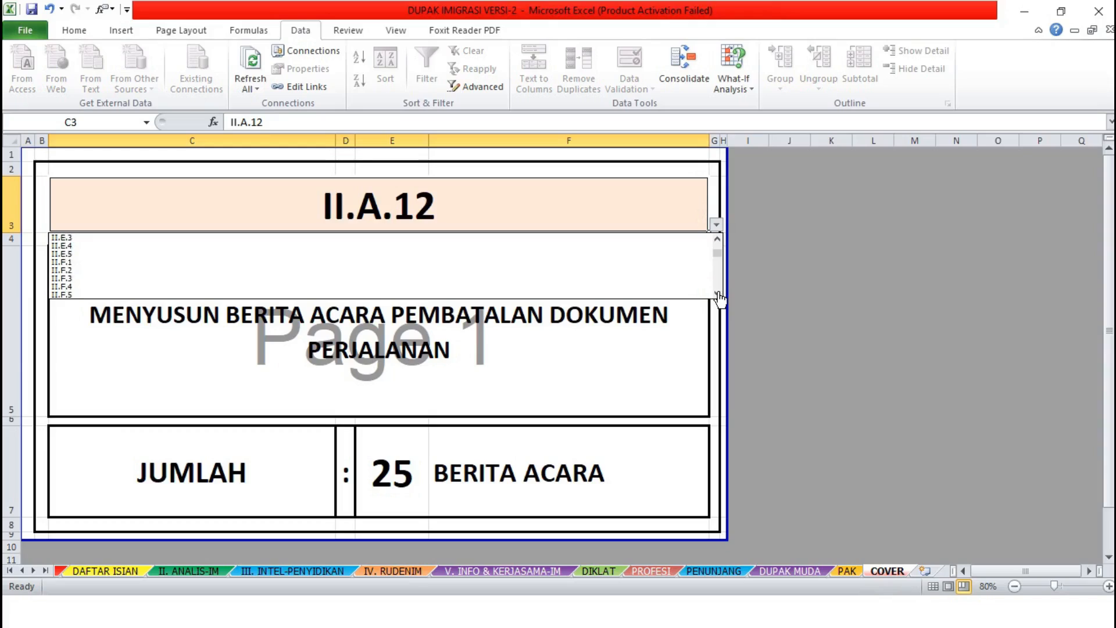
pyautogui.click(718, 293)
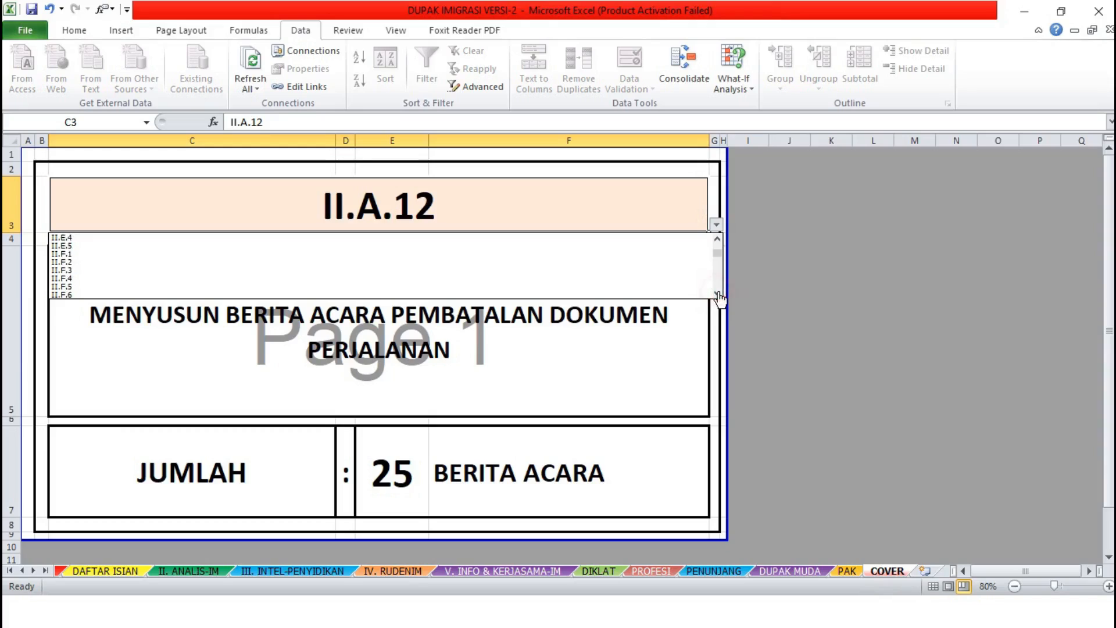
pyautogui.click(222, 280)
# Look up the II.F.4 activity volume in II. ANALIS-IM and enter 16 as the JUMLAH in cell E7 of COVER.
pyautogui.click(406, 481)
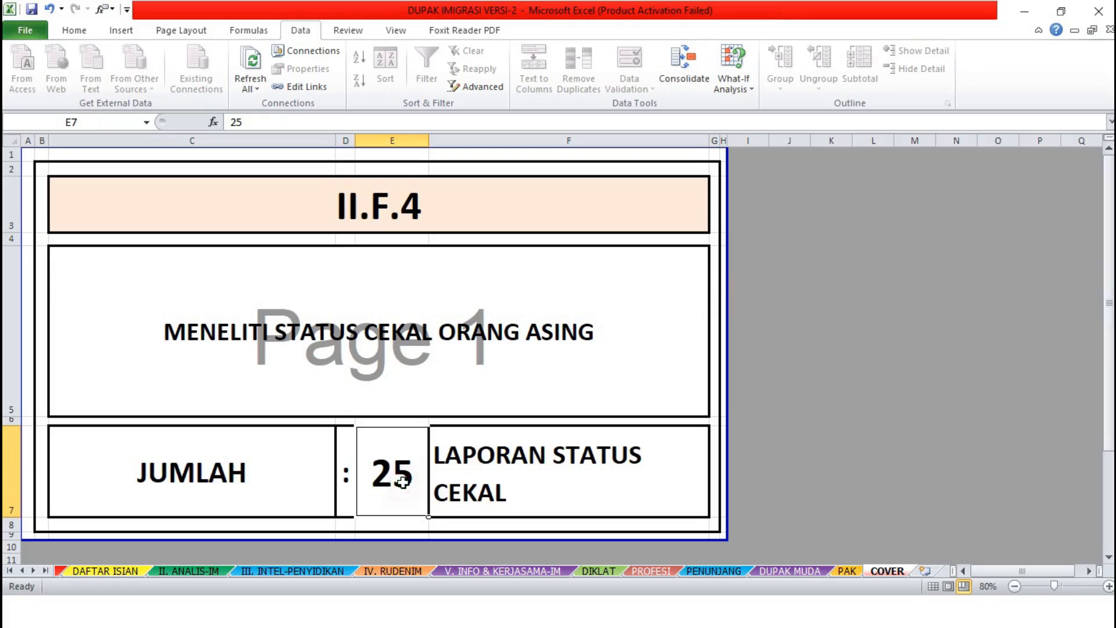
pyautogui.click(185, 573)
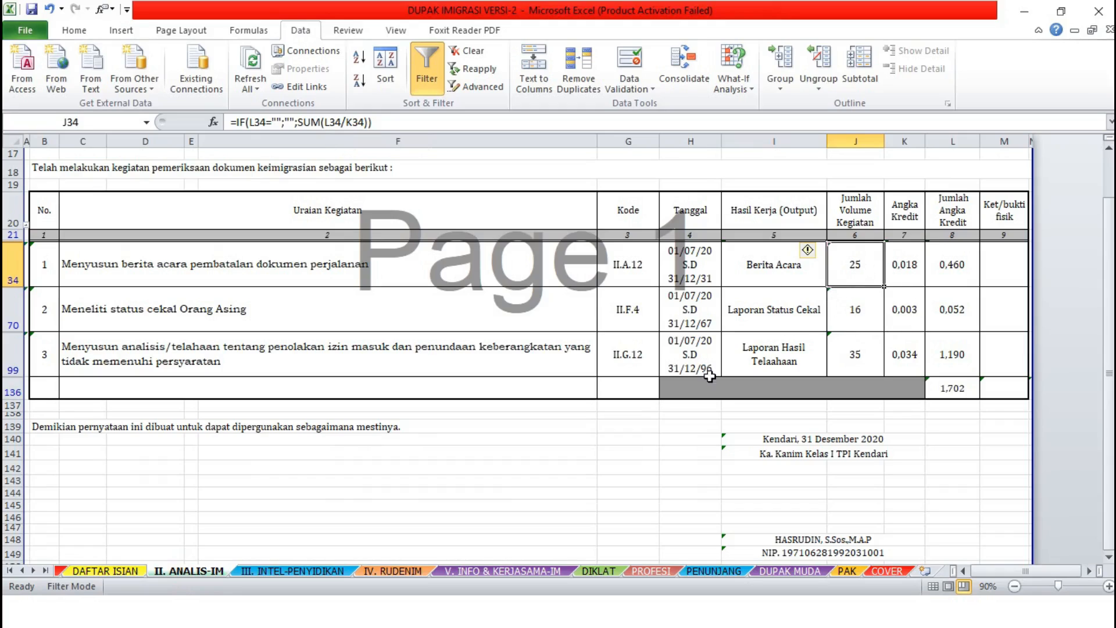
pyautogui.click(841, 323)
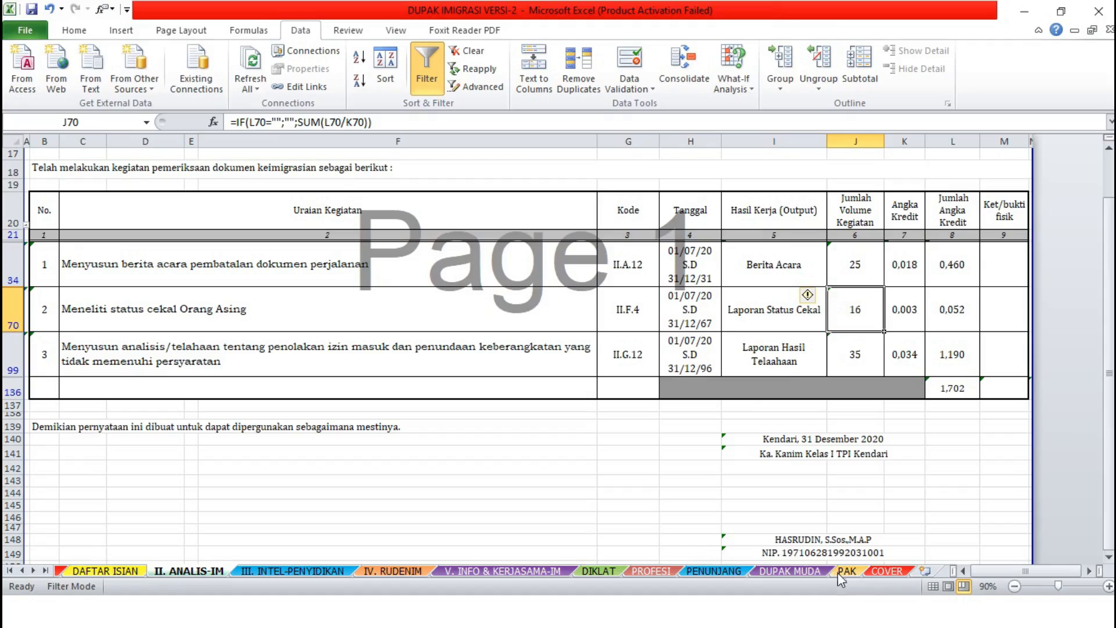
pyautogui.click(883, 572)
pyautogui.write('16')
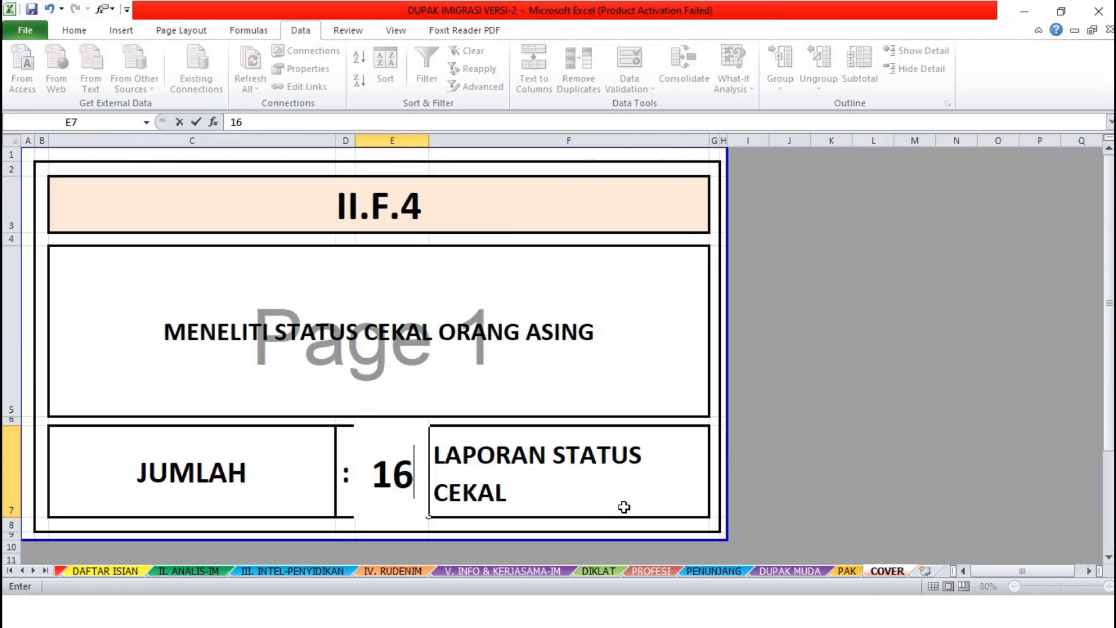
pyautogui.press('Return')
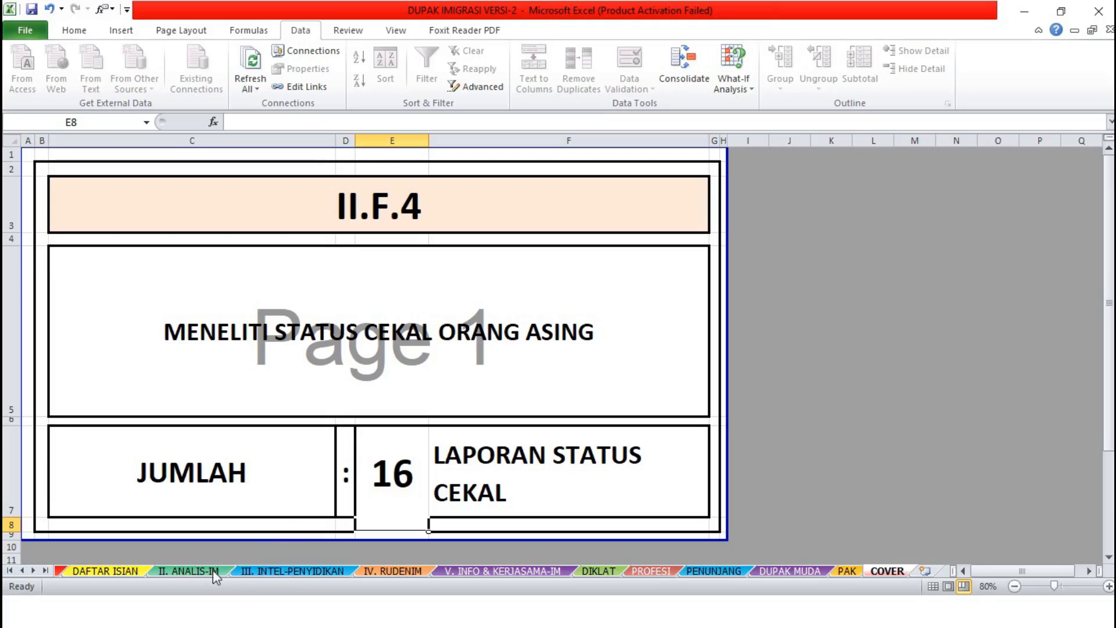
# Review the activity tables on the III. INTEL-PENYIDIKAN, IV. RUDENIM, V. INFO & KERJASAMA-IM, DIKLAT and PROFESI sheets.
pyautogui.click(286, 571)
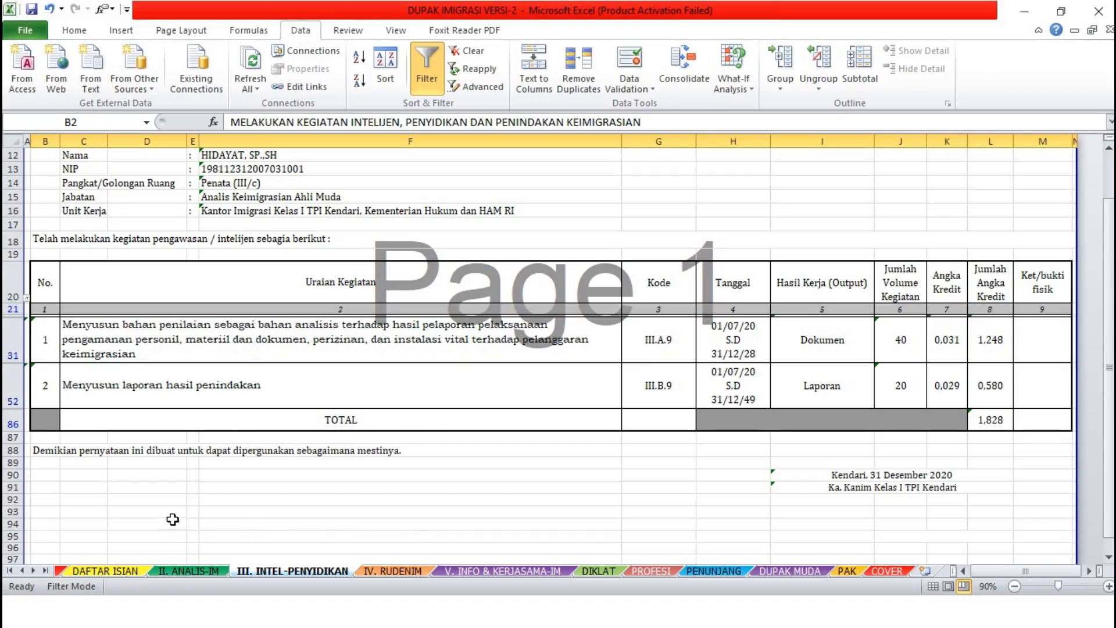
pyautogui.click(395, 571)
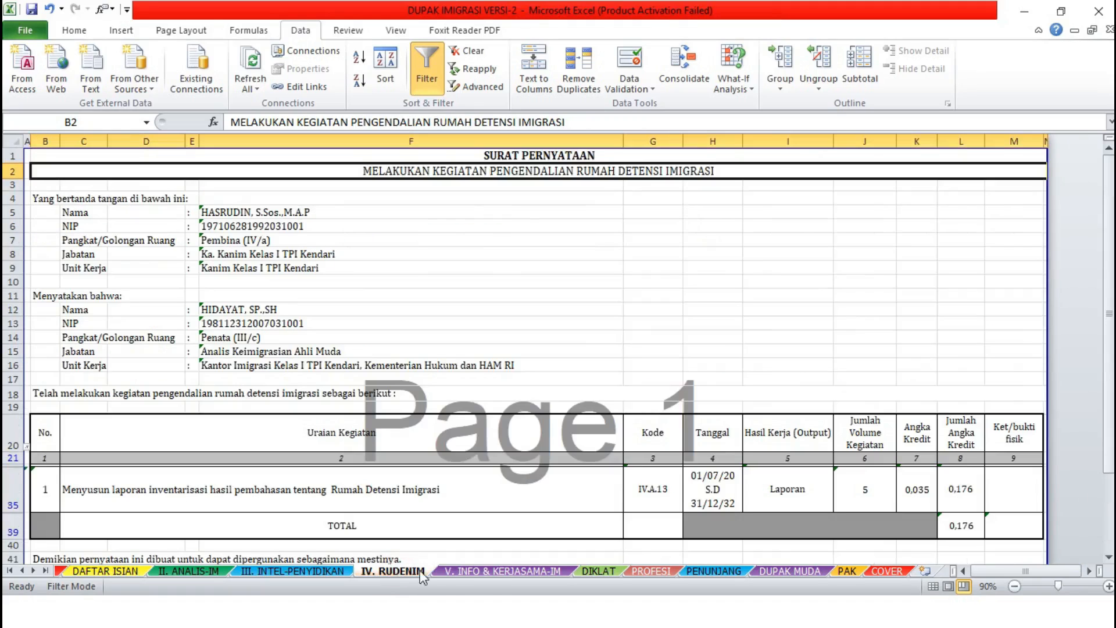
pyautogui.click(490, 571)
pyautogui.click(599, 571)
pyautogui.click(651, 571)
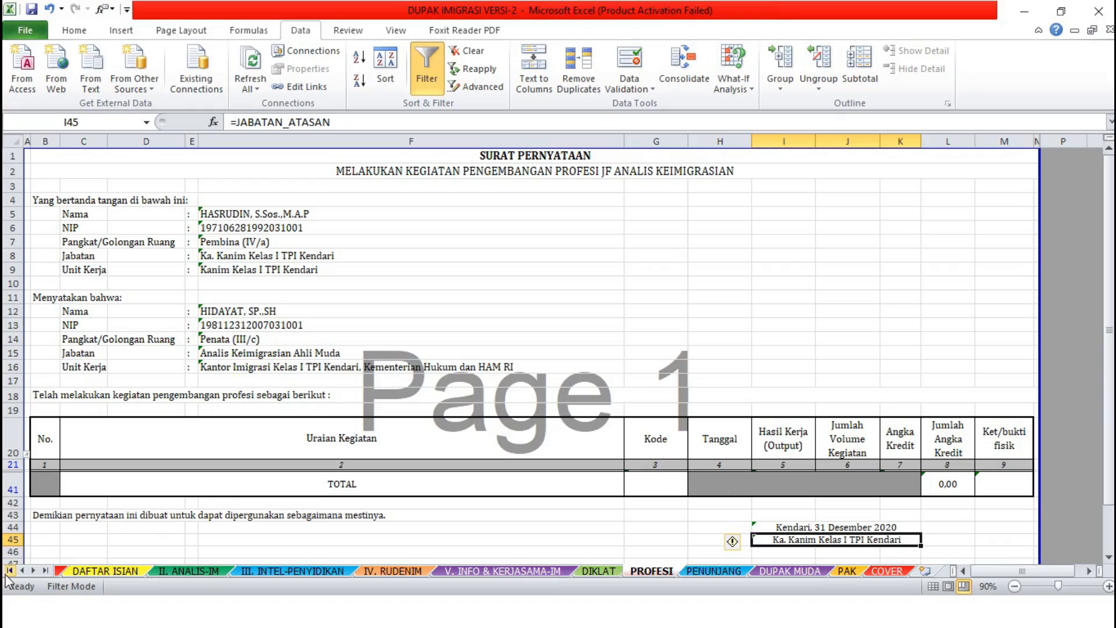
# Clear the column A filter on the DAFTAR ISIAN sheet so that all rows are shown.
pyautogui.click(124, 575)
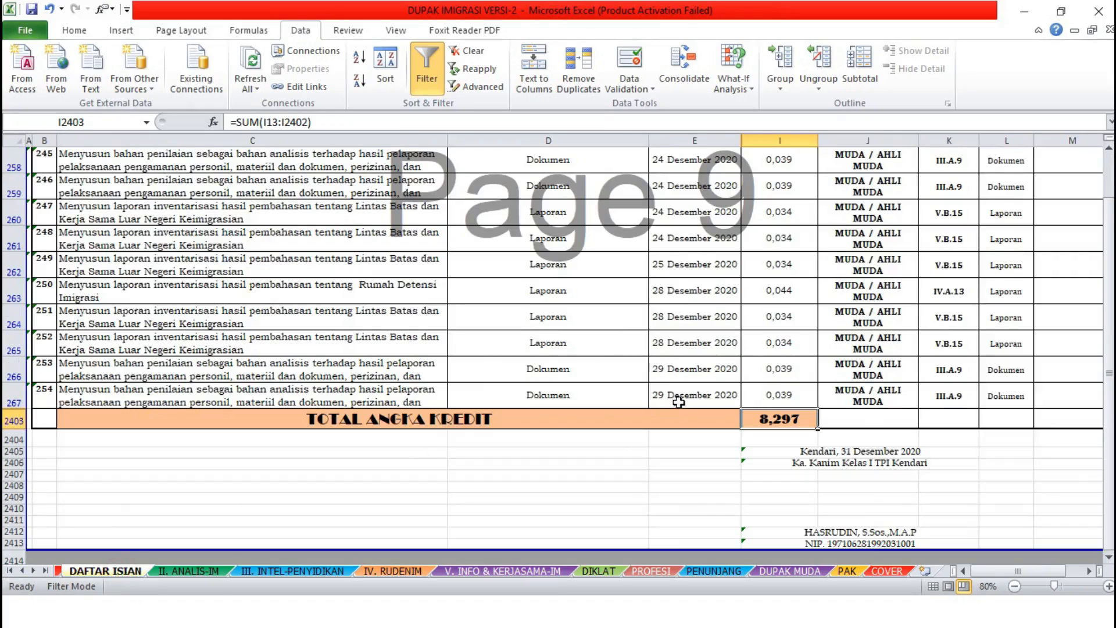
pyautogui.moveTo(1111, 375); pyautogui.dragTo(1111, 366)
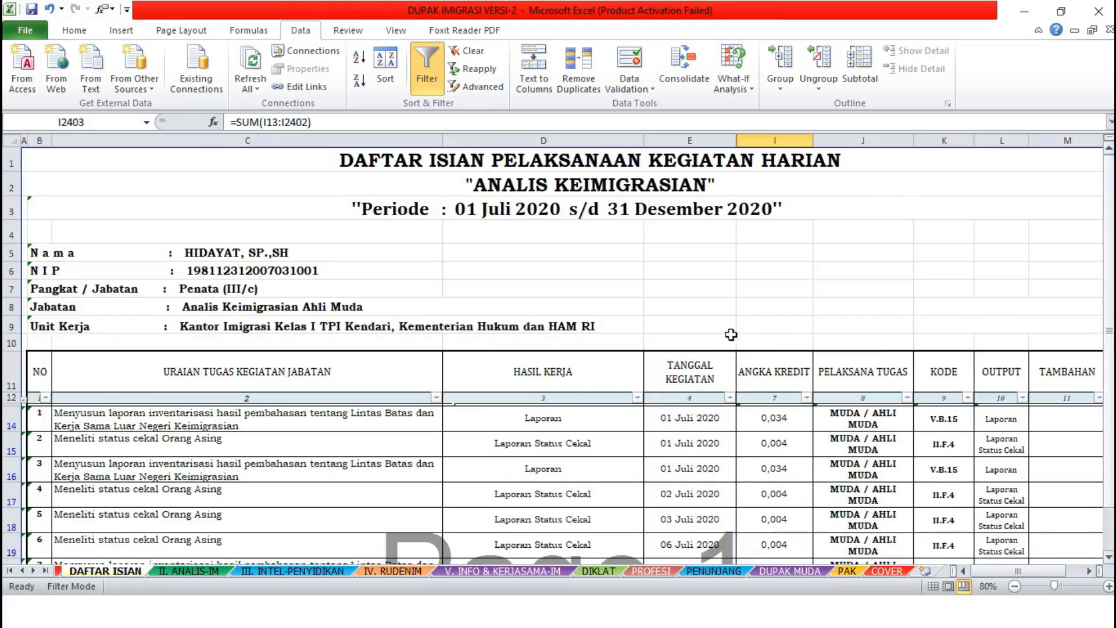
pyautogui.click(24, 399)
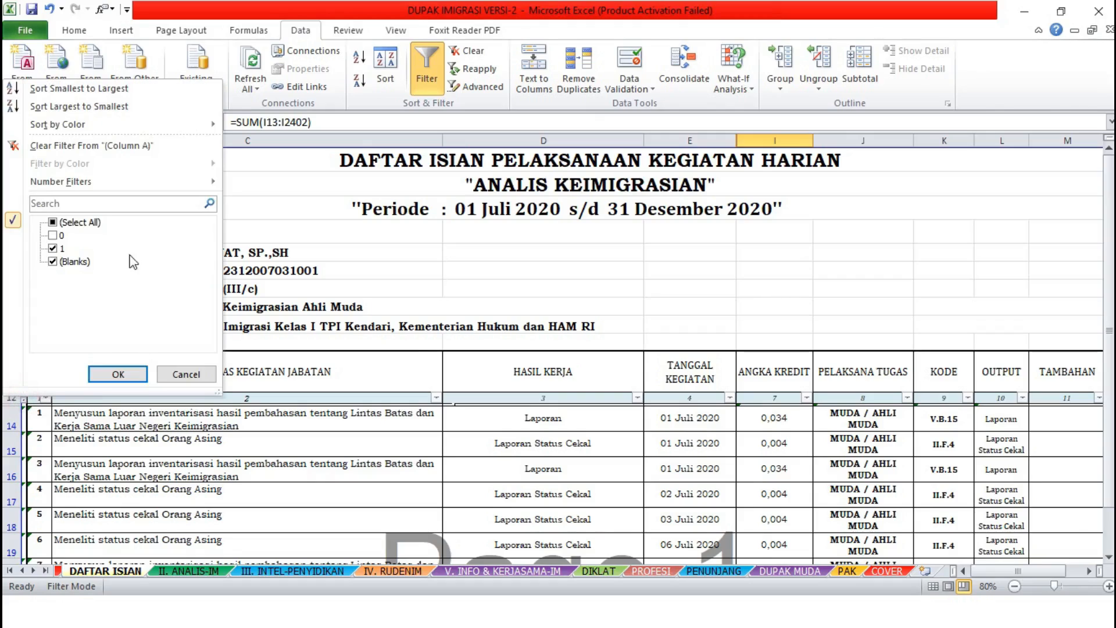
pyautogui.click(125, 374)
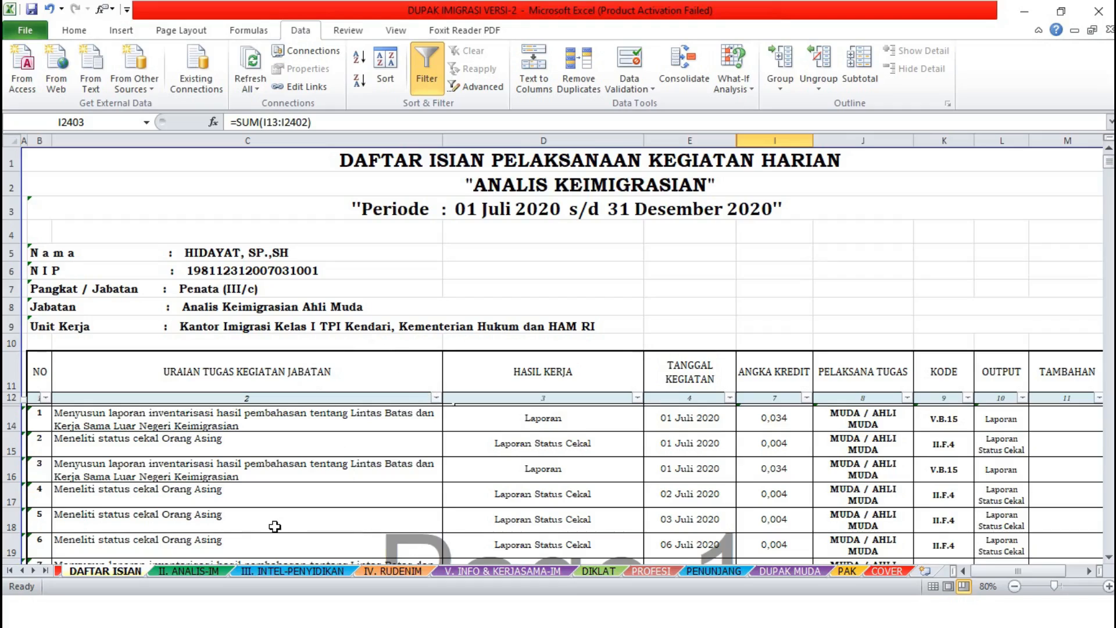
# Copy the V.B.7 activity "Menyusun analisis tentang Lintas Batas dan Kerja Sama Luar Negeri Keimigrasian" from cell G269 of the COPY-DB sheet.
pyautogui.click(9, 572)
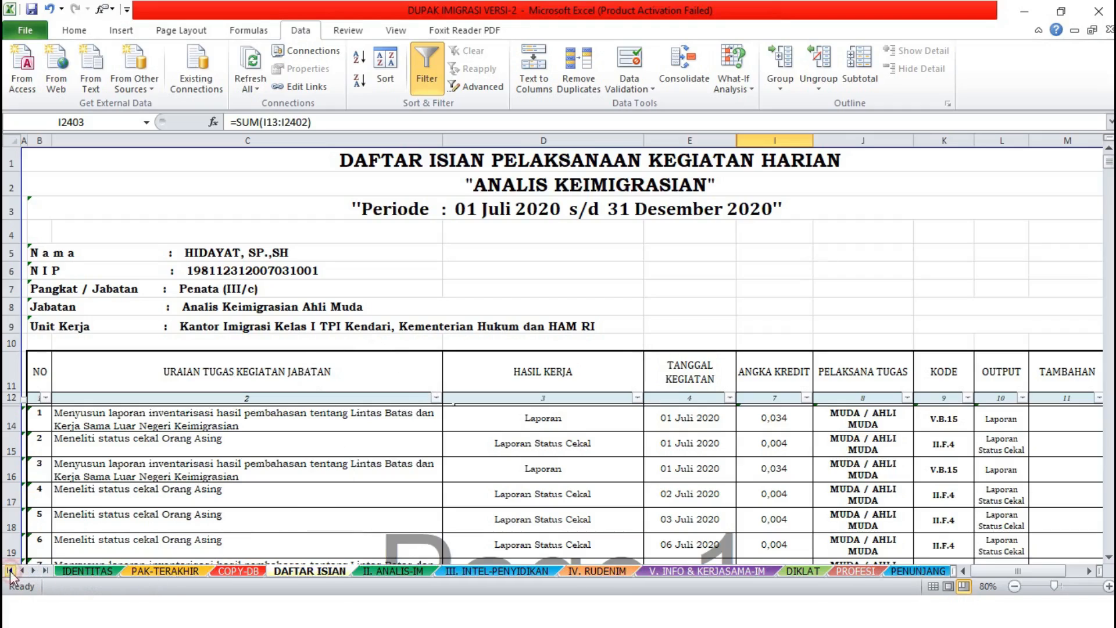
pyautogui.click(246, 574)
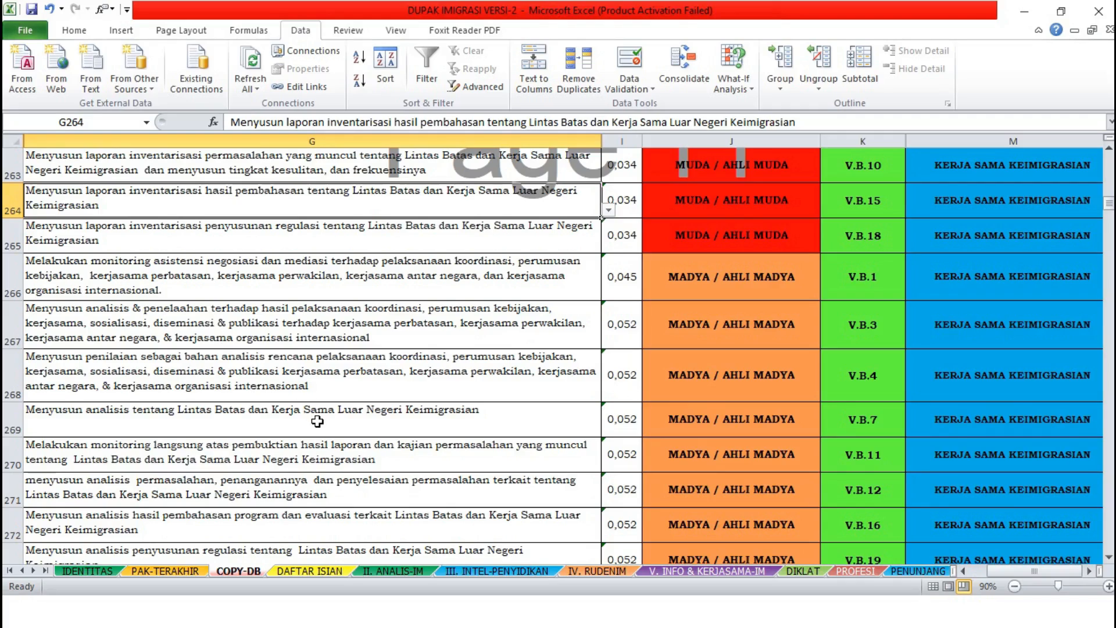
pyautogui.click(204, 423)
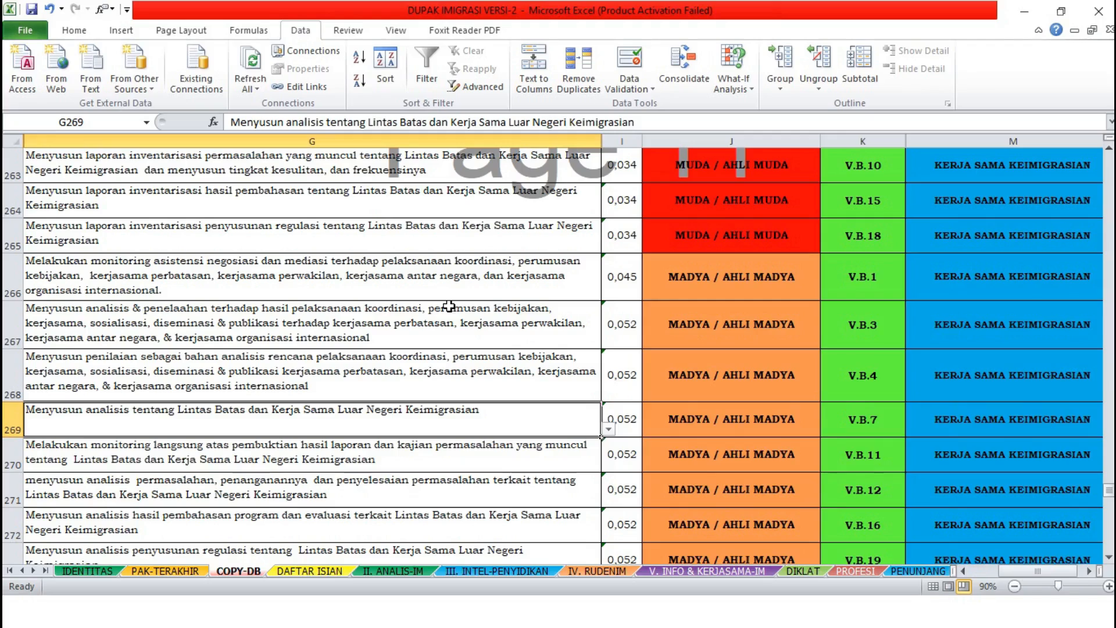
pyautogui.hotkey('ctrl', 'c')
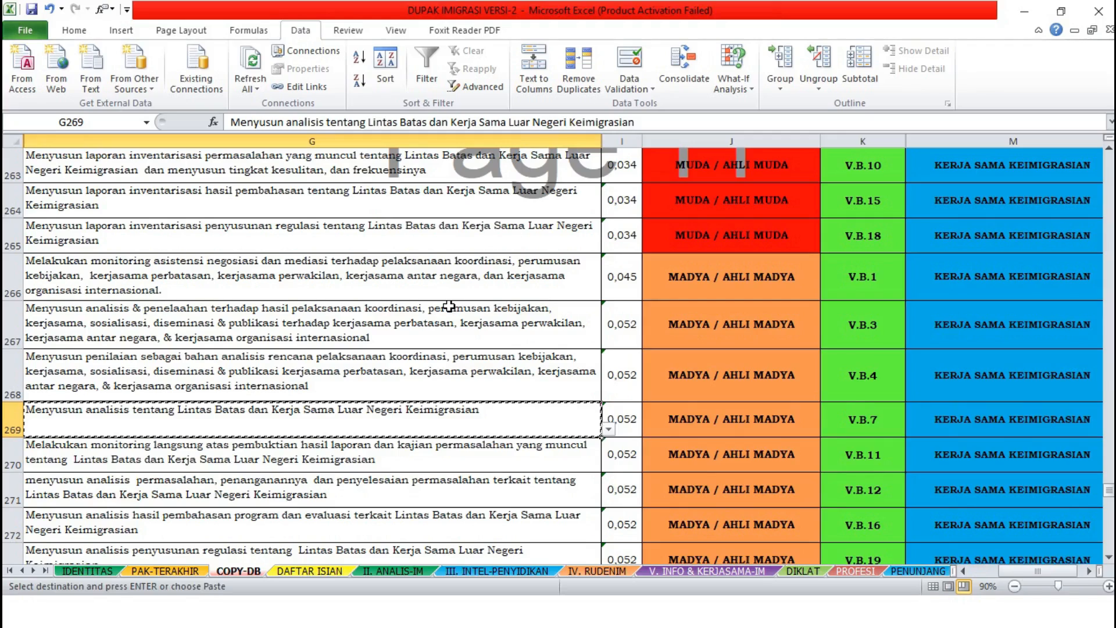
pyautogui.click(288, 421)
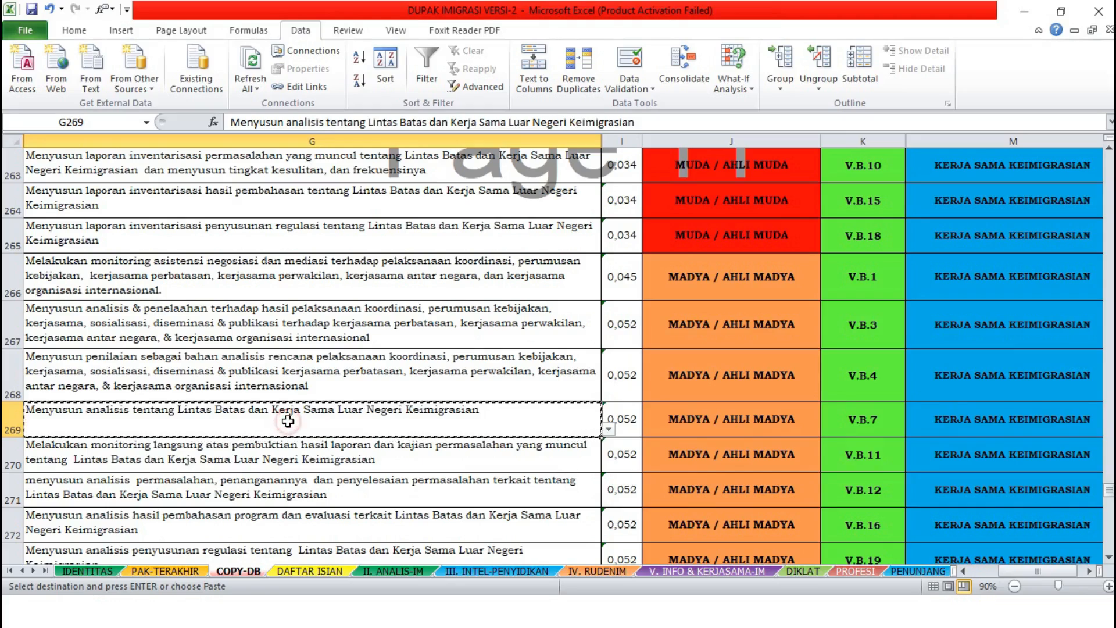
pyautogui.rightClick(274, 423)
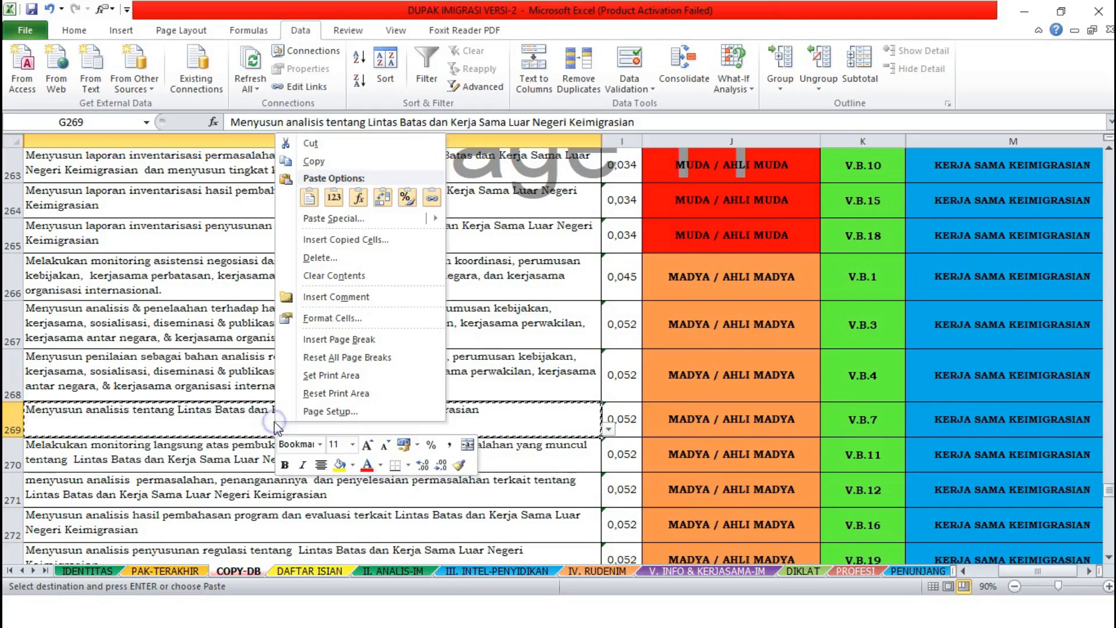
pyautogui.click(318, 162)
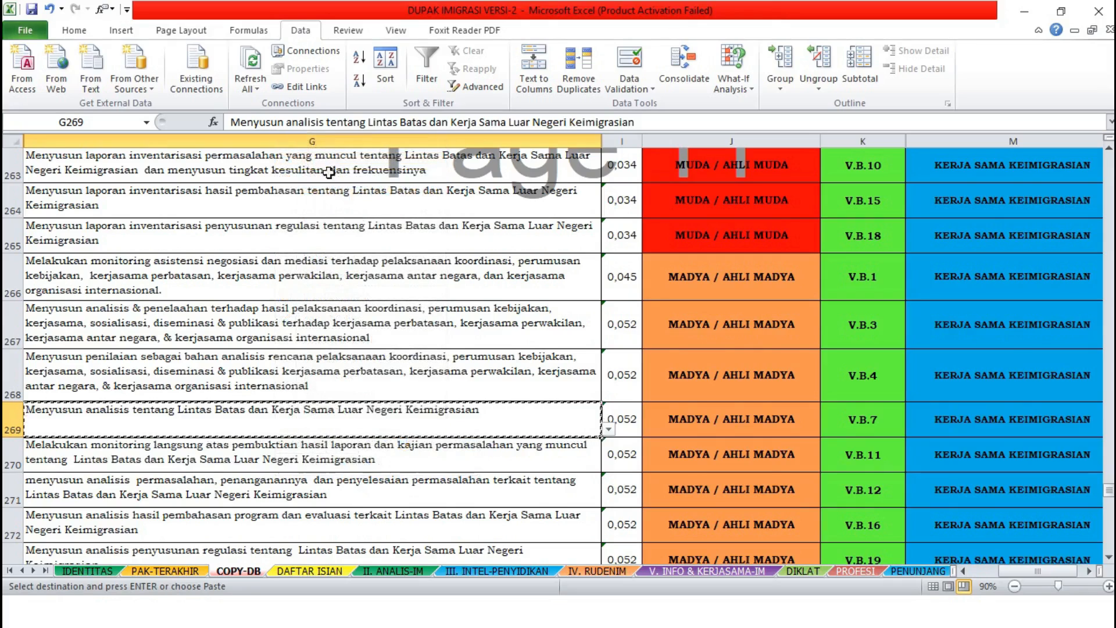
# Paste the copied activity into the first two empty activity rows, cells C268:C269, of the DAFTAR ISIAN sheet.
pyautogui.click(298, 571)
pyautogui.click(259, 497)
pyautogui.hotkey('ctrl', 'Down')
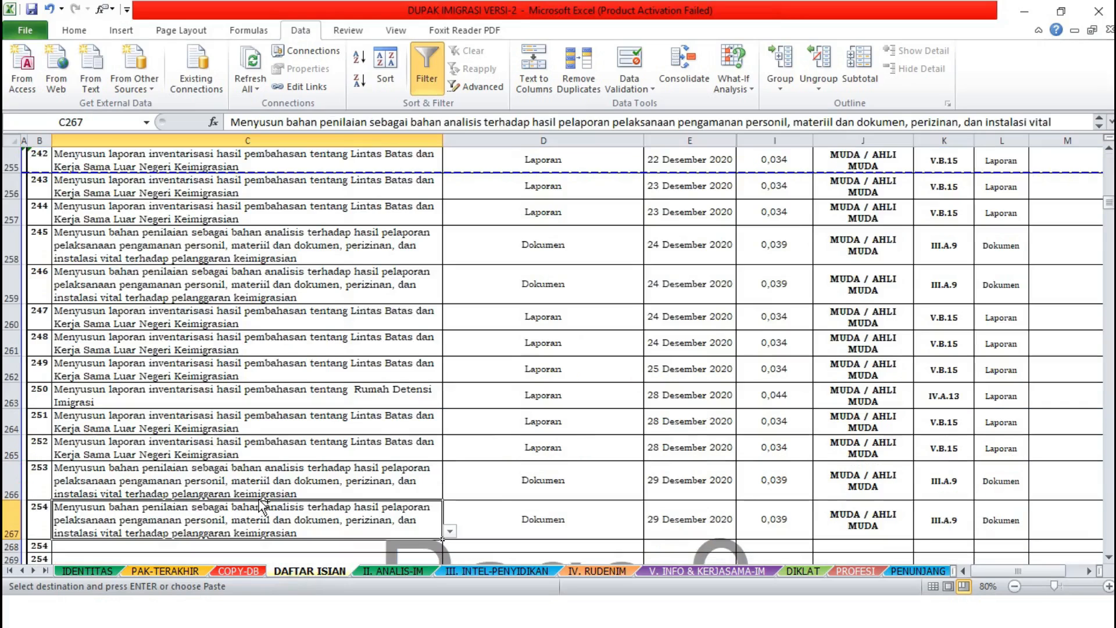
pyautogui.press('Down')
pyautogui.scroll(-1, 259, 499)
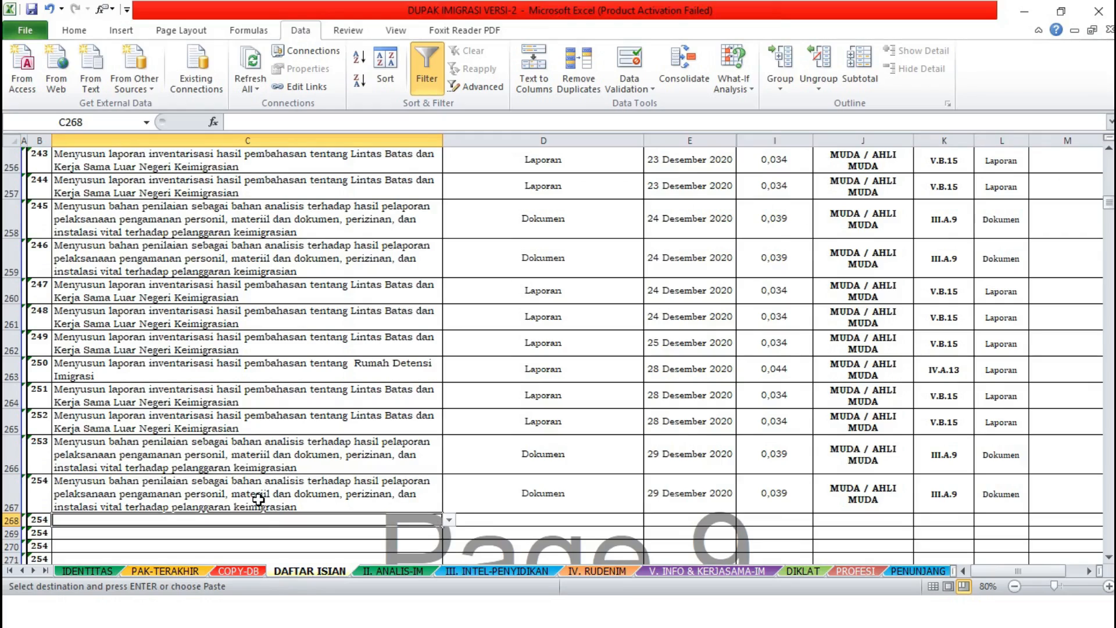
pyautogui.hotkey('shift', 'Down')
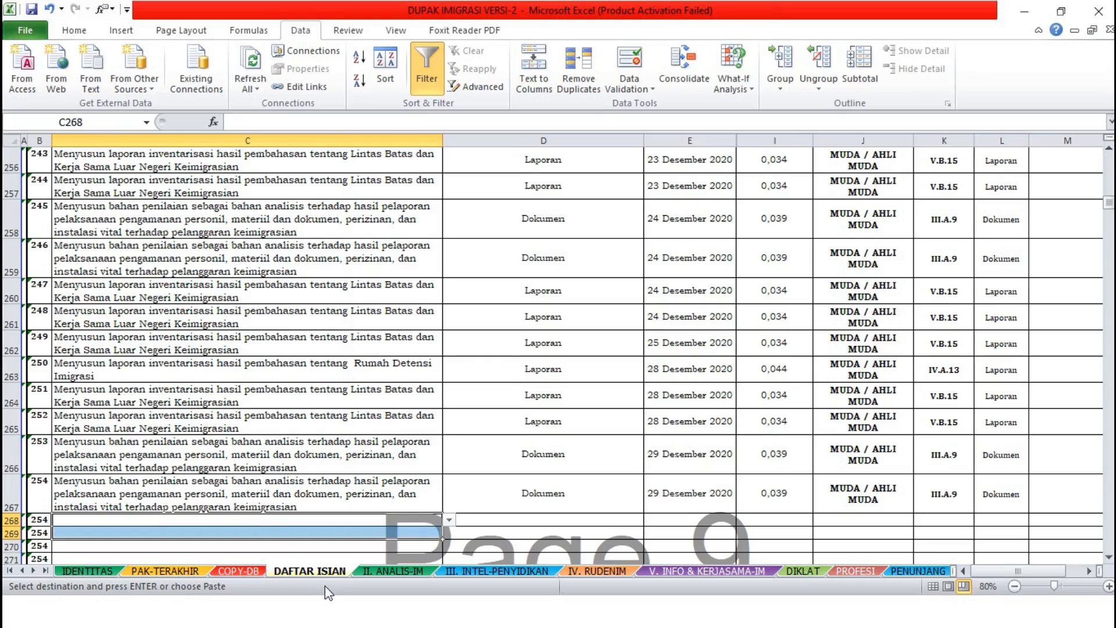
pyautogui.rightClick(310, 528)
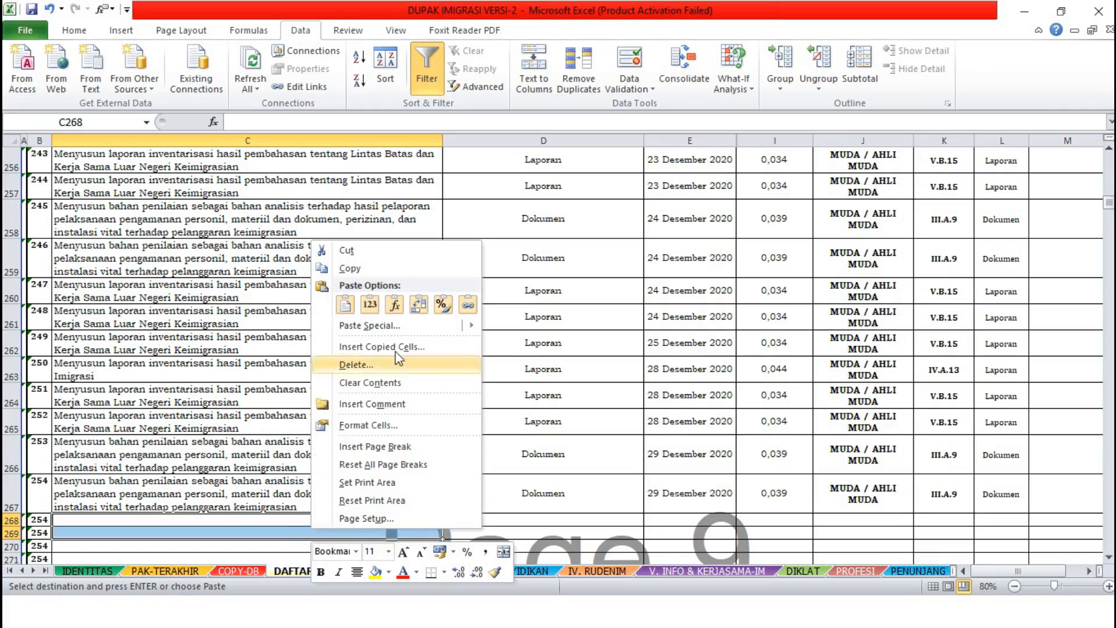
pyautogui.click(347, 303)
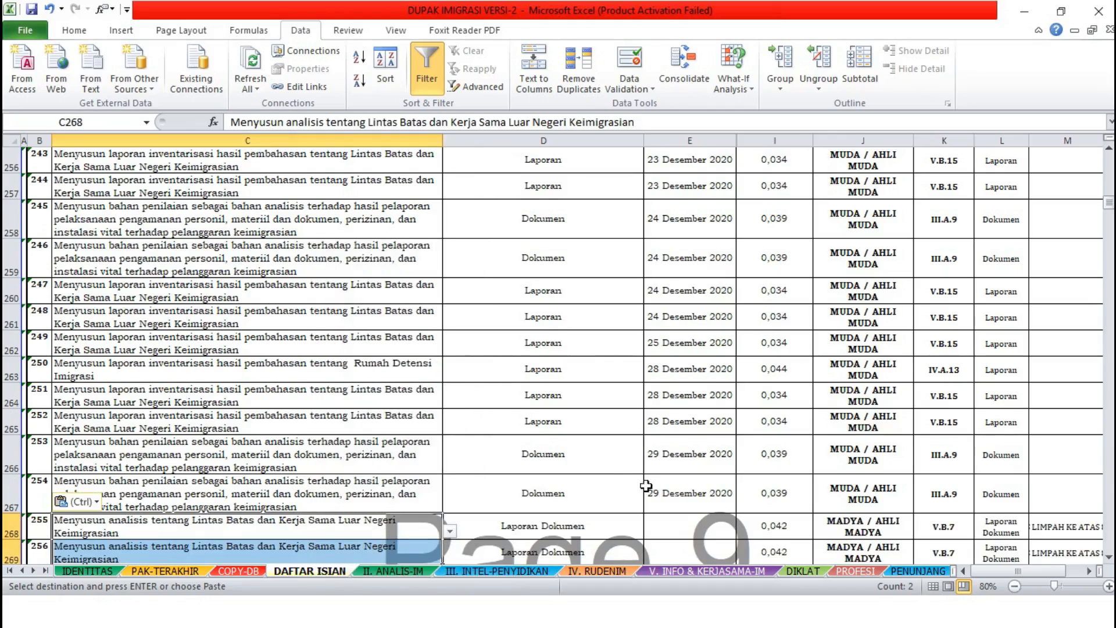
# Copy the date 29 Desember 2020 from cell E267 into cells E268:E269 for the two new V.B.7 activities.
pyautogui.click(684, 526)
pyautogui.press('Down')
pyautogui.press('Down')
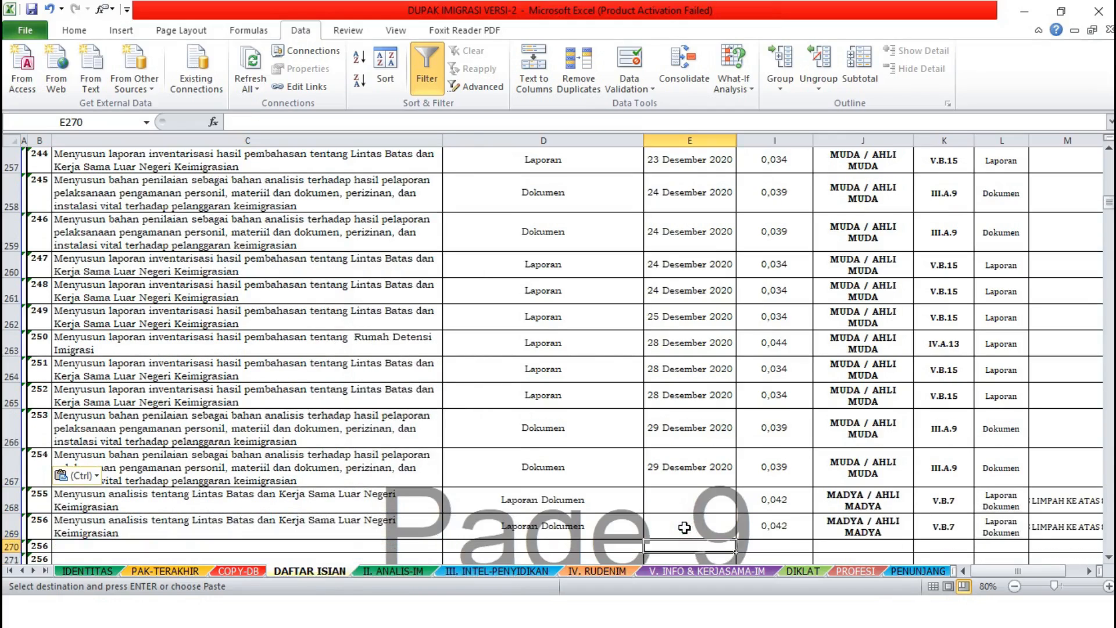
pyautogui.press('Up')
pyautogui.press('Up')
pyautogui.press('Up')
pyautogui.hotkey('ctrl', 'c')
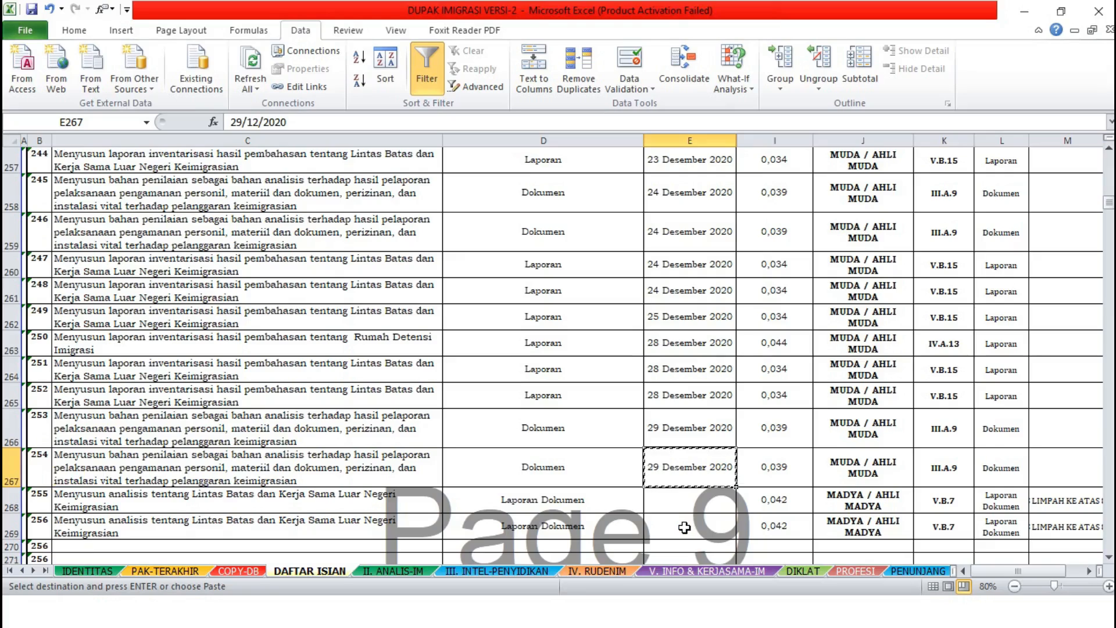
pyautogui.press('Down')
pyautogui.hotkey('shift', 'Down')
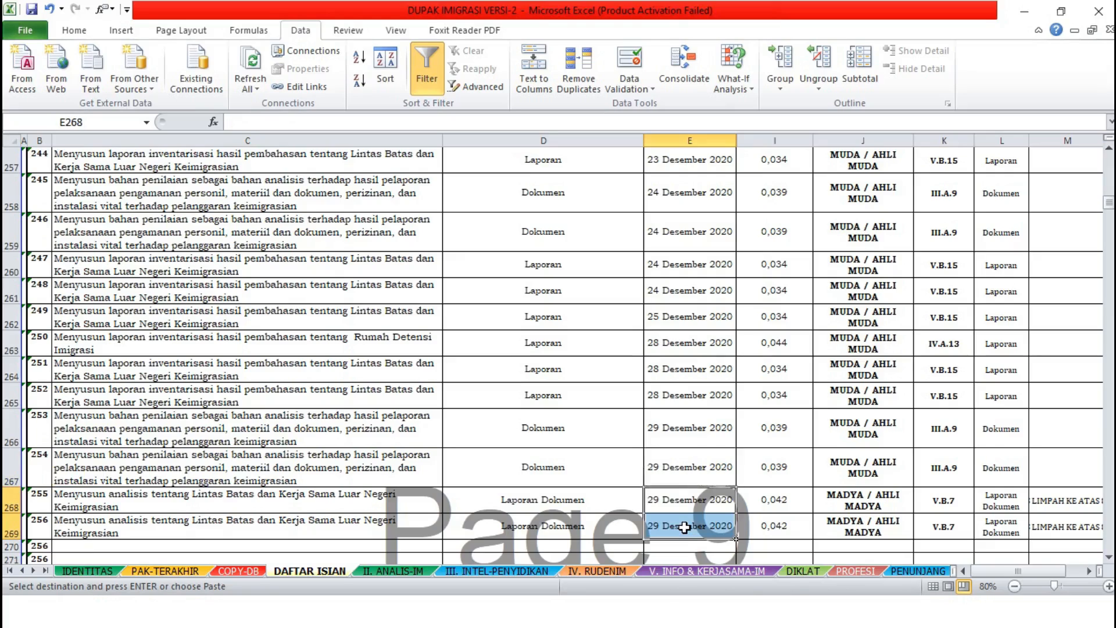
# Paste the copied date 29 Desember 2020 into cells E268:E269 and check it against the date in row 267.
pyautogui.hotkey('ctrl', 'v')
pyautogui.press('Up')
pyautogui.press('Up')
pyautogui.press('Down')
pyautogui.press('Down')
pyautogui.press('Down')
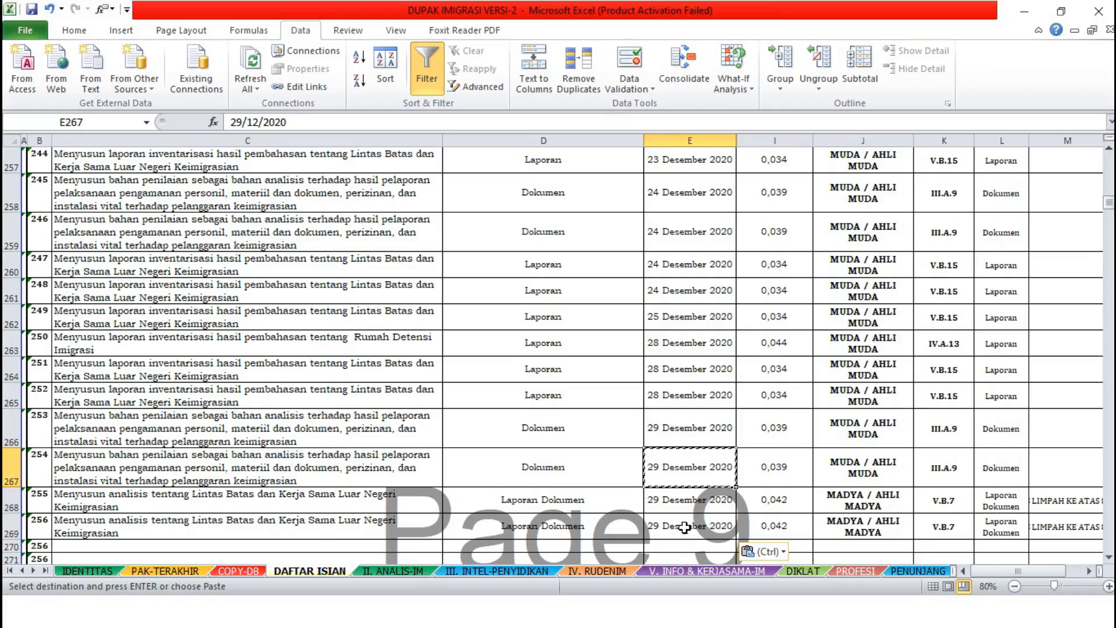
pyautogui.press('Up')
pyautogui.press('Up')
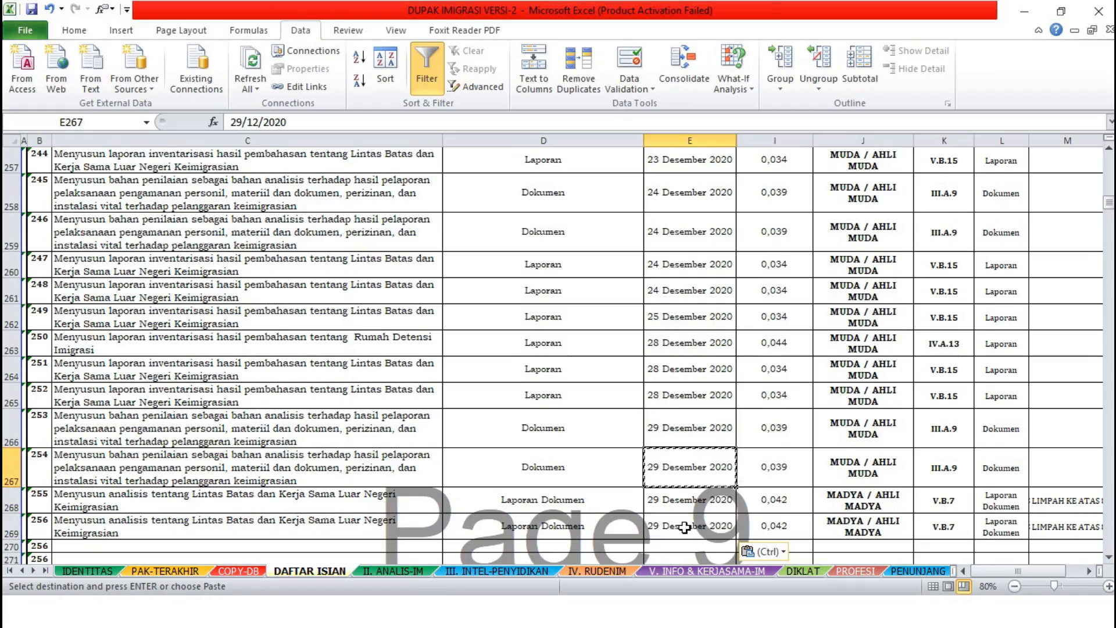
pyautogui.press('Down')
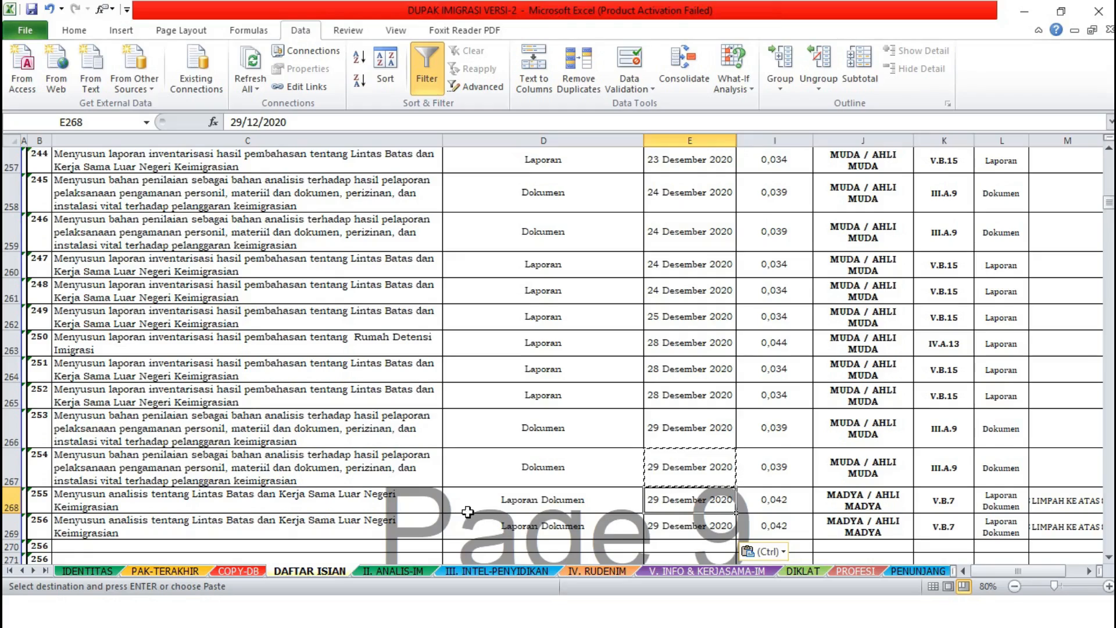
# Filter column A of the DAFTAR ISIAN sheet to exclude the value 0, hiding the empty activity rows.
pyautogui.press('Down')
pyautogui.press('Down')
pyautogui.press('Down')
pyautogui.press('Down')
pyautogui.press('Down')
pyautogui.press('Down')
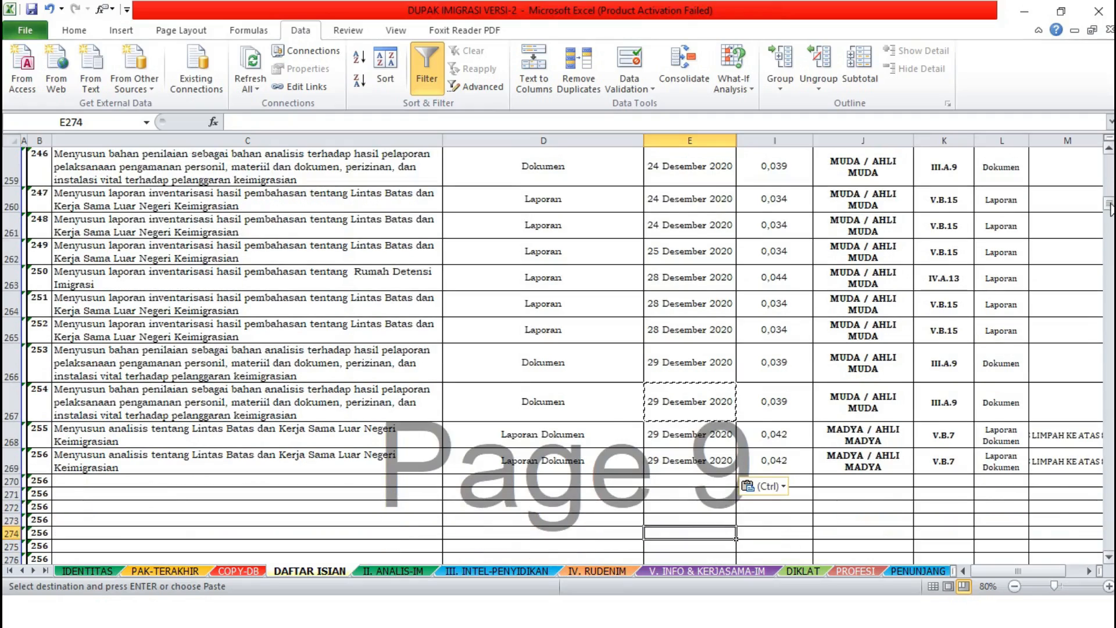
pyautogui.moveTo(1109, 205); pyautogui.dragTo(1111, 166)
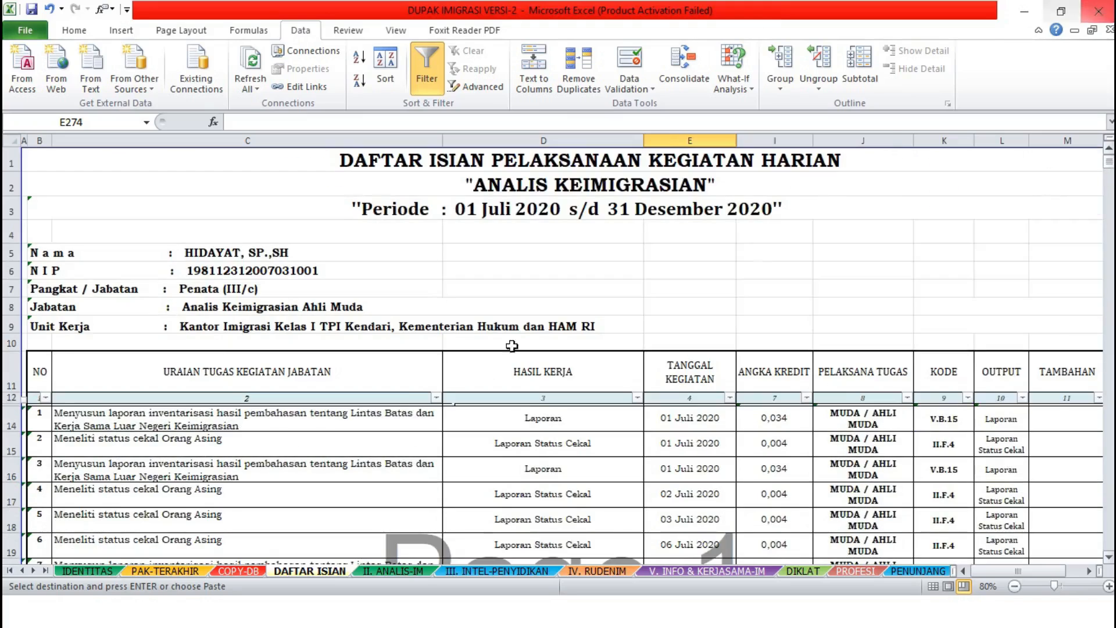
pyautogui.click(44, 397)
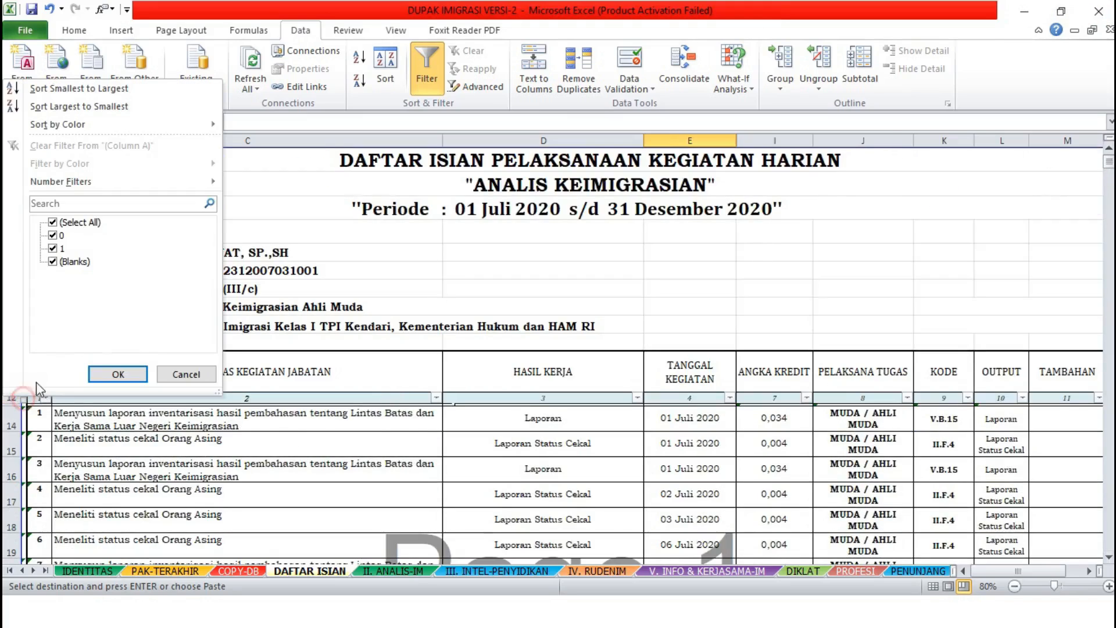
pyautogui.click(54, 236)
pyautogui.click(118, 374)
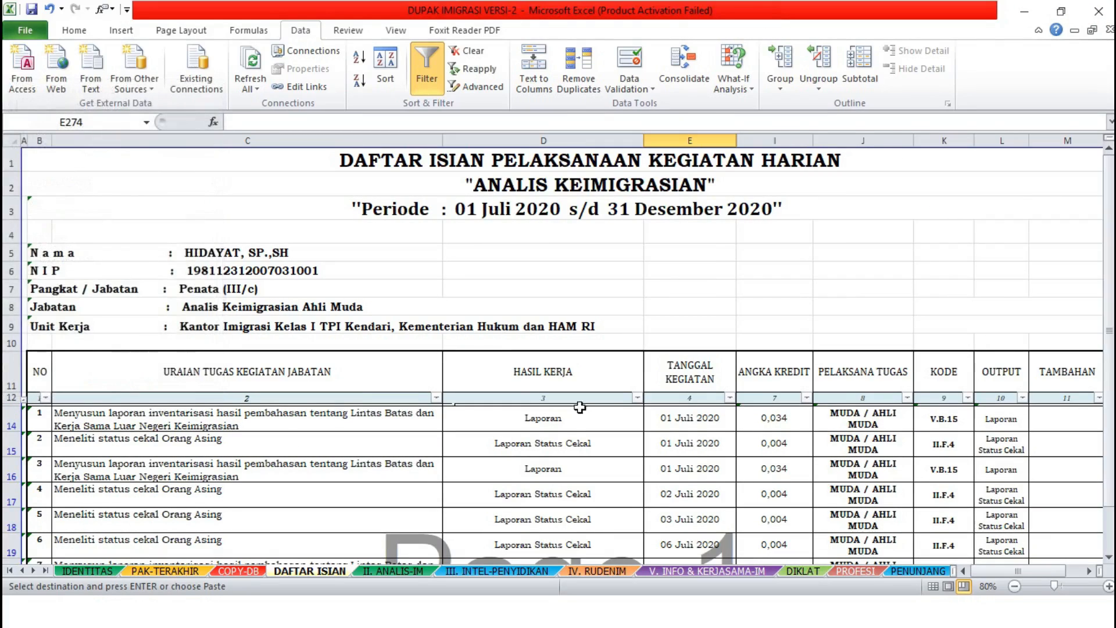
# Compare the TOTAL ANGKA KREDIT in cell I2403 of DAFTAR ISIAN with the new credit total in cell K38 of the PAK sheet.
pyautogui.click(755, 473)
pyautogui.hotkey('ctrl', 'Down')
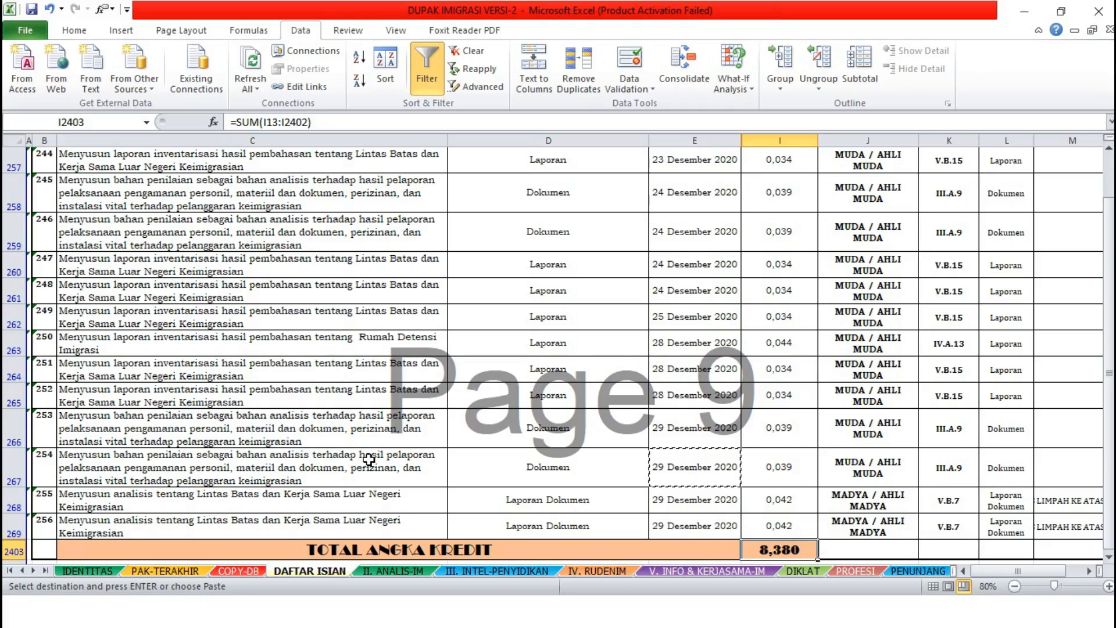
pyautogui.click(48, 571)
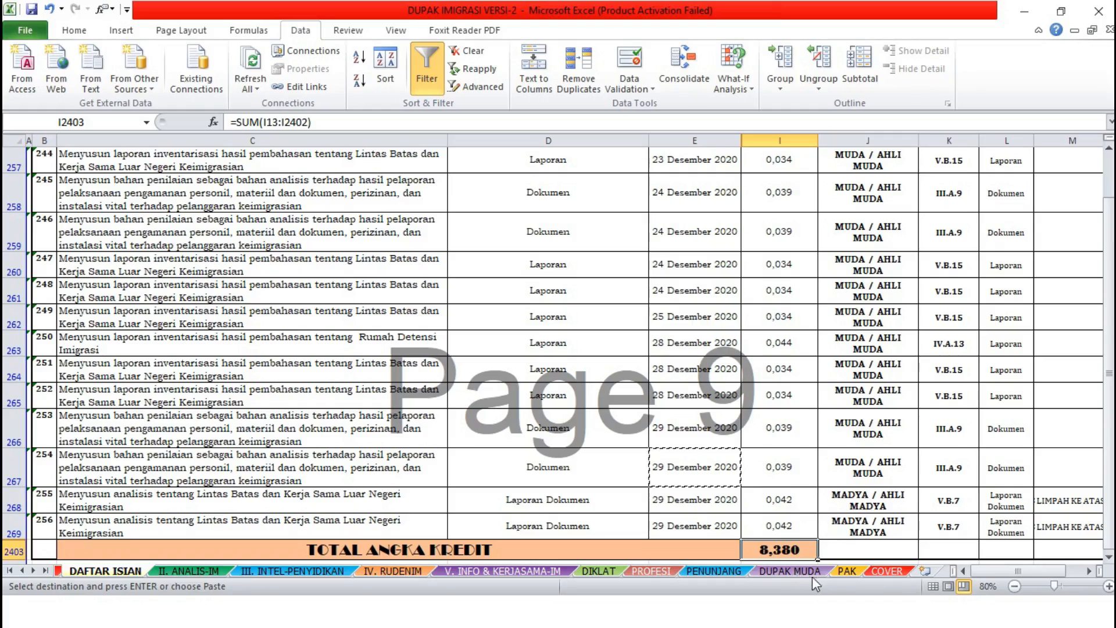
pyautogui.click(847, 571)
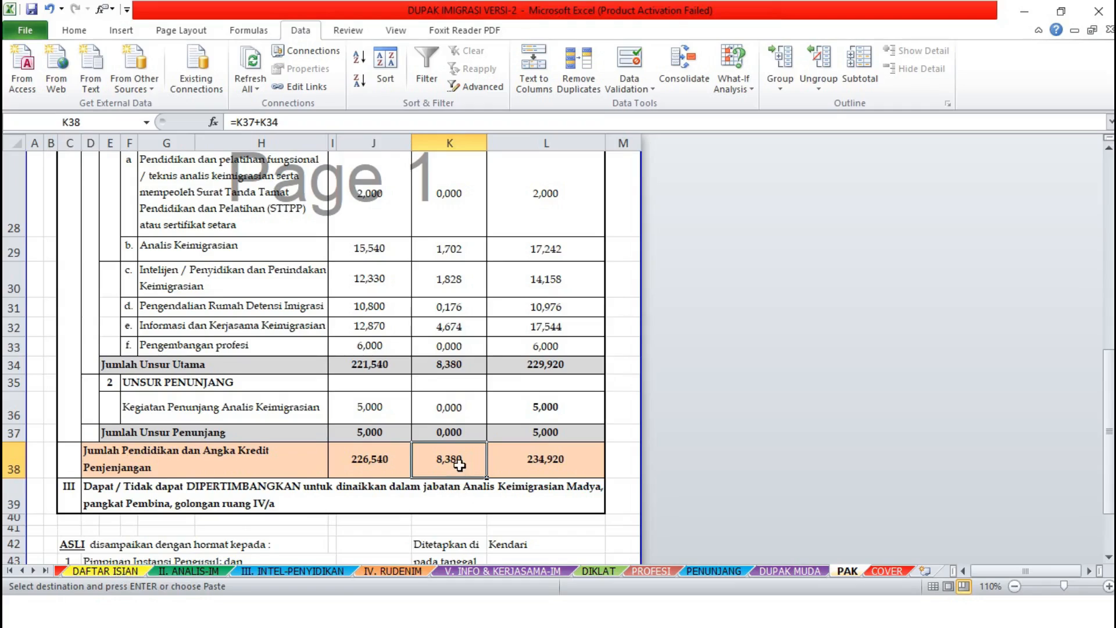
pyautogui.click(104, 573)
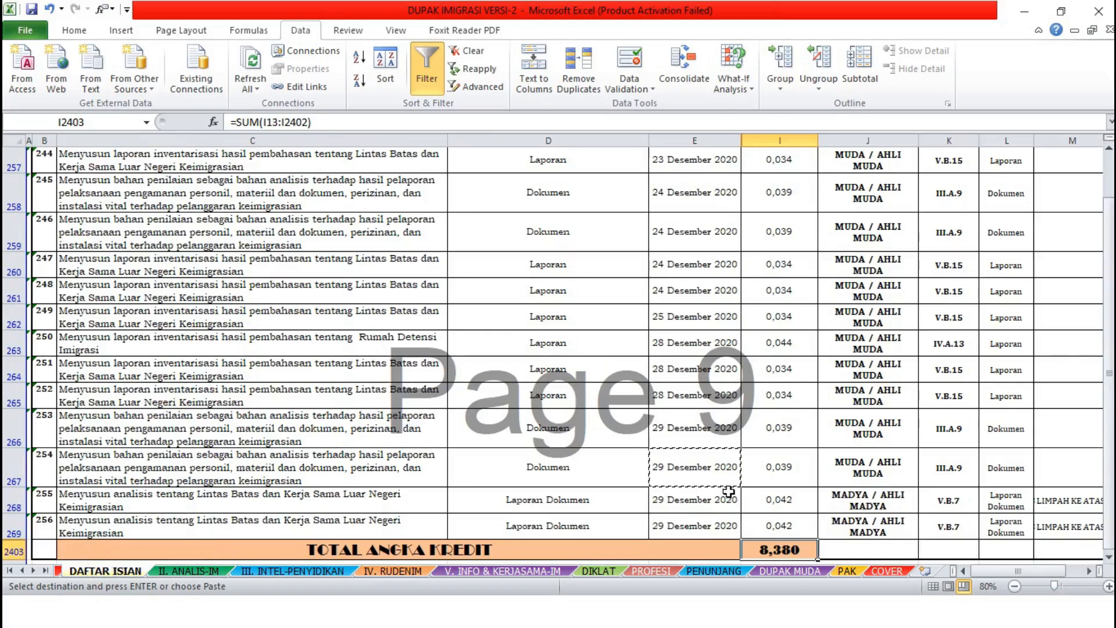
pyautogui.click(1109, 557)
pyautogui.click(1109, 557)
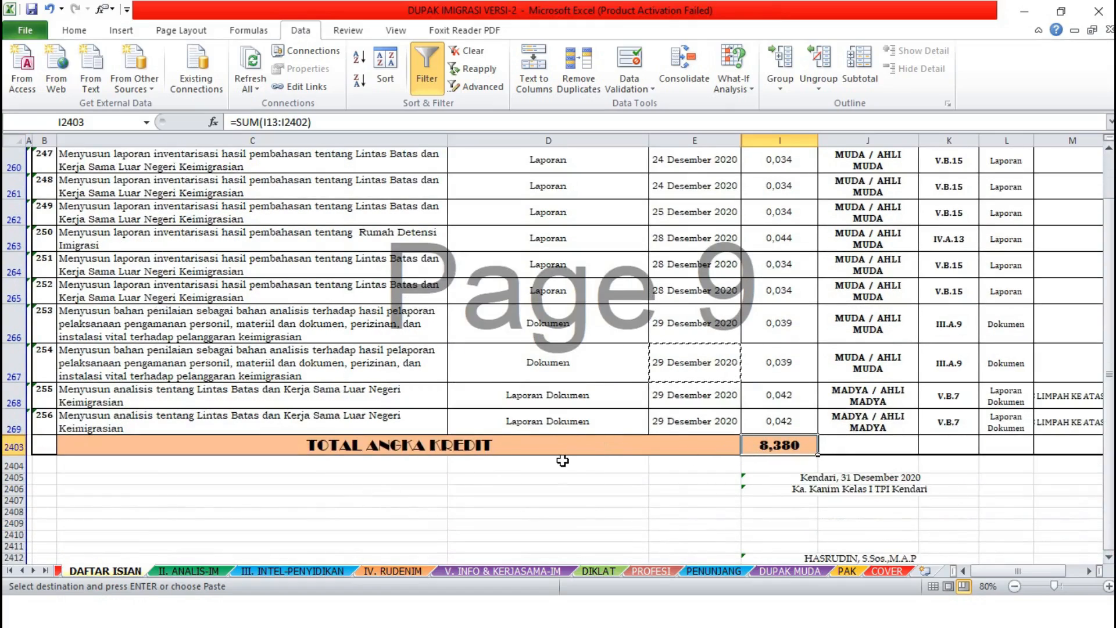
# Examine the main and supporting credit total and the BUTIR KEGIATAN JENJANG JABATAN DI ATAS/DI BAWAH table on the DUPAK MUDA sheet.
pyautogui.click(804, 573)
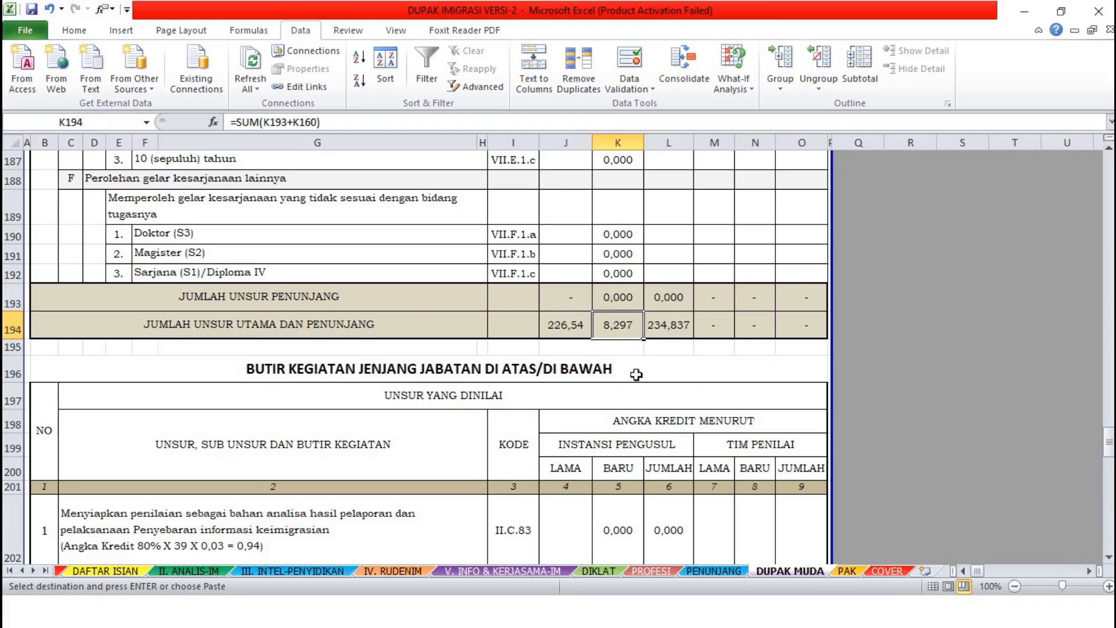
pyautogui.moveTo(1111, 442); pyautogui.dragTo(1111, 448)
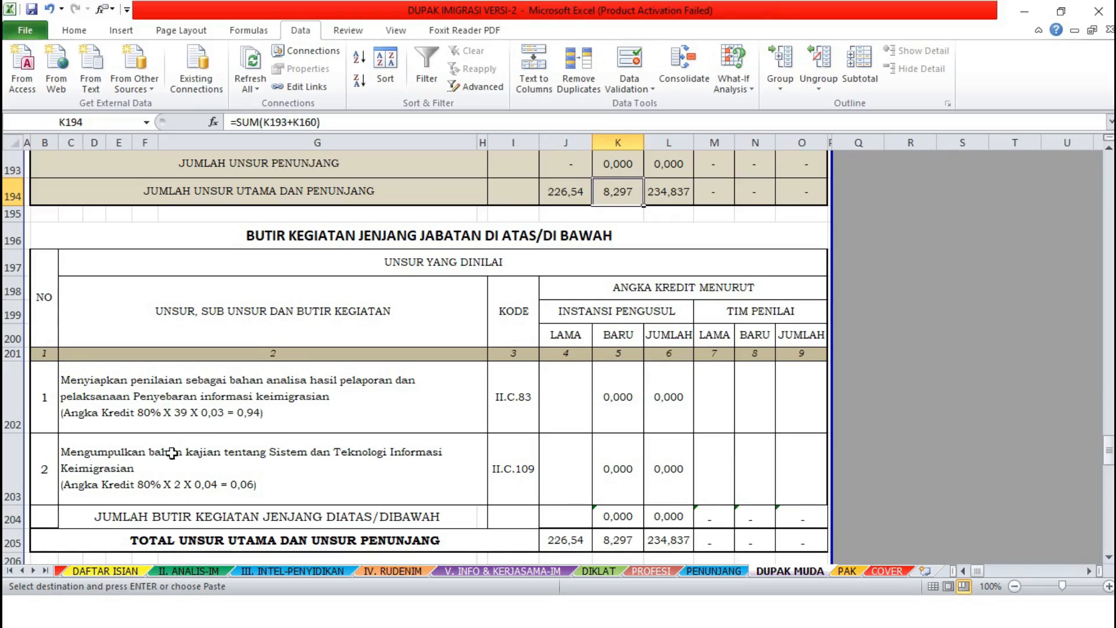
pyautogui.click(105, 570)
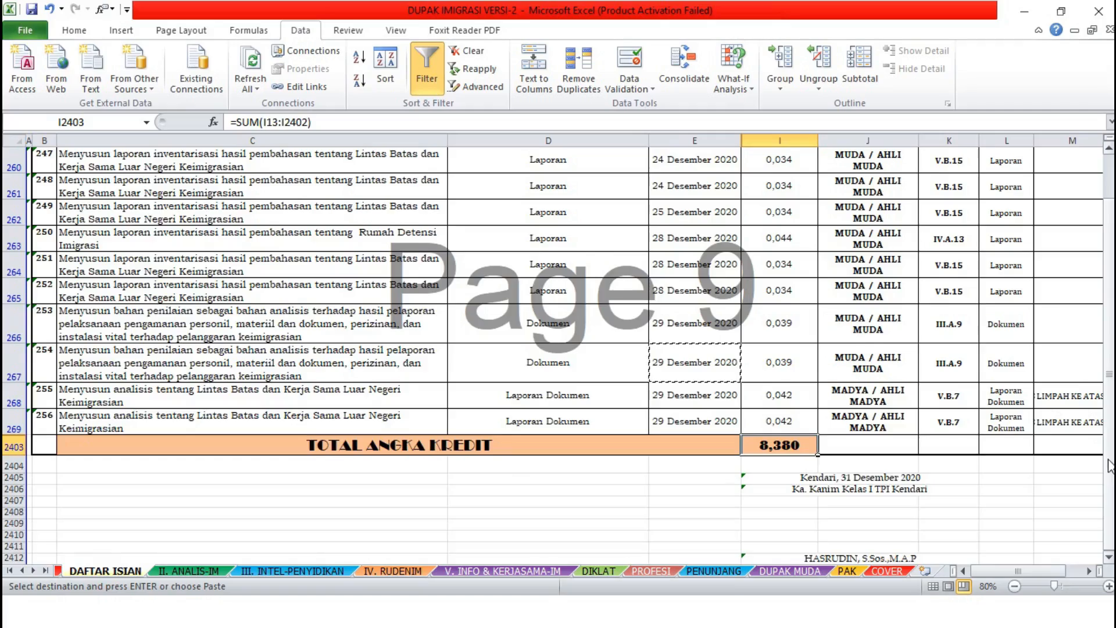
# Filter the PELAKSANA TUGAS column of DAFTAR ISIAN to exclude MUDA / AHLI MUDA, leaving the MADYA / AHLI MADYA activities.
pyautogui.moveTo(1110, 465); pyautogui.dragTo(1109, 414)
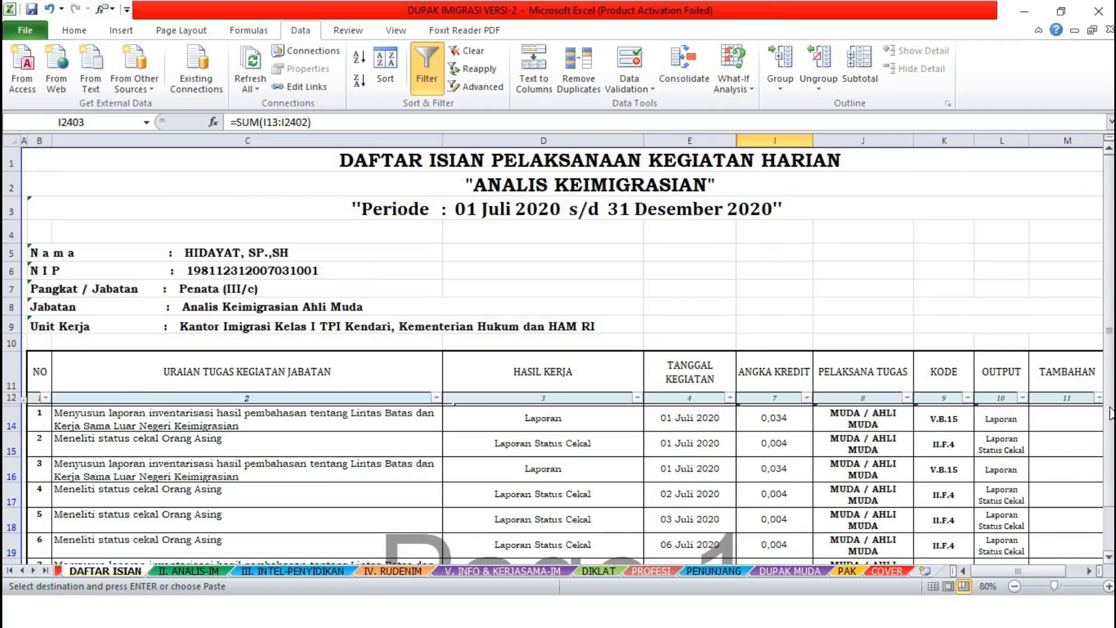
pyautogui.click(907, 399)
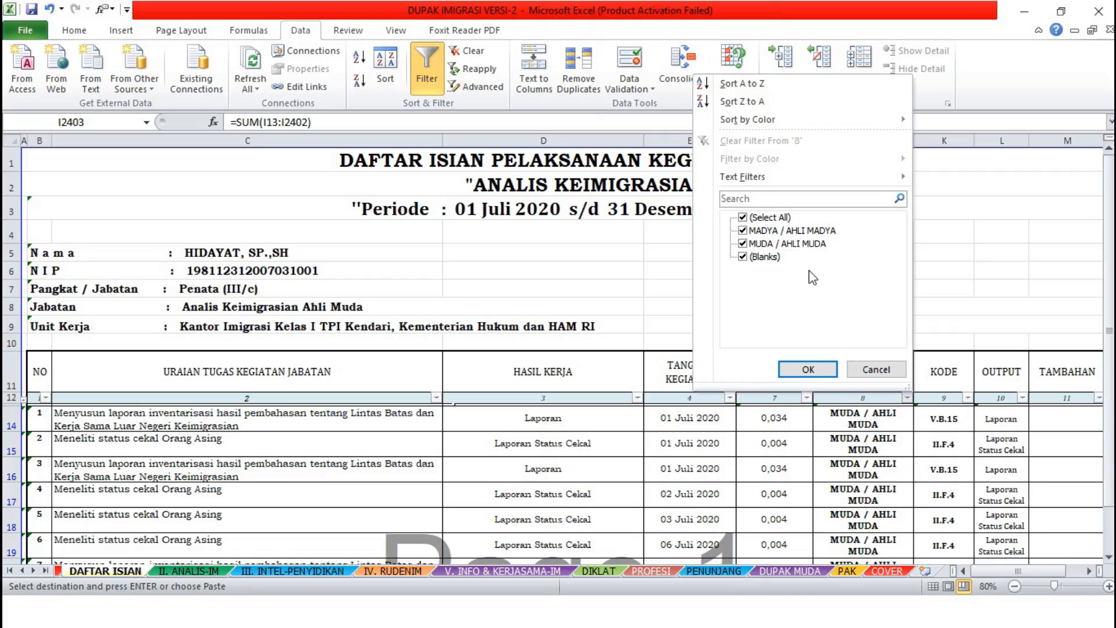
pyautogui.click(744, 244)
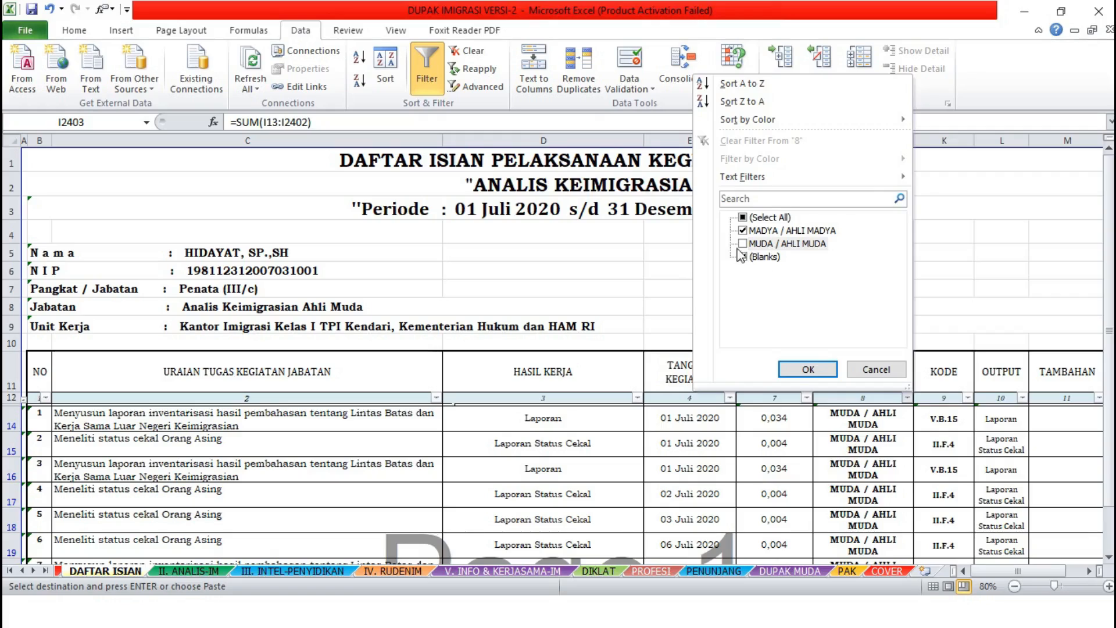
pyautogui.click(808, 370)
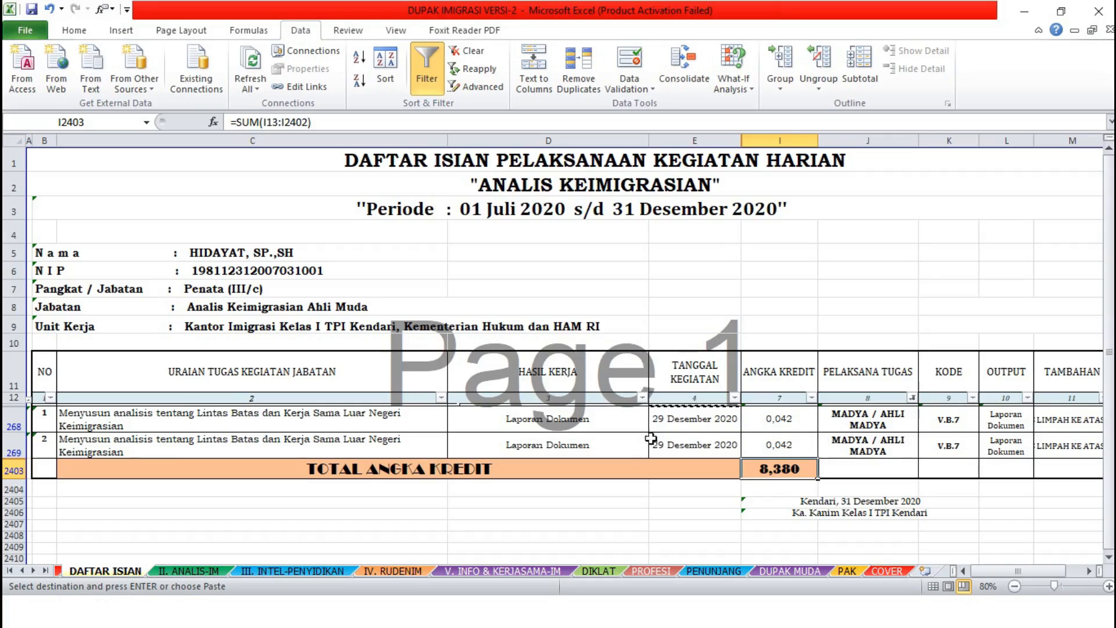
pyautogui.click(873, 425)
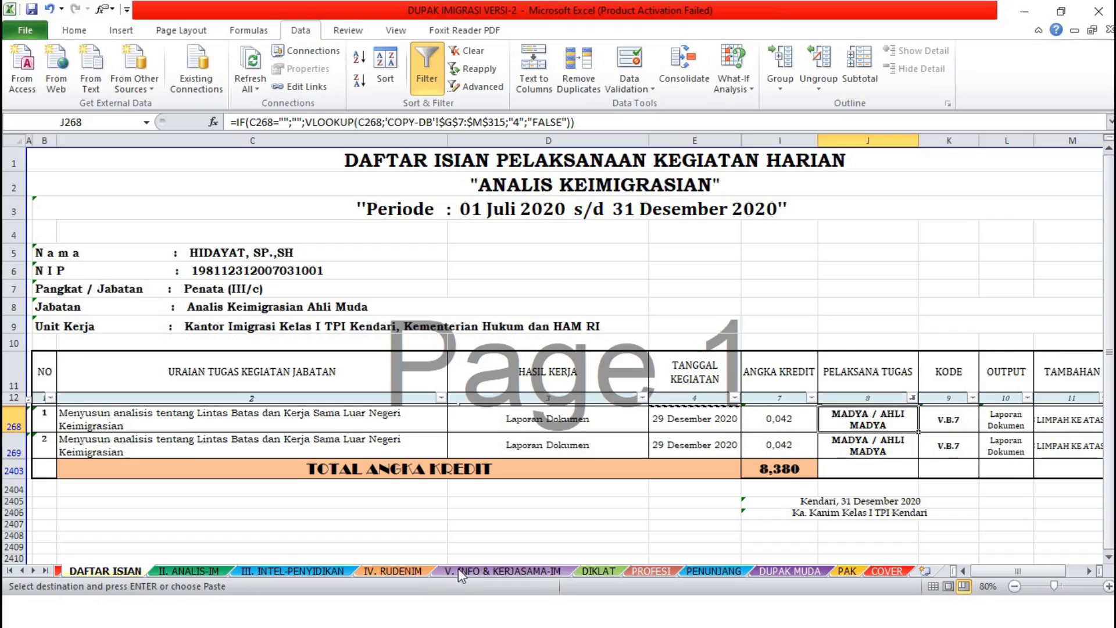
# Refresh the column A filter on the V. INFO & KERJASAMA-IM sheet by including the 0 rows and excluding them again.
pyautogui.click(494, 569)
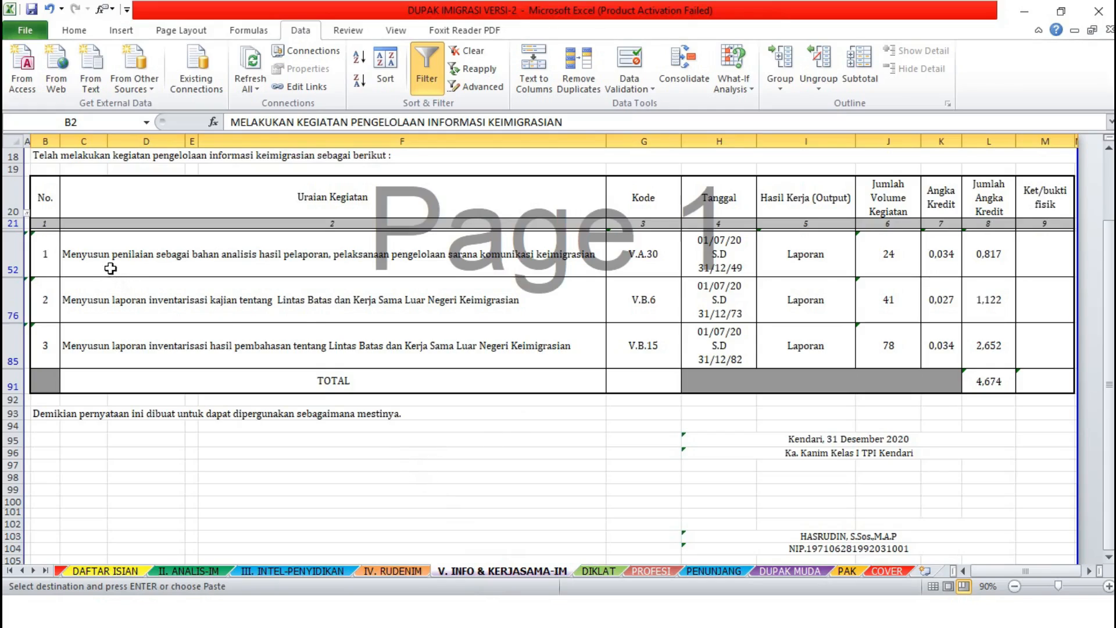
pyautogui.click(27, 214)
pyautogui.click(64, 373)
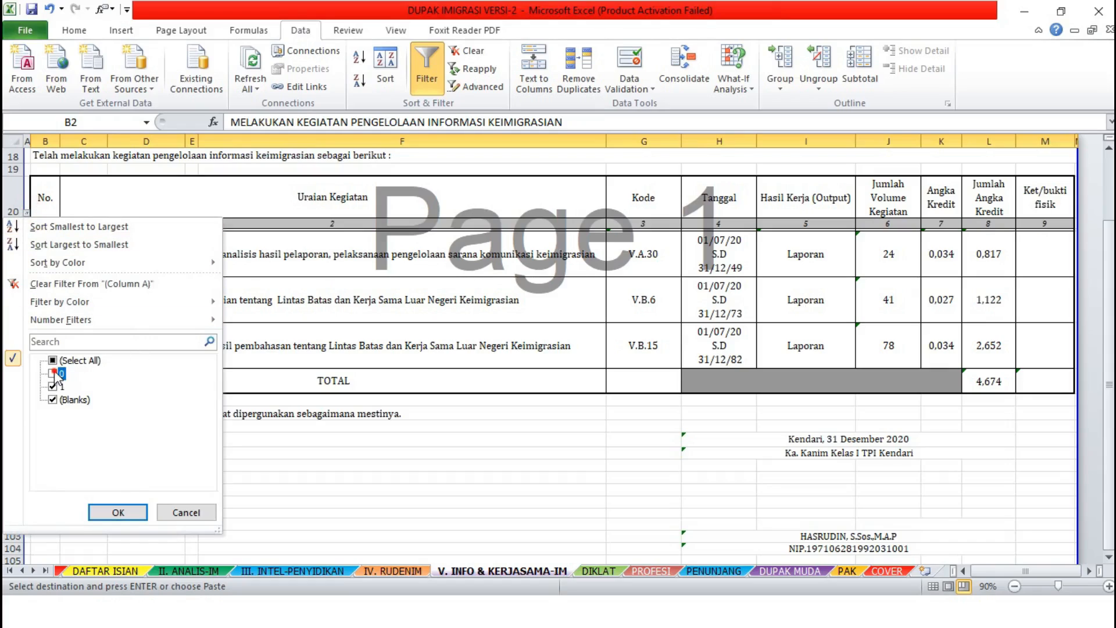
pyautogui.click(132, 513)
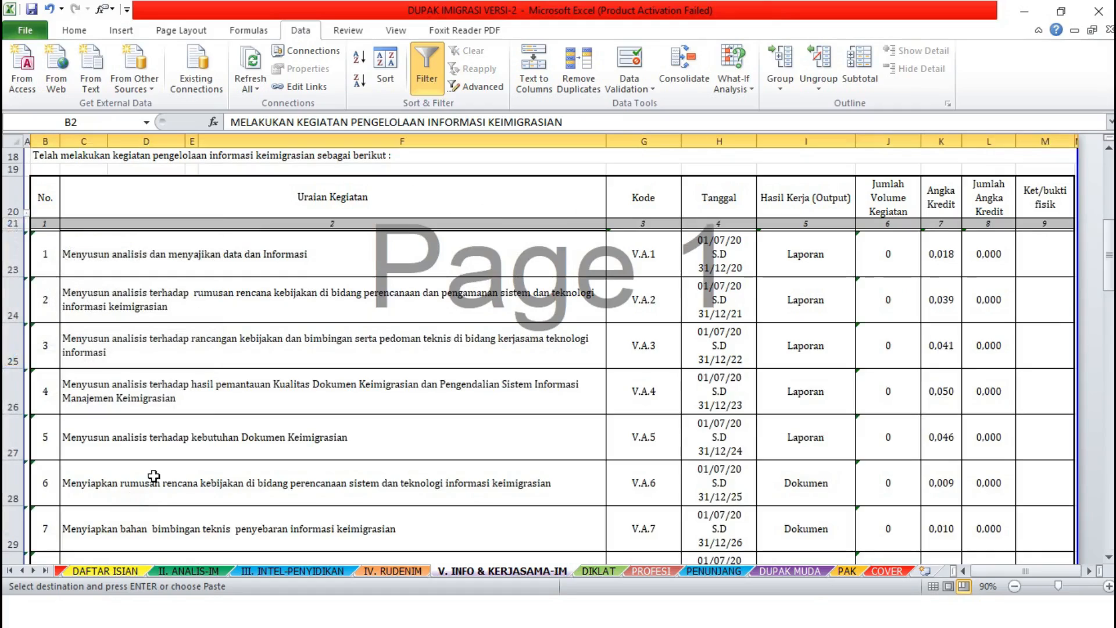
pyautogui.click(28, 222)
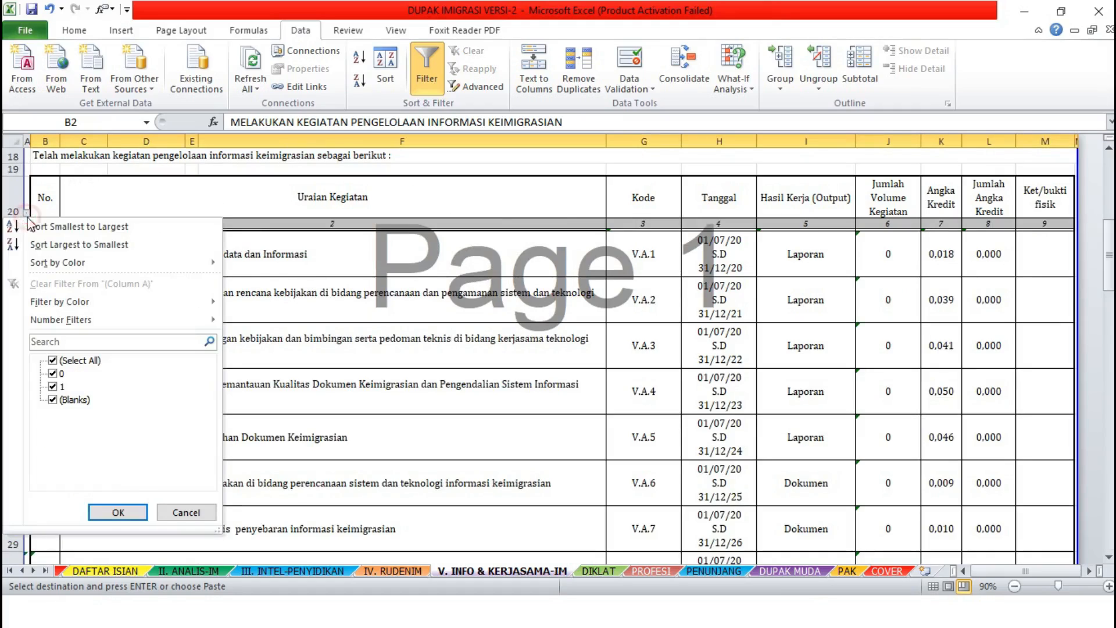
pyautogui.click(53, 373)
pyautogui.click(118, 512)
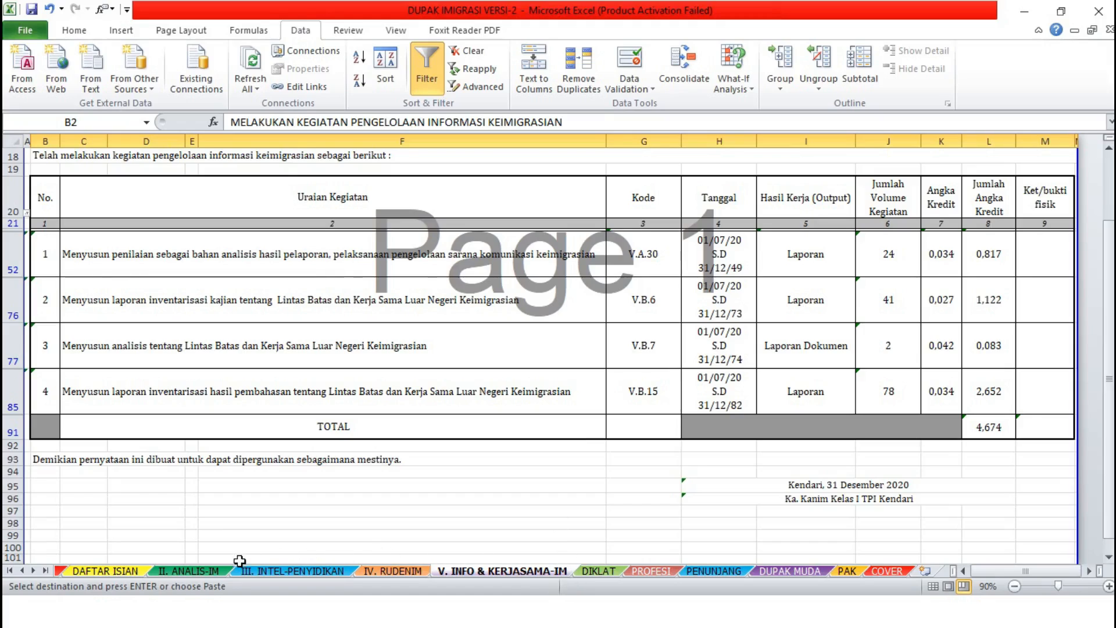
# Copy the V.B.7 activity text "Menyusun analisis tentang Lintas Batas dan Kerja Sama Luar Negeri Keimigrasian" from cell C77 of the V. INFO & KERJASAMA-IM sheet.
pyautogui.click(110, 573)
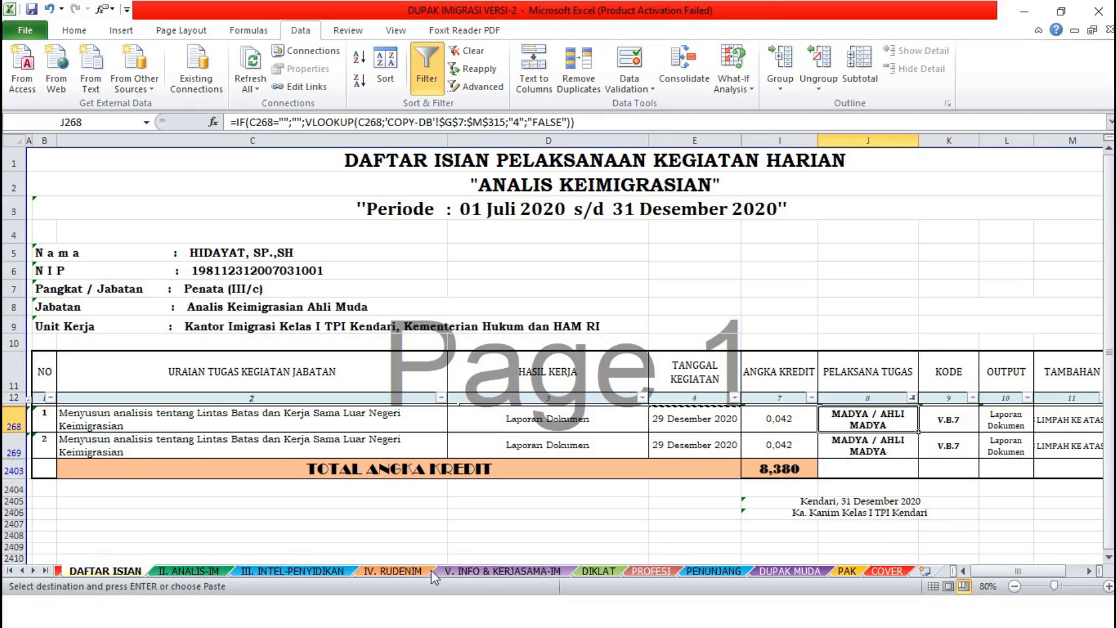
pyautogui.click(492, 569)
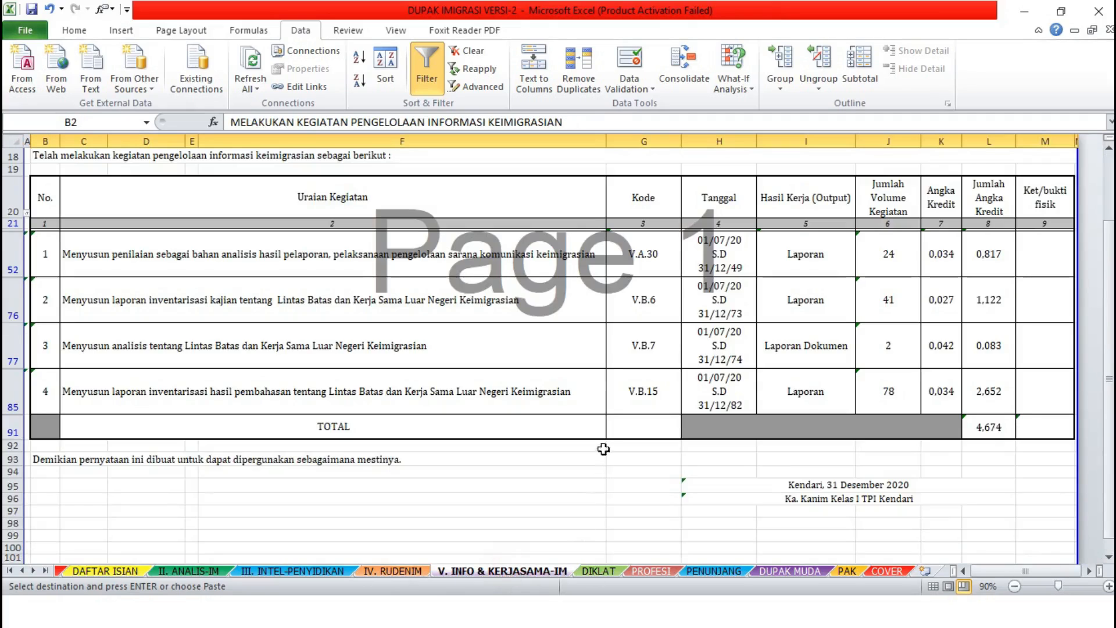
pyautogui.click(656, 347)
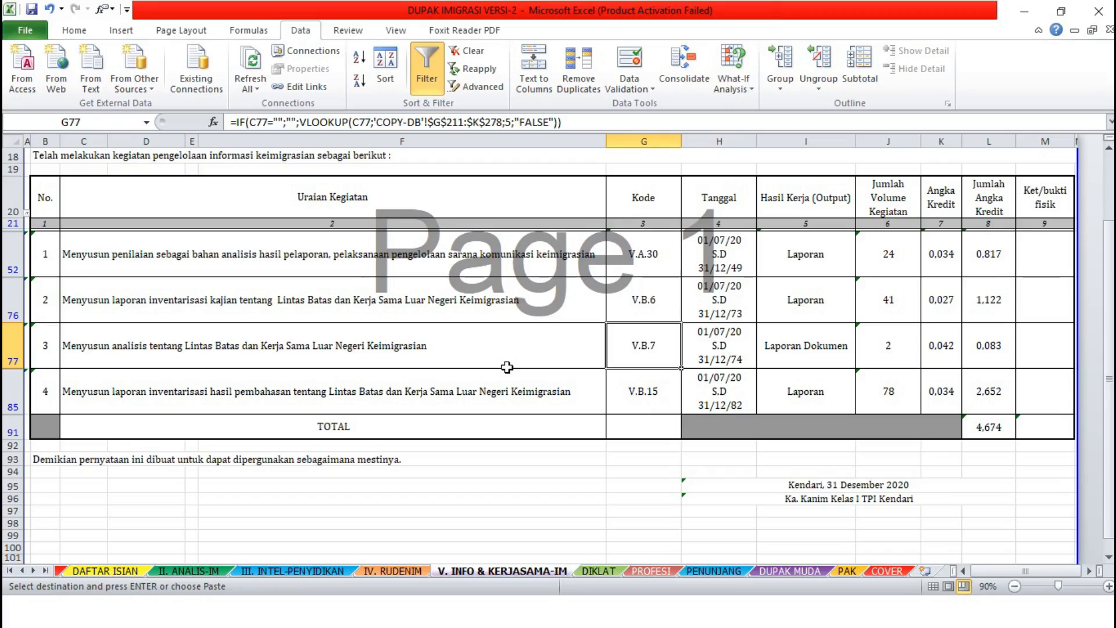
pyautogui.click(452, 351)
pyautogui.doubleClick(450, 349)
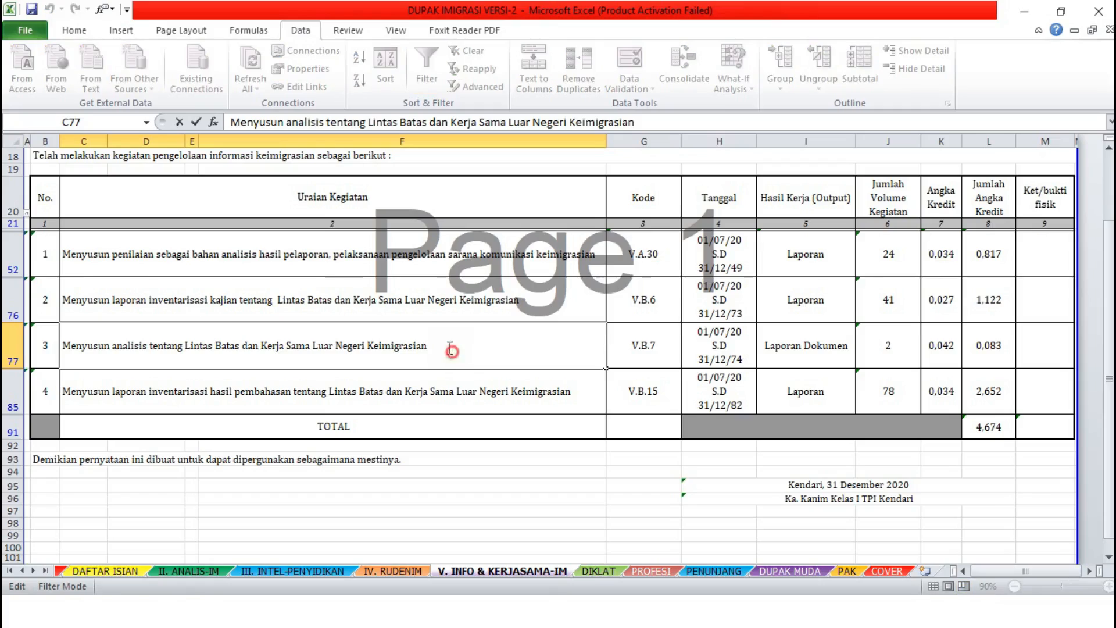
pyautogui.moveTo(449, 348); pyautogui.dragTo(58, 345)
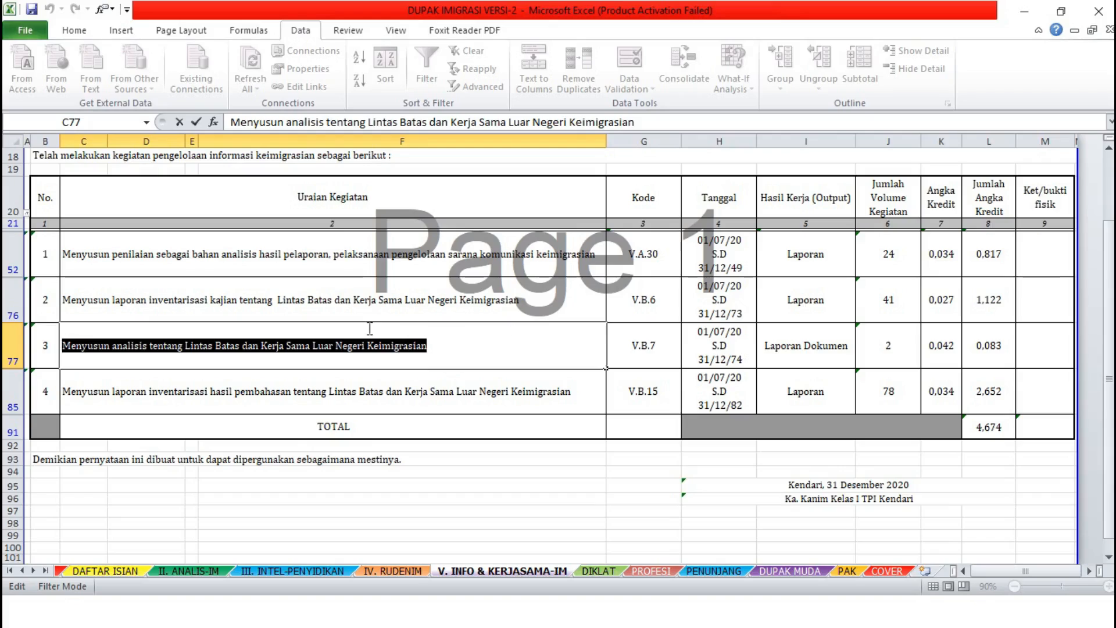
pyautogui.rightClick(400, 351)
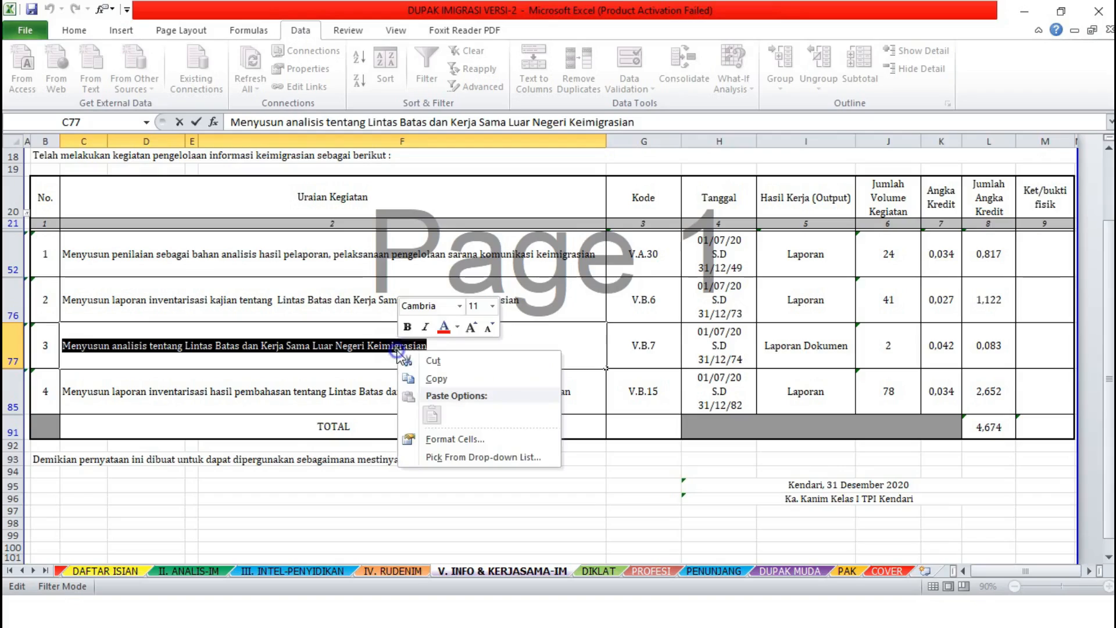
pyautogui.click(448, 379)
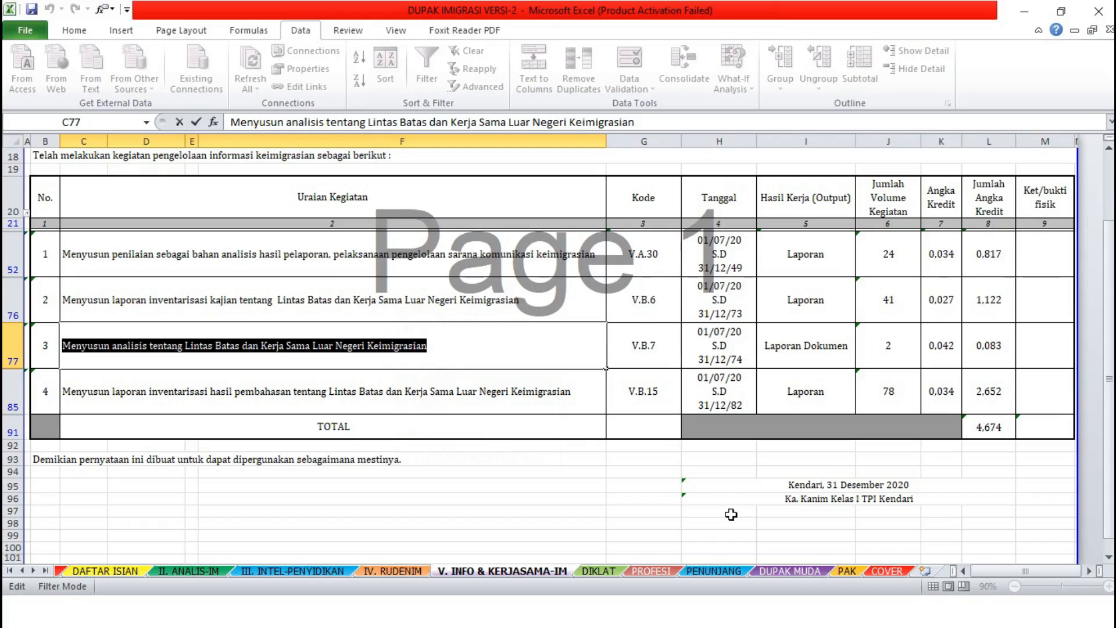
# Replace the first activity's description in C202 of the DUPAK MUDA sheet with the copied text "Menyusun analisis tentang Lintas Batas dan Kerja Sama Luar Negeri Keimigrasian".
pyautogui.click(790, 571)
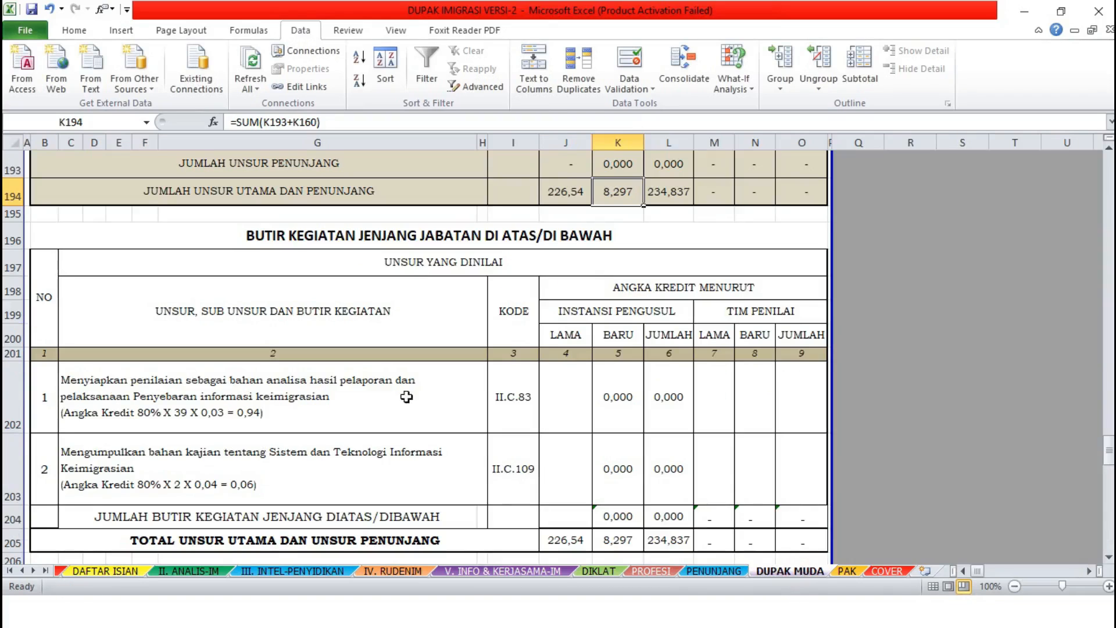
pyautogui.doubleClick(343, 398)
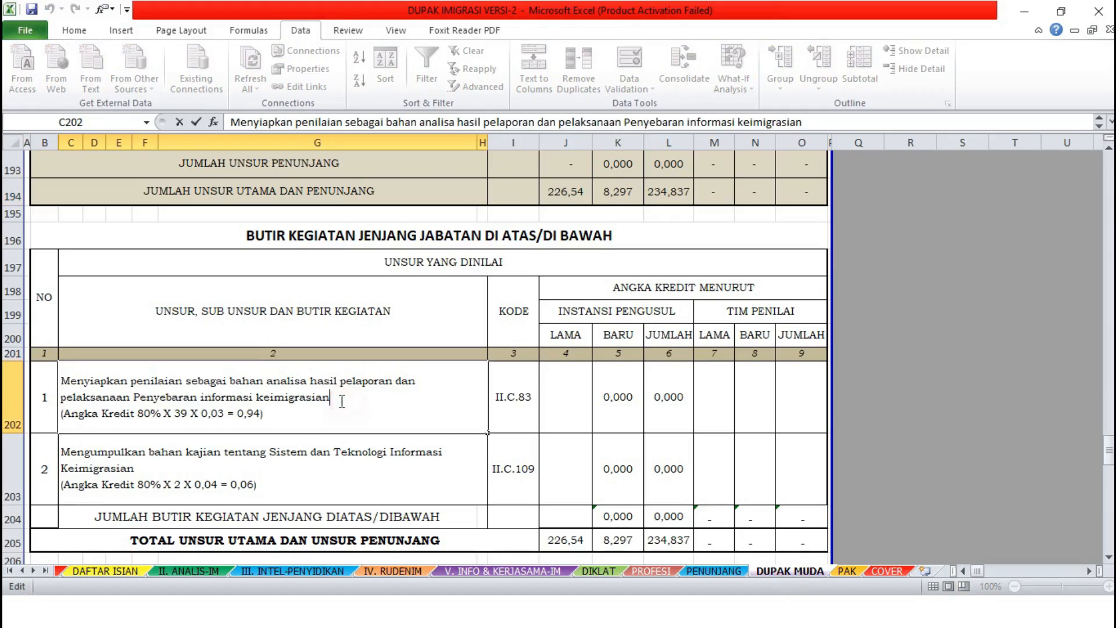
pyautogui.moveTo(336, 400); pyautogui.dragTo(77, 368)
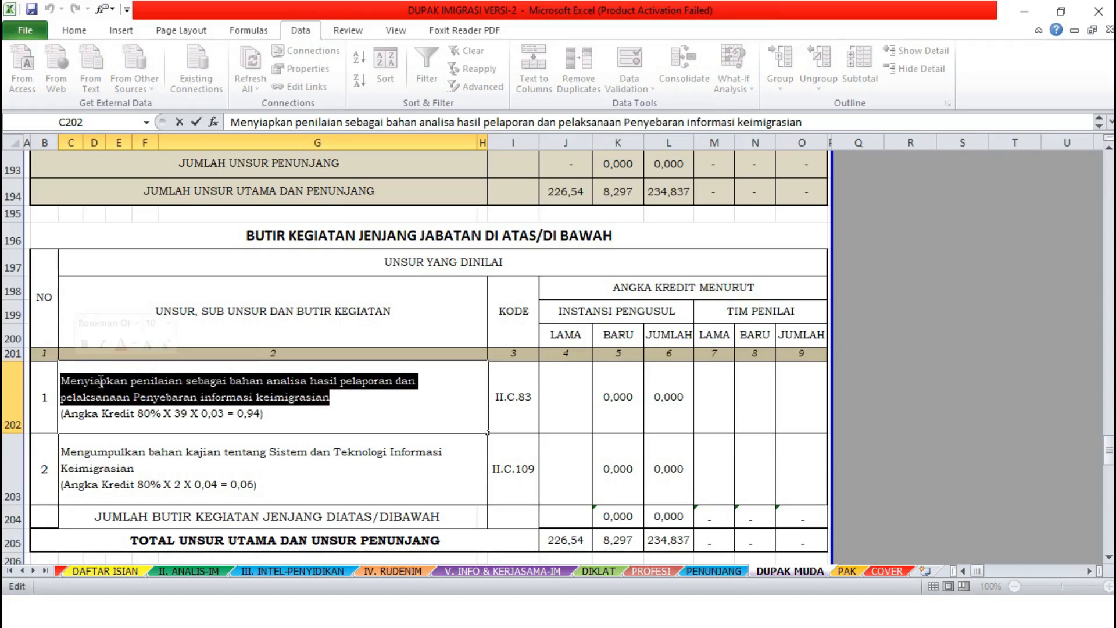
pyautogui.click(101, 382)
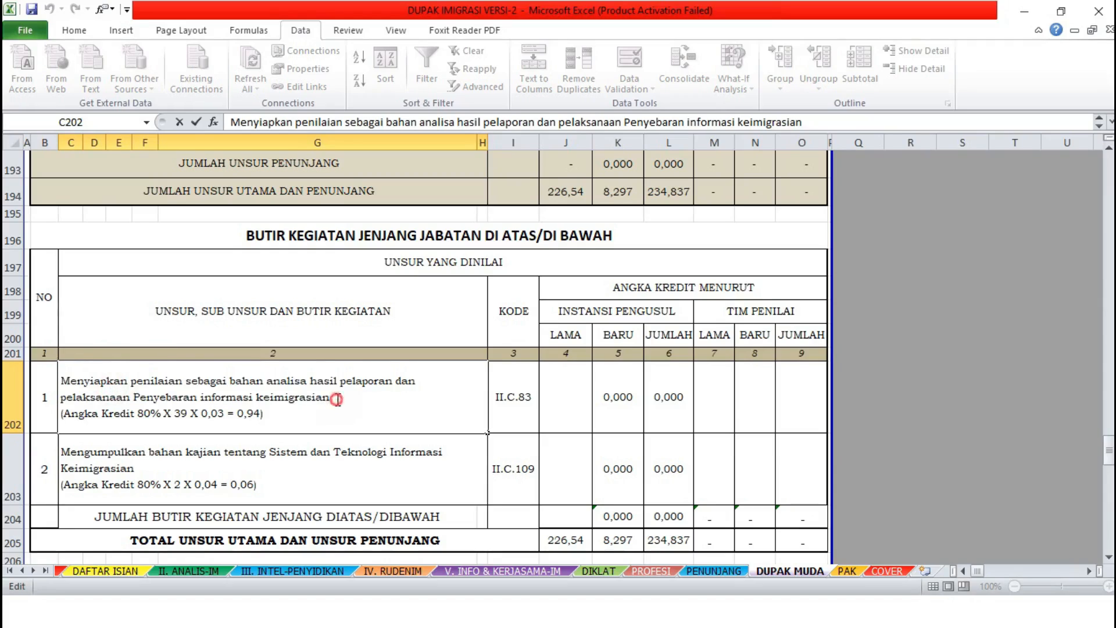
pyautogui.moveTo(331, 398); pyautogui.dragTo(55, 372)
pyautogui.rightClick(83, 390)
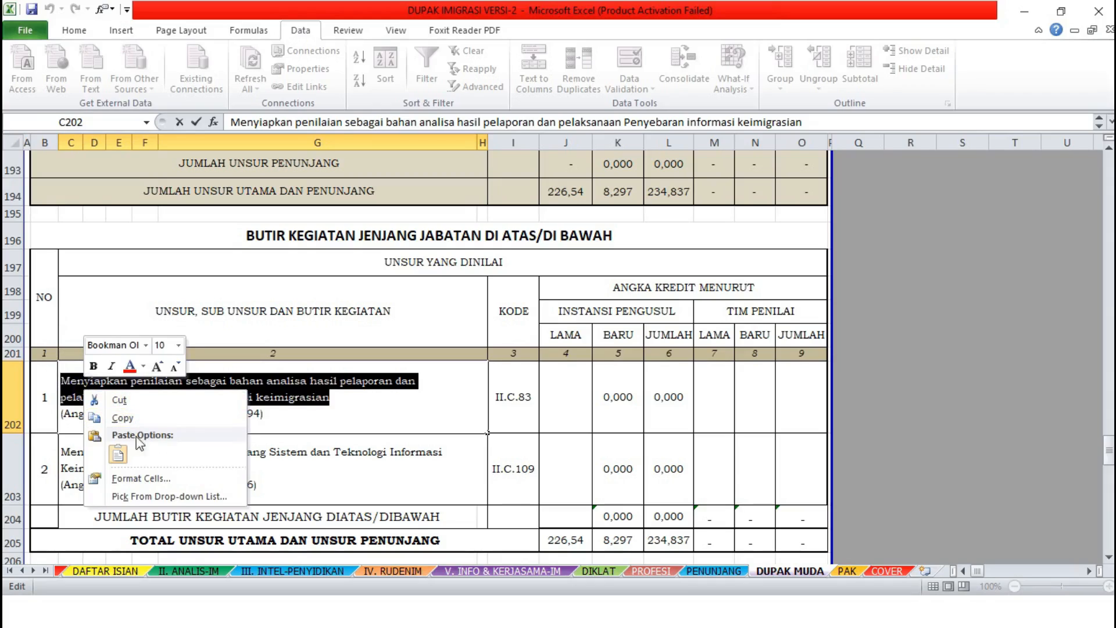
pyautogui.click(88, 453)
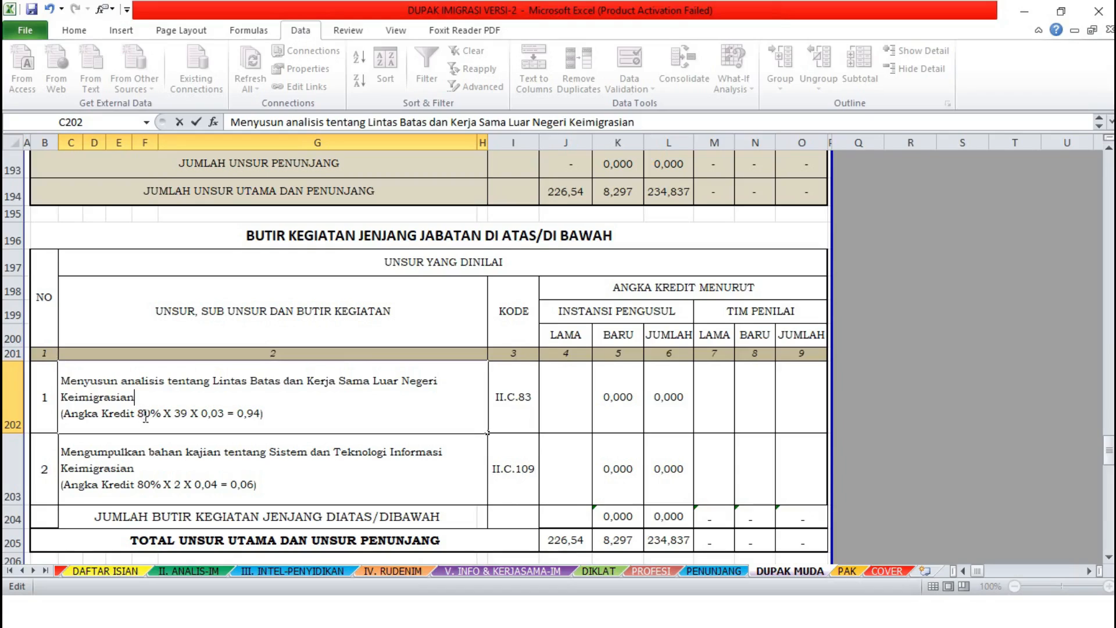
# Set the volume in C202's credit calculation to 2 and the unit credit to 0,052, taken from the V.B.7 entry on COPY-DB.
pyautogui.click(176, 415)
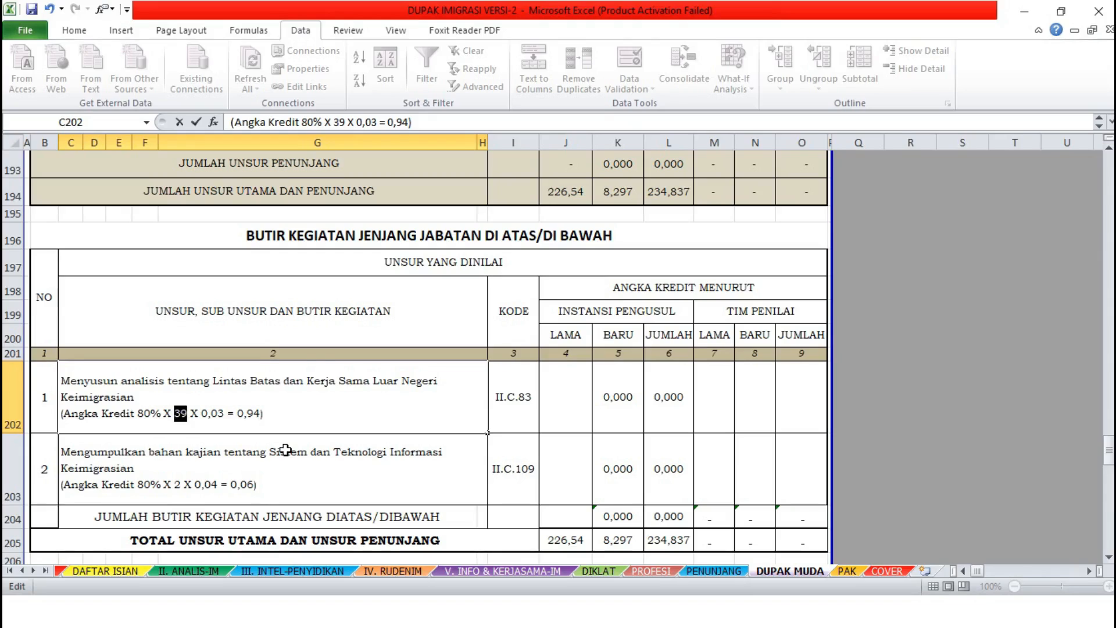
pyautogui.write('2')
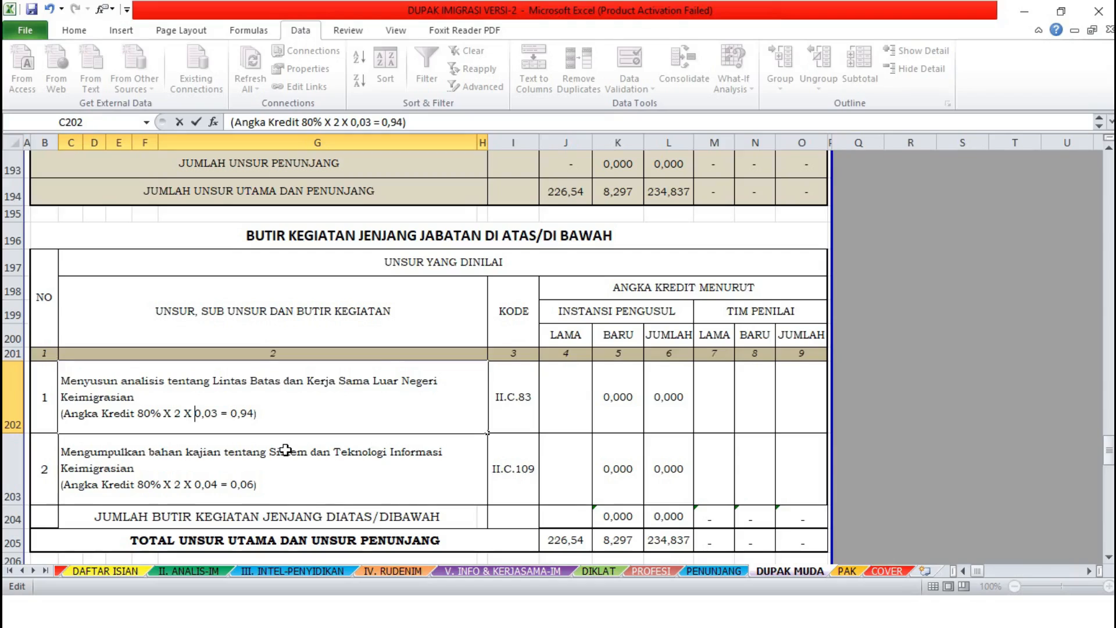
pyautogui.click(126, 573)
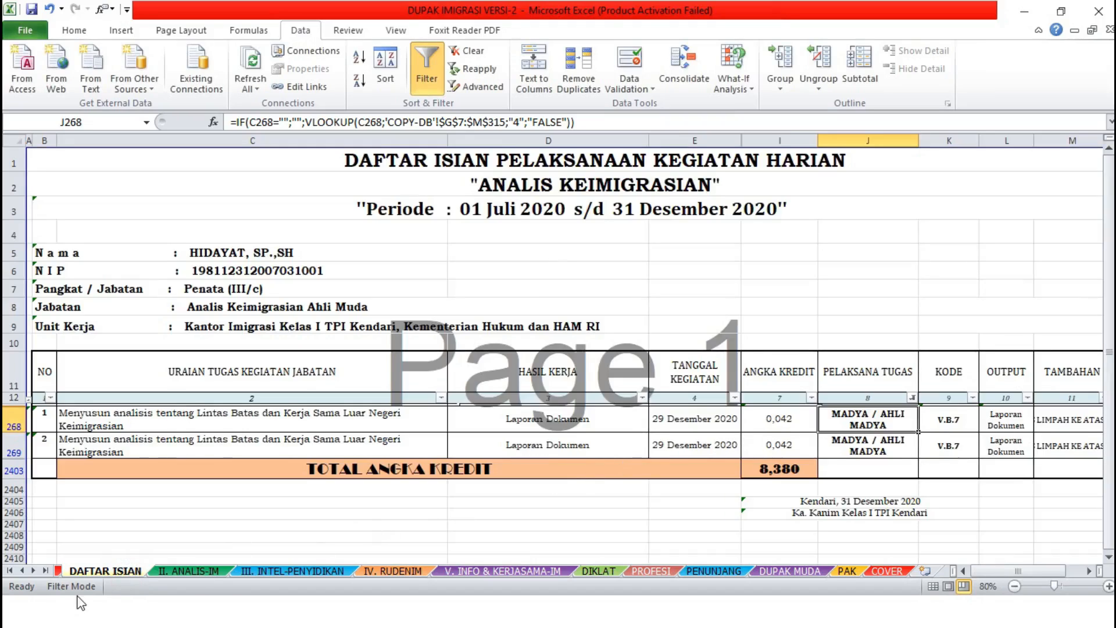
pyautogui.click(59, 573)
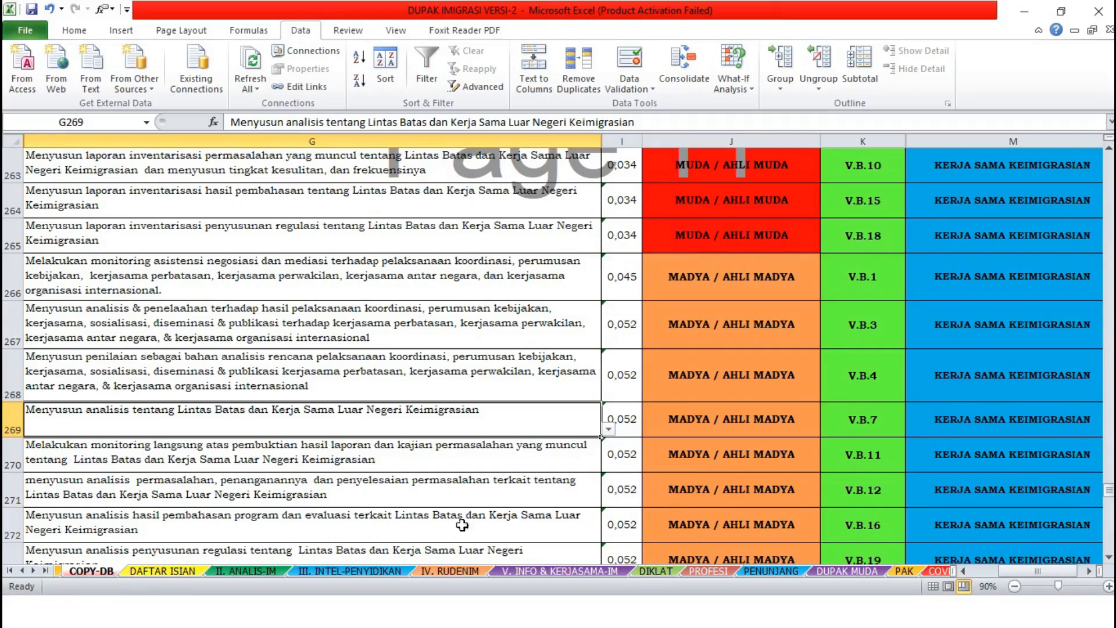
pyautogui.click(843, 573)
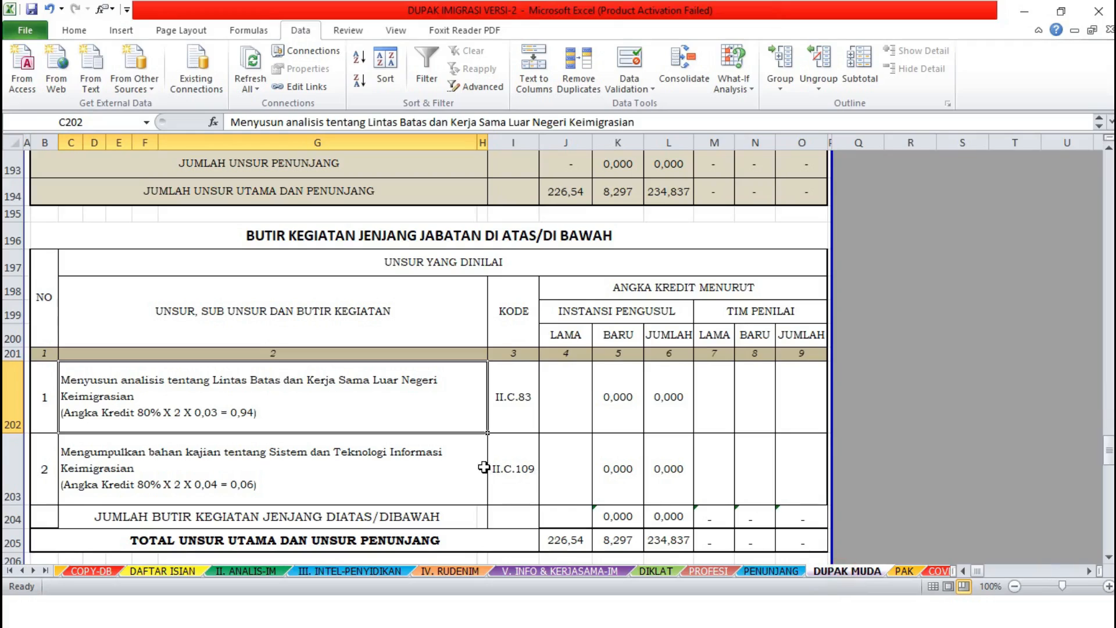
pyautogui.doubleClick(200, 412)
pyautogui.press('BackSpace')
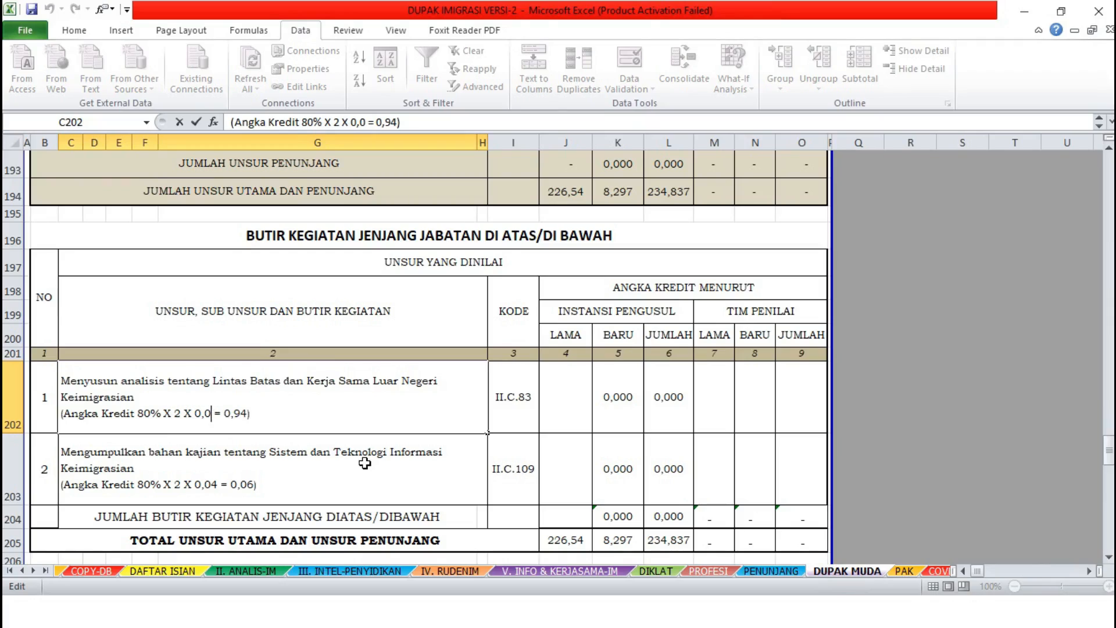
pyautogui.write('52')
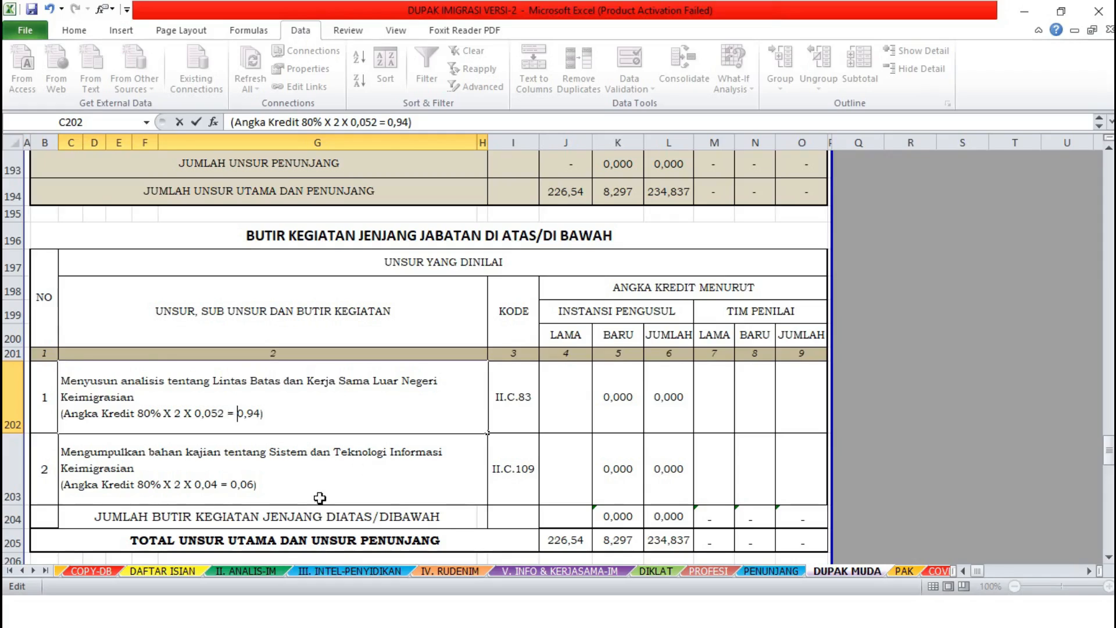
# Copy the V.B.7 credit total from L77 of V. INFO & KERJASAMA-IM and paste it as a value into K202 of DUPAK MUDA.
pyautogui.click(565, 574)
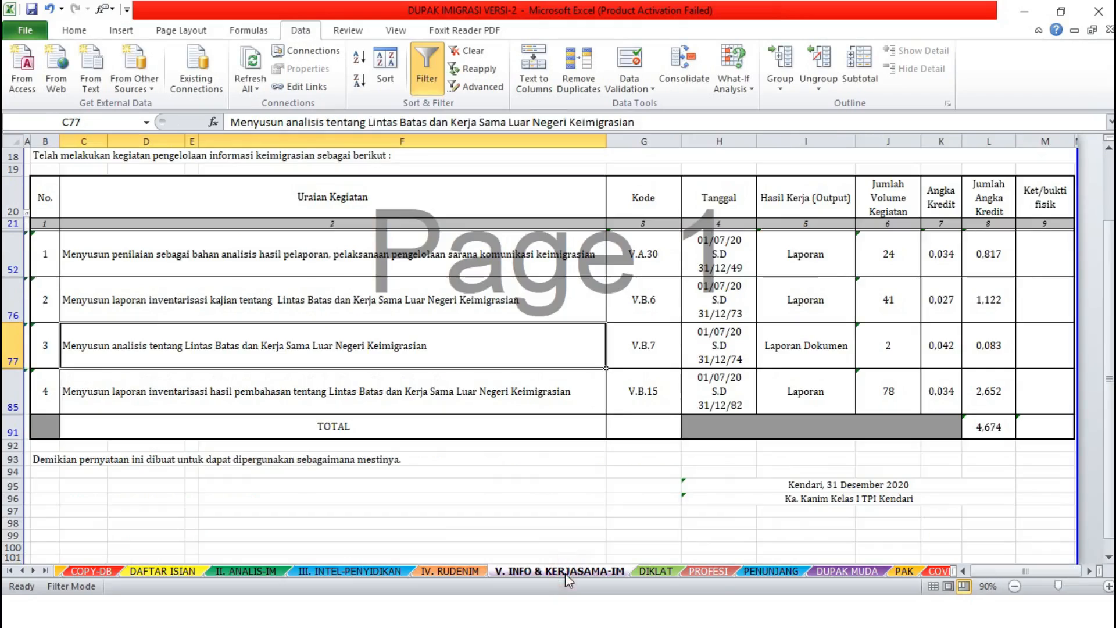
pyautogui.click(992, 354)
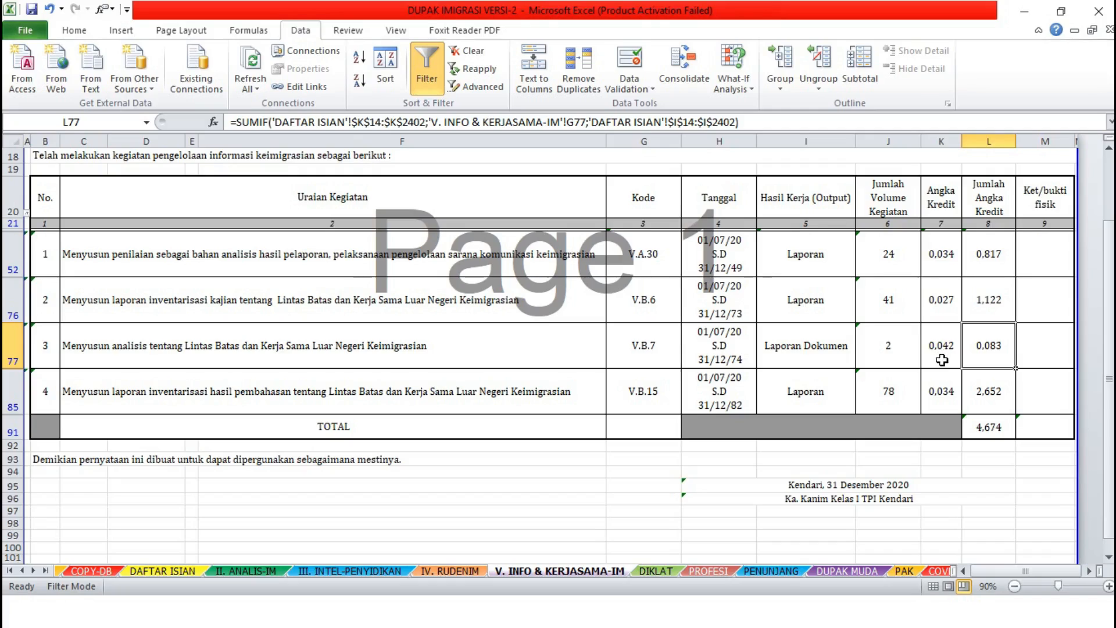
pyautogui.rightClick(996, 359)
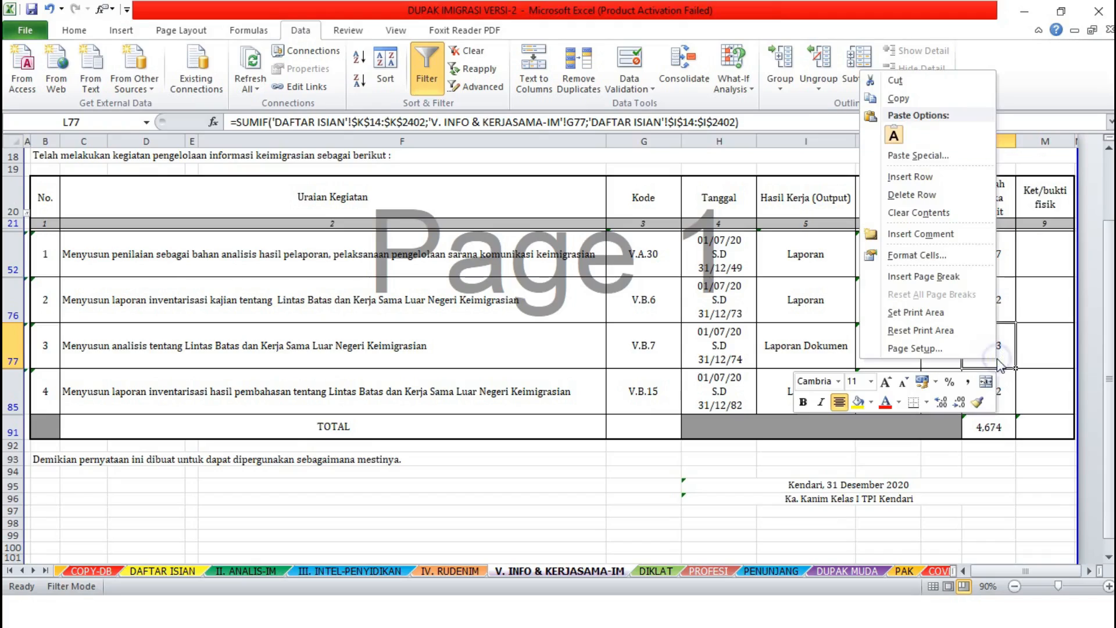
pyautogui.click(899, 99)
pyautogui.click(844, 572)
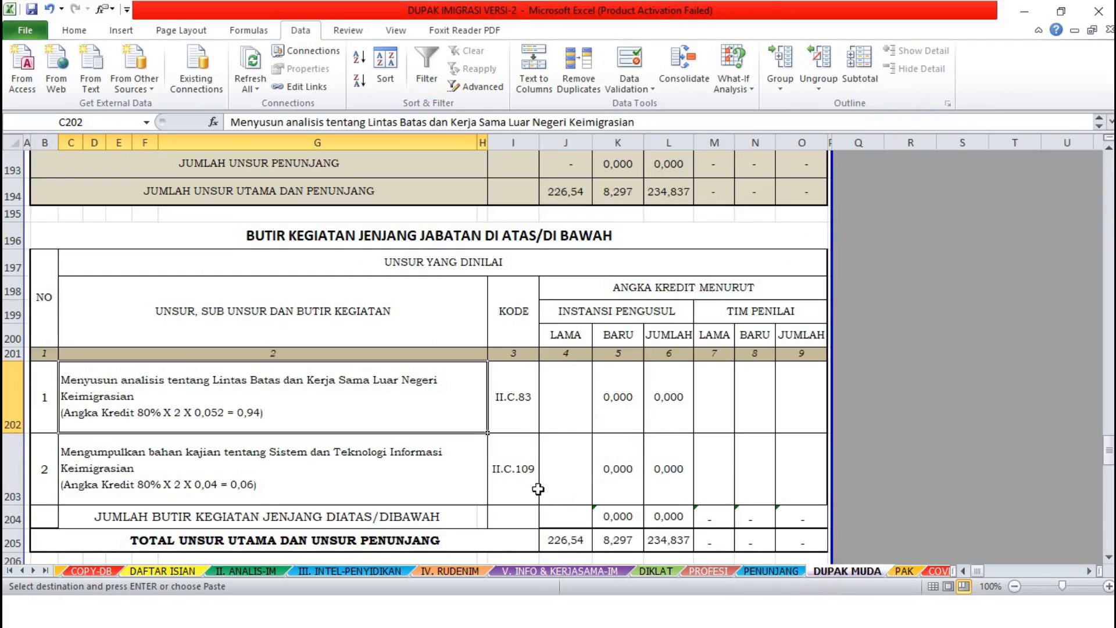
pyautogui.click(618, 403)
pyautogui.rightClick(619, 404)
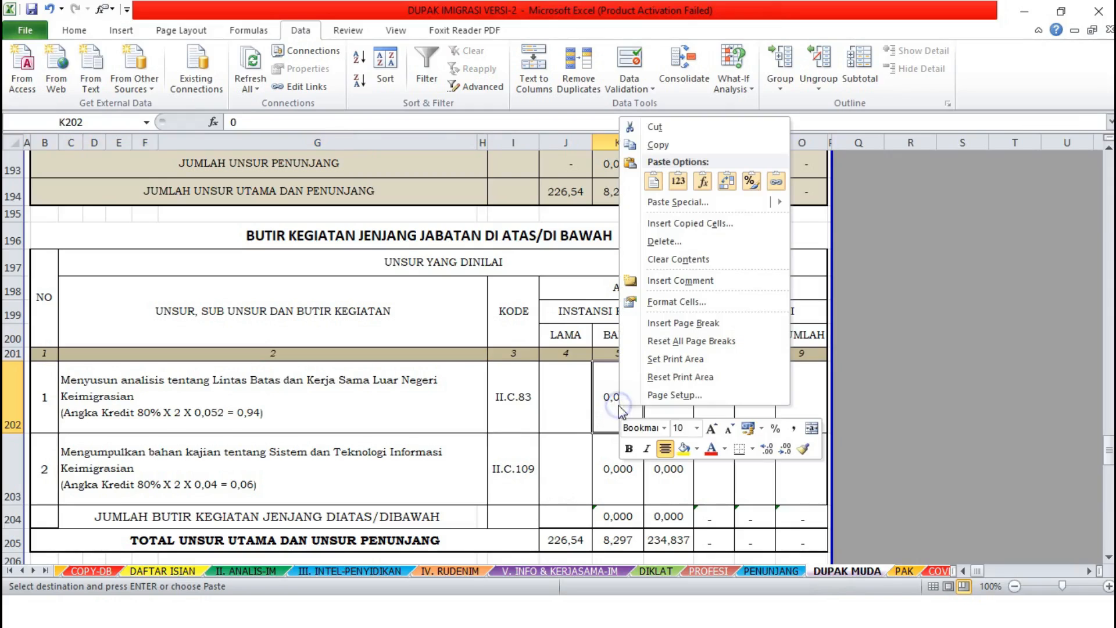
pyautogui.click(682, 182)
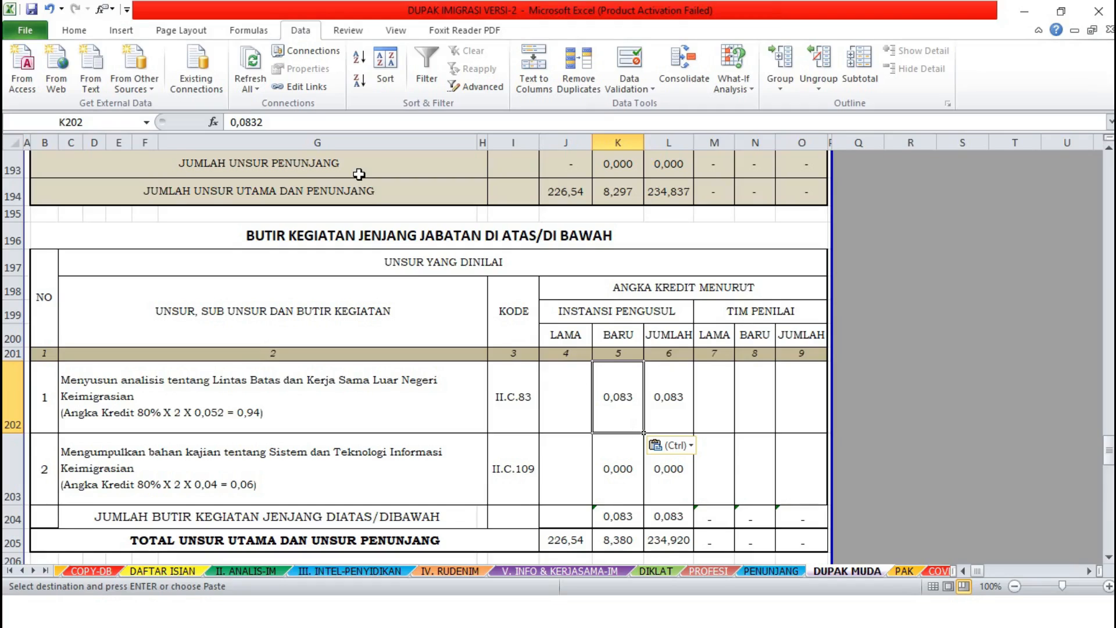
# Increase the decimals by one place for the BARU credit in K202 and for the V.B.7 credit total in L77 of V. INFO & KERJASAMA-IM.
pyautogui.click(74, 30)
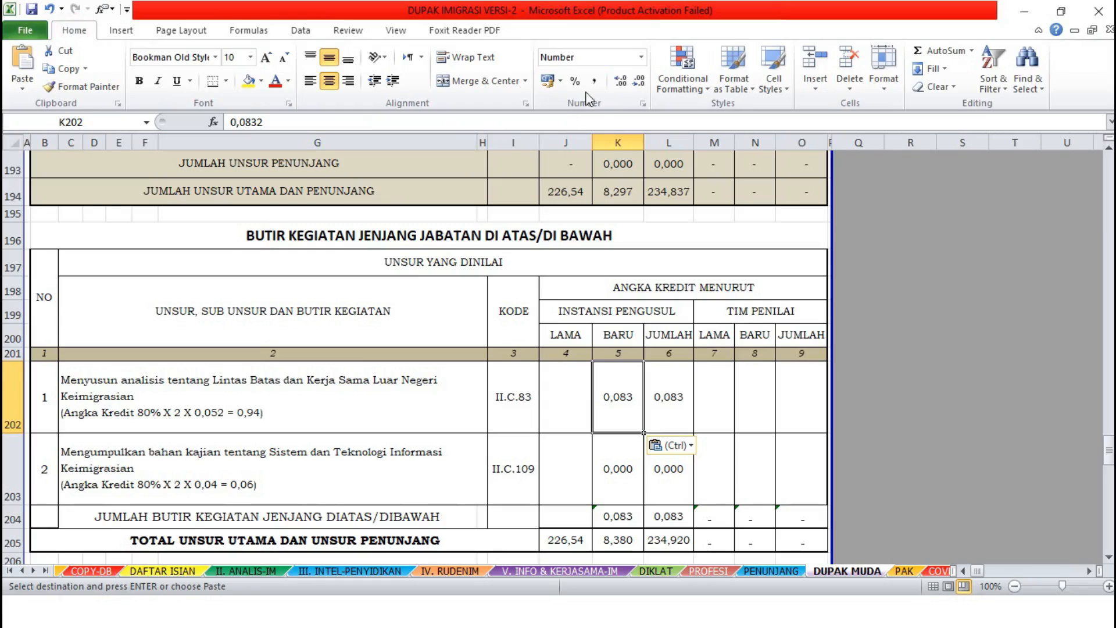
pyautogui.click(620, 81)
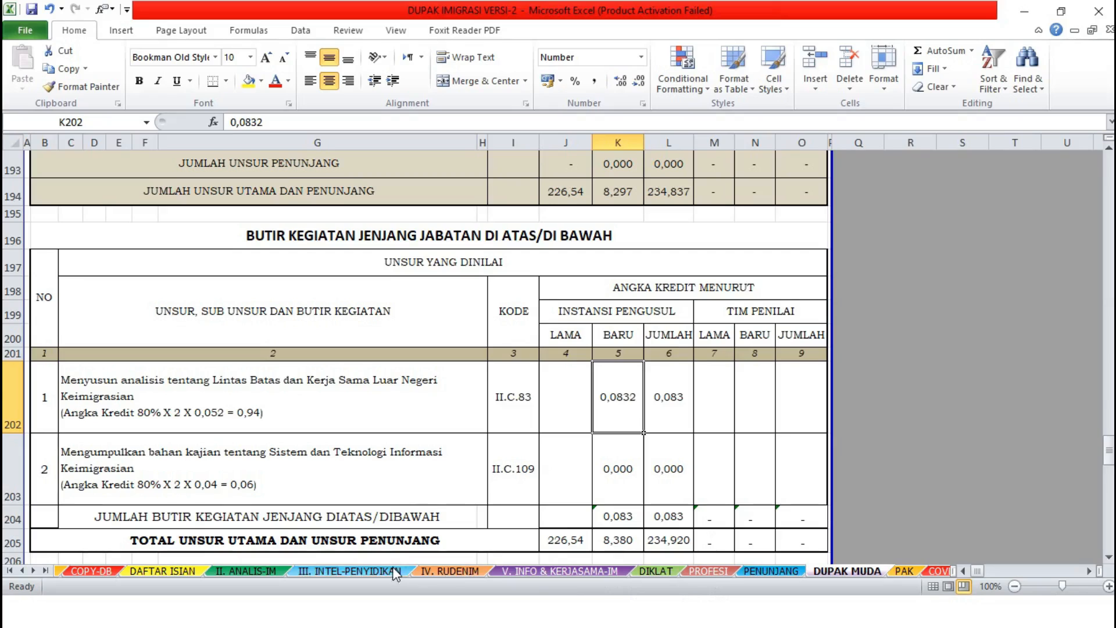
pyautogui.click(567, 572)
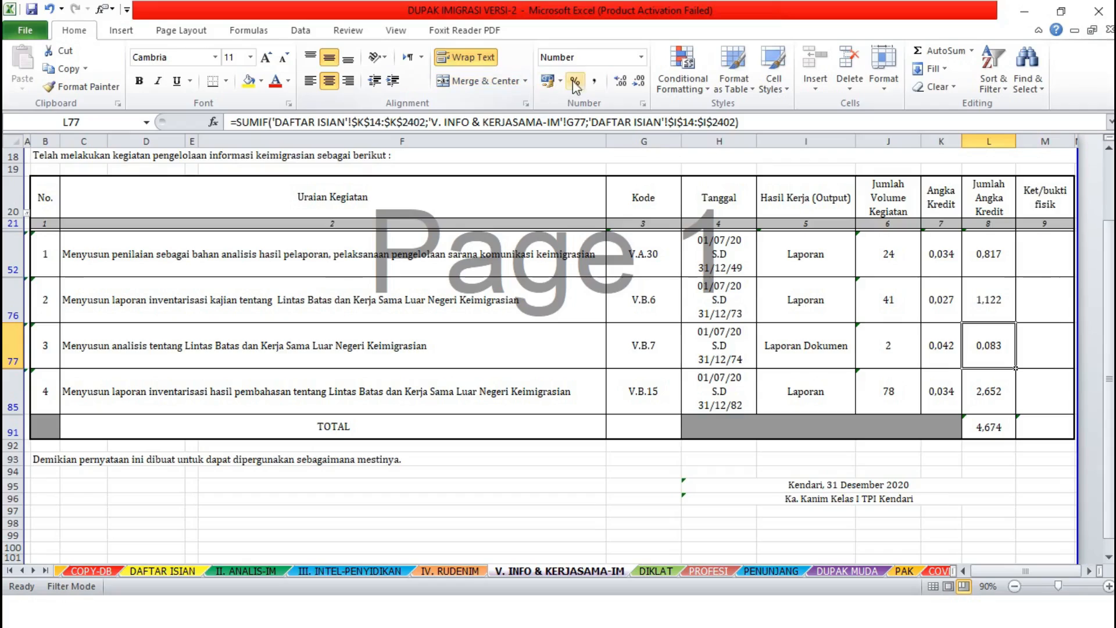
pyautogui.click(619, 81)
pyautogui.click(856, 576)
# Set the result of the credit calculation in C202 of DUPAK MUDA to 0,0832.
pyautogui.click(238, 416)
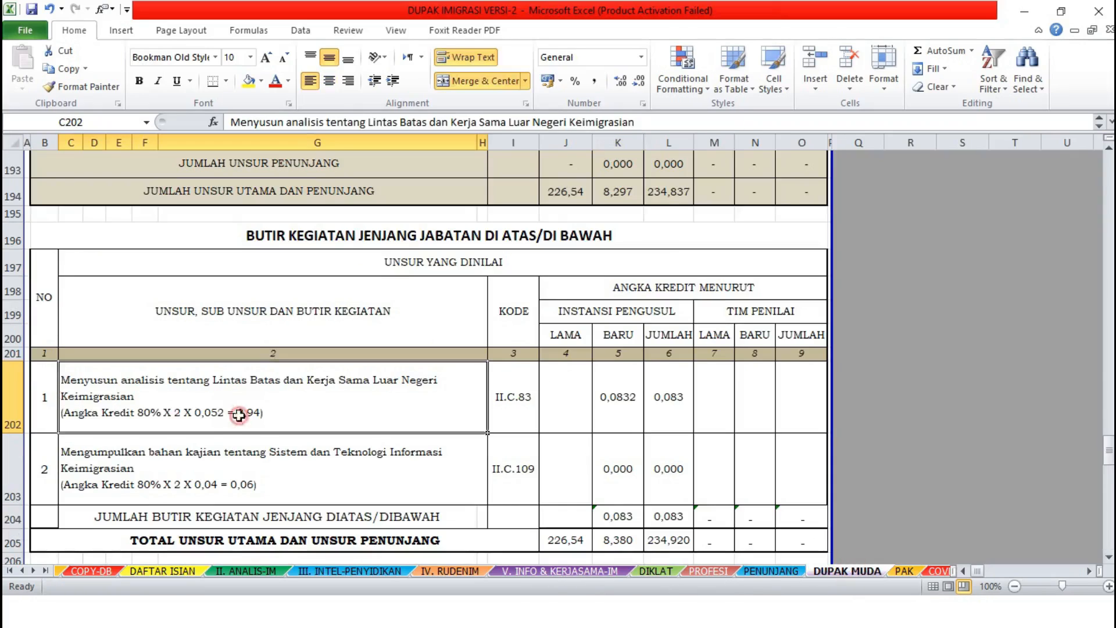
pyautogui.doubleClick(238, 416)
pyautogui.press('Right')
pyautogui.press('Right')
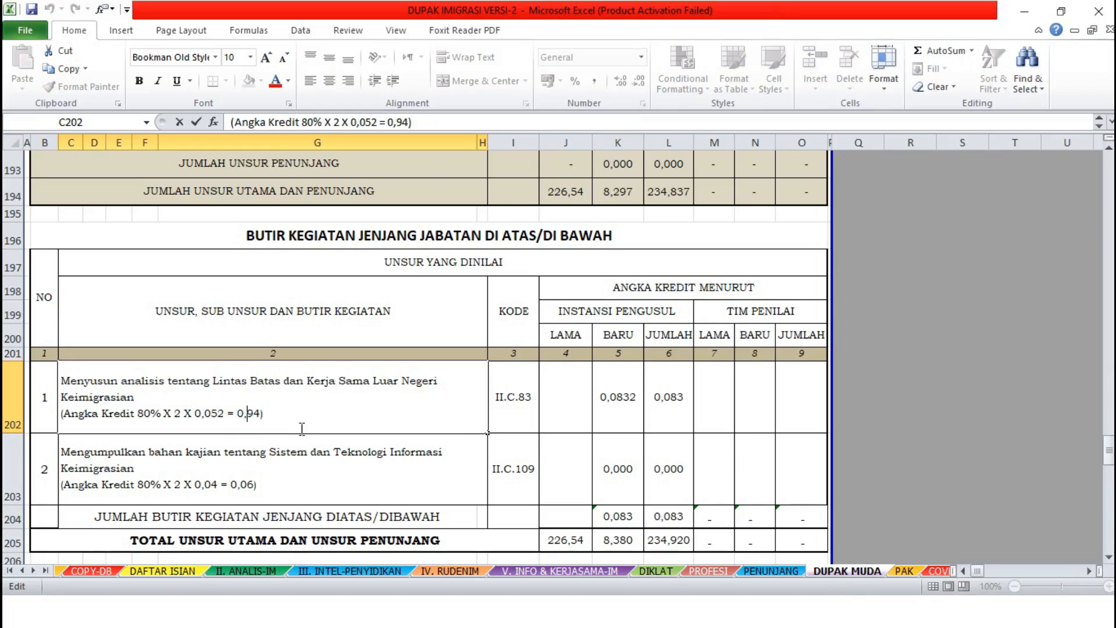
pyautogui.press('Delete')
pyautogui.press('Delete')
pyautogui.write('0832')
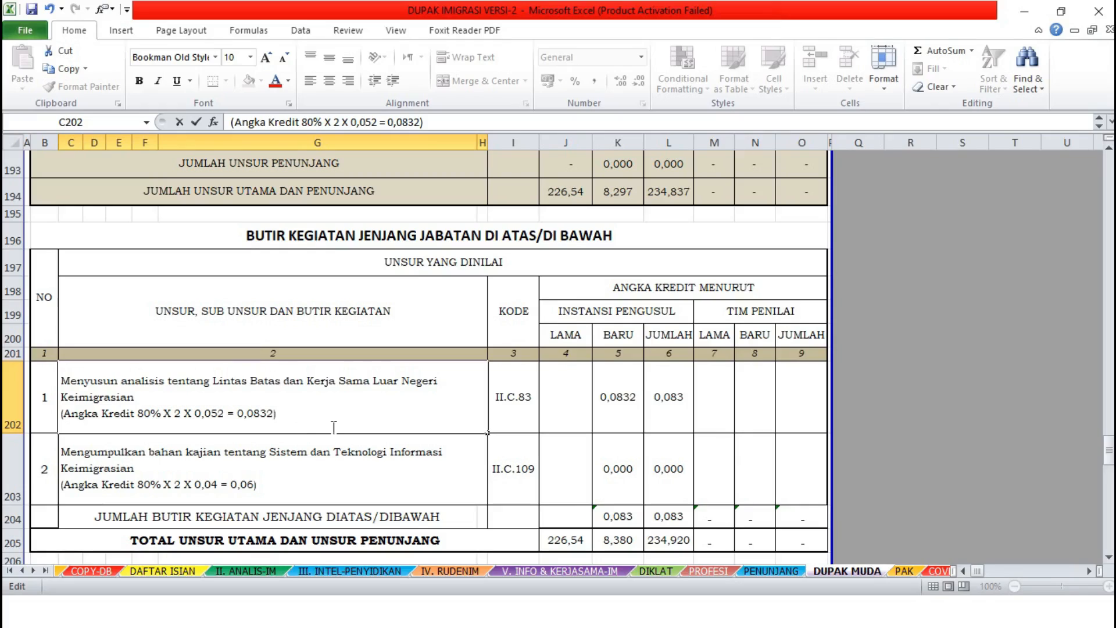
# Display the first activity's JUMLAH credit in L202 with four decimal places.
pyautogui.click(669, 403)
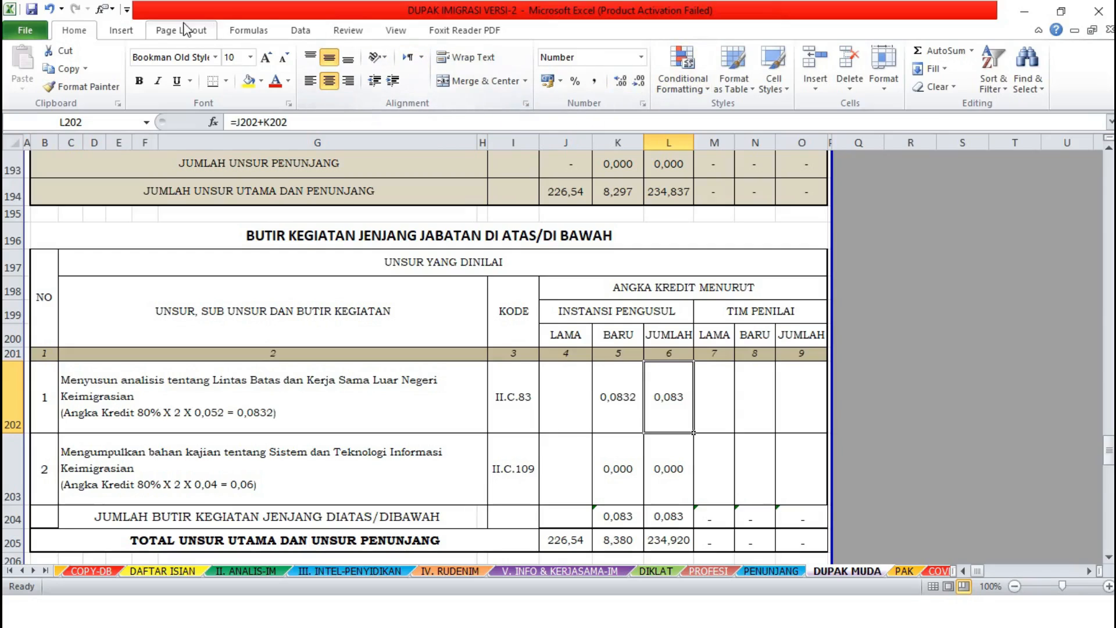
pyautogui.click(165, 32)
pyautogui.click(74, 31)
pyautogui.click(620, 81)
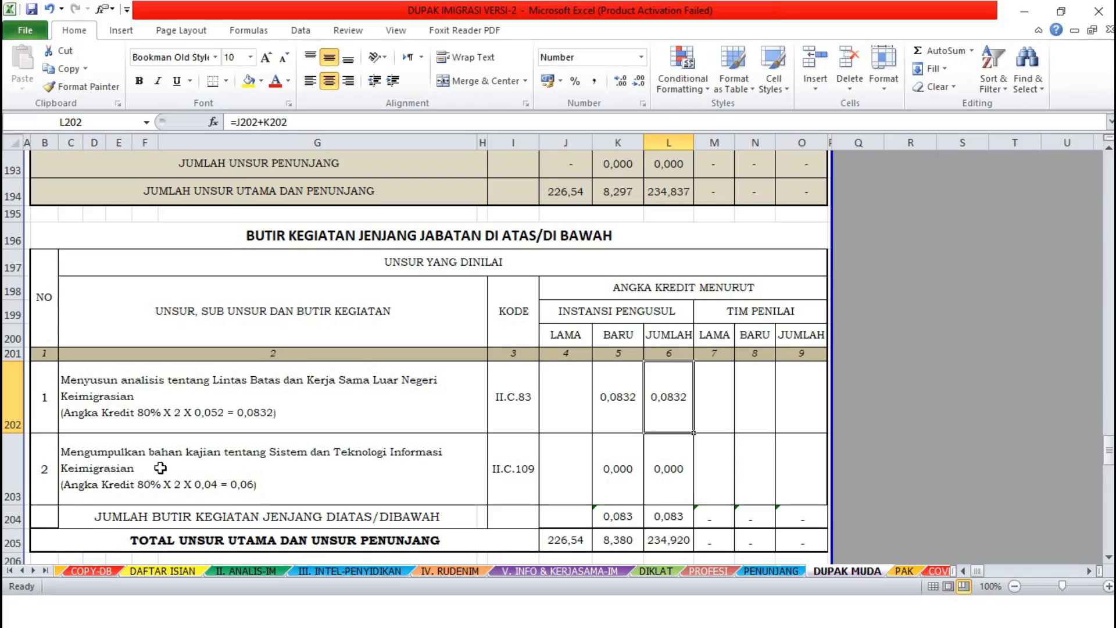
# Clear the second activity's number, description, code and credits from row 203 of the above/below-level table.
pyautogui.click(98, 470)
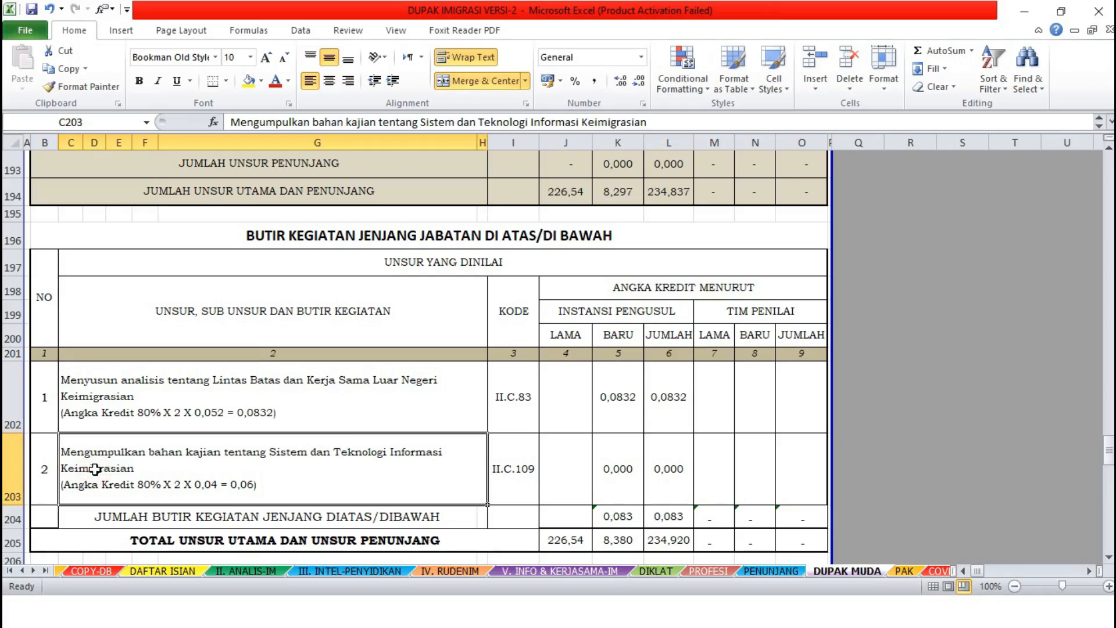
pyautogui.click(49, 468)
pyautogui.moveTo(282, 471); pyautogui.dragTo(674, 465)
pyautogui.press('Delete')
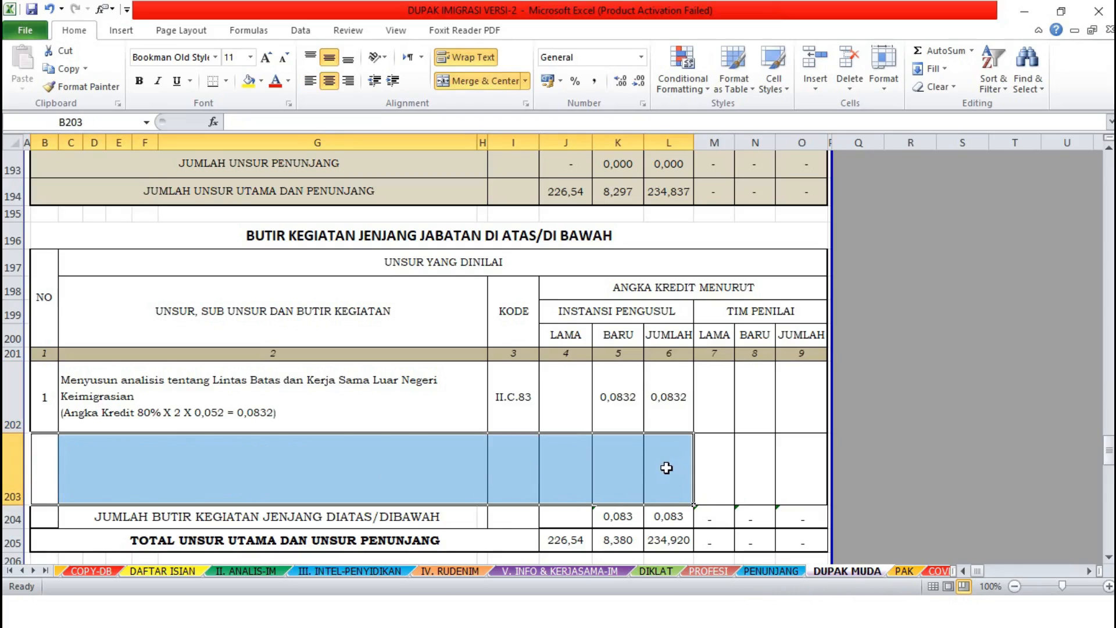
pyautogui.click(602, 470)
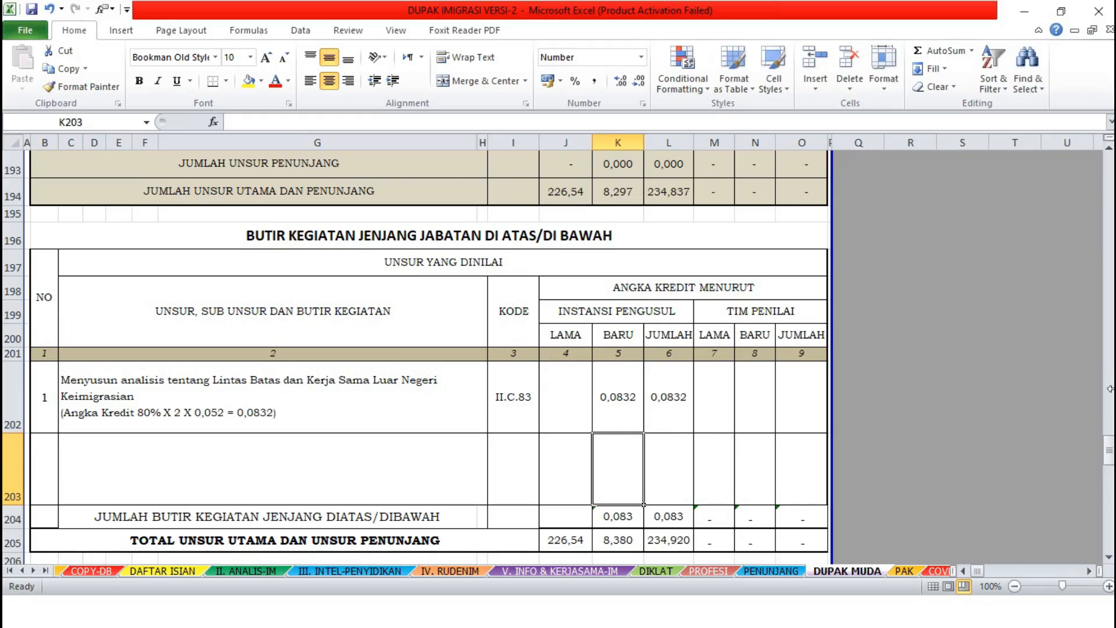
# Compare the BARU totals in K204 and K205 of DUPAK MUDA with the overall credit total on the PAK sheet.
pyautogui.scroll(-1, 661, 383)
pyautogui.scroll(-1, 582, 463)
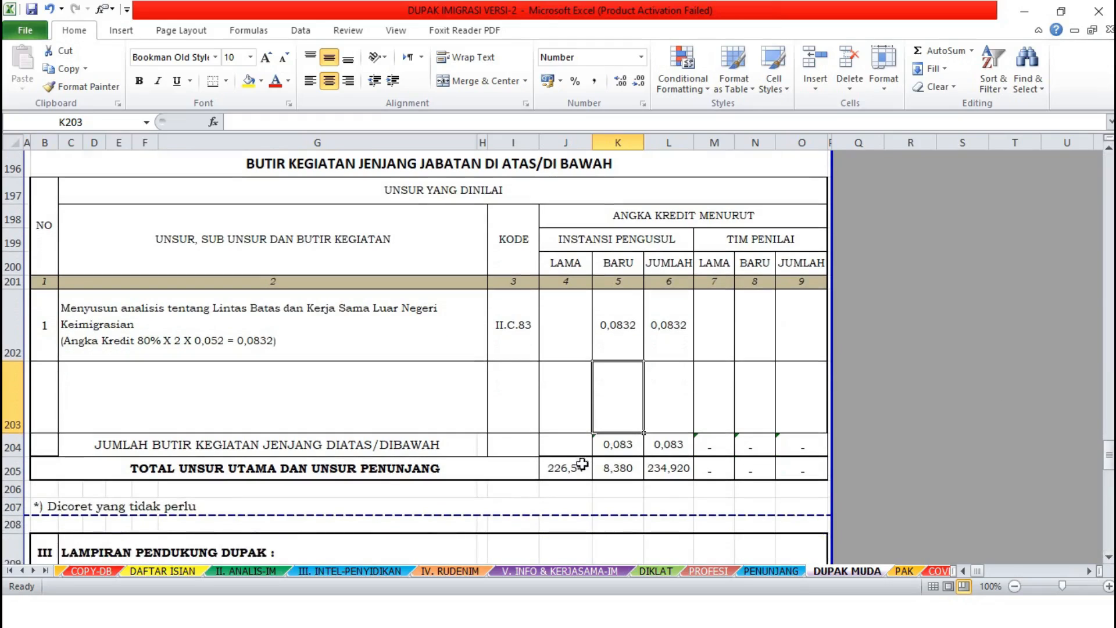
pyautogui.click(621, 446)
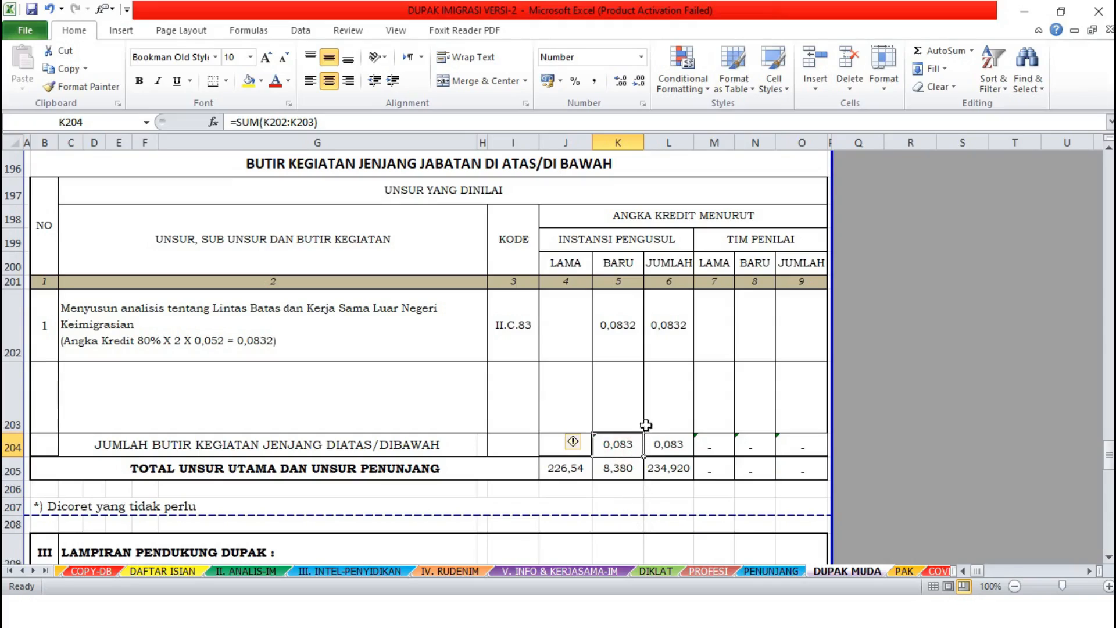
pyautogui.click(624, 471)
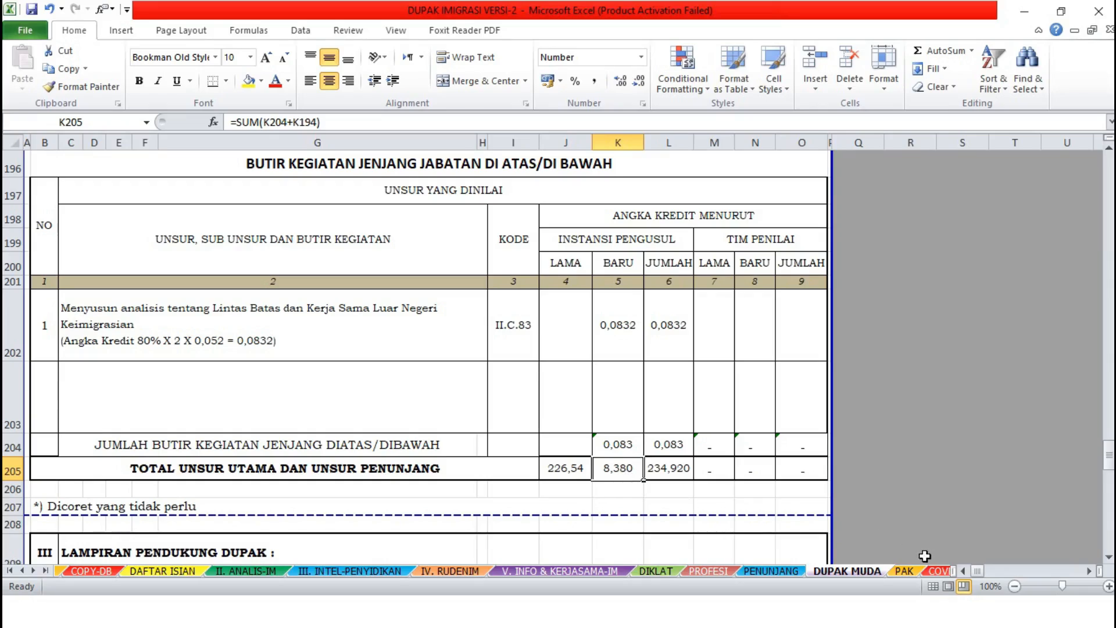
pyautogui.click(904, 572)
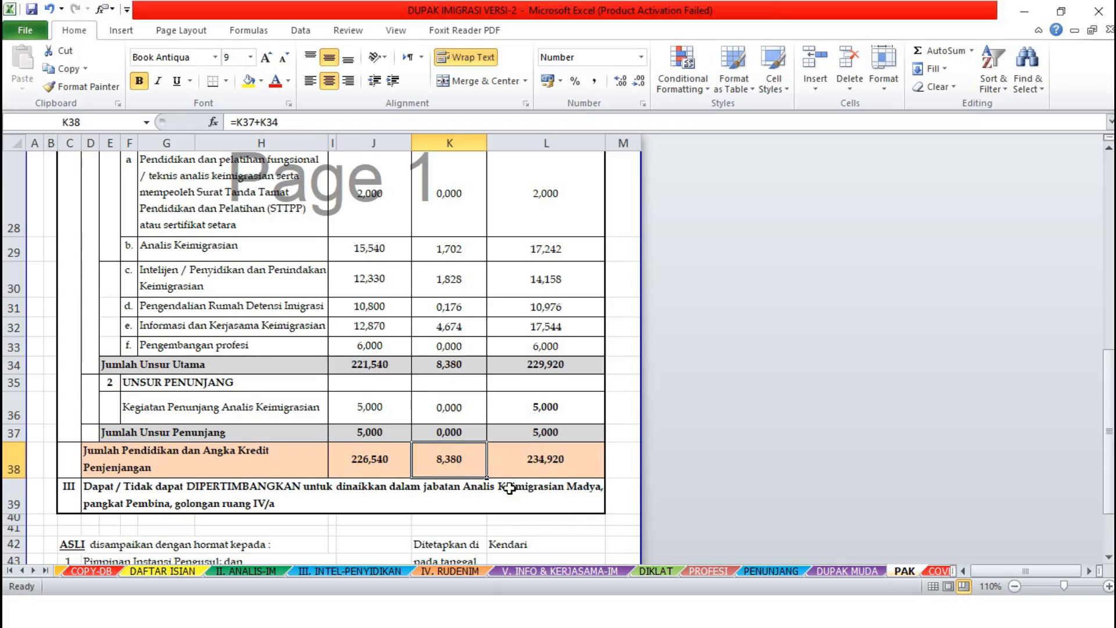
pyautogui.click(853, 572)
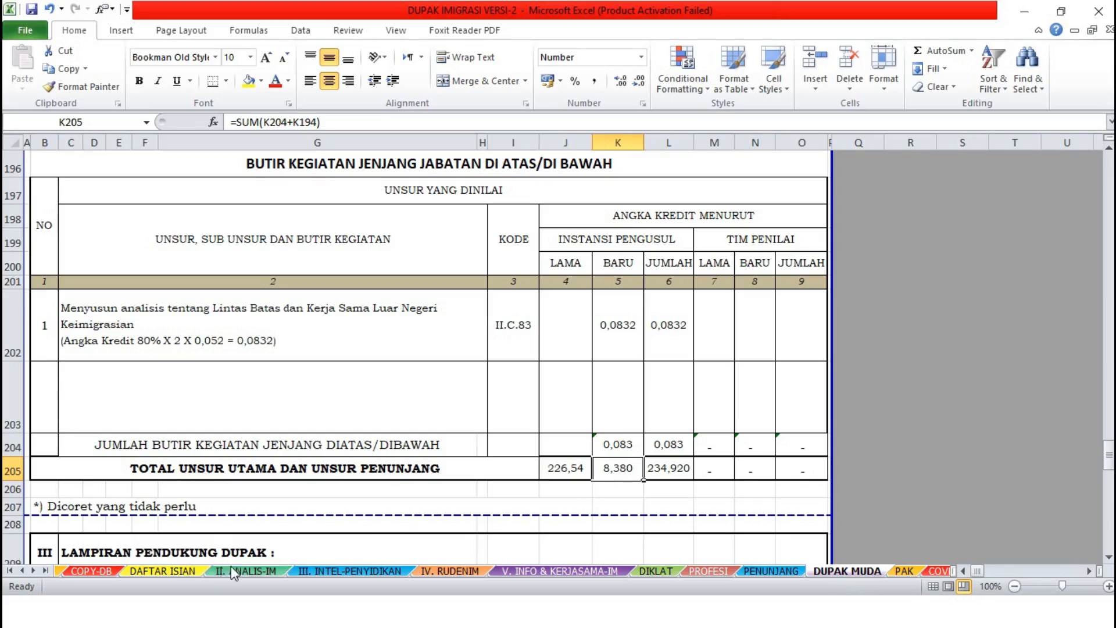
# Include MUDA / AHLI MUDA again in the PELAKSANA TUGAS filter on DAFTAR ISIAN and check the TOTAL ANGKA KREDIT in I2403.
pyautogui.click(163, 571)
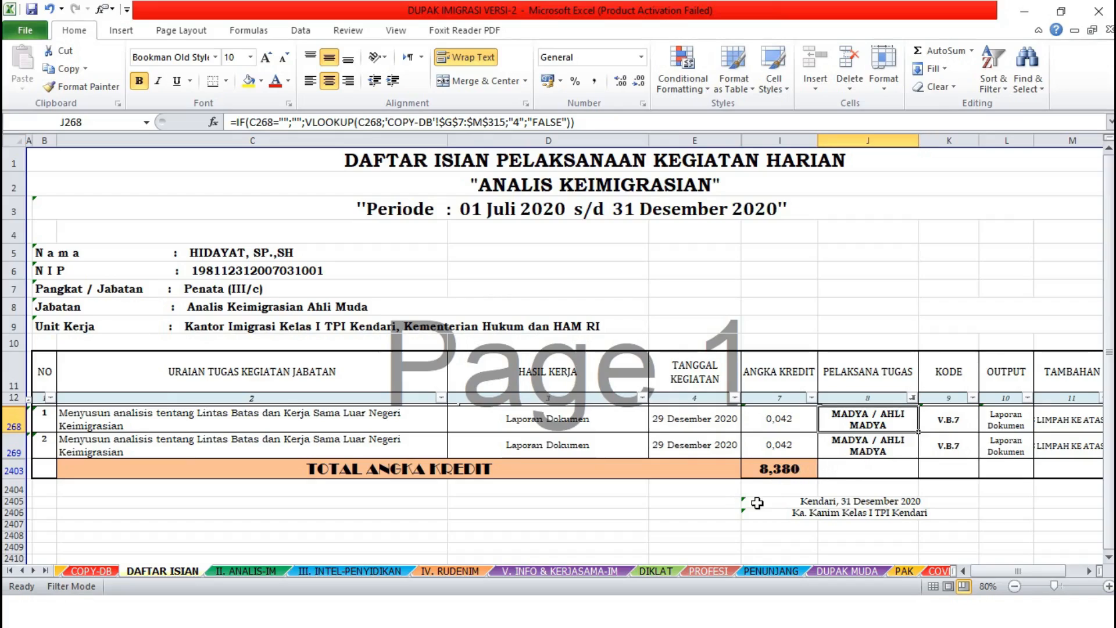
pyautogui.click(913, 398)
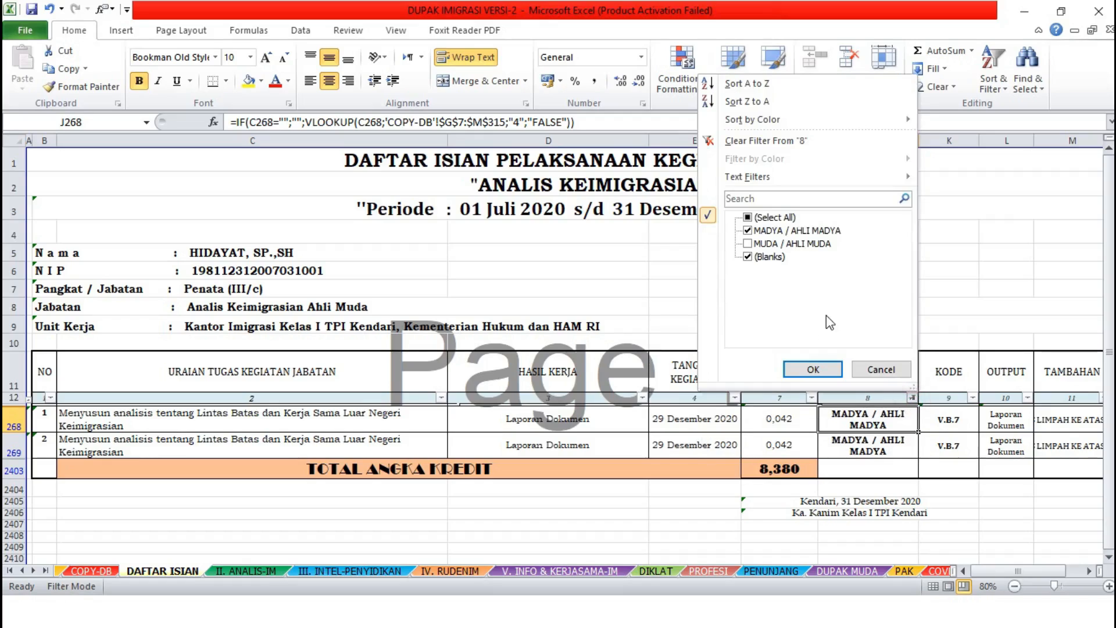
pyautogui.click(748, 243)
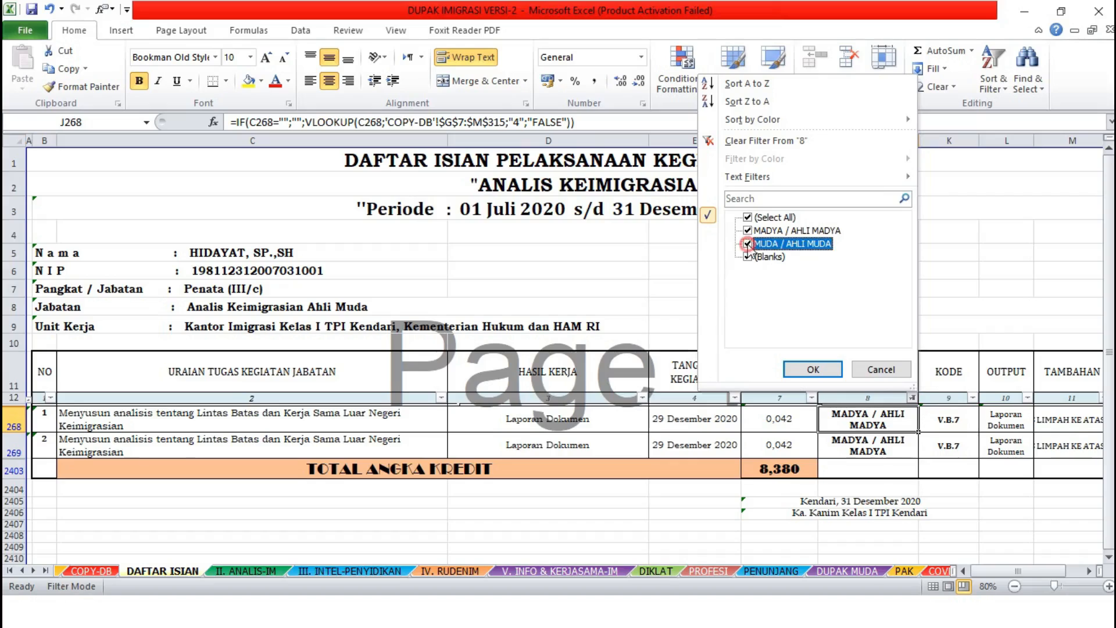
pyautogui.click(813, 370)
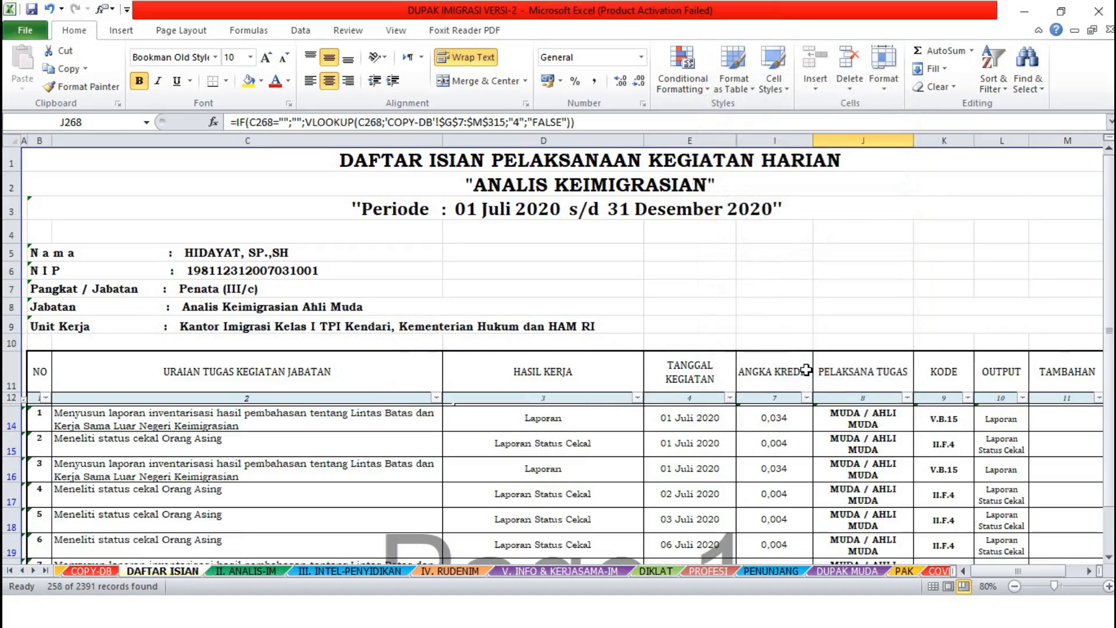
pyautogui.moveTo(1108, 285); pyautogui.dragTo(1108, 290)
pyautogui.click(789, 420)
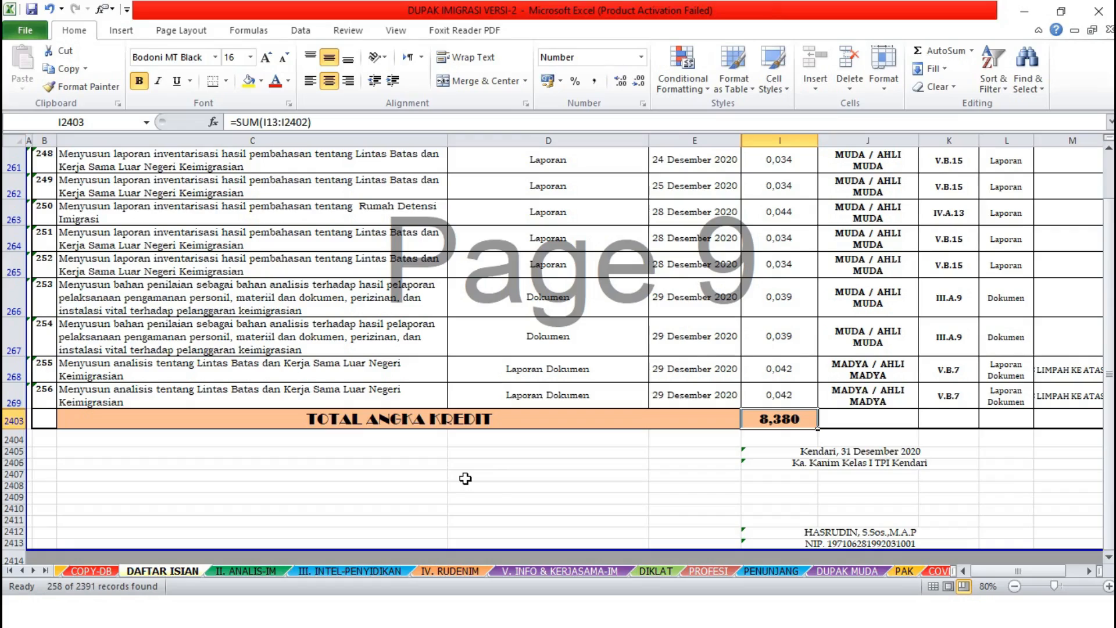
# Hide the empty row 203 of the above/below-level activity table on DUPAK MUDA and review the remaining activity in C202.
pyautogui.click(836, 569)
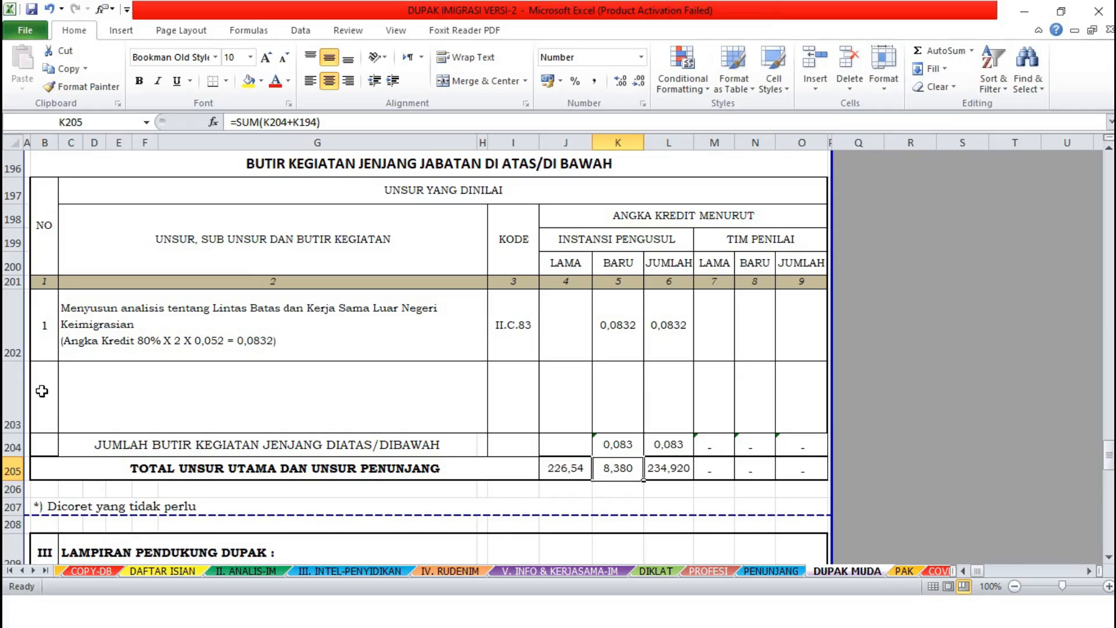
pyautogui.click(9, 396)
pyautogui.rightClick(8, 395)
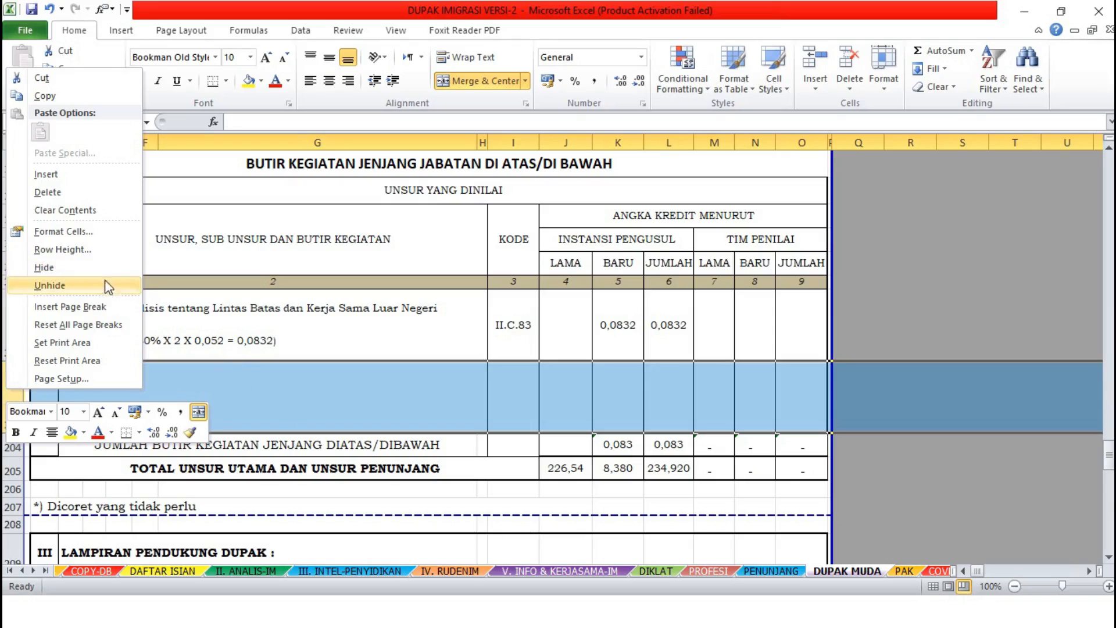
pyautogui.click(70, 265)
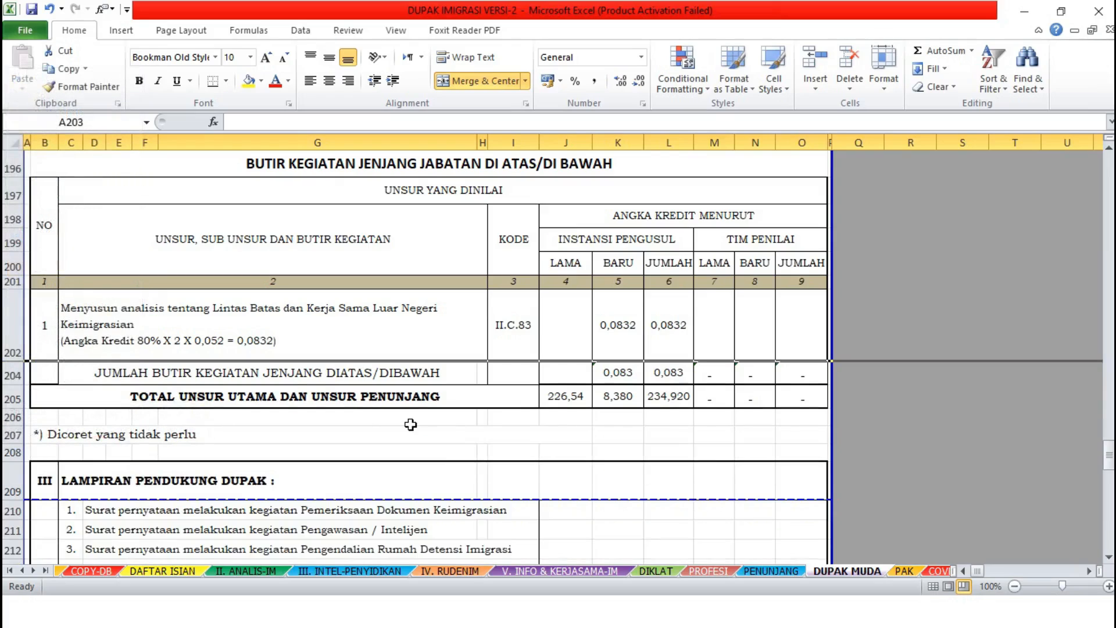
pyautogui.click(521, 437)
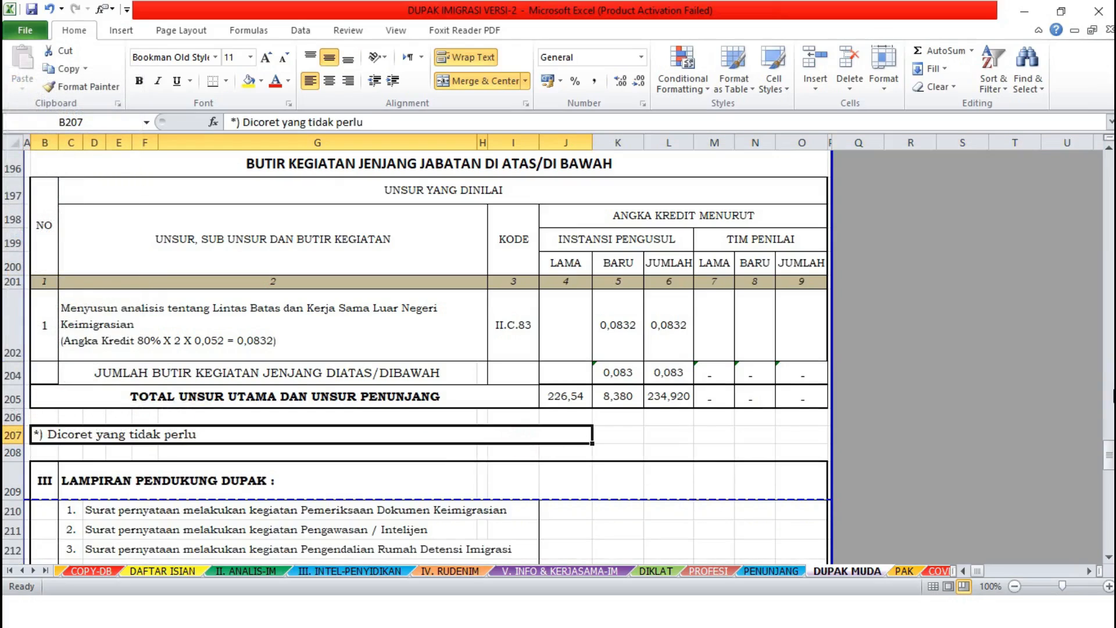
pyautogui.moveTo(1110, 452); pyautogui.dragTo(1111, 453)
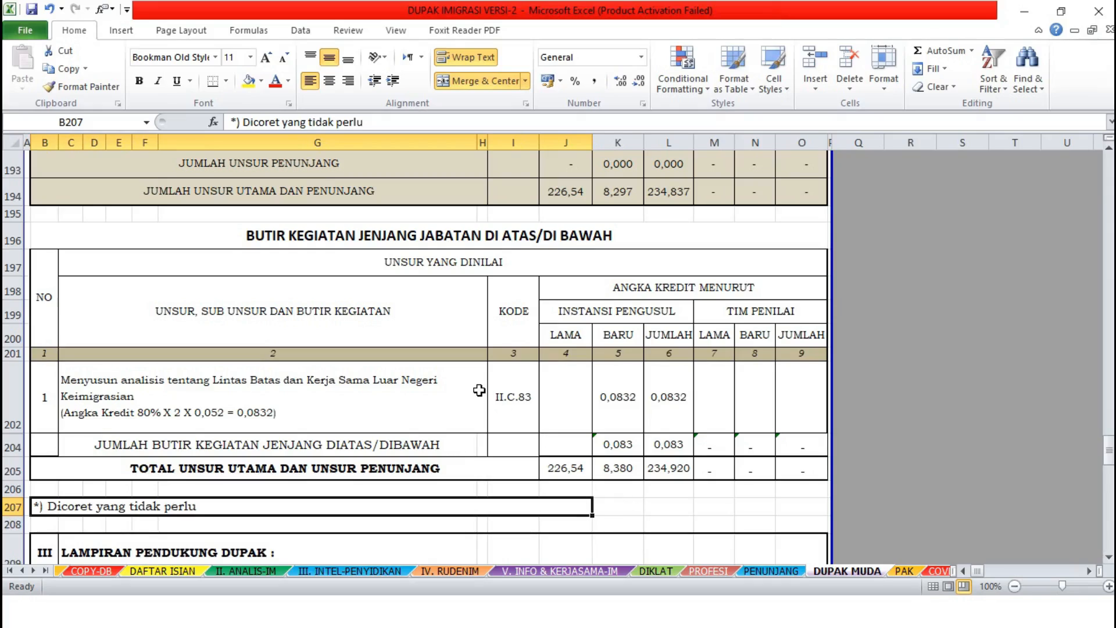
pyautogui.click(398, 388)
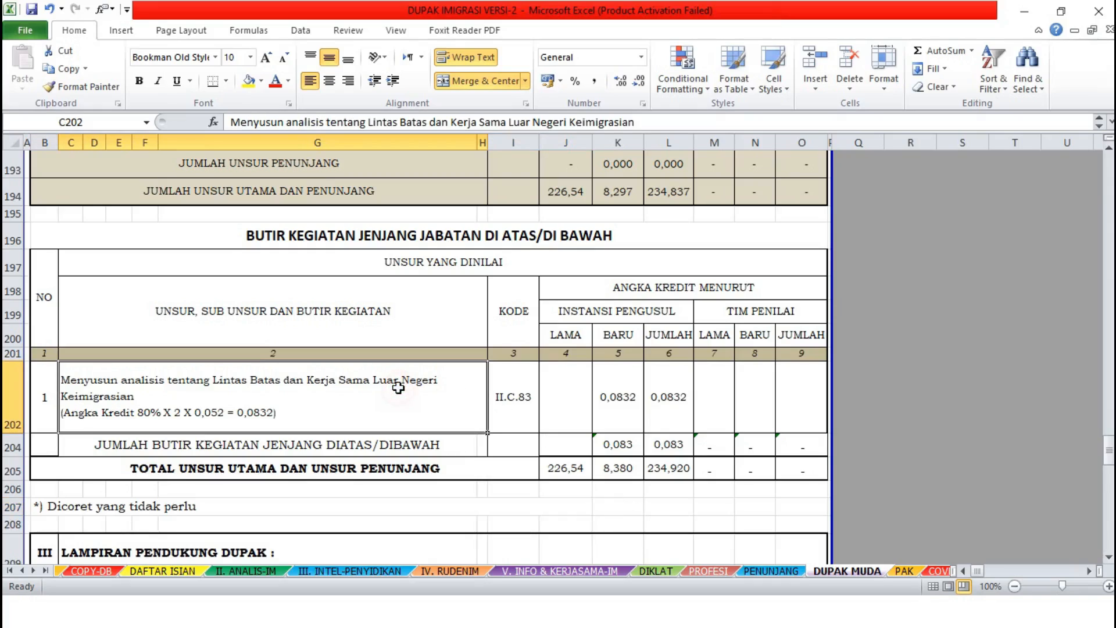